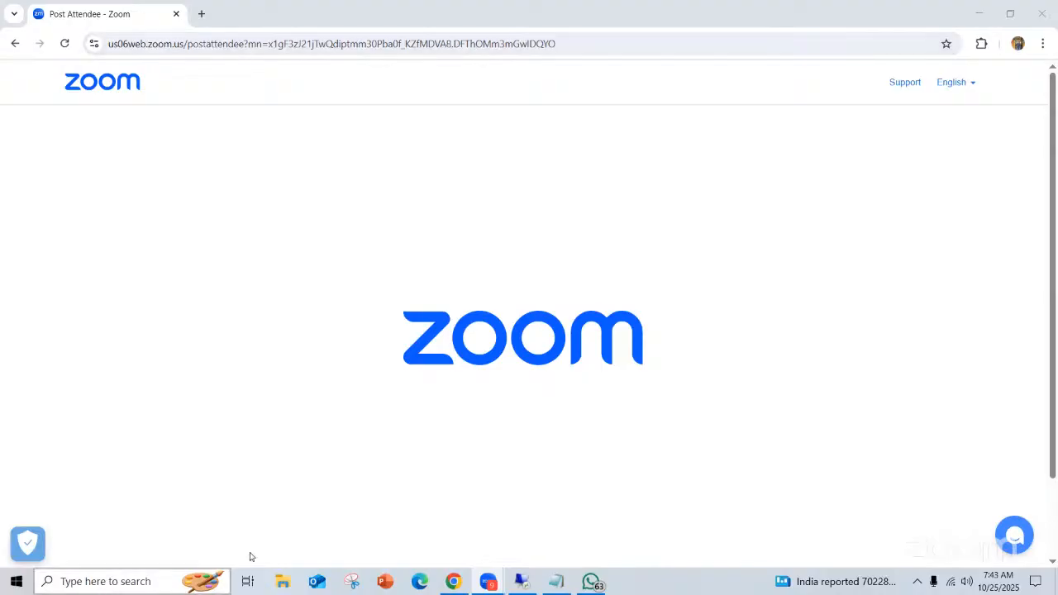
Switch to the Oct ABAP PowerPoint presentation and add a blank slide after slide 13
click(384, 583)
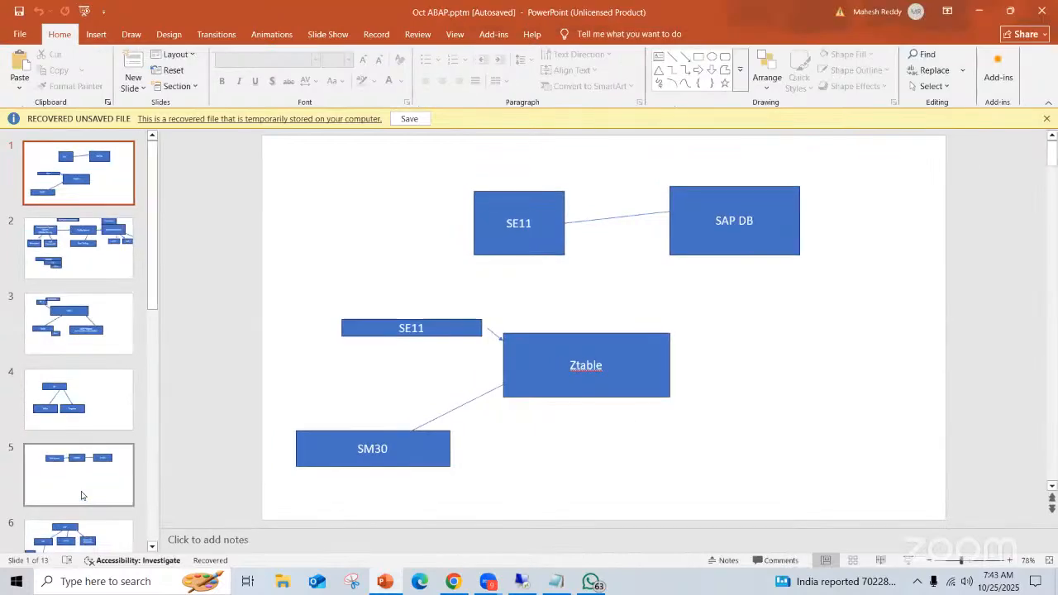
scroll(81, 495, down, 10)
right_click(81, 494)
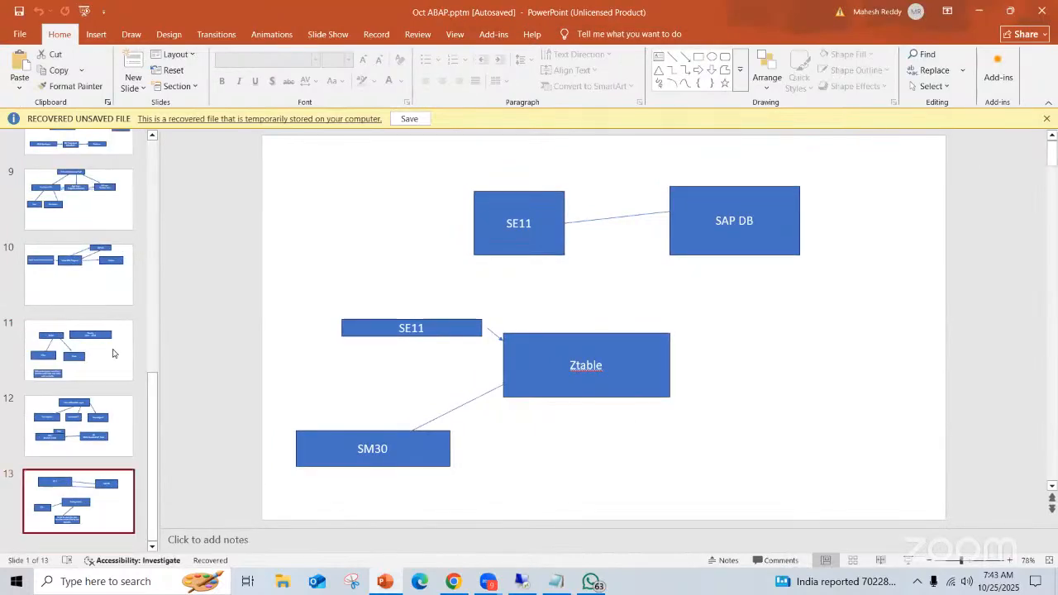
click(167, 328)
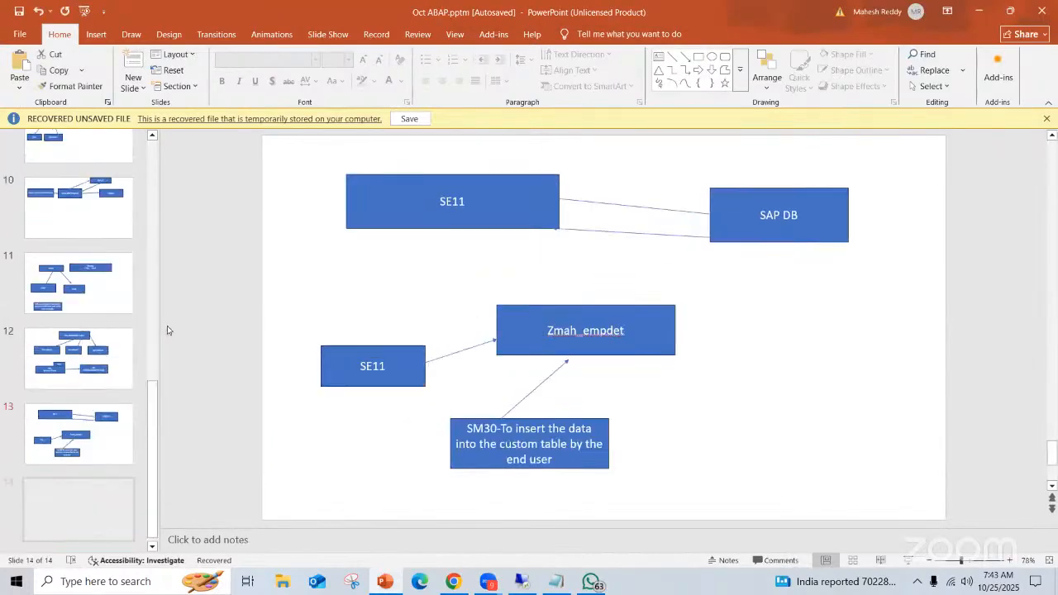
Draw a rectangle about 3.02" wide and 0.66" high on the blank slide and label it PK
click(700, 58)
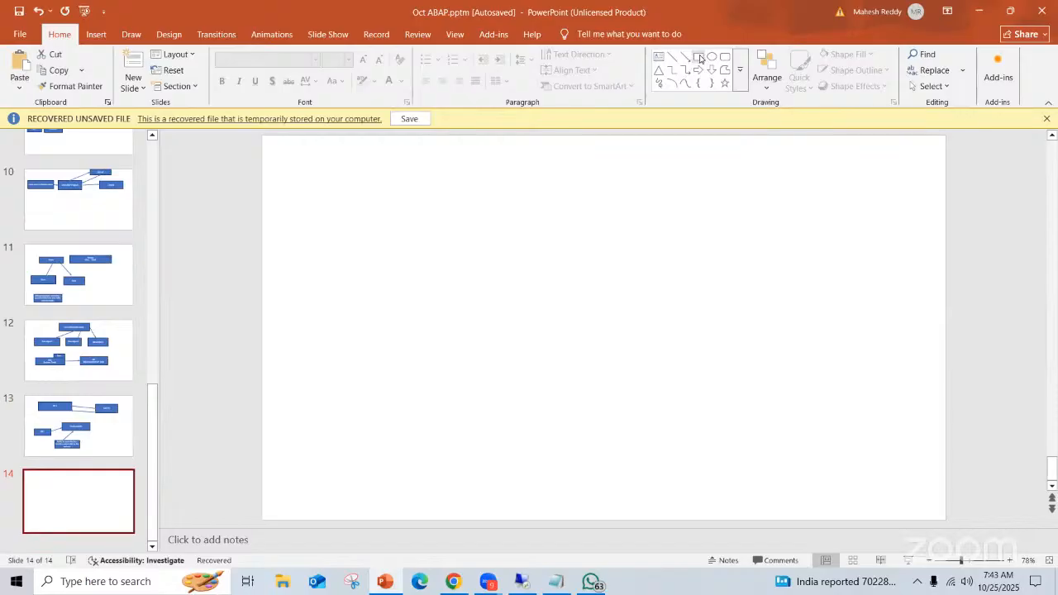
drag(291, 227, 446, 262)
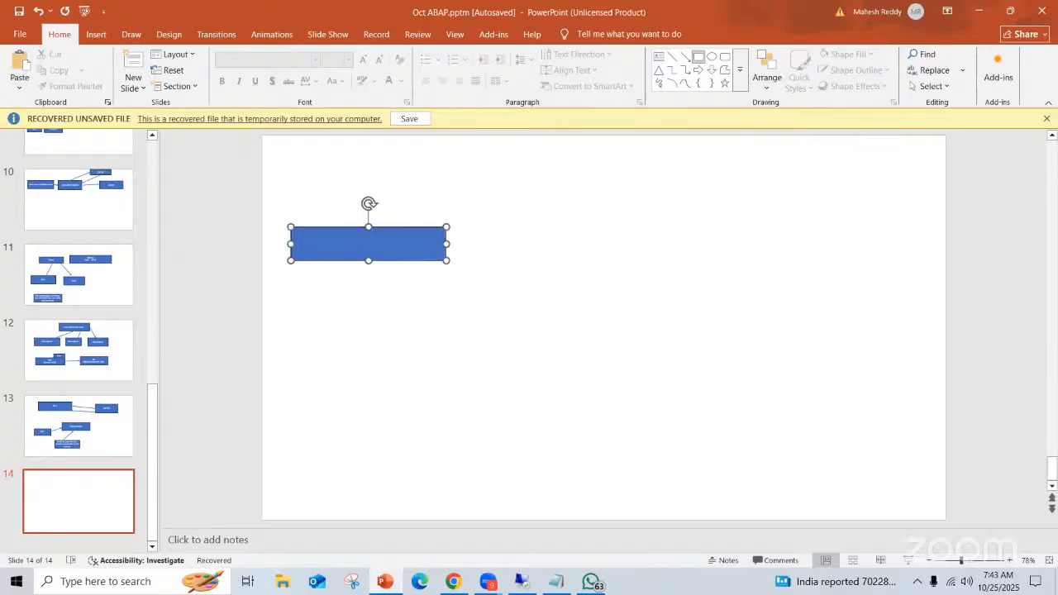
text(PK)
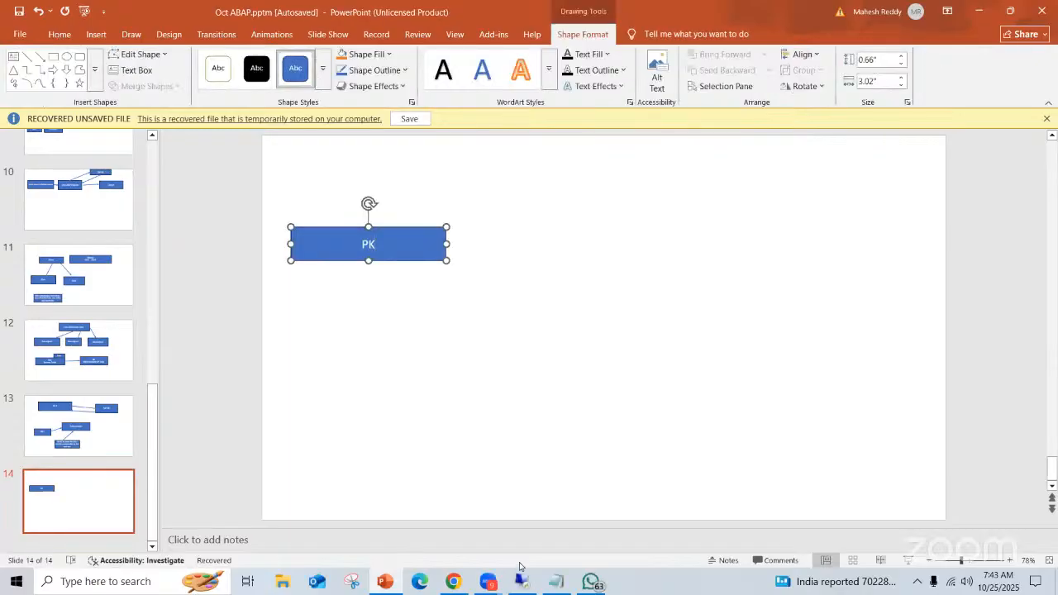
Switch to the remote SAP session, display the fields of table MARC and widen the Key column
click(527, 582)
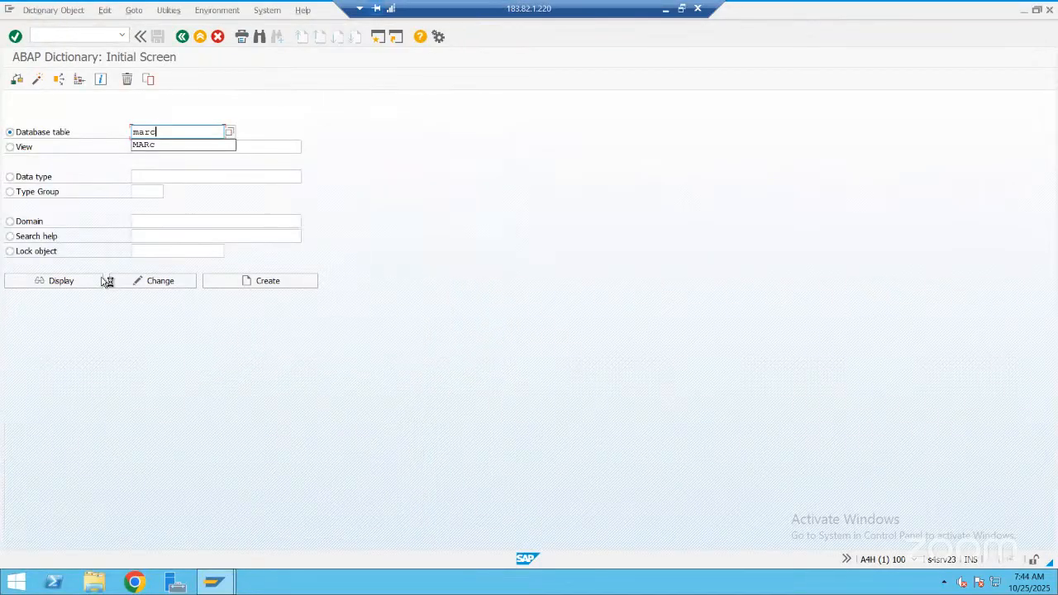
click(101, 279)
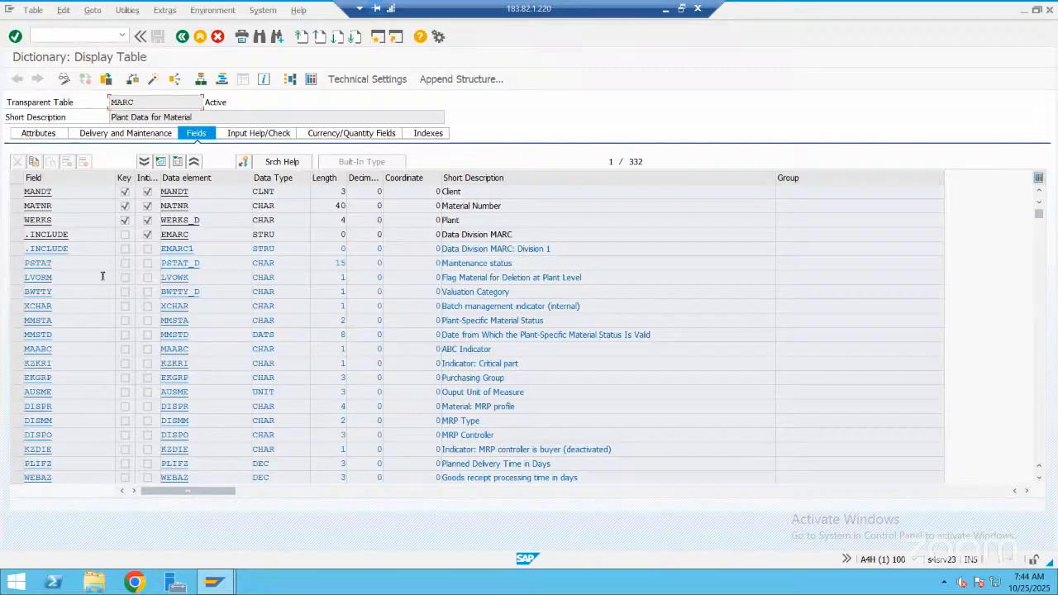
click(126, 178)
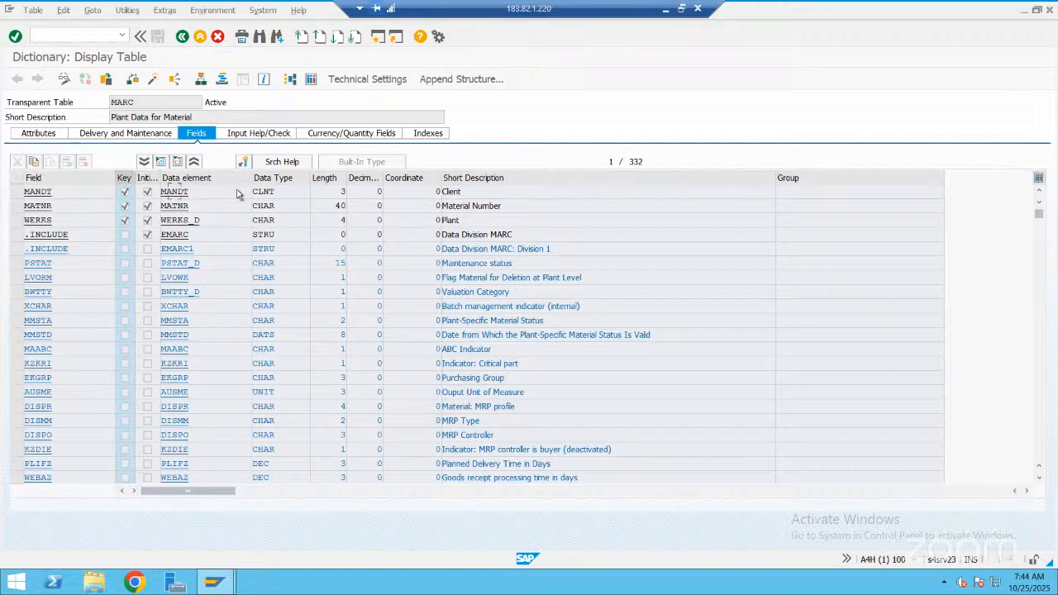
drag(135, 177, 237, 191)
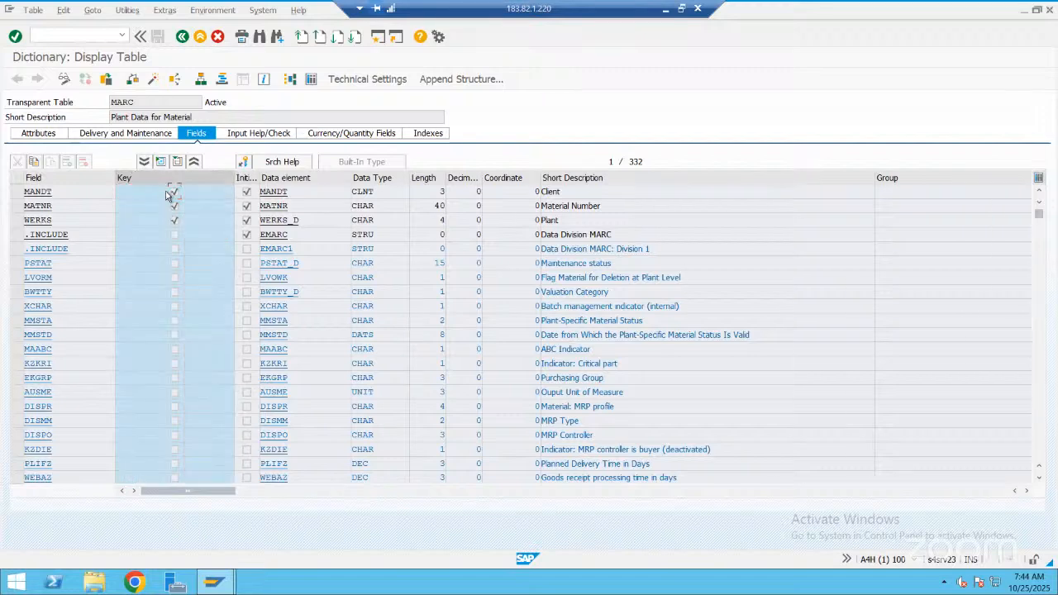
List the contents of table MARC without selection criteria, and return to the ABAP Dictionary initial screen
click(313, 84)
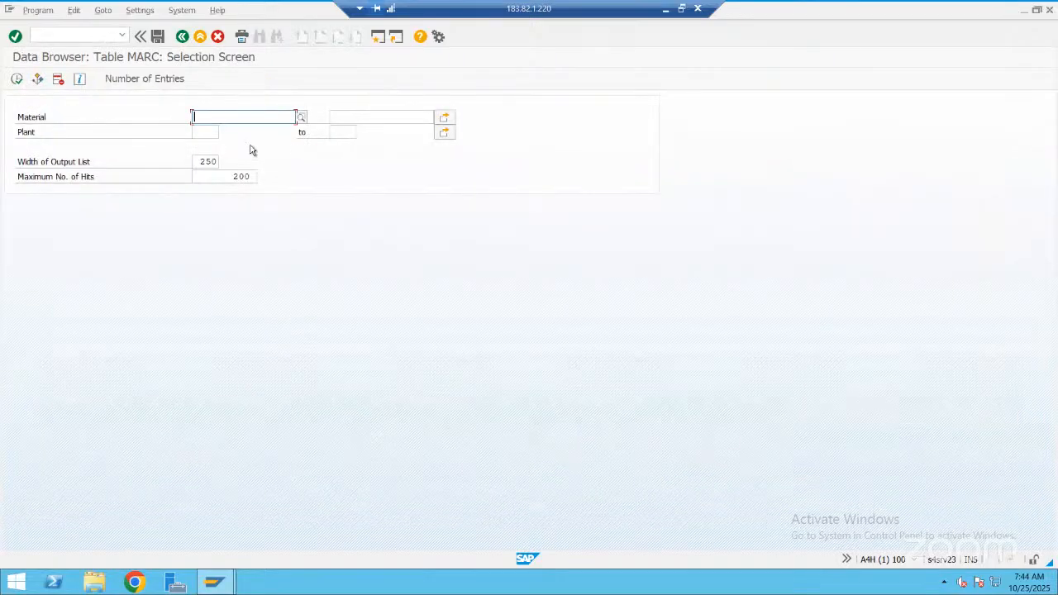
key(F8)
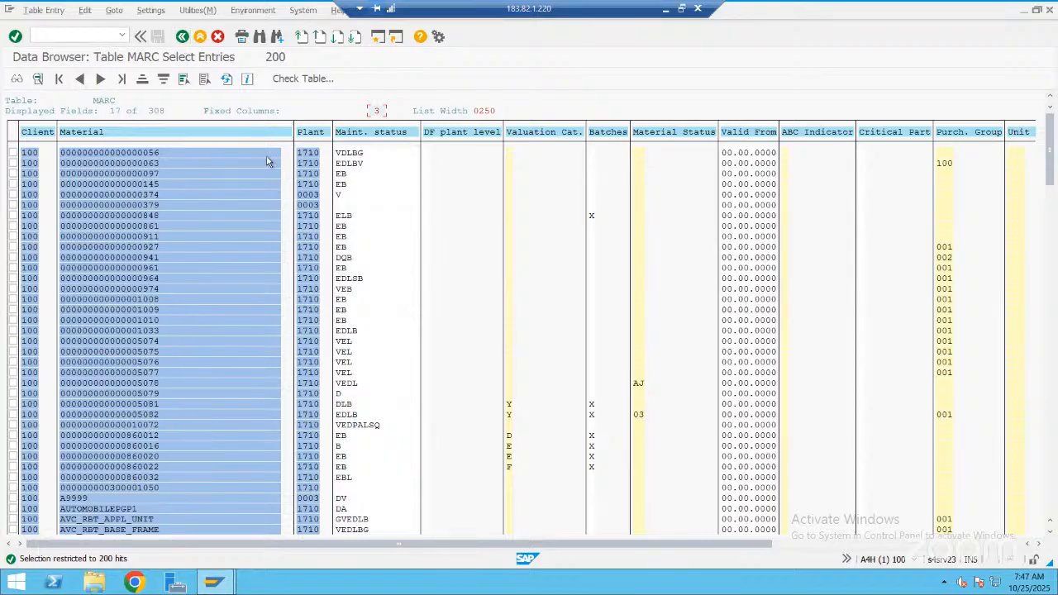
click(182, 37)
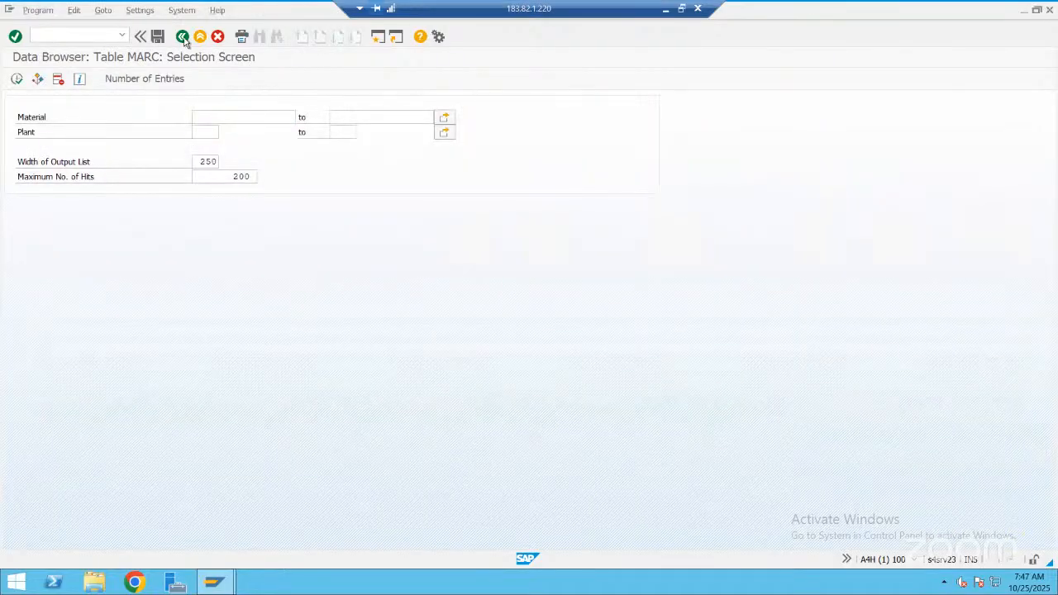
key(F3)
key(F3)
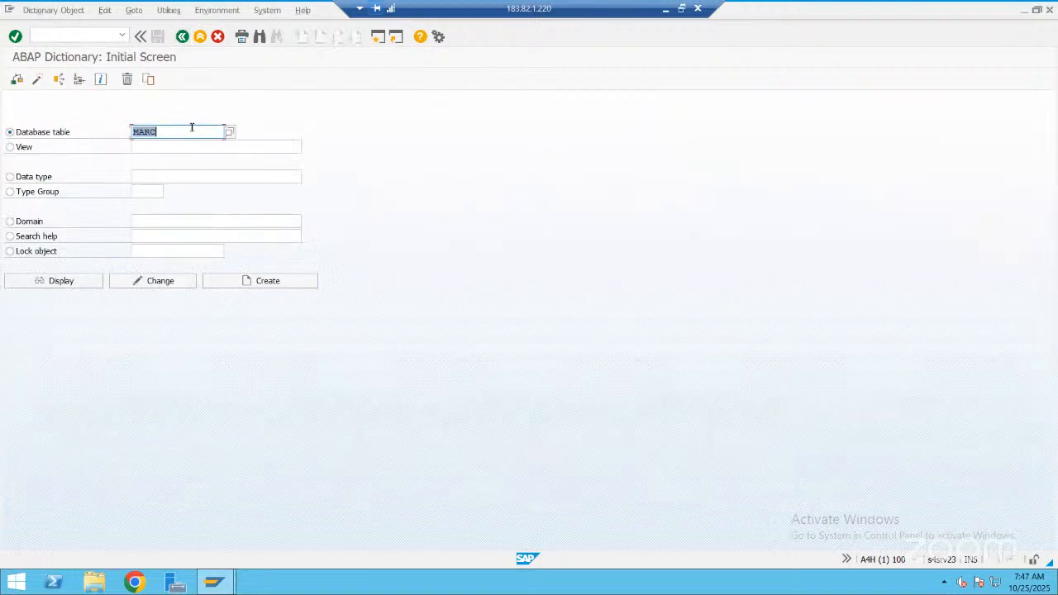
Display the fields of table MARD, list its contents without selection criteria, and return to the selection screen
click(192, 127)
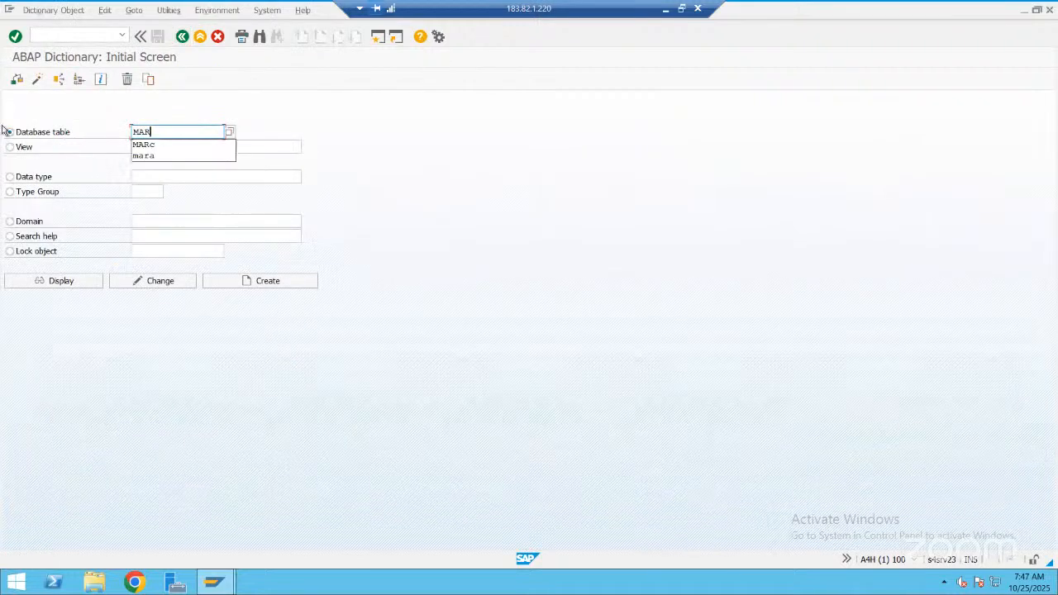
click(86, 281)
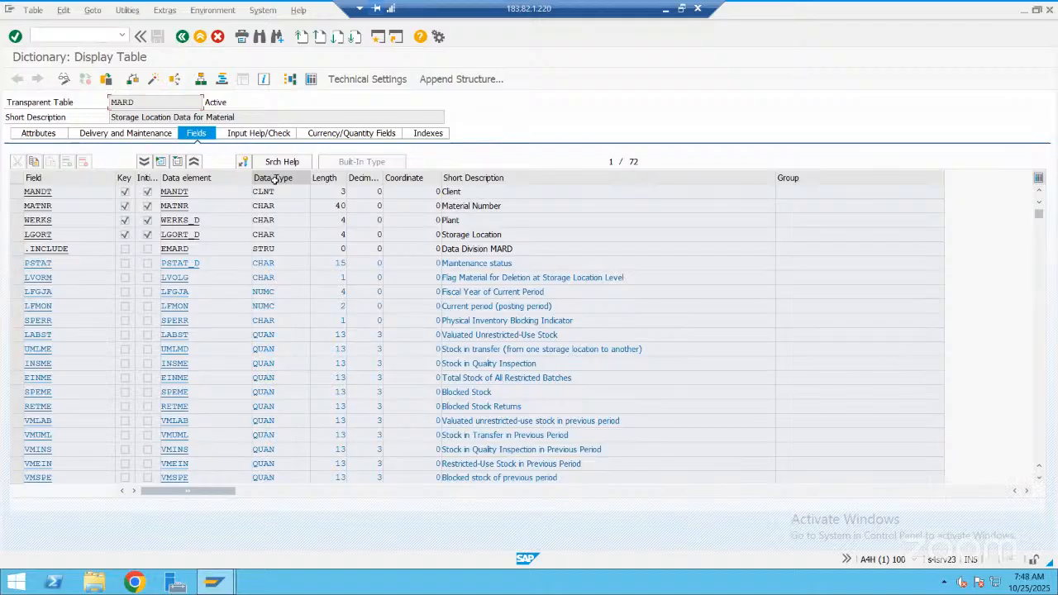
click(311, 80)
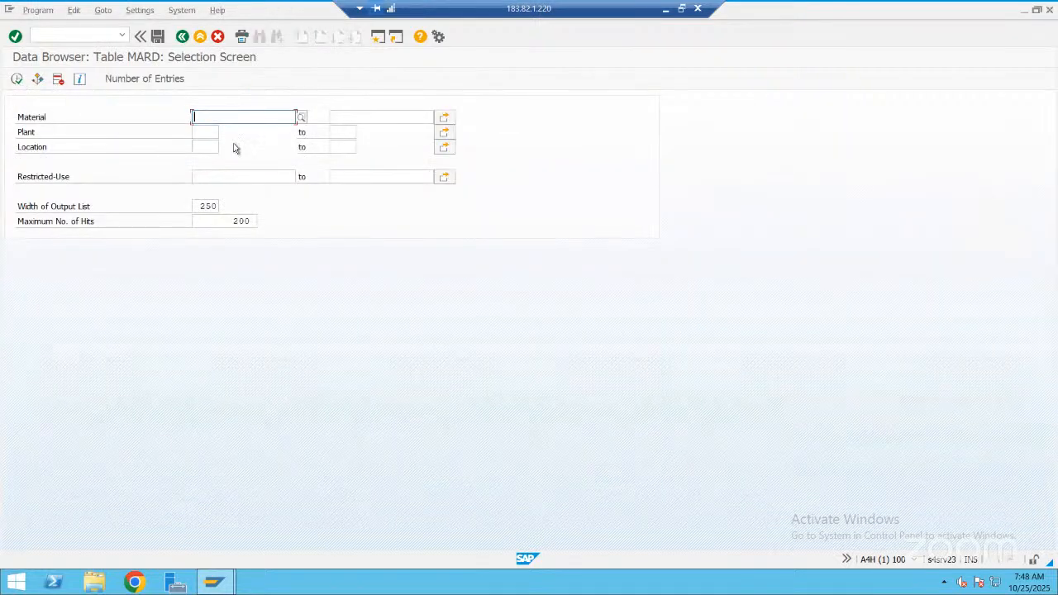
key(F8)
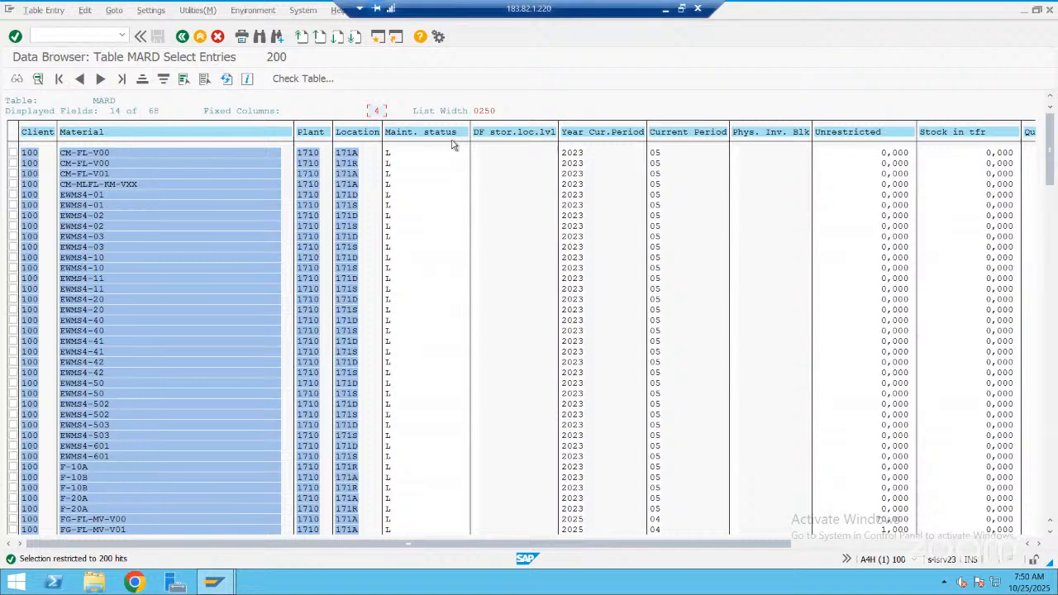
click(184, 39)
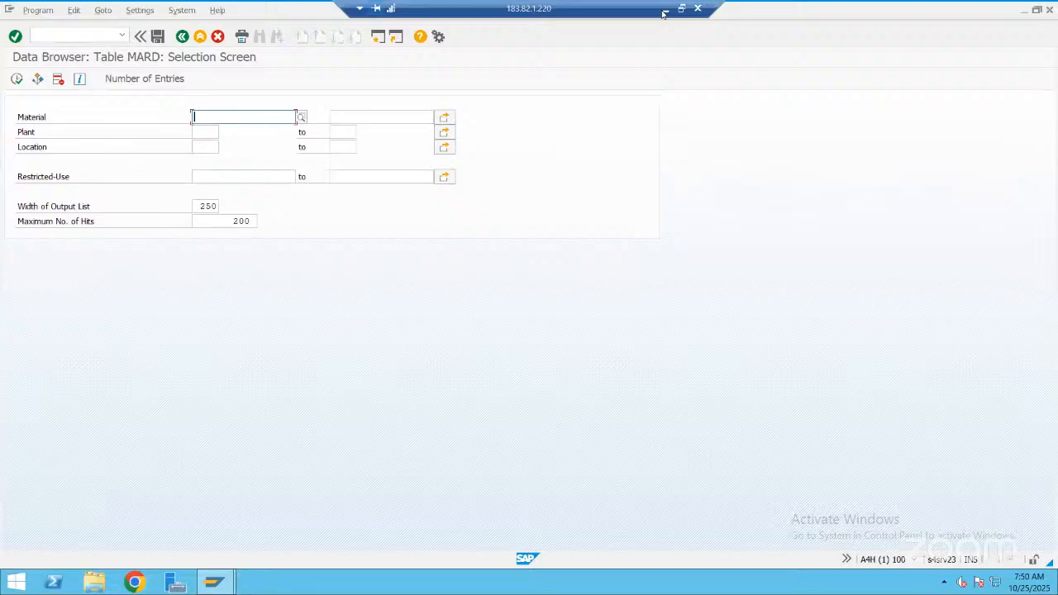
Switch back to the PowerPoint presentation and place a copy of the PK rectangle just below the original
click(665, 10)
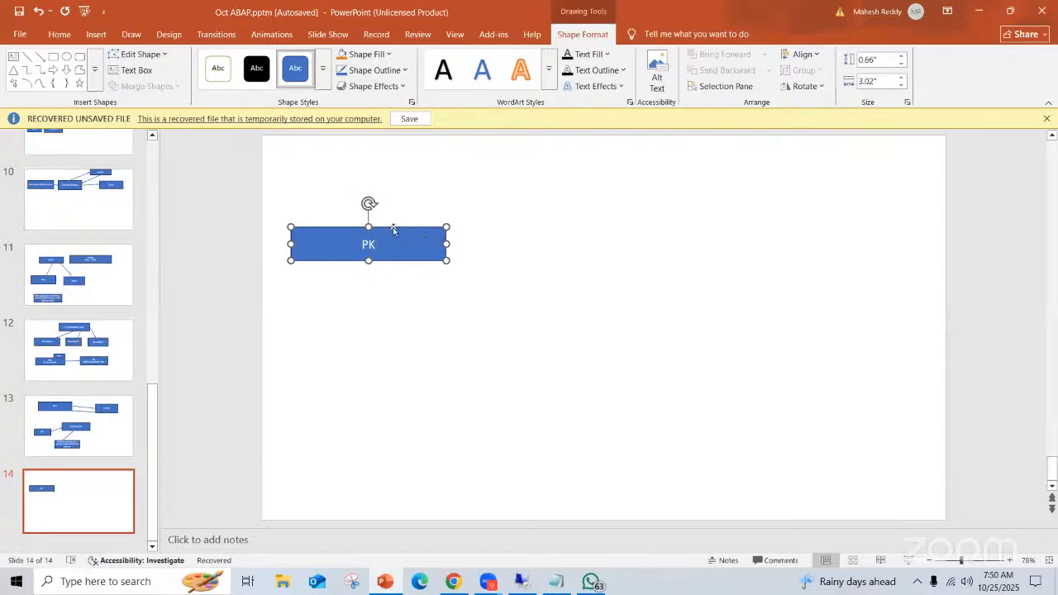
key(Escape)
click(394, 233)
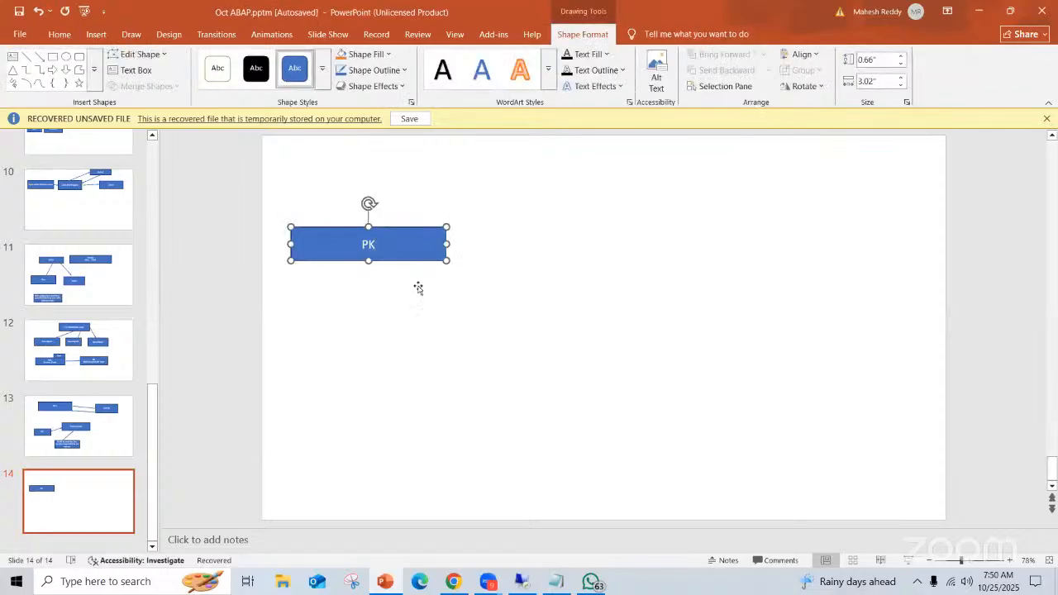
drag(414, 240, 402, 295)
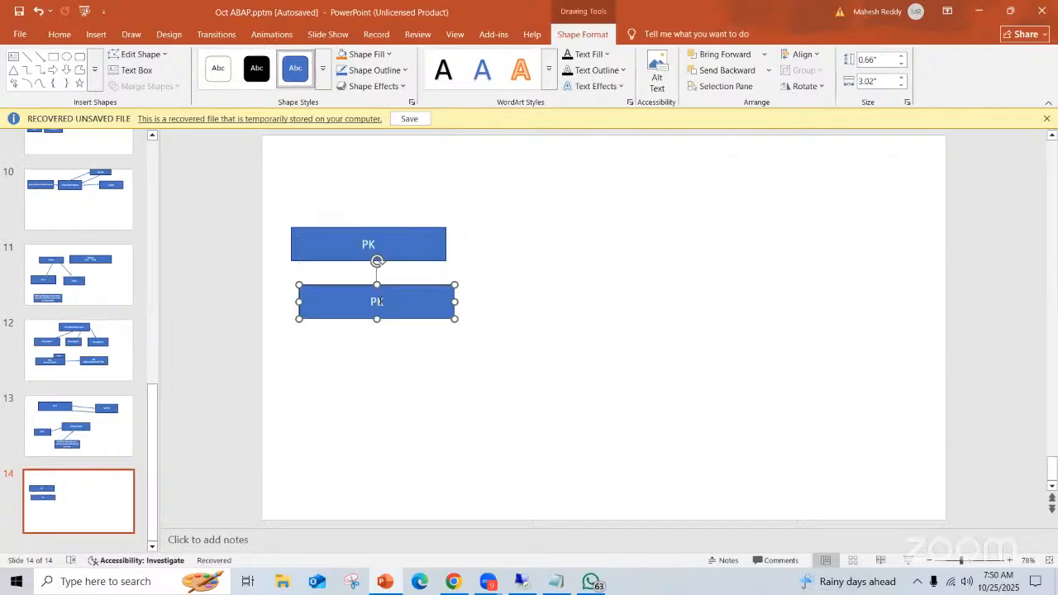
Change the label of the copied lower rectangle to FK
click(379, 302)
key(BackSpace)
key(BackSpace)
text(FK)
Draw another rectangle on the slide with the PK and FK boxes
click(54, 57)
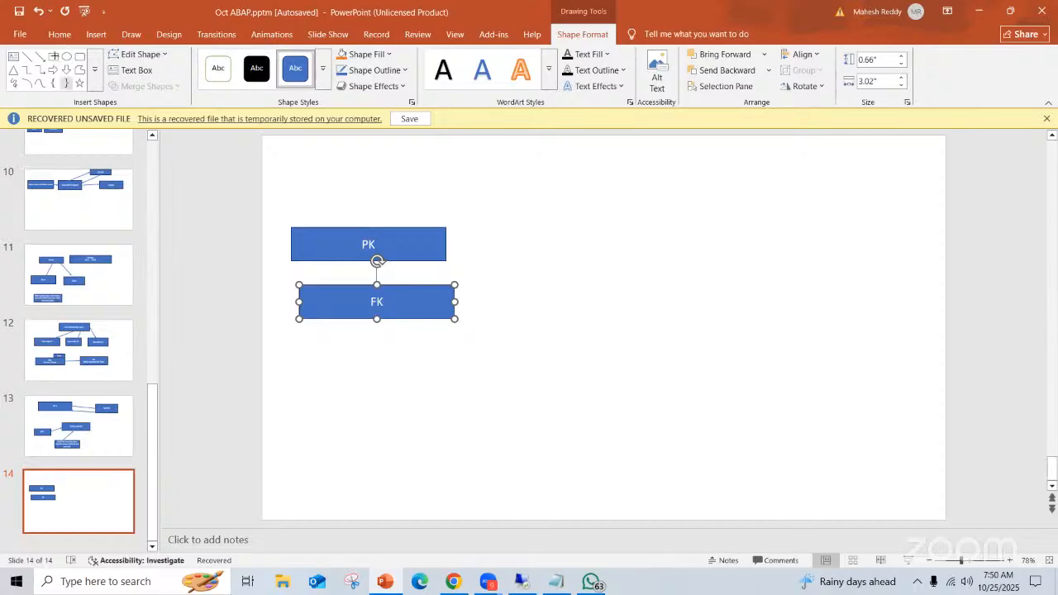
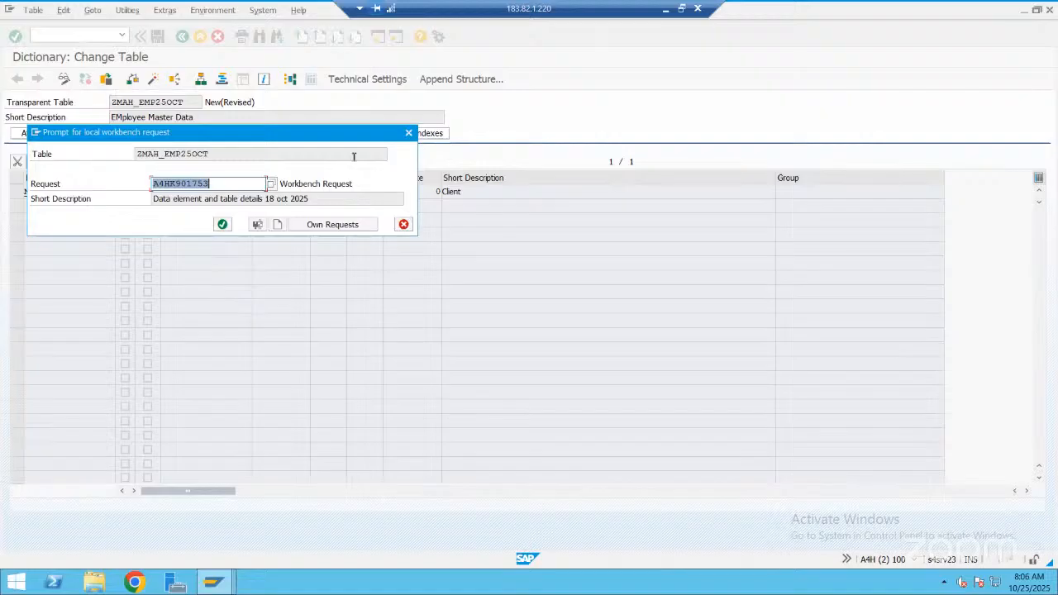
Start a new workbench request for table ZMAH_EMP25OCT with the short description "New Emp Table 25-Oct-2025"
click(278, 225)
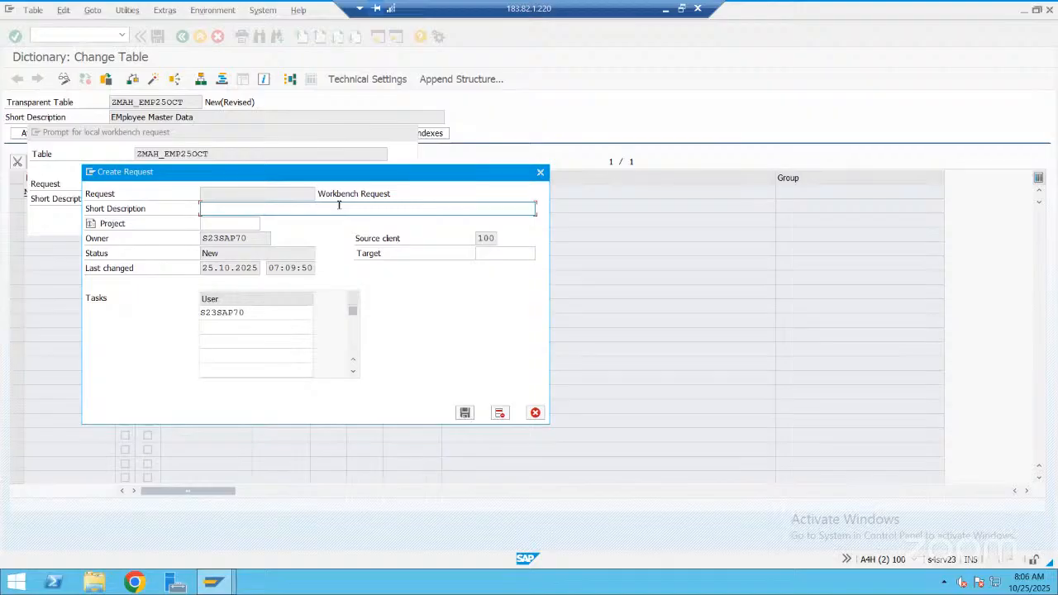
text(New Emp Table 25-Oct-2025)
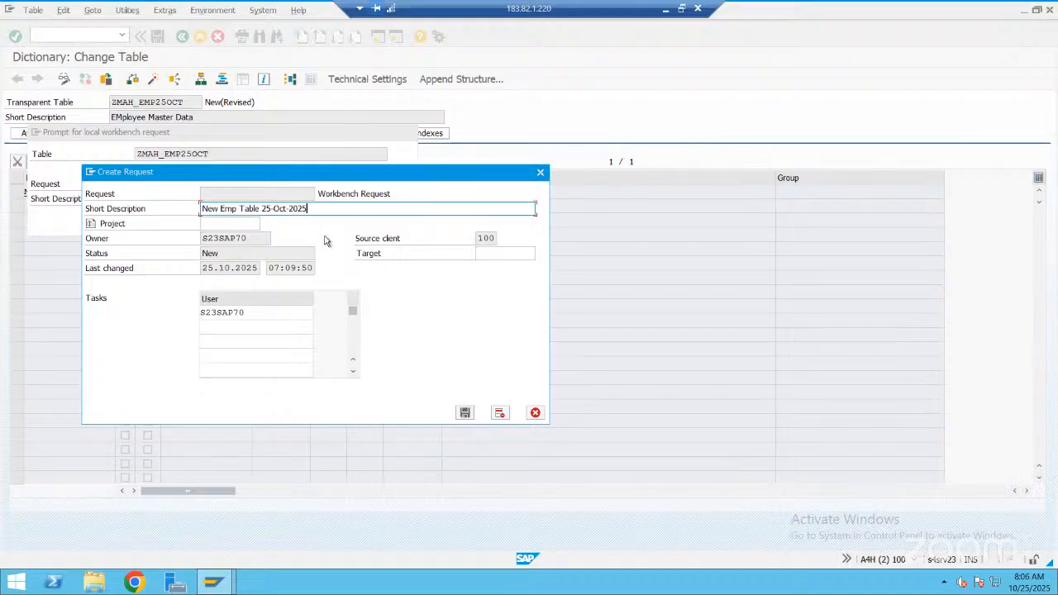
Assign project A4H_P00001 to the new request, save it, and store the table under that request
click(251, 224)
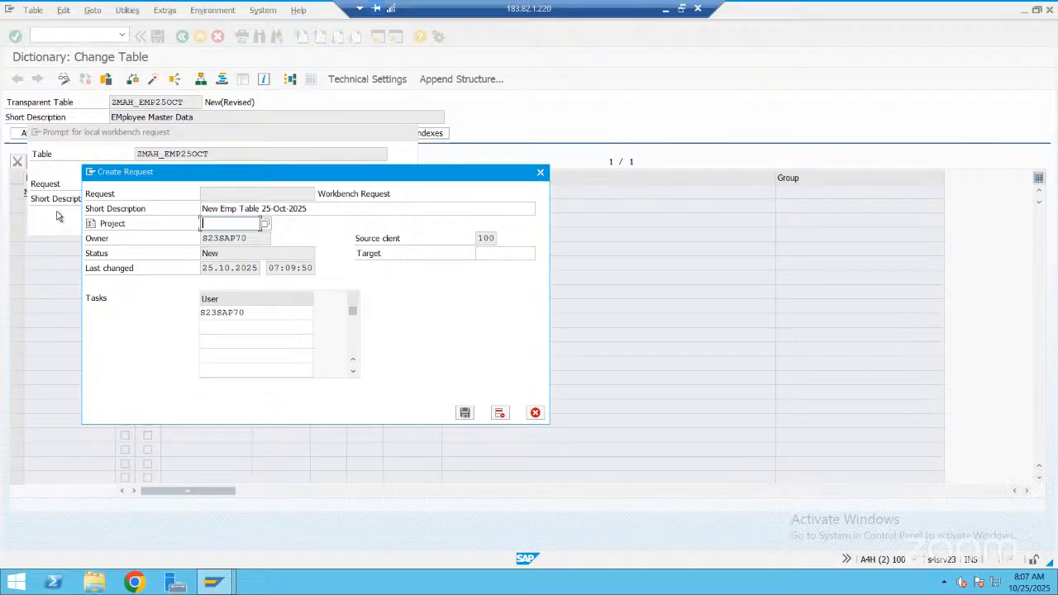
click(263, 228)
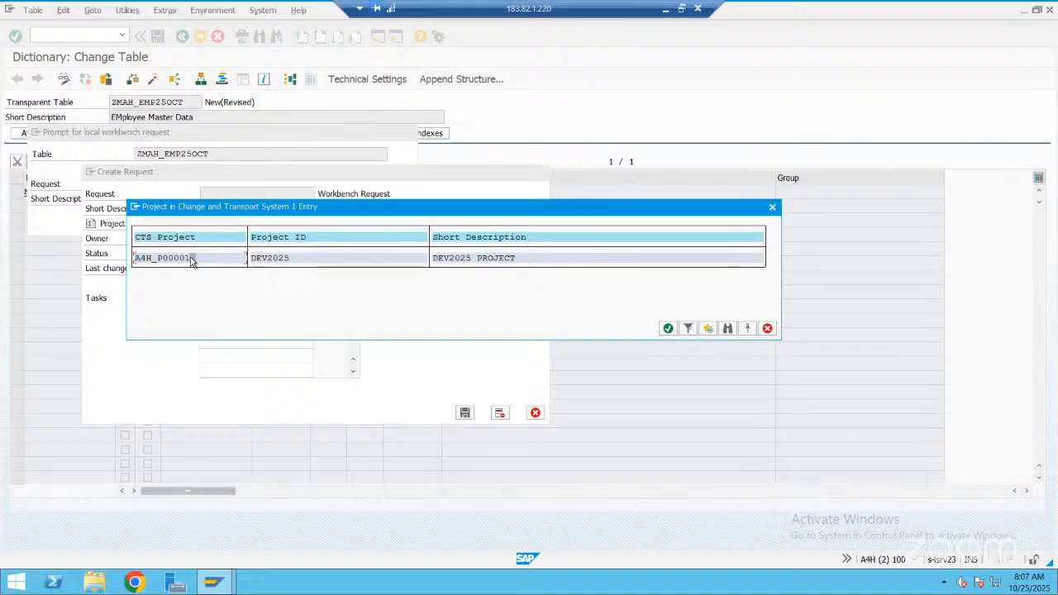
double_click(191, 260)
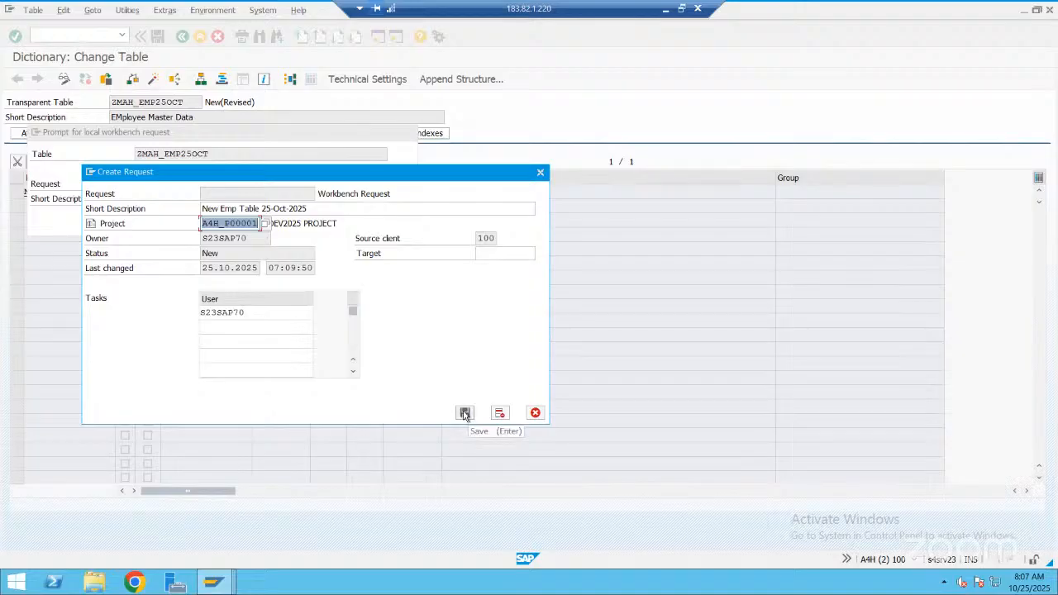
click(465, 413)
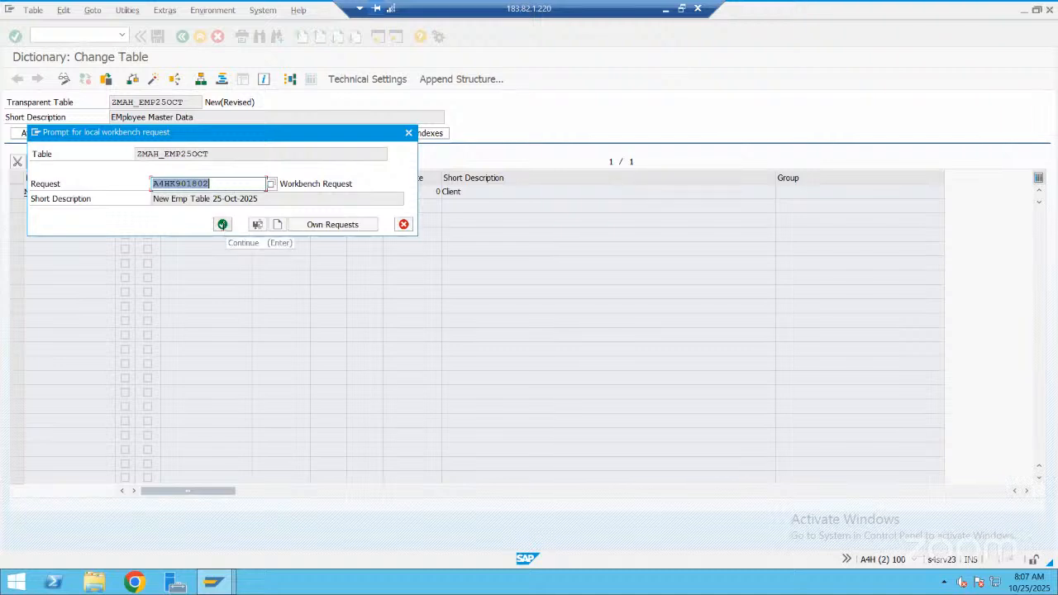
click(222, 225)
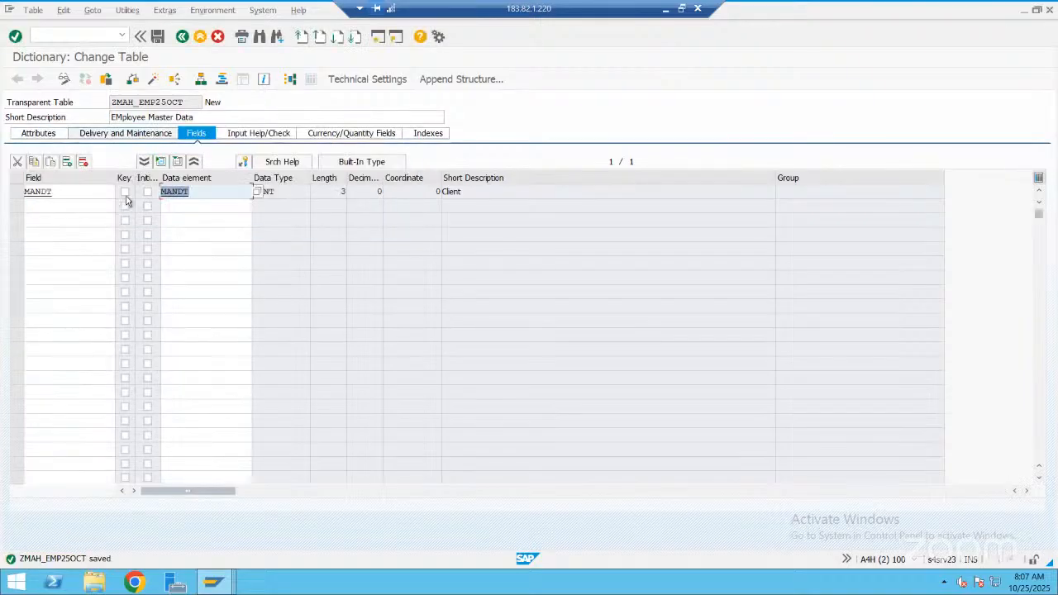
Flag the MANDT field as a key with initial values and widen the Initial Values column
click(125, 192)
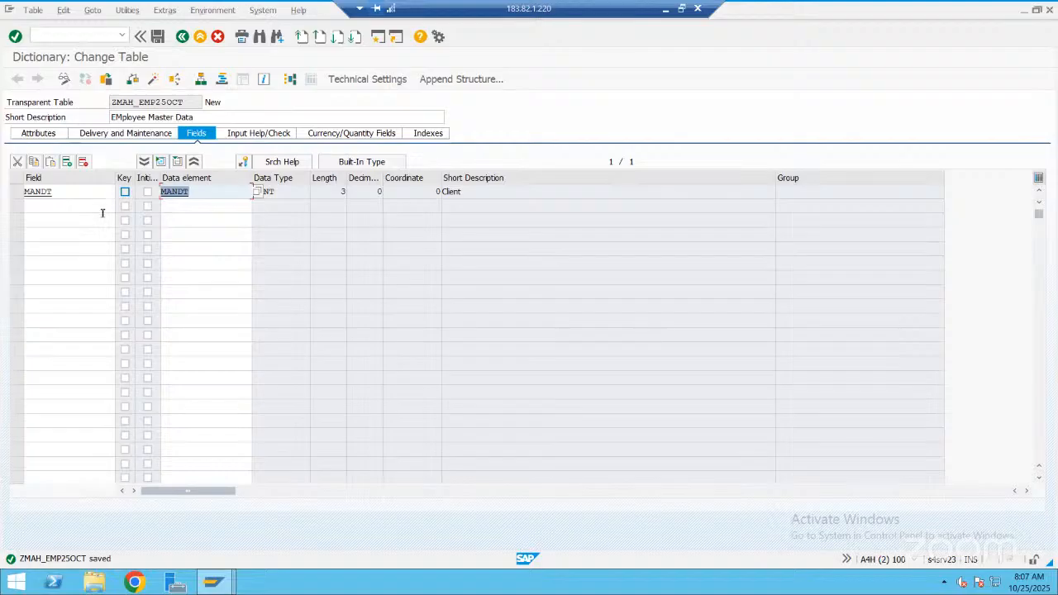
click(147, 192)
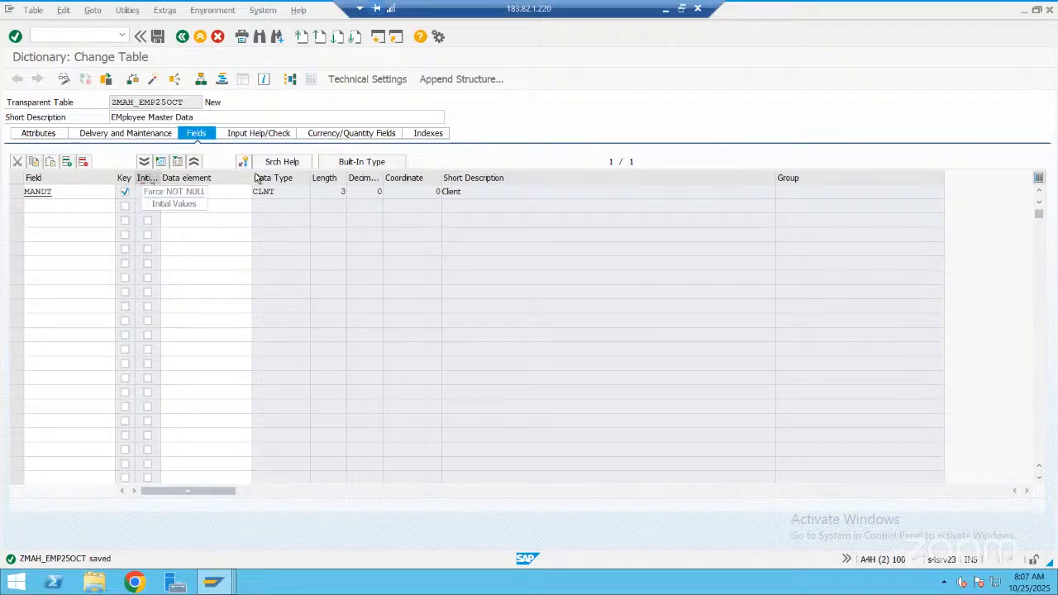
drag(160, 178, 175, 173)
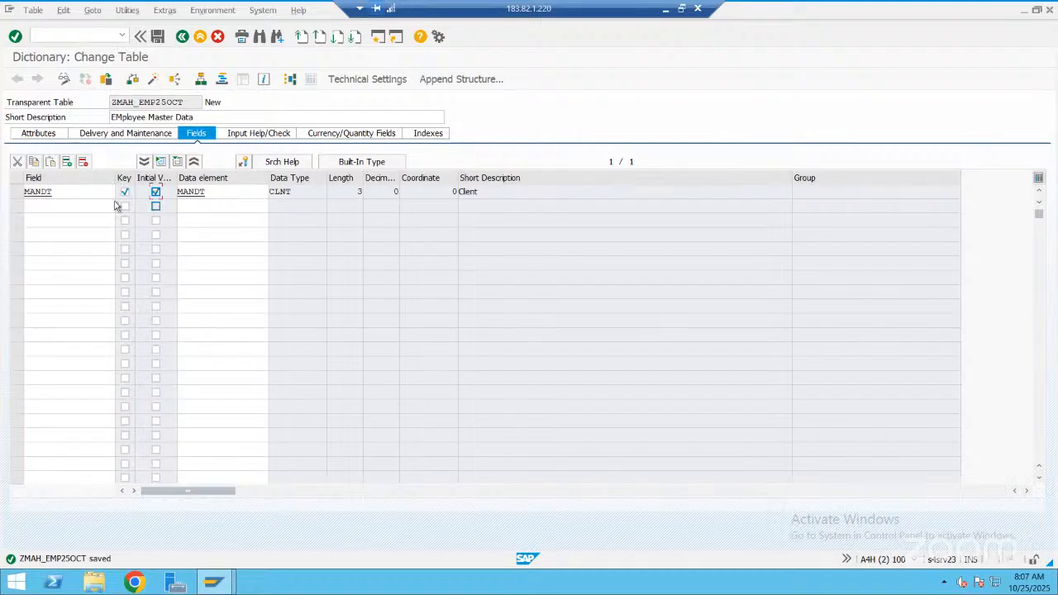
click(124, 191)
Add the field empno below MANDT and flag it as a key with initial values
click(101, 210)
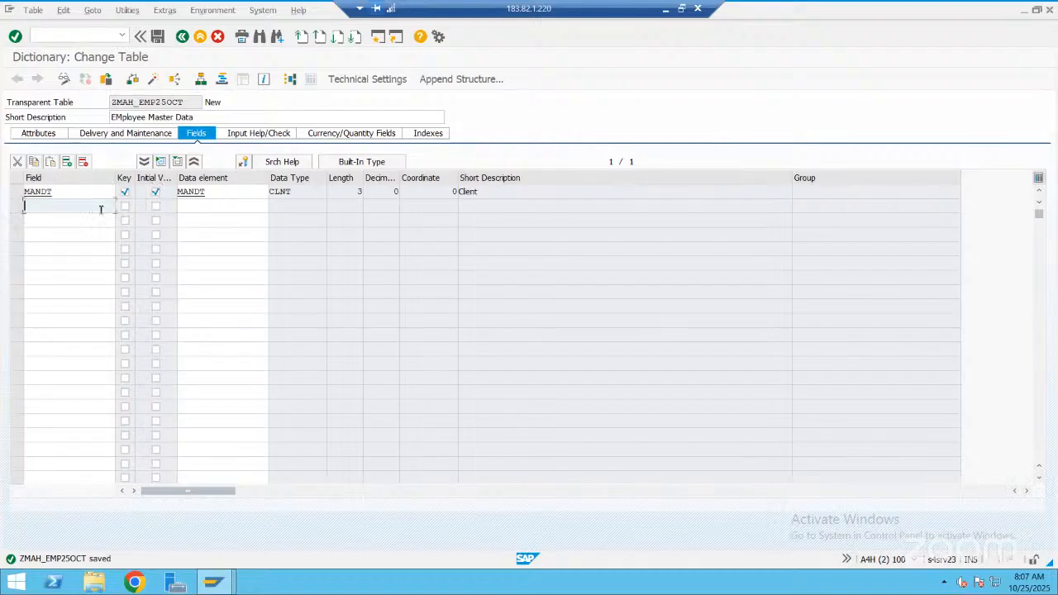
text(empno)
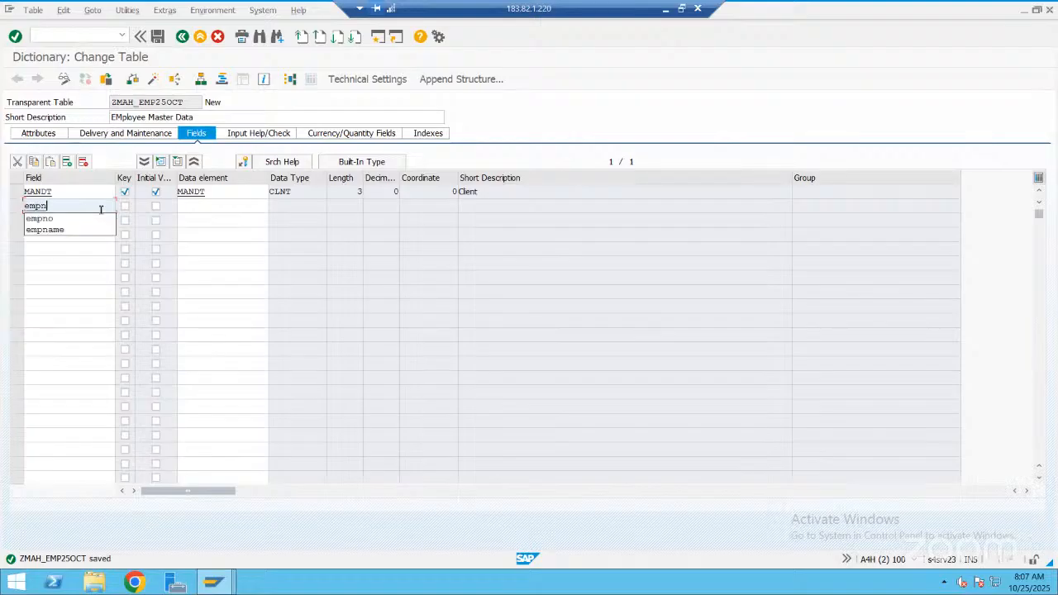
click(212, 204)
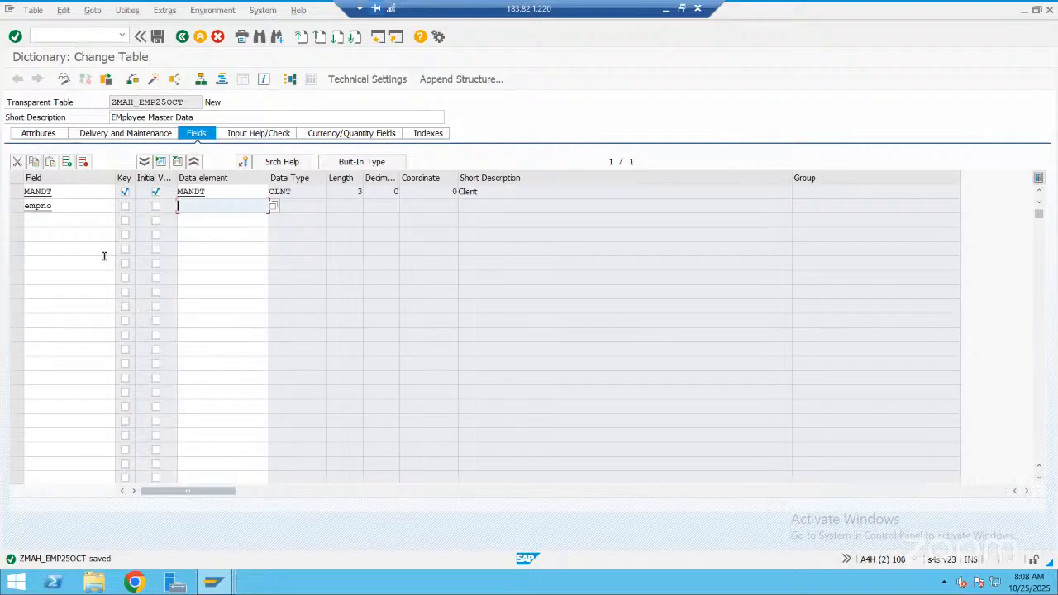
click(125, 206)
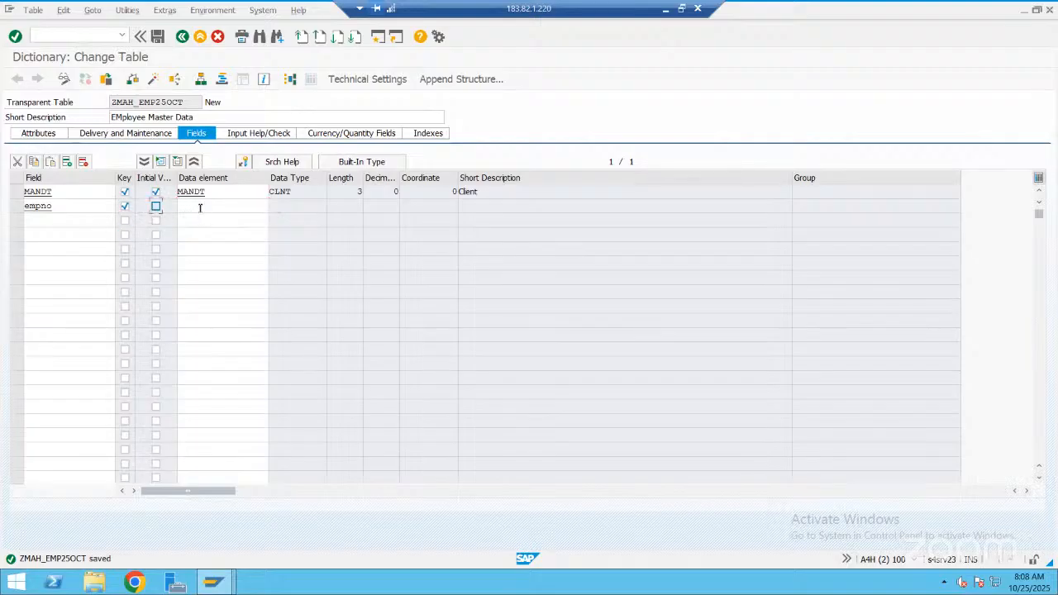
key(space)
Assign the data element zmahenooct to the empno field
click(200, 207)
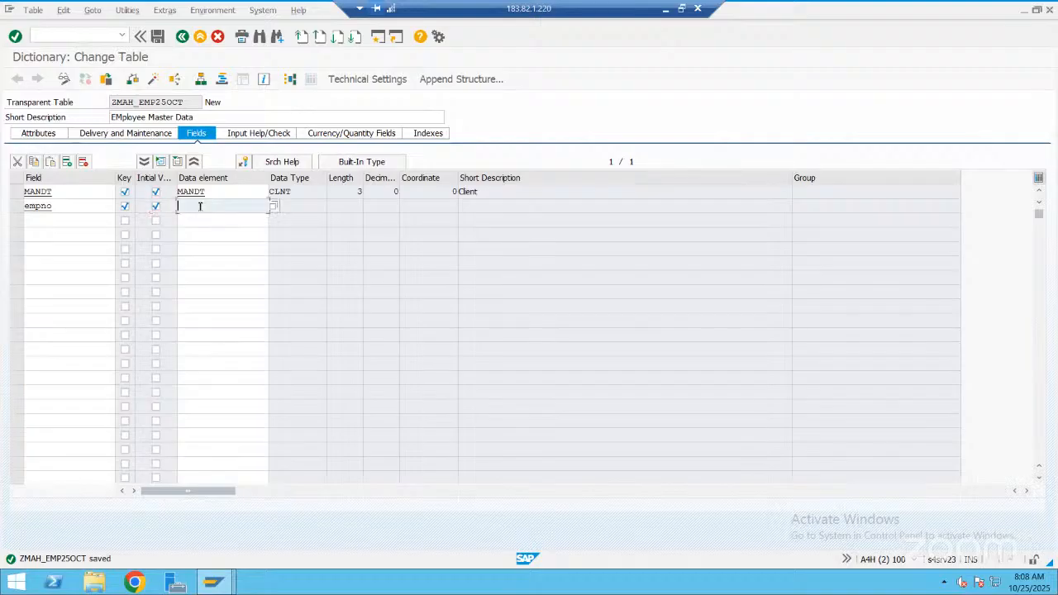
text(zm)
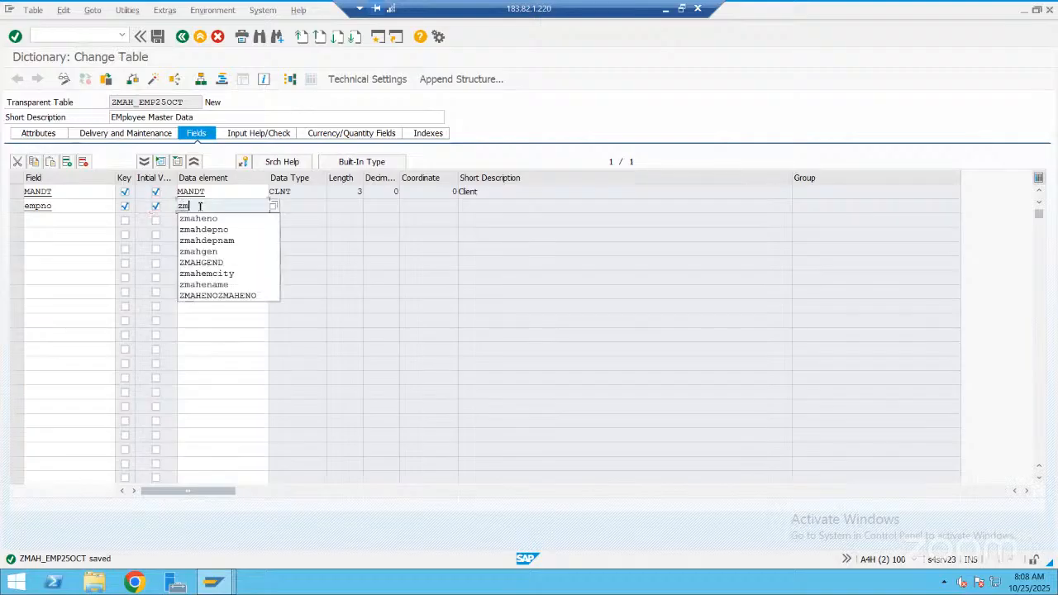
text(aheno)
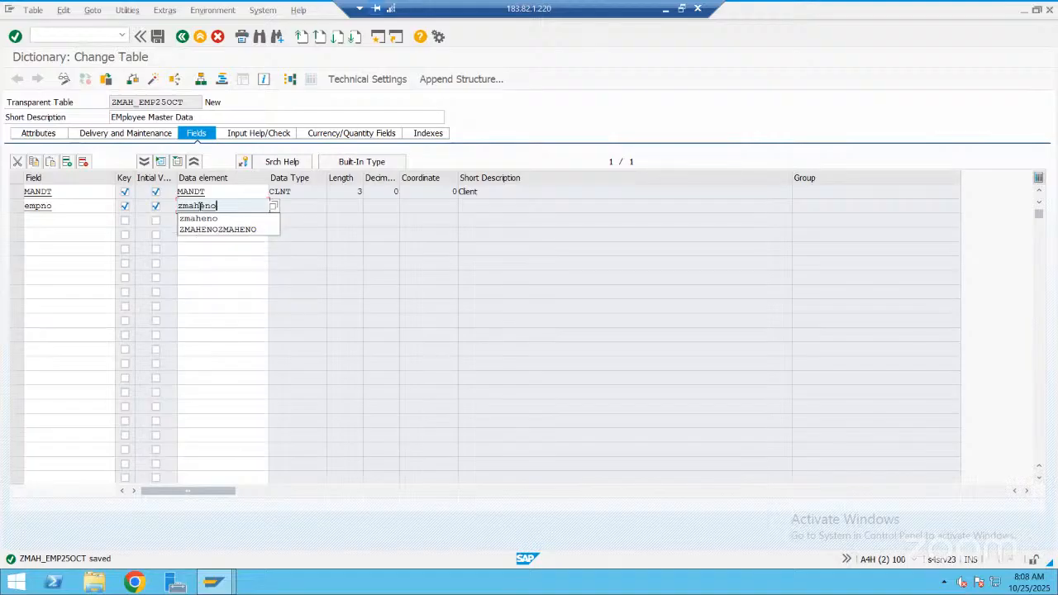
text(oct)
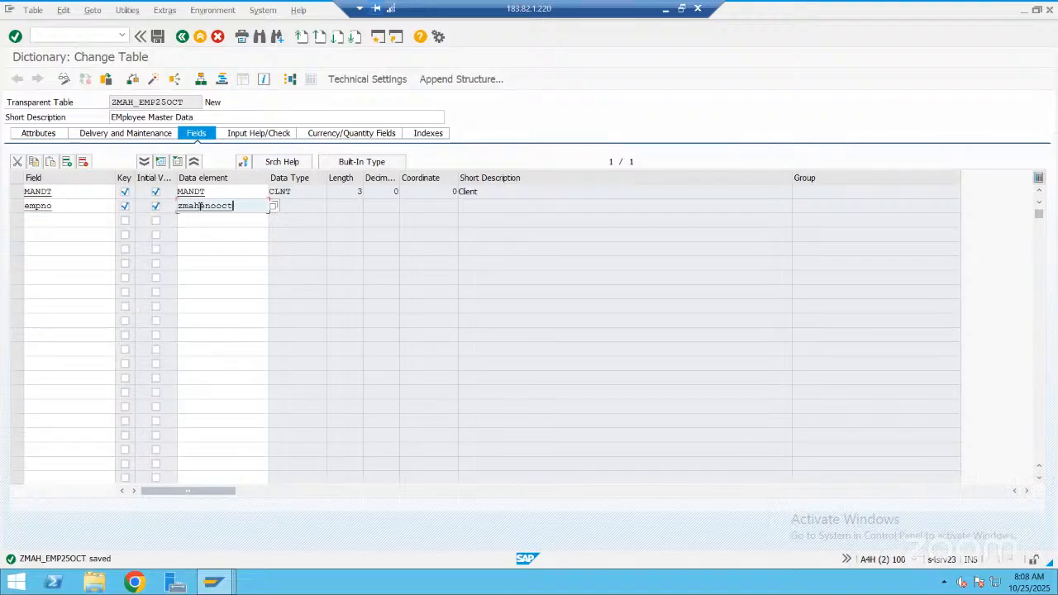
key(Return)
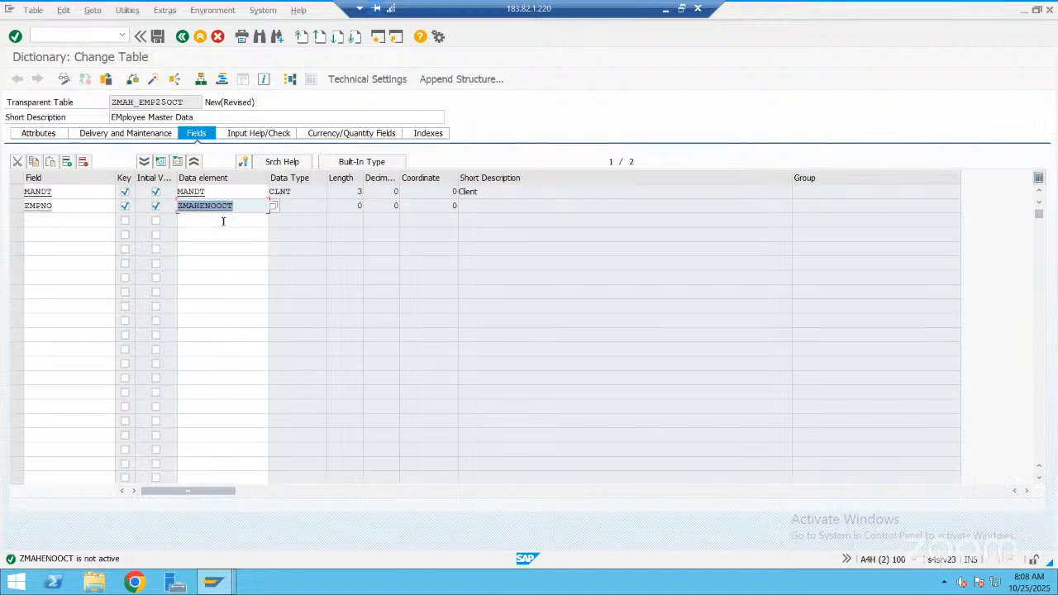
Save the table changes and start creating the data element ZMAHENOOCT
key(F3)
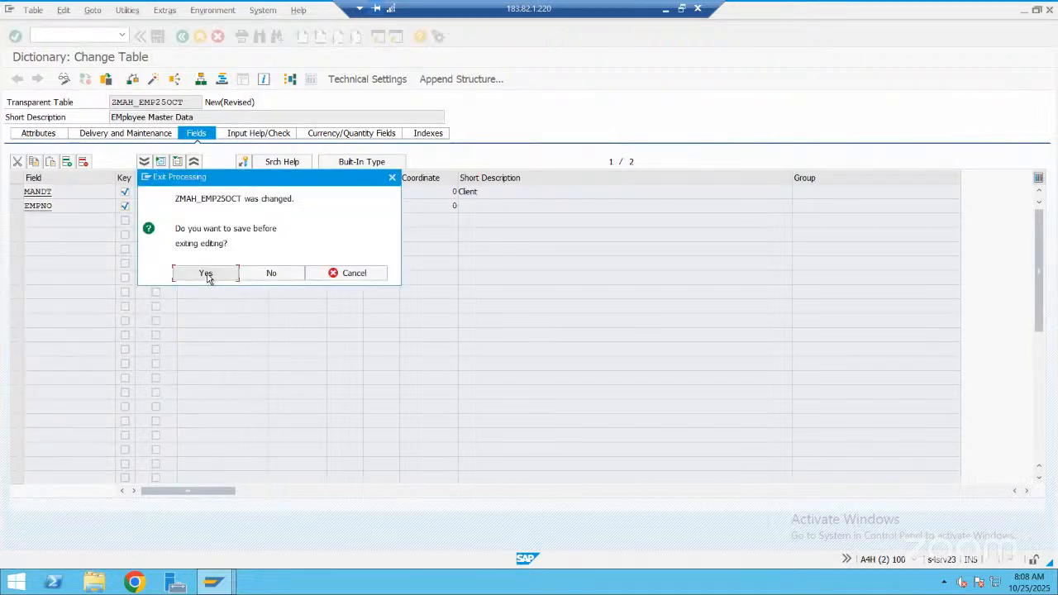
click(207, 277)
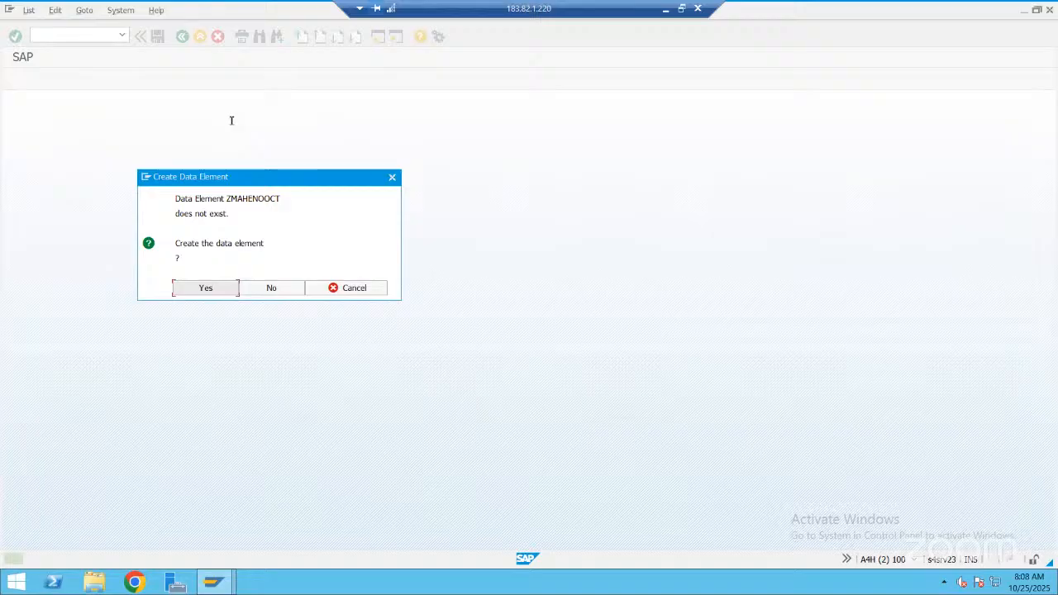
key(Return)
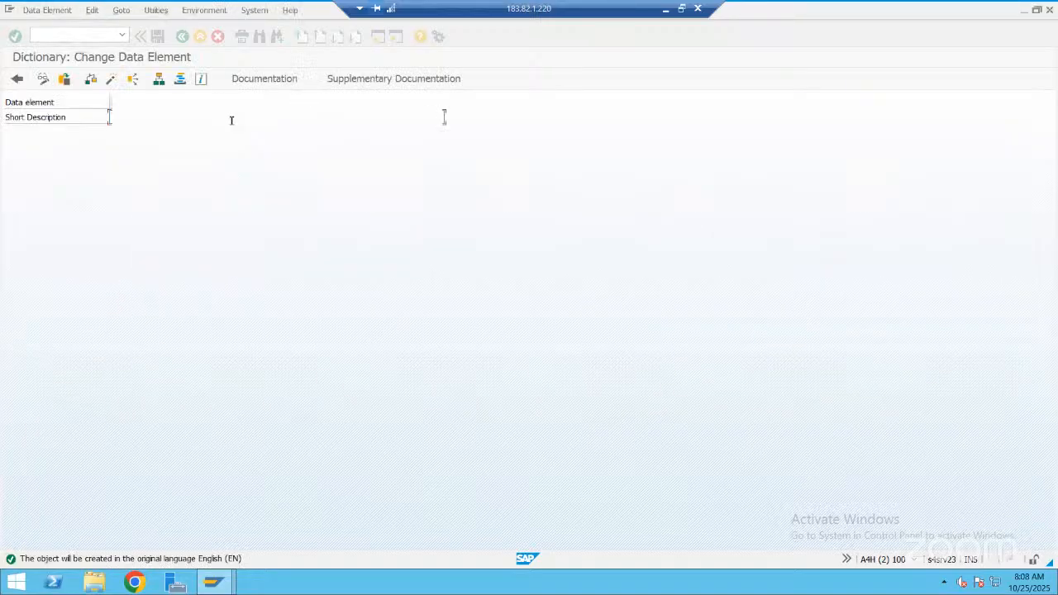
Describe the data element as "Emploee number" and give it the built-in type NUMC with length 3
text(Emploee n)
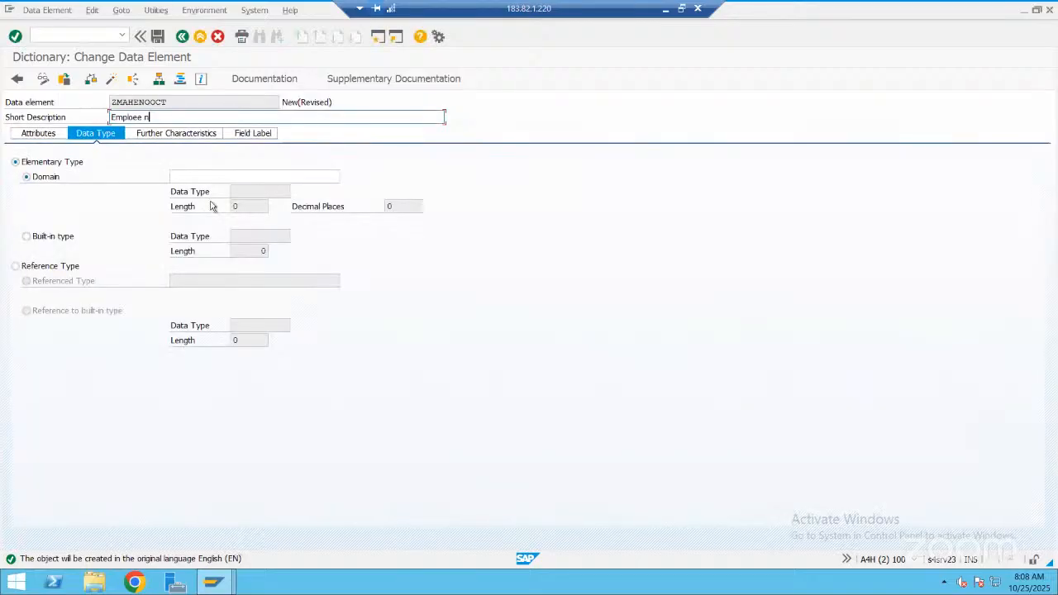
text(umber)
click(244, 236)
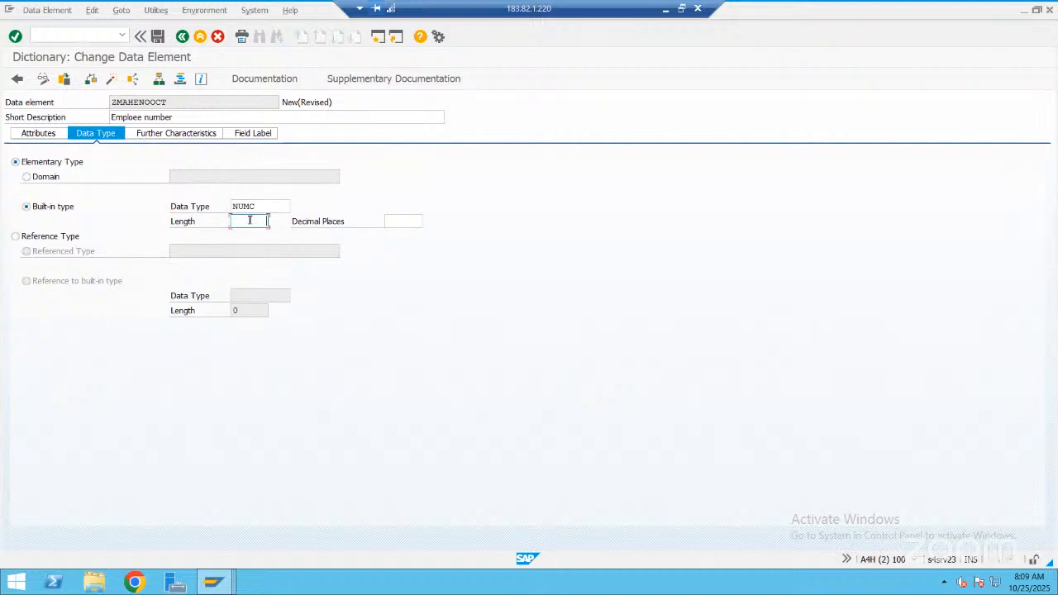
text(3)
Save the data element in package ZMAH_OCT_2025 under the "New Emp Table 25-Oct-2025" request and dismiss the field label notice
key(ctrl+s)
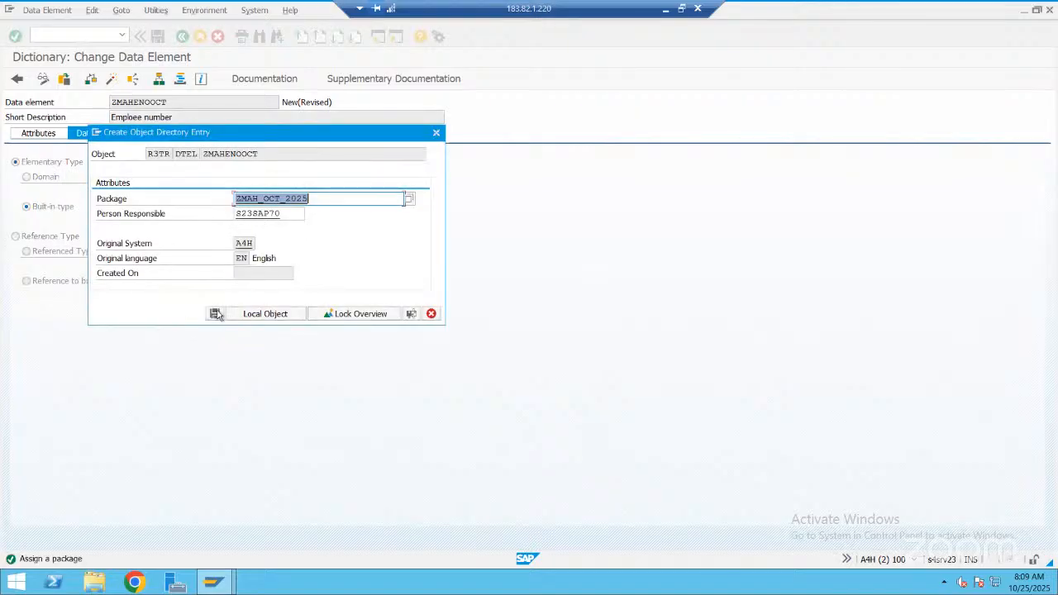
click(215, 314)
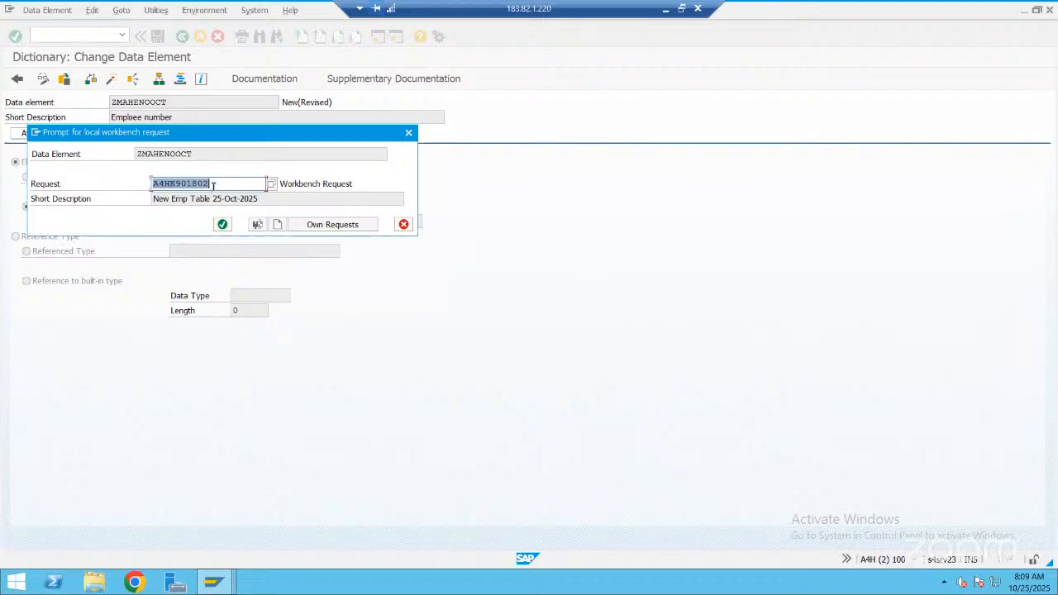
click(215, 184)
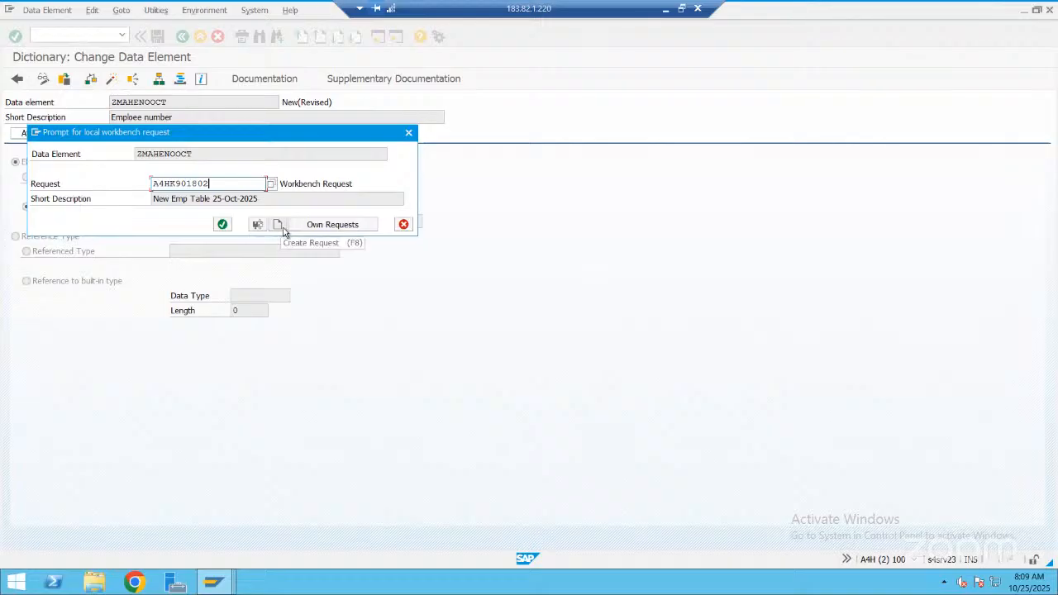
click(223, 226)
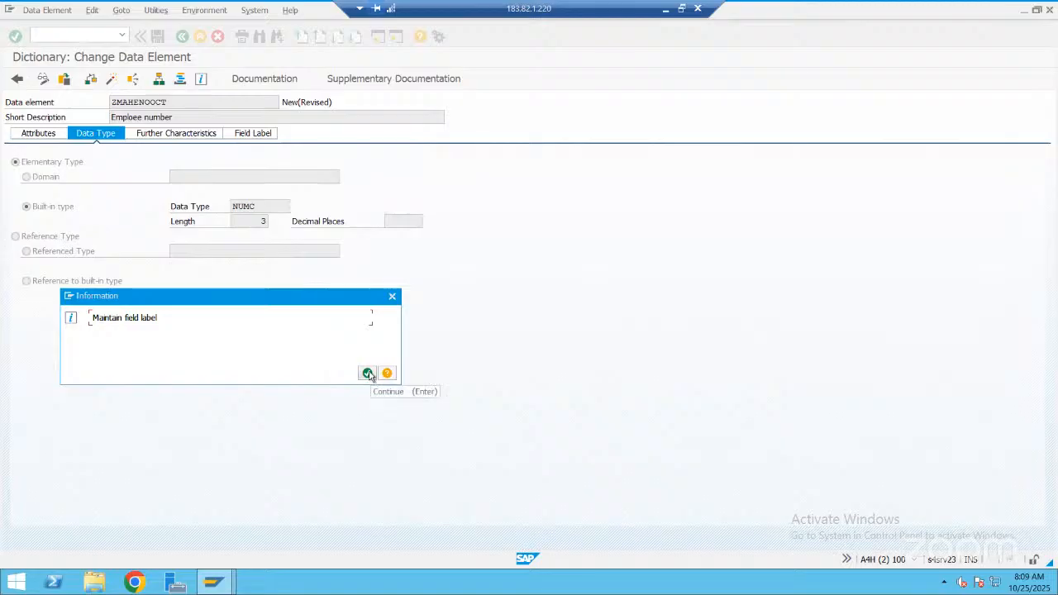
click(368, 373)
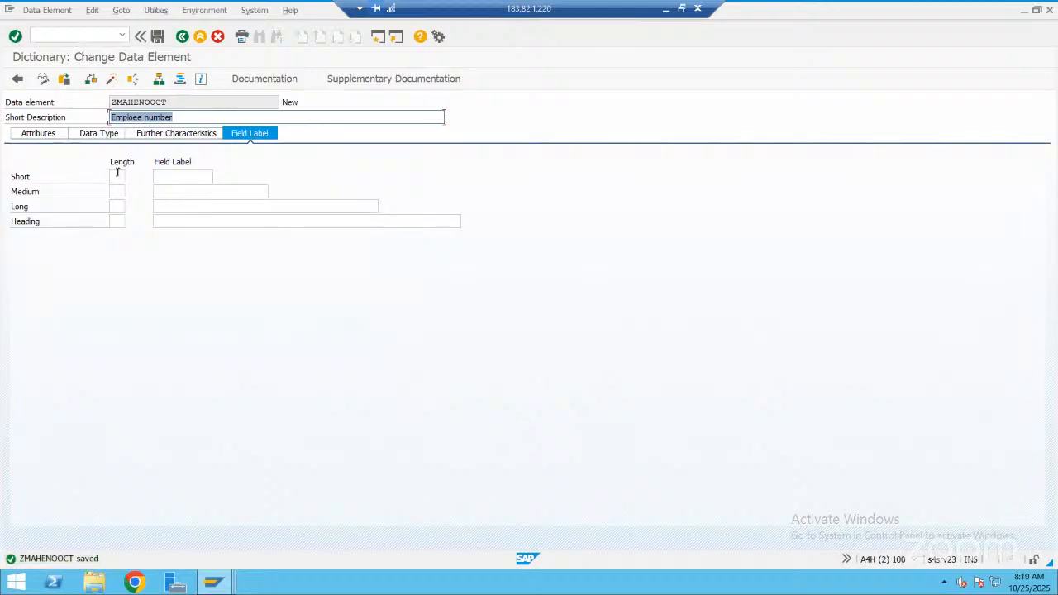
Set the short field label to "EmpNo" with a length of 10
click(118, 173)
text(1)
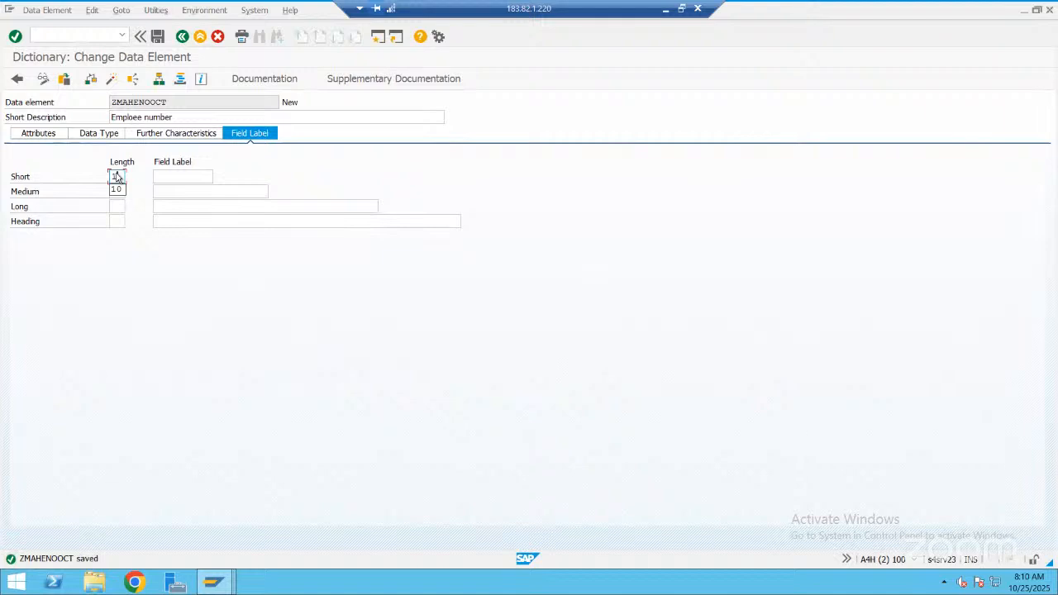
text(0)
key(Tab)
click(174, 176)
text(EmpNo)
Set the medium field label to "Emp Number" with a length of 15
click(119, 191)
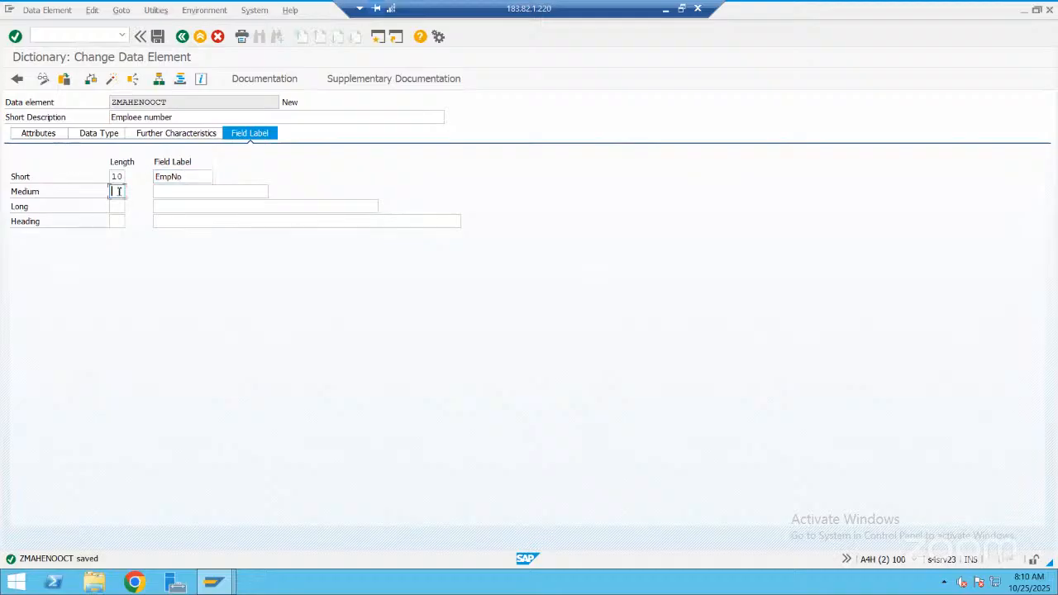
text(15)
click(162, 188)
text(Emp)
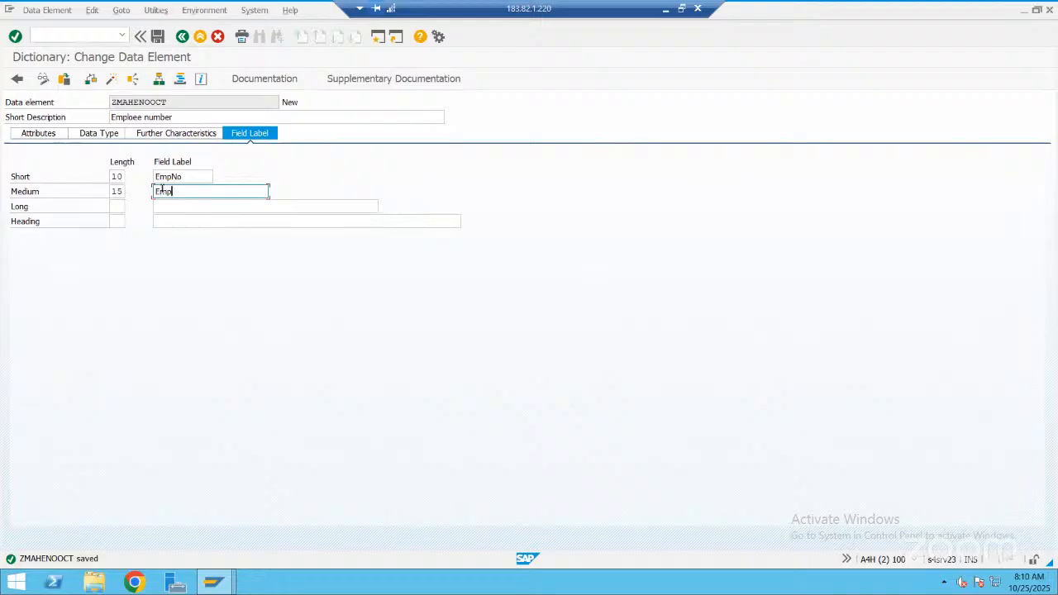
key(Down)
key(Down)
key(Down)
key(Return)
Set the long field label's length to 20 and copy the medium label text "Emp Number" into it
click(117, 207)
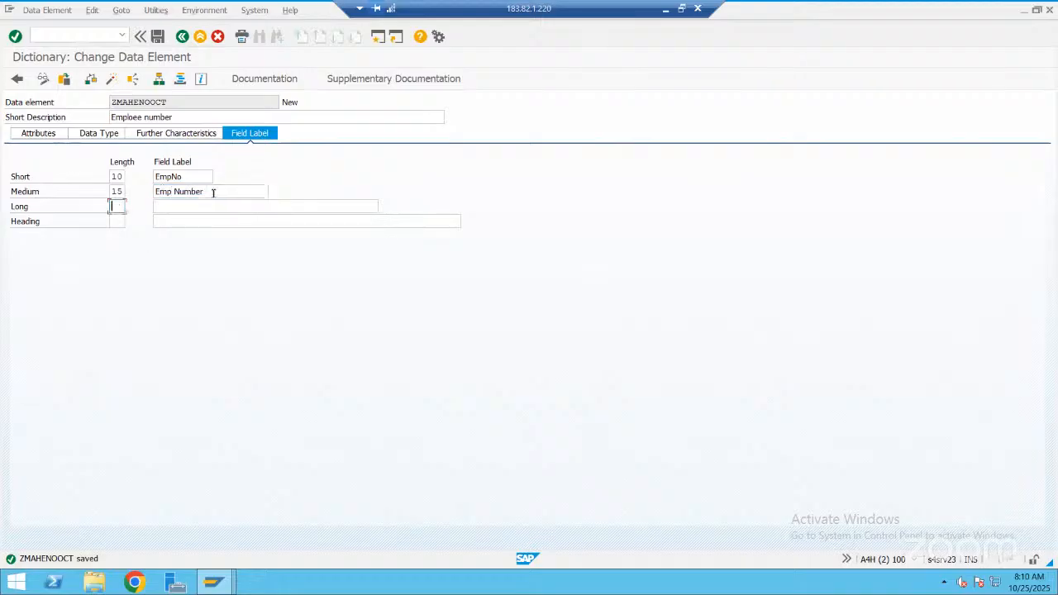
text(20)
key(shift+Tab)
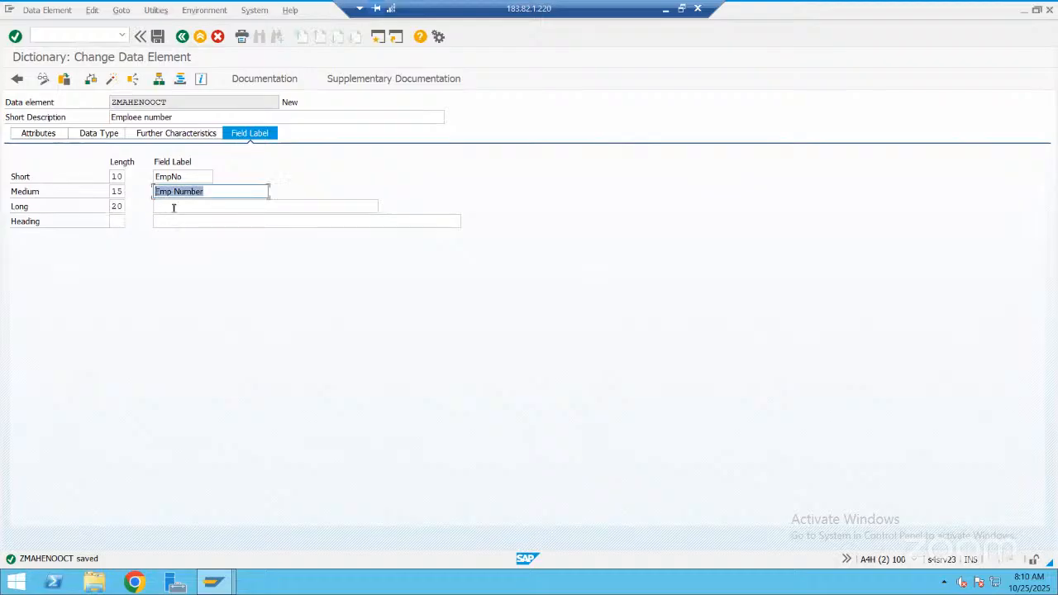
key(ctrl+c)
key(Tab)
key(Tab)
key(ctrl+v)
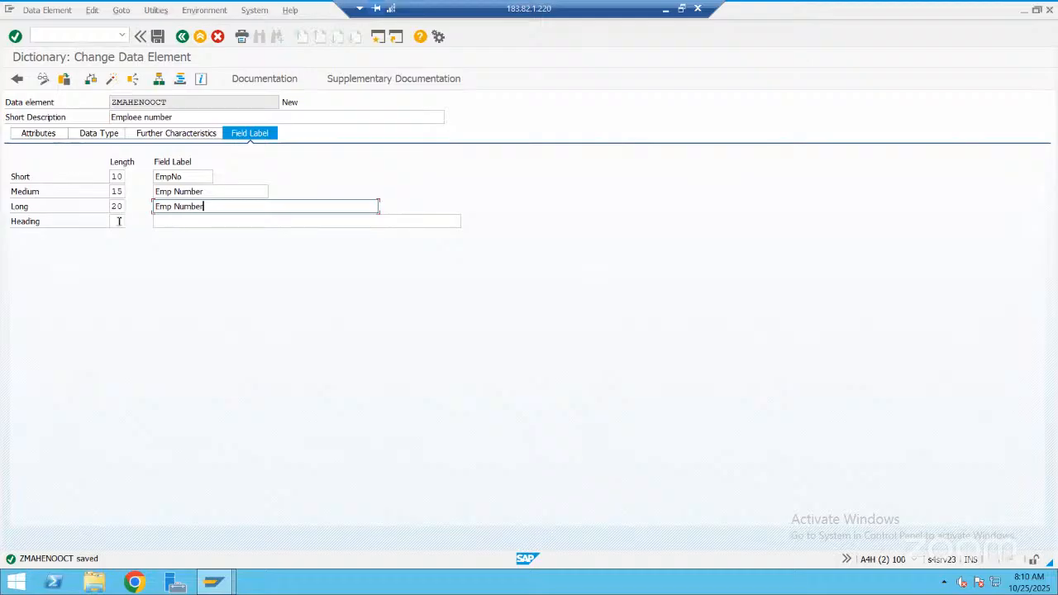
key(Tab)
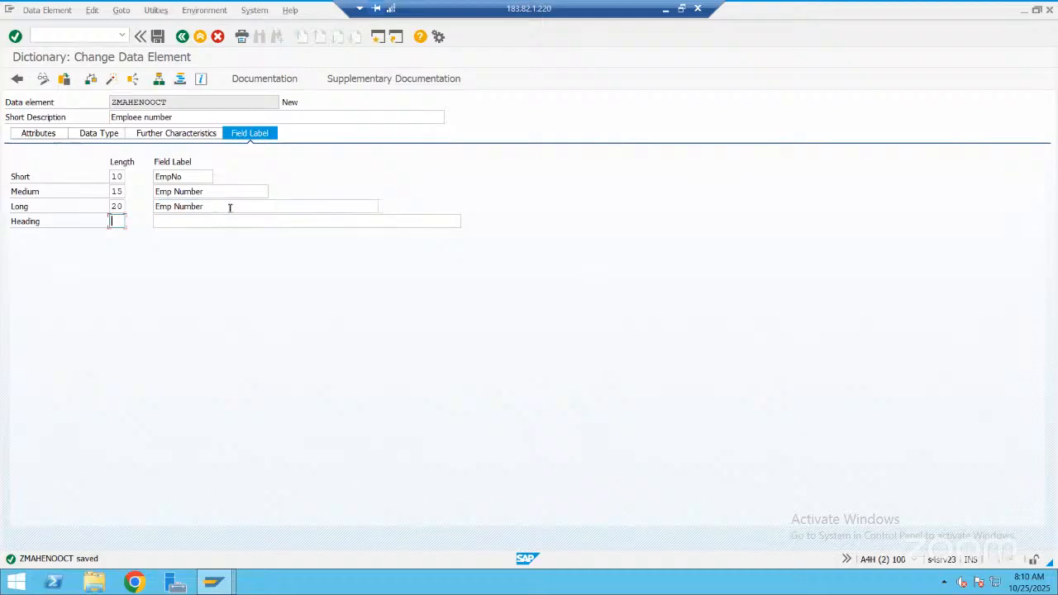
Set the heading label's length to 25 and copy the label text "Emp Number" into it
text(25)
key(shift+Tab)
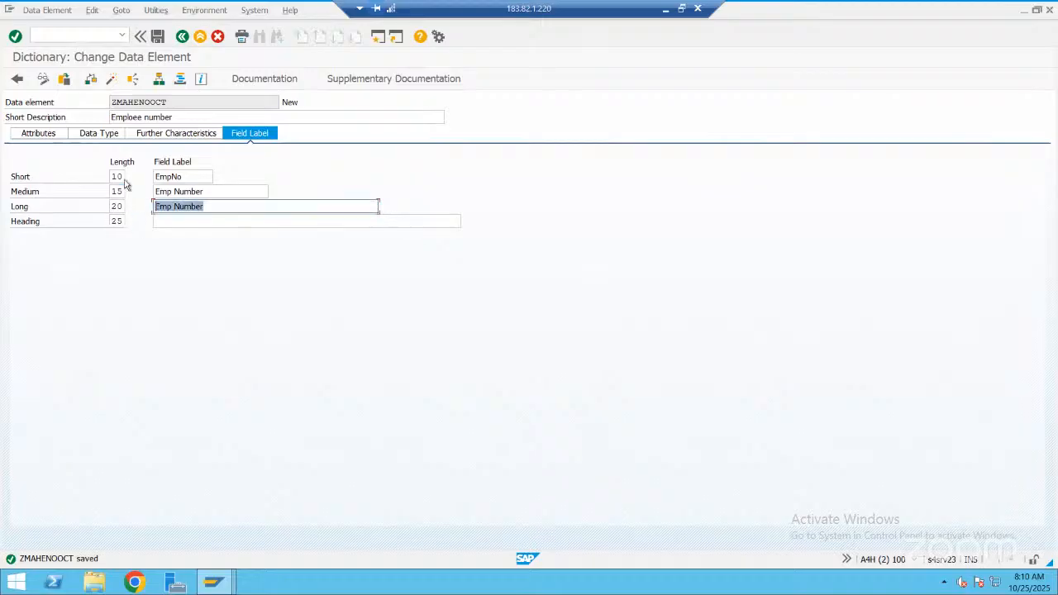
click(187, 220)
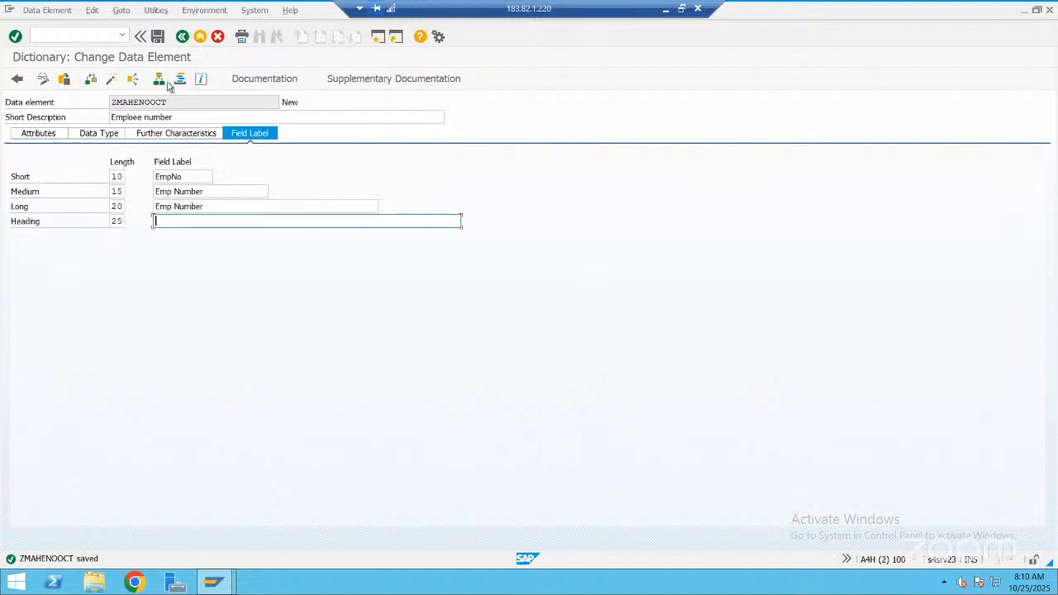
key(ctrl+v)
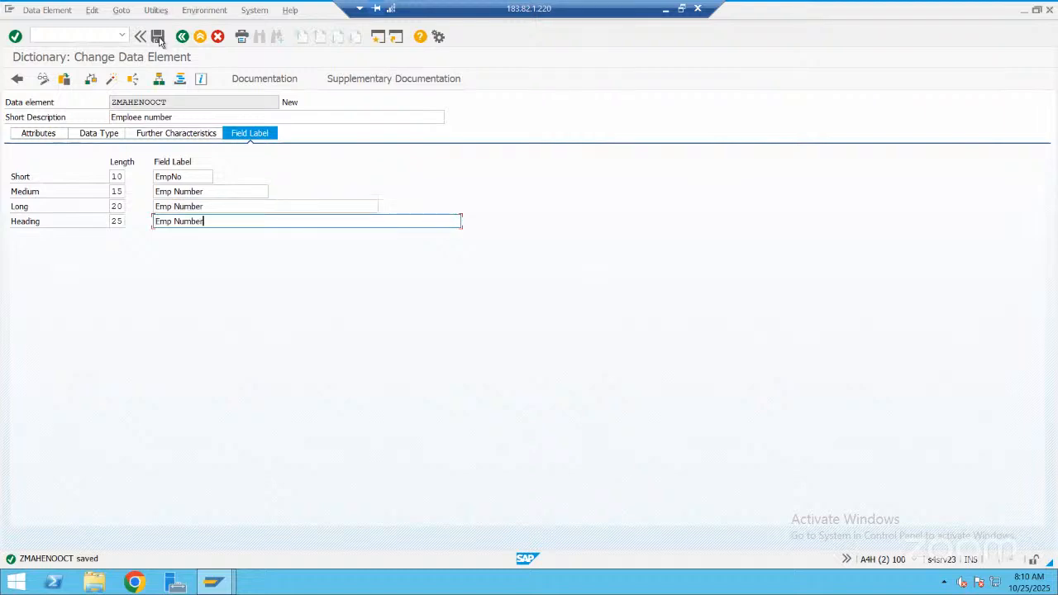
Save, check and activate data element ZMAHENOOCT, then return to the employee table and run its consistency check
click(152, 41)
click(90, 80)
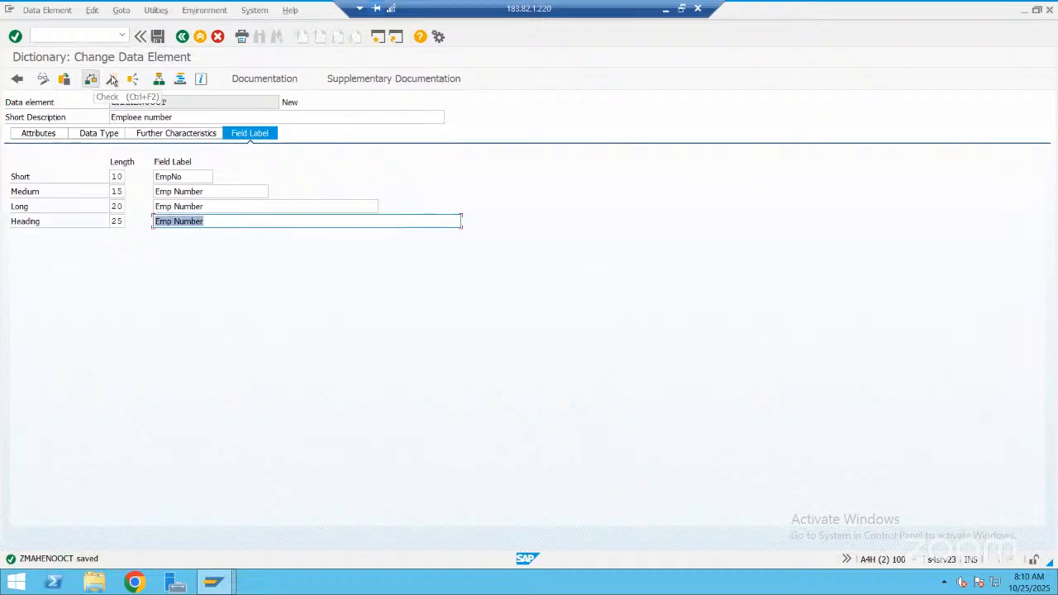
click(112, 78)
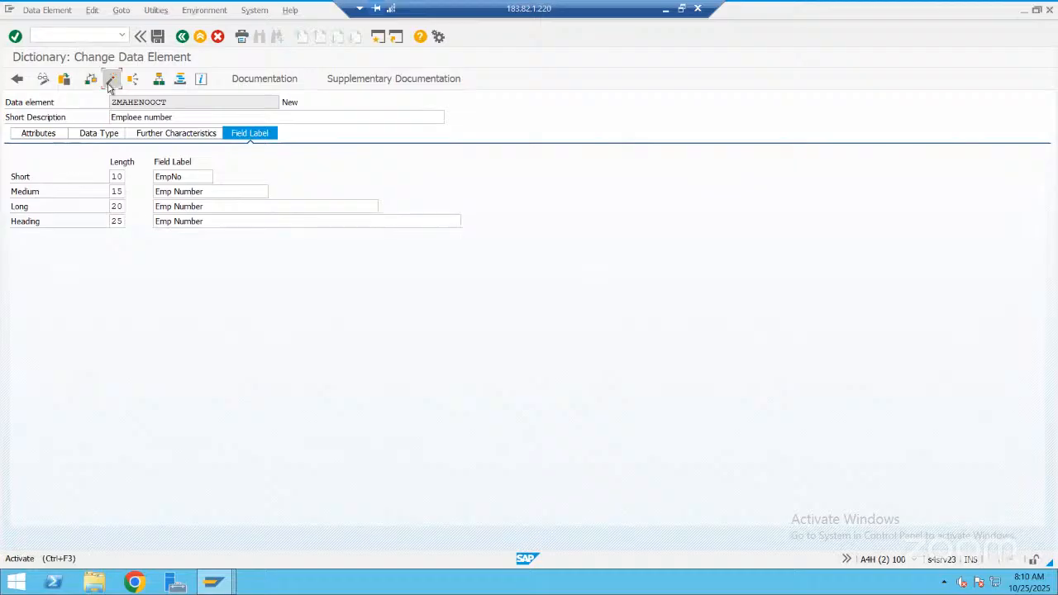
click(110, 80)
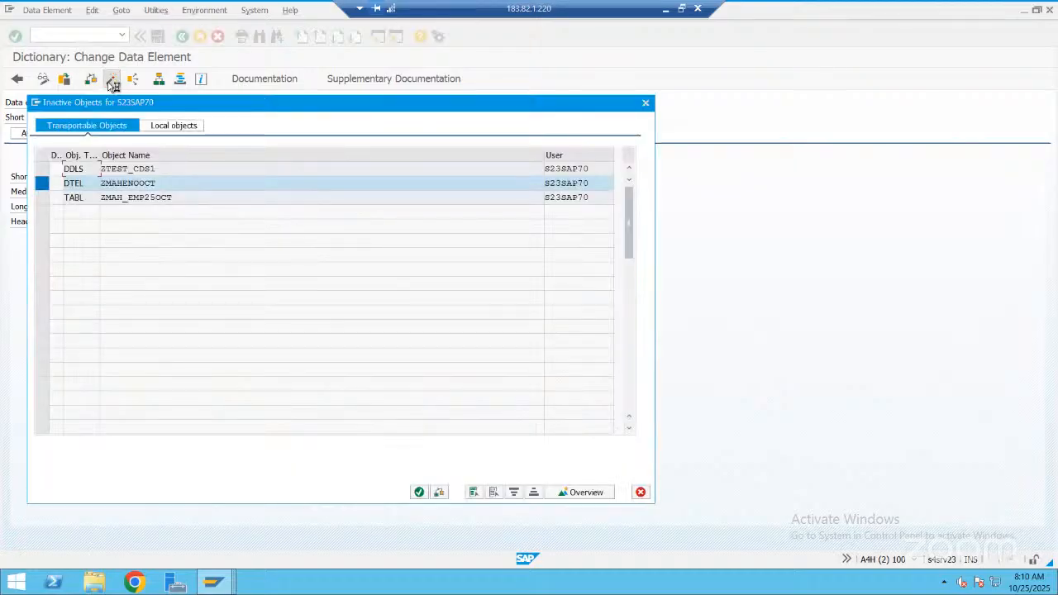
key(Return)
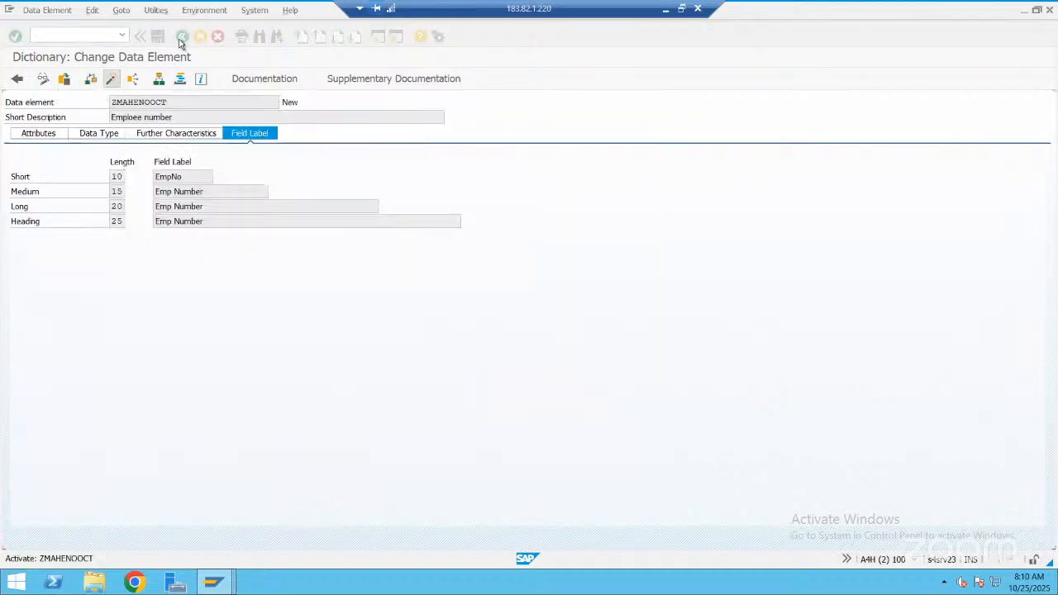
key(F3)
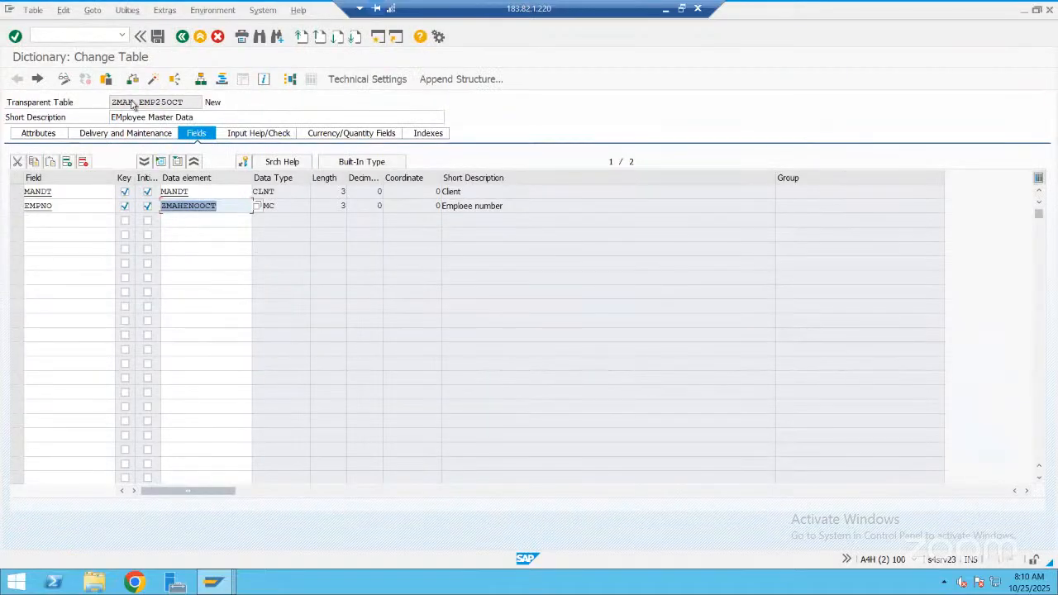
key(ctrl+F2)
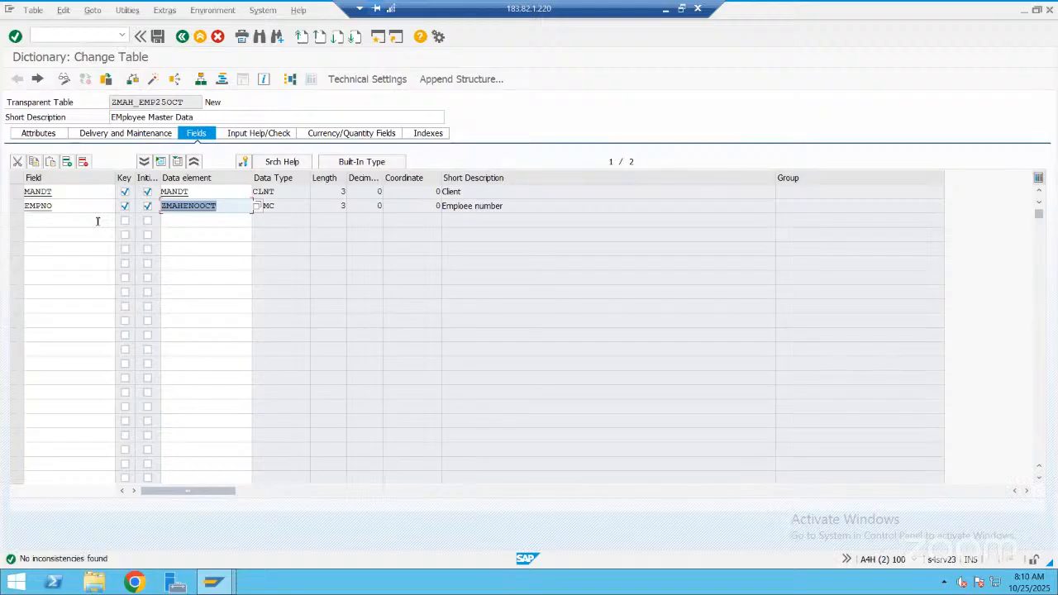
Add a non-key field EMPNAME and assign it data element ZMAHENAME, found by searching for "zmah*"
click(96, 221)
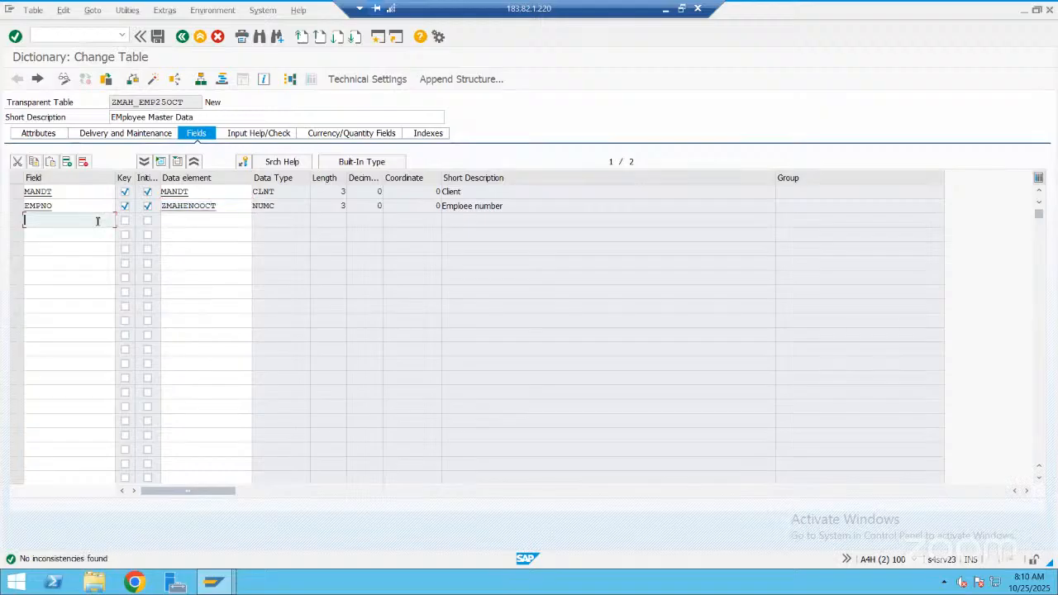
text(EMpname)
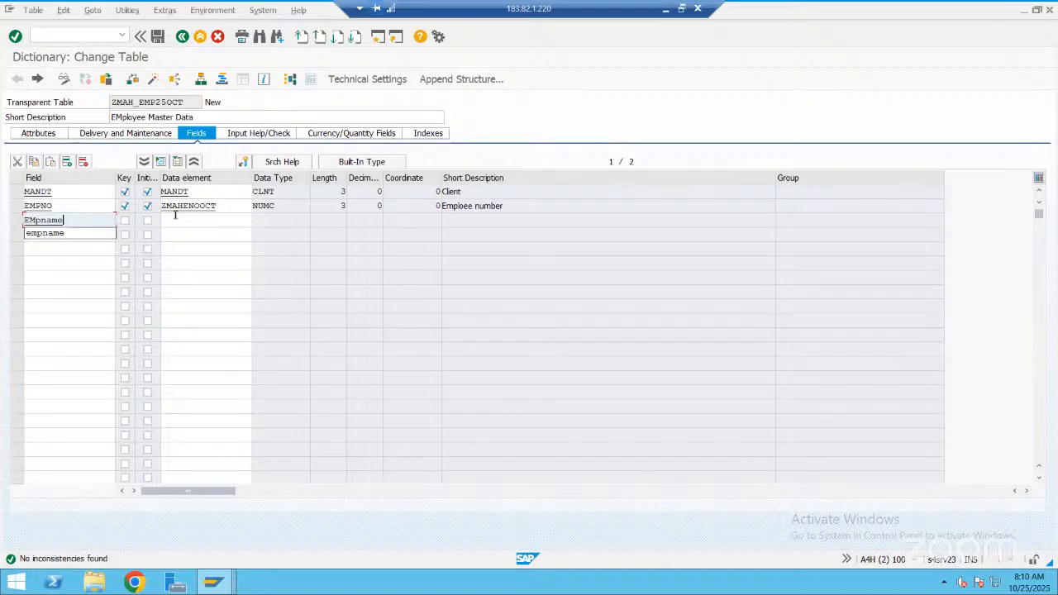
click(175, 215)
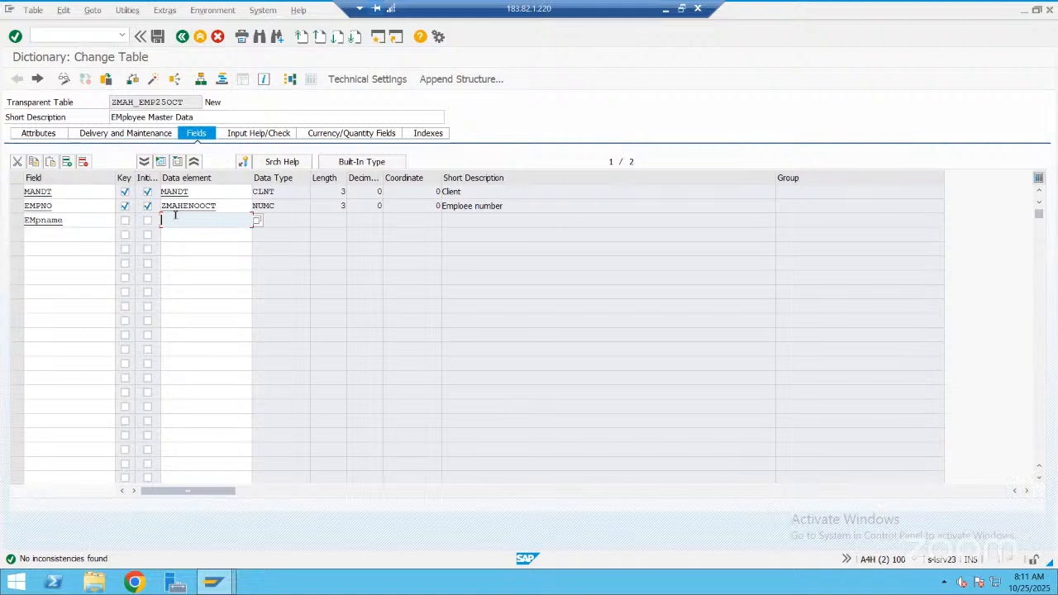
text(zmah*)
click(254, 223)
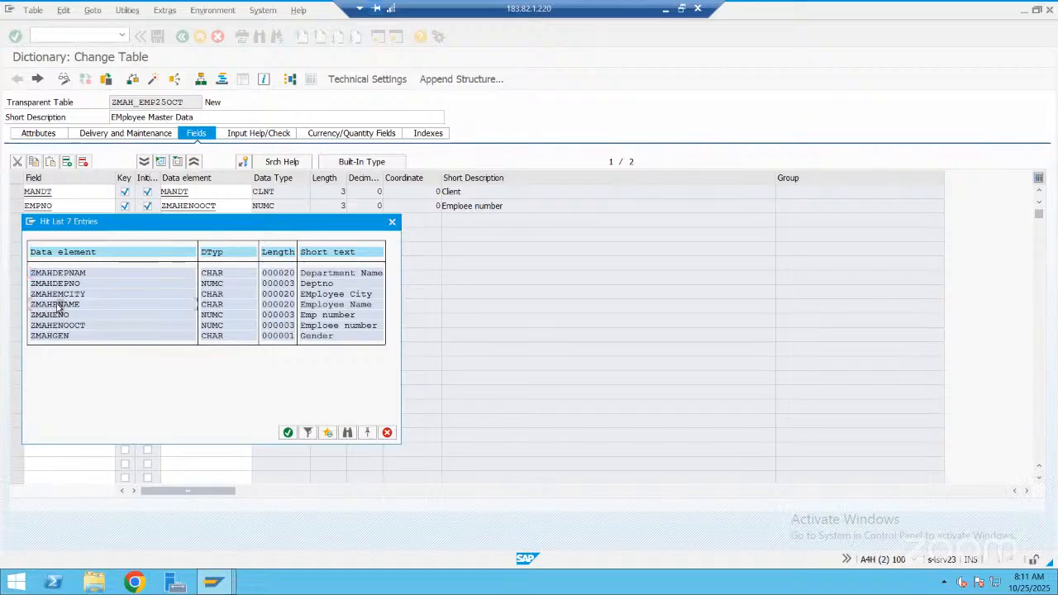
key(Return)
Add a non-key field EMPCITY and assign it data element ZMAHEMCITY, found by searching for "zmah*"
click(66, 238)
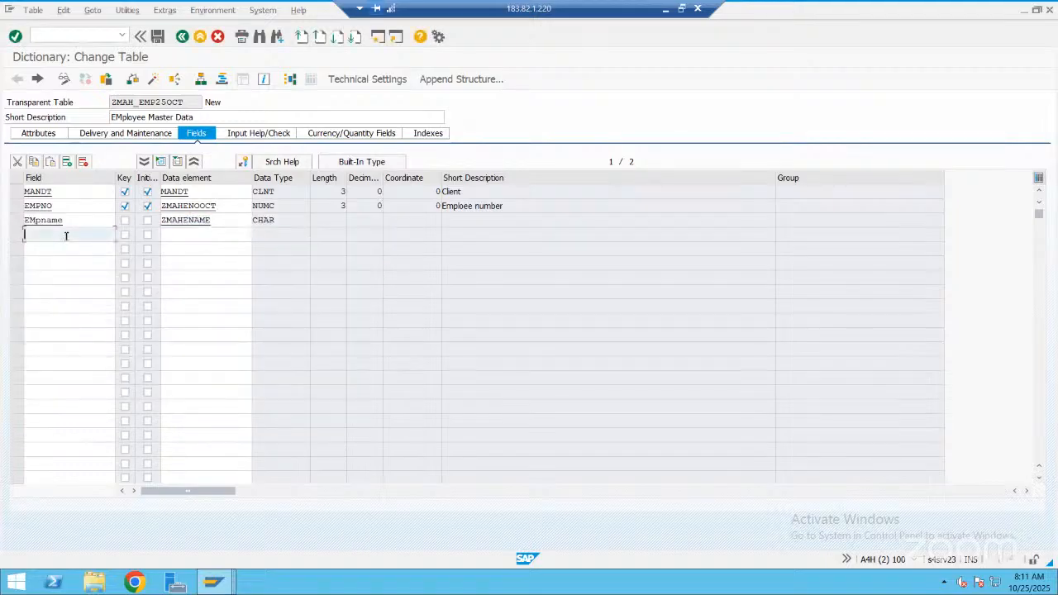
text(empcity)
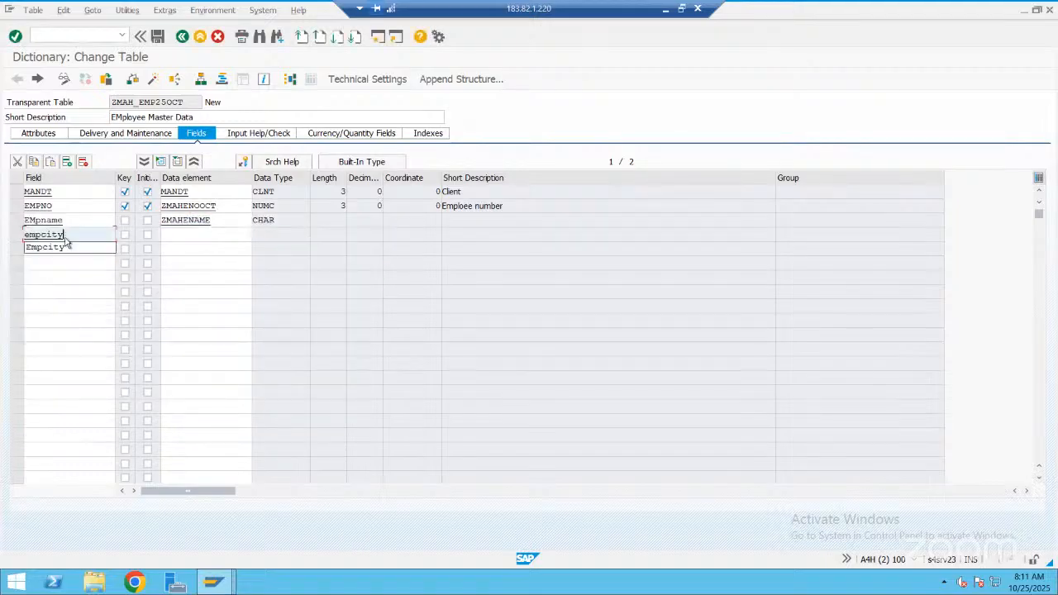
click(184, 235)
text(zmah*)
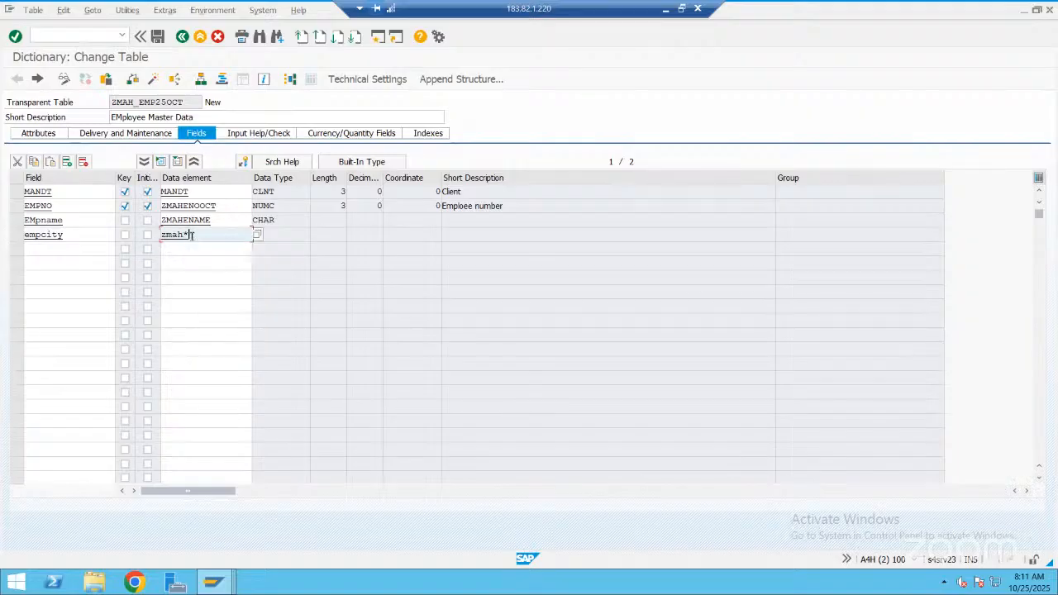
click(256, 238)
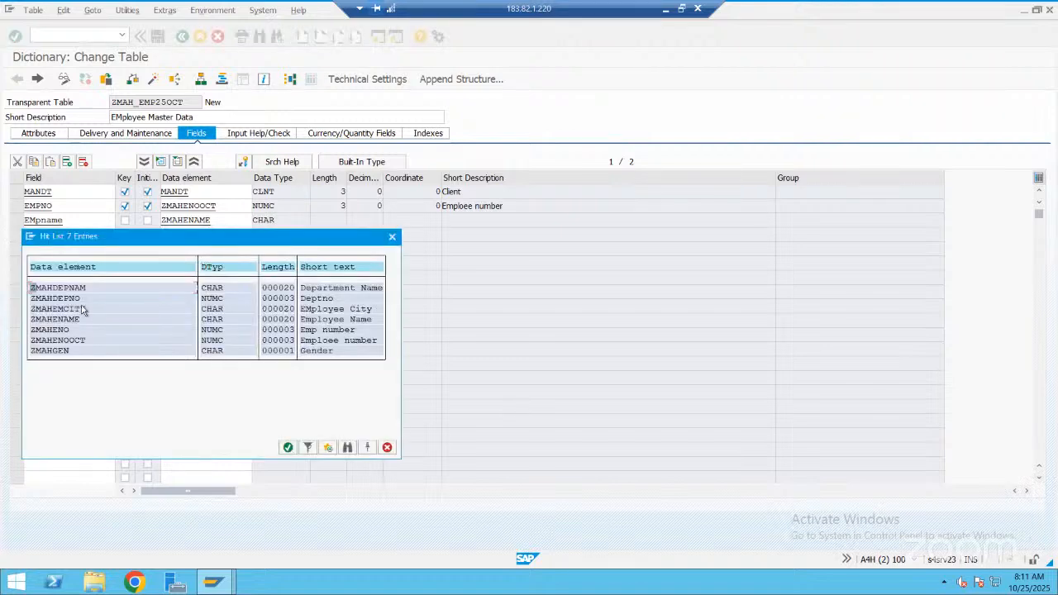
double_click(83, 308)
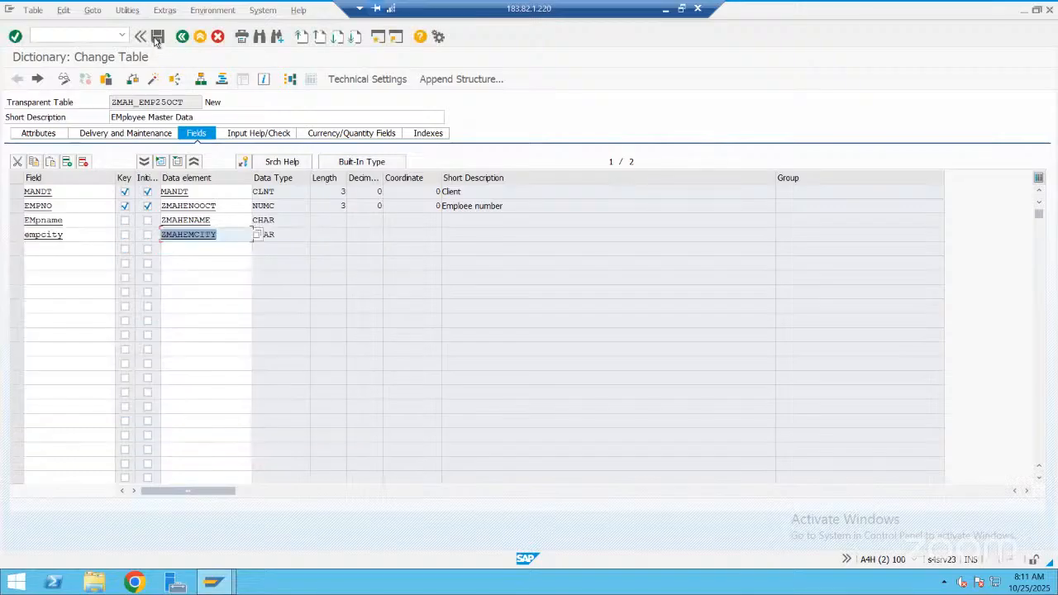
Save and check table ZMAH_EMP25OCT and start its activation to reach the technical settings
click(157, 37)
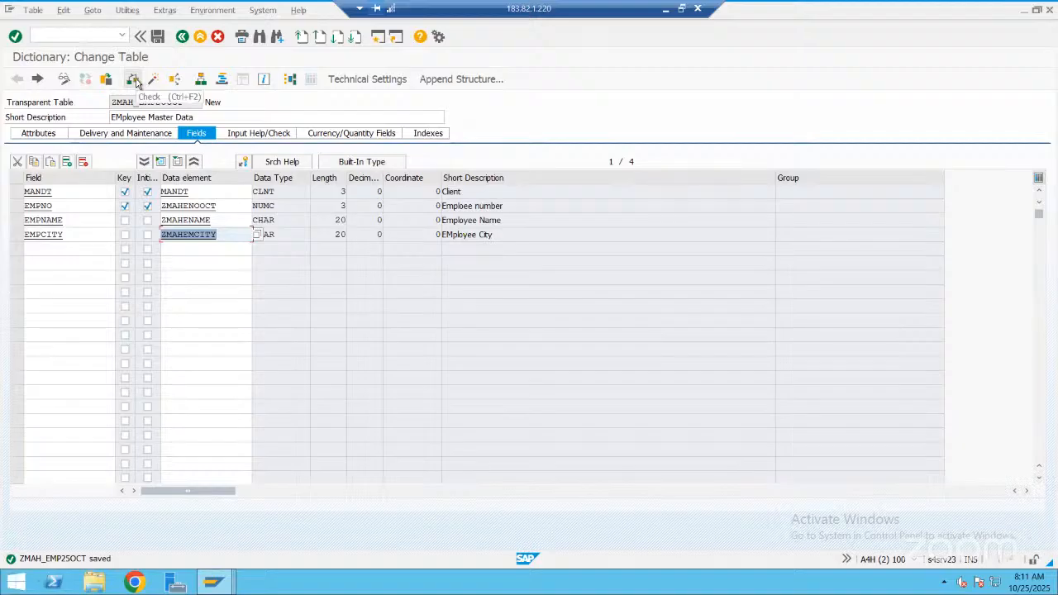
click(135, 83)
click(156, 82)
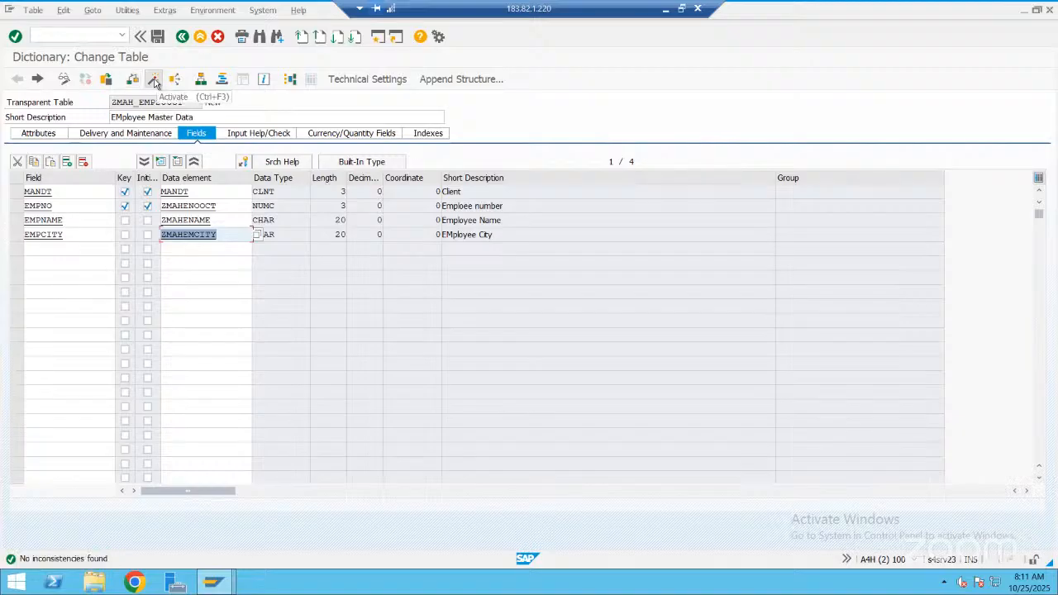
click(153, 82)
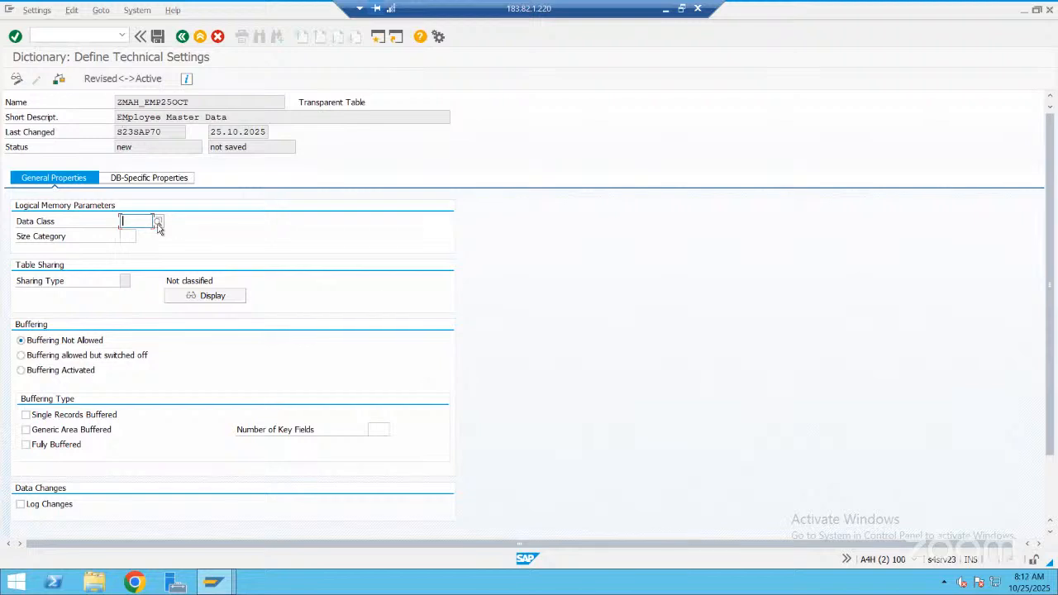
Set the data class to APPL0 and the size category to 0, and save the technical settings
click(157, 224)
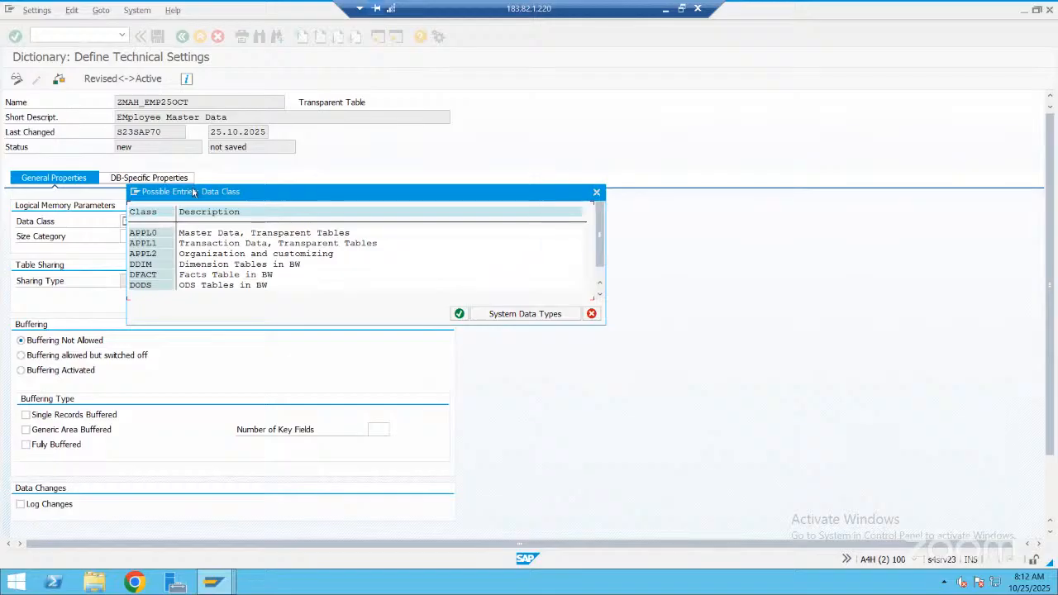
double_click(238, 236)
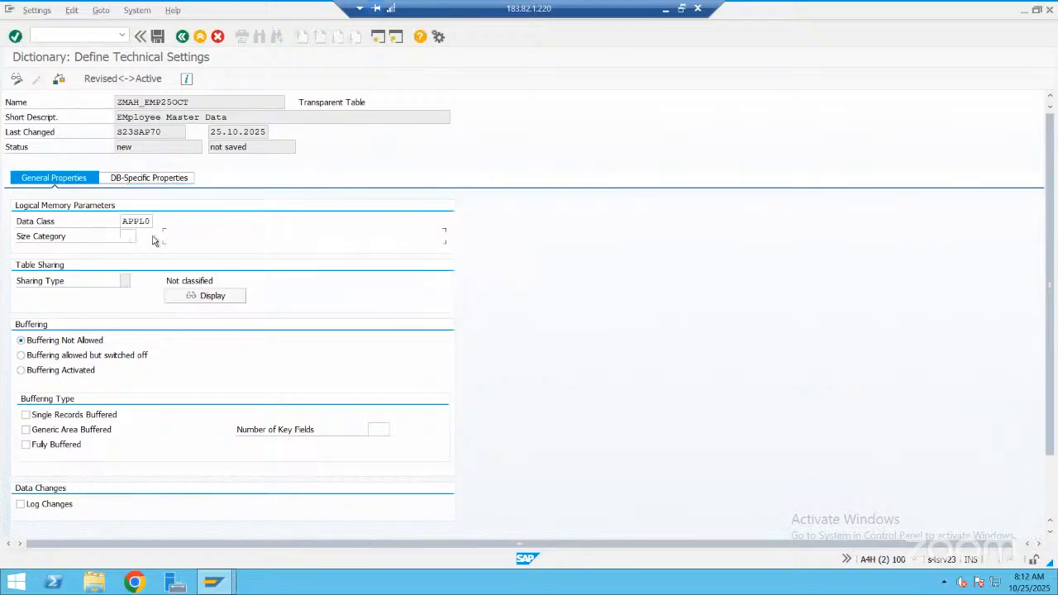
click(132, 237)
click(139, 238)
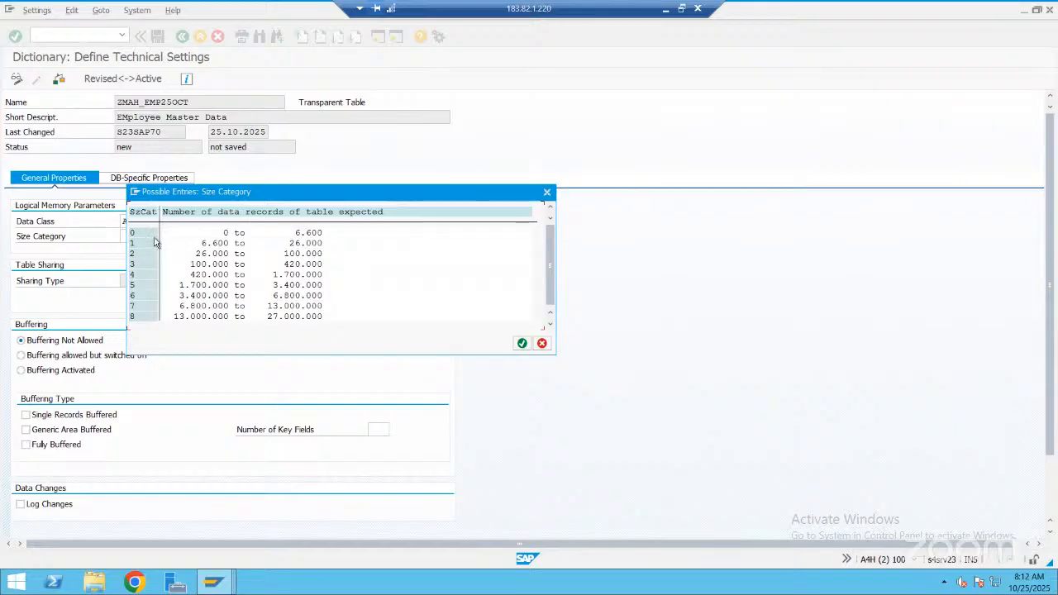
double_click(303, 232)
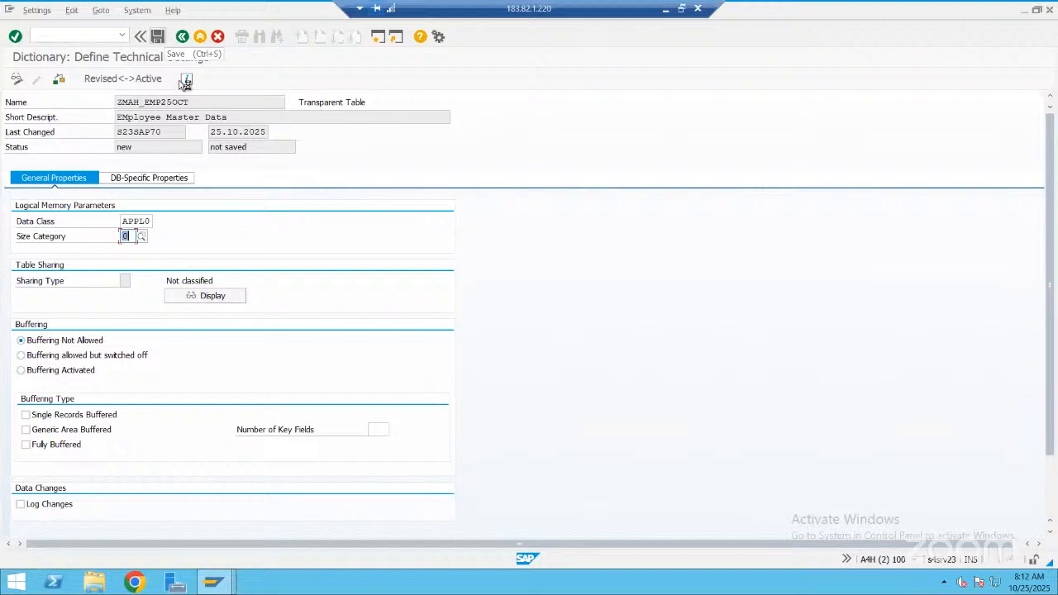
key(ctrl+s)
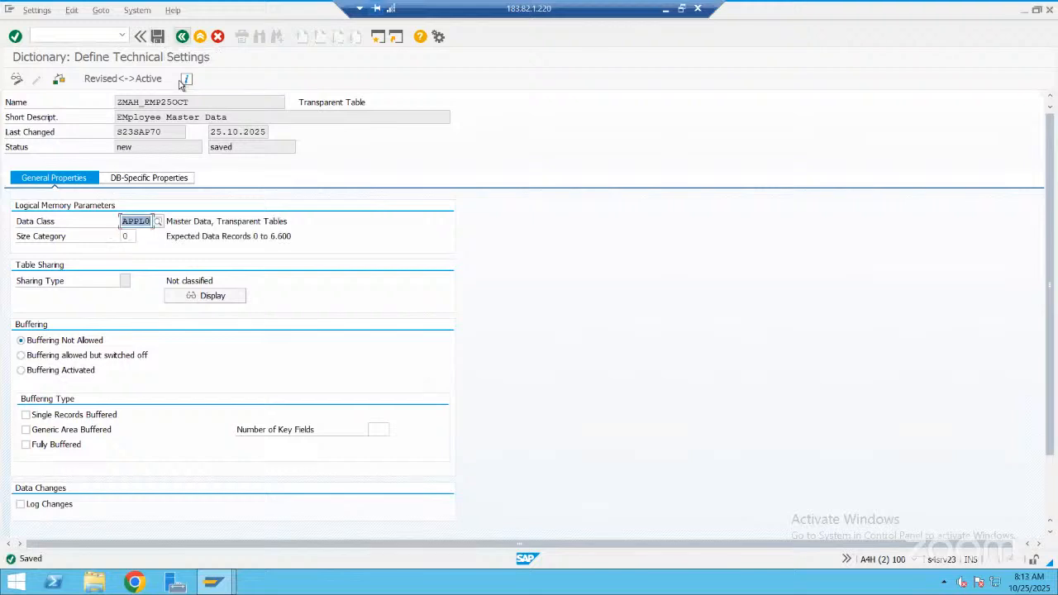
Return to the table definition and activate ZMAH_EMP25OCT from the inactive objects list
key(F3)
key(ctrl+F3)
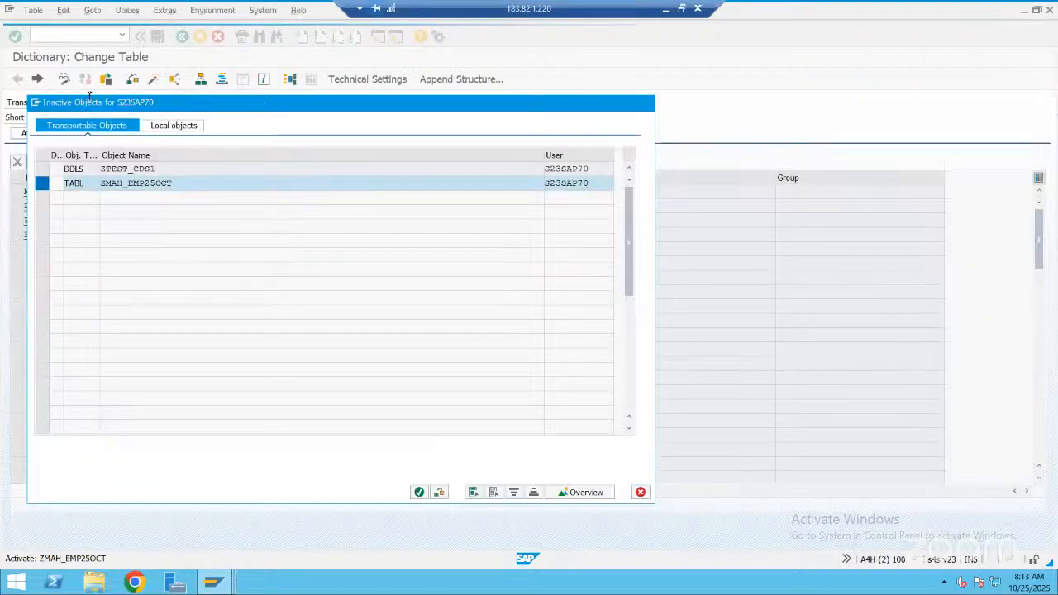
key(Return)
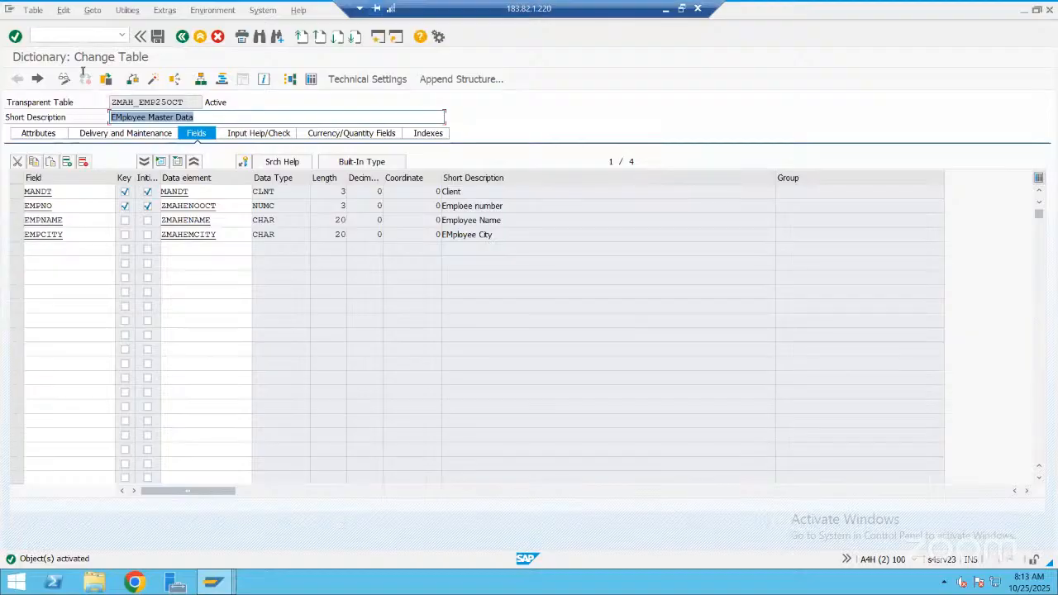
Open Table View Maintenance in a new session and try to edit table ZMAH_EMP25OCT there
click(81, 40)
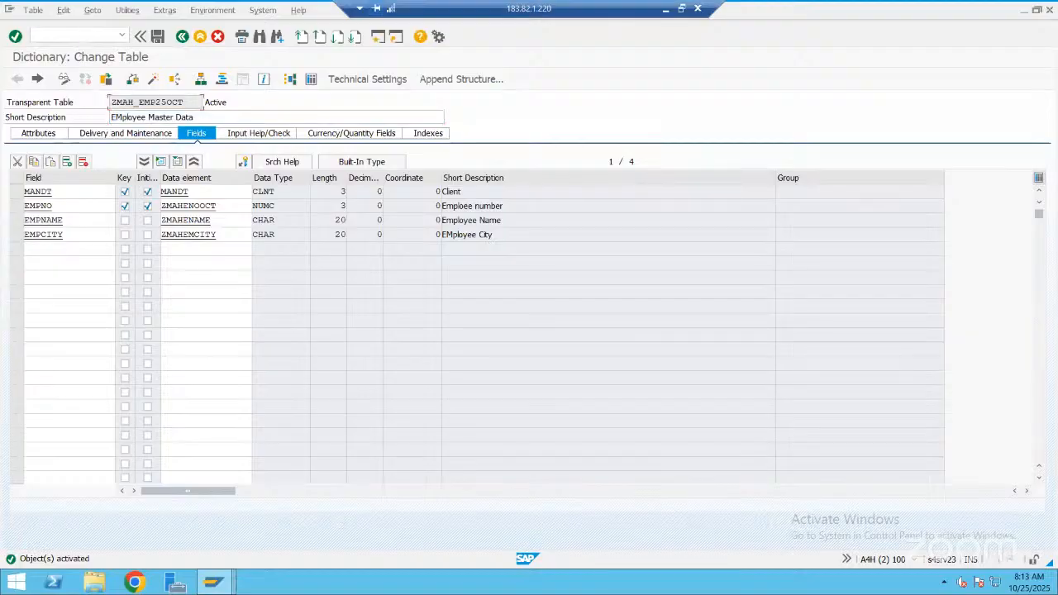
text(/o)
text(se11)
key(Return)
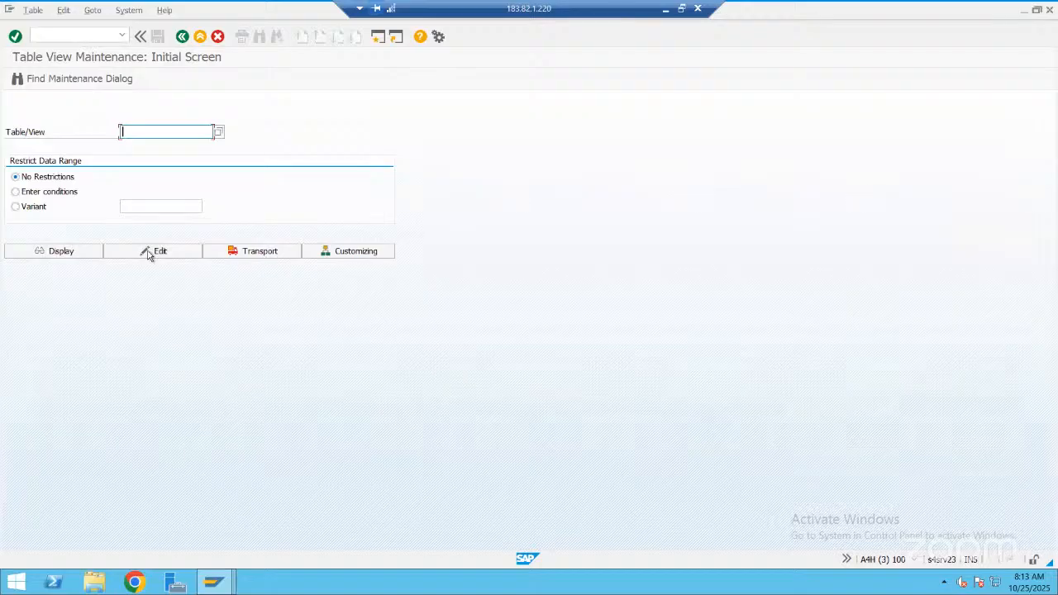
text(ZMAH_EMP25OCT)
click(149, 253)
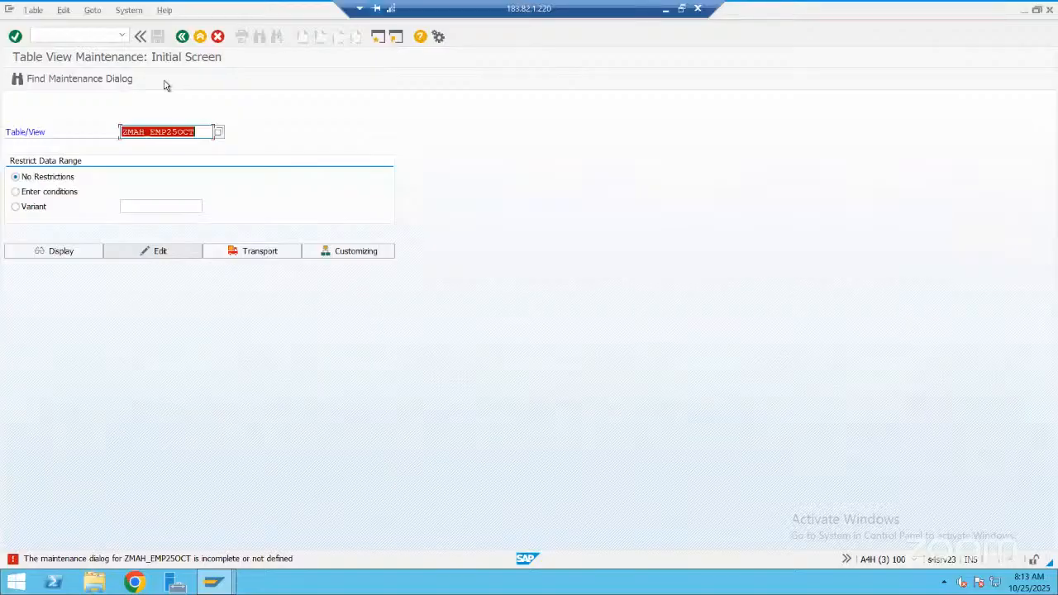
Switch back to the session with ZMAH_EMP25OCT in change mode and open its Table Maintenance Generator
key(alt+Tab)
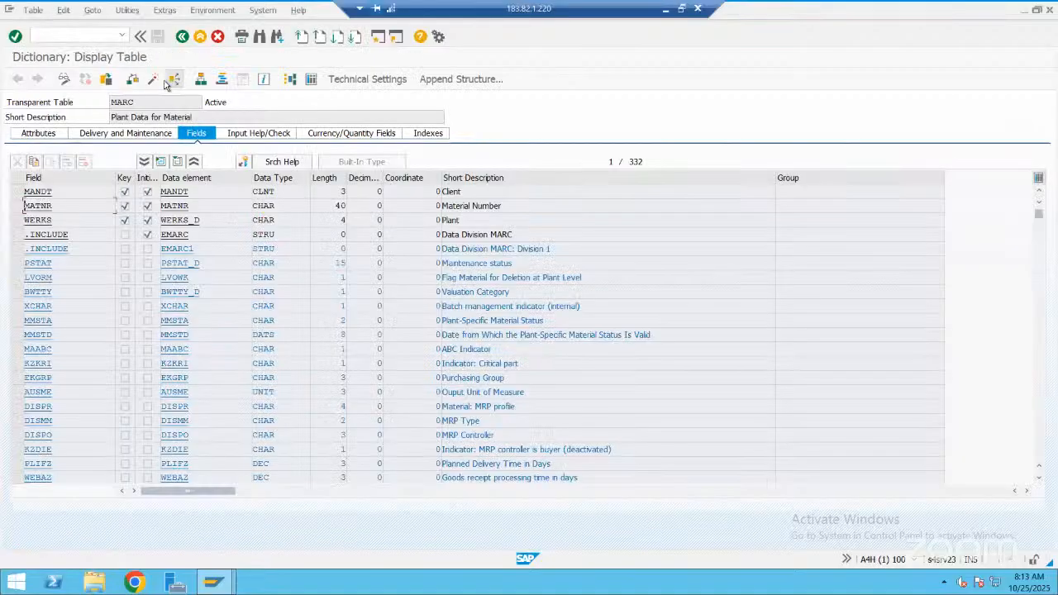
key(alt+Tab)
key(Tab)
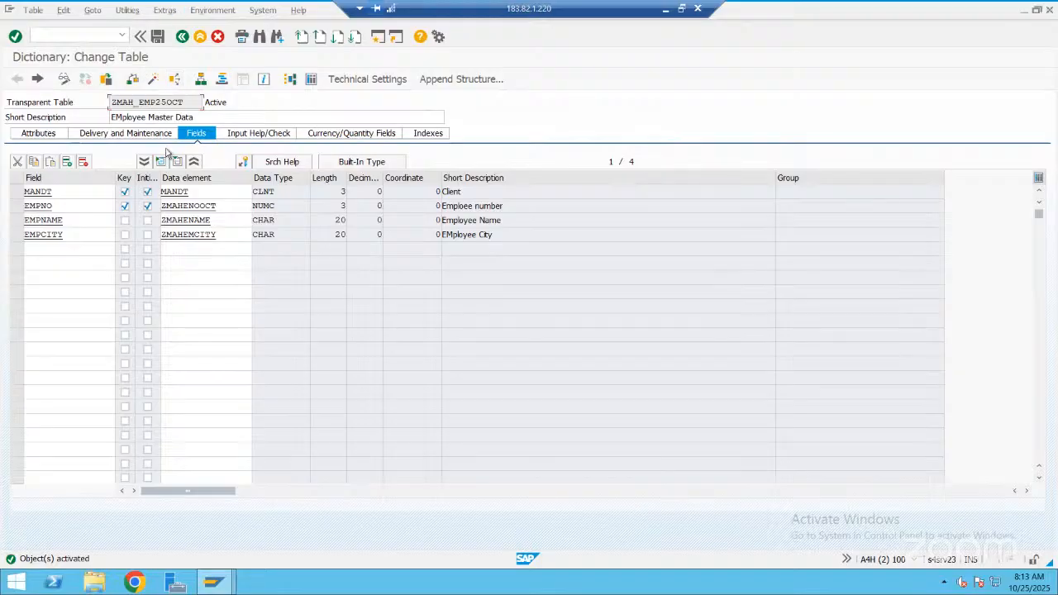
key(alt+u)
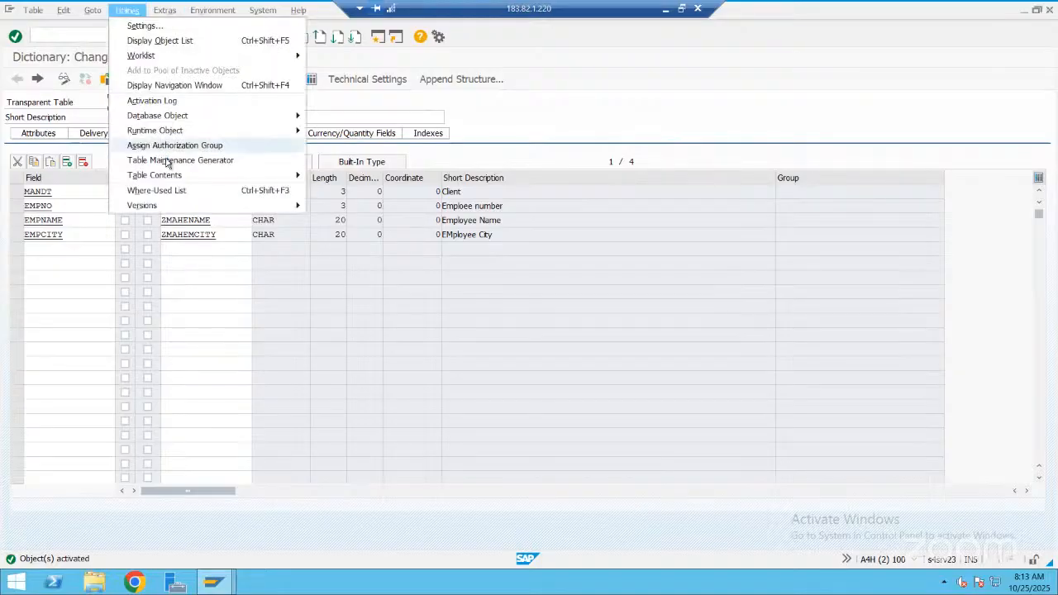
click(168, 162)
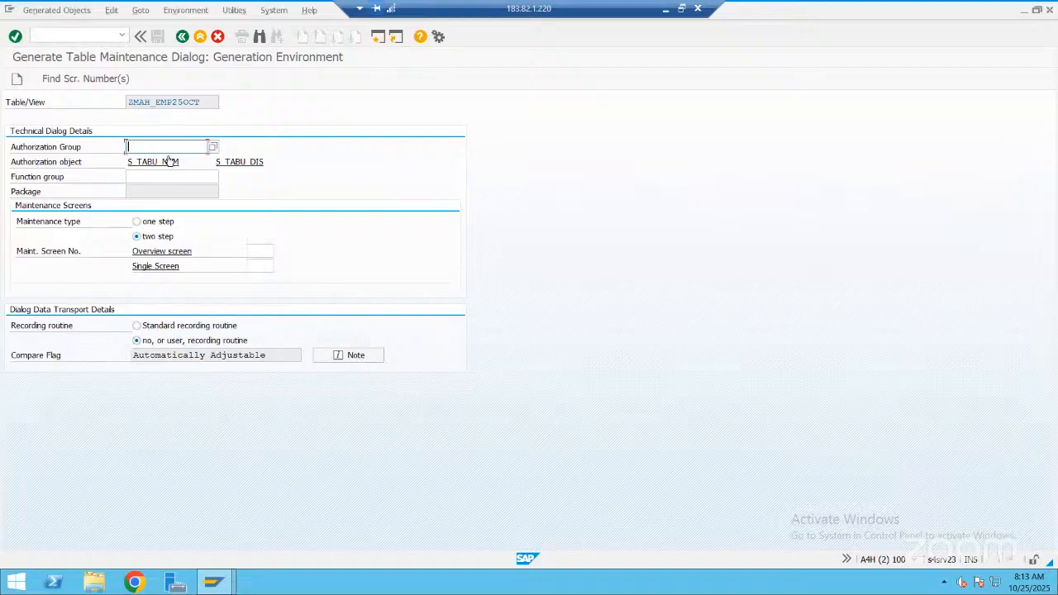
Set the authorization group to &NC& and the function group to ZMAH_EMP25OCT for the maintenance dialog
click(169, 150)
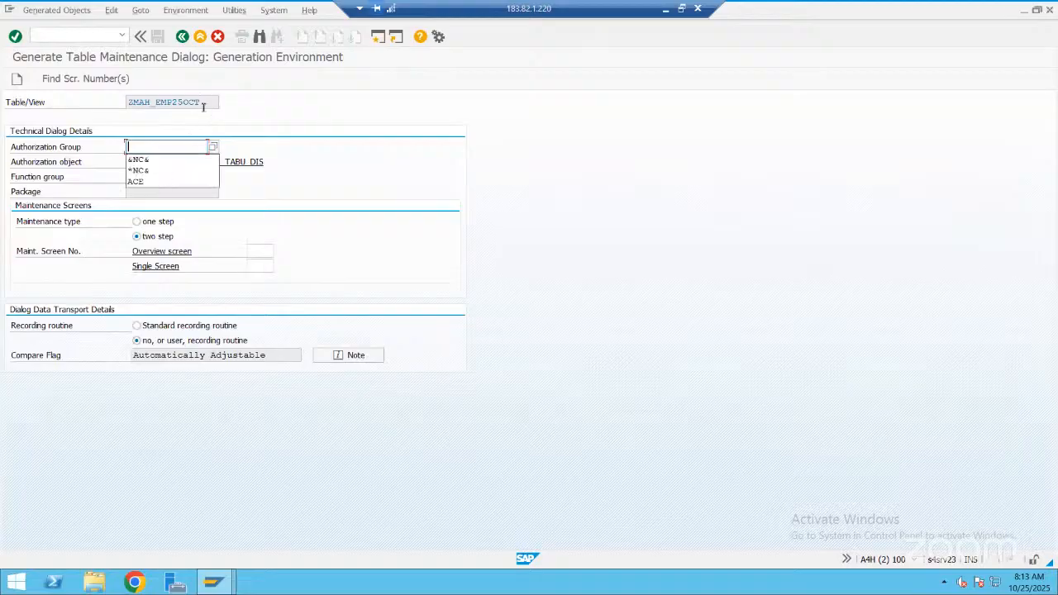
key(Down)
key(Return)
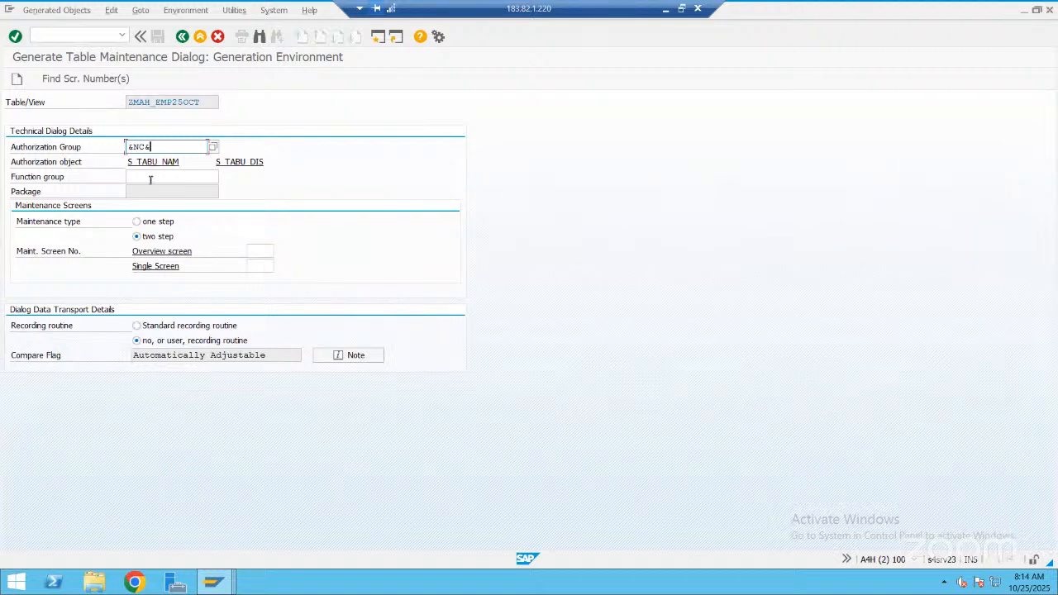
key(shift+Tab)
key(ctrl+c)
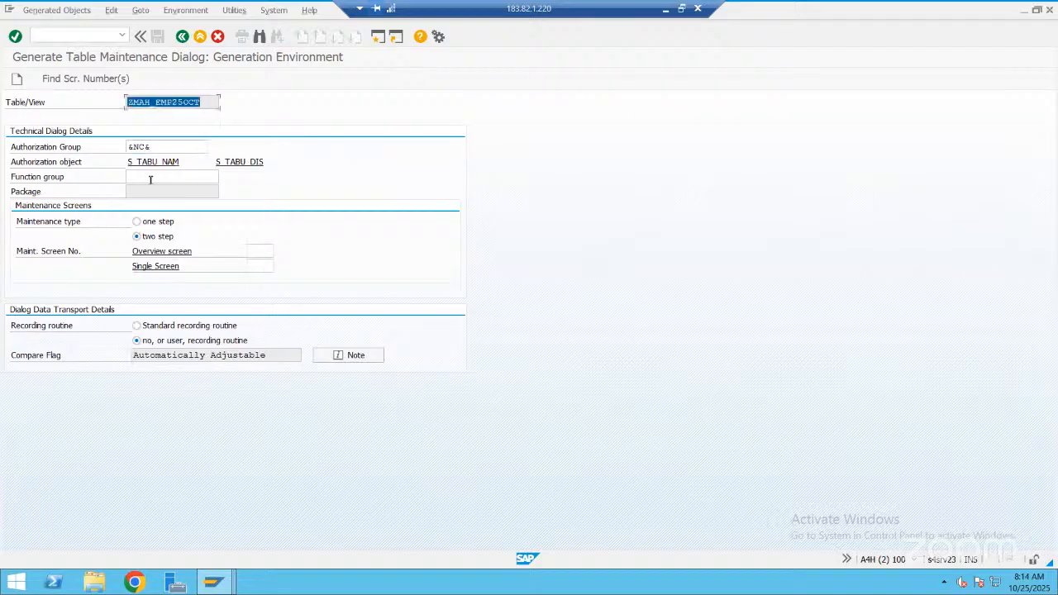
click(170, 179)
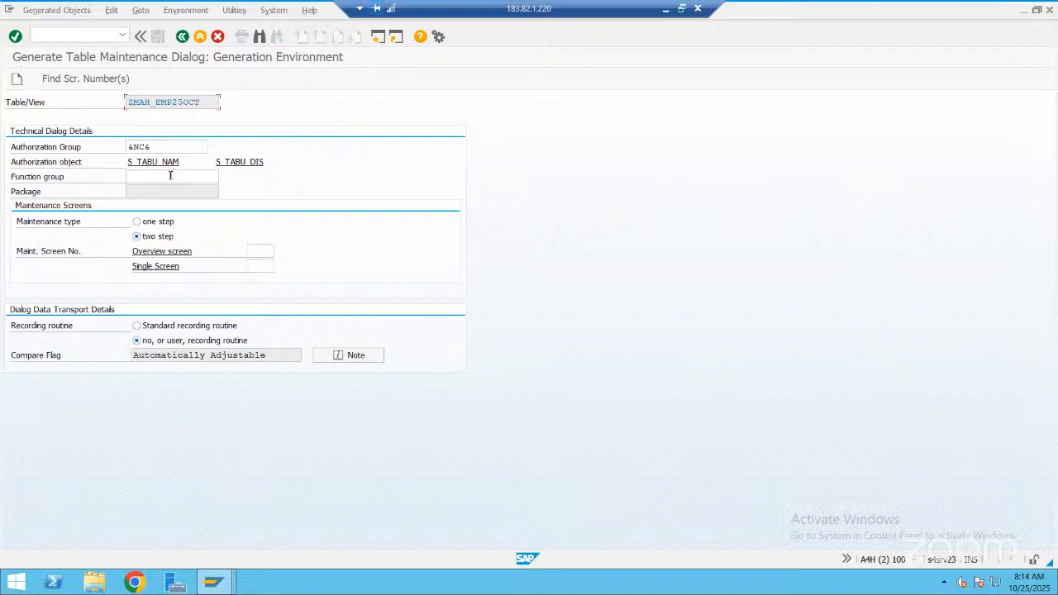
key(Tab)
key(Tab)
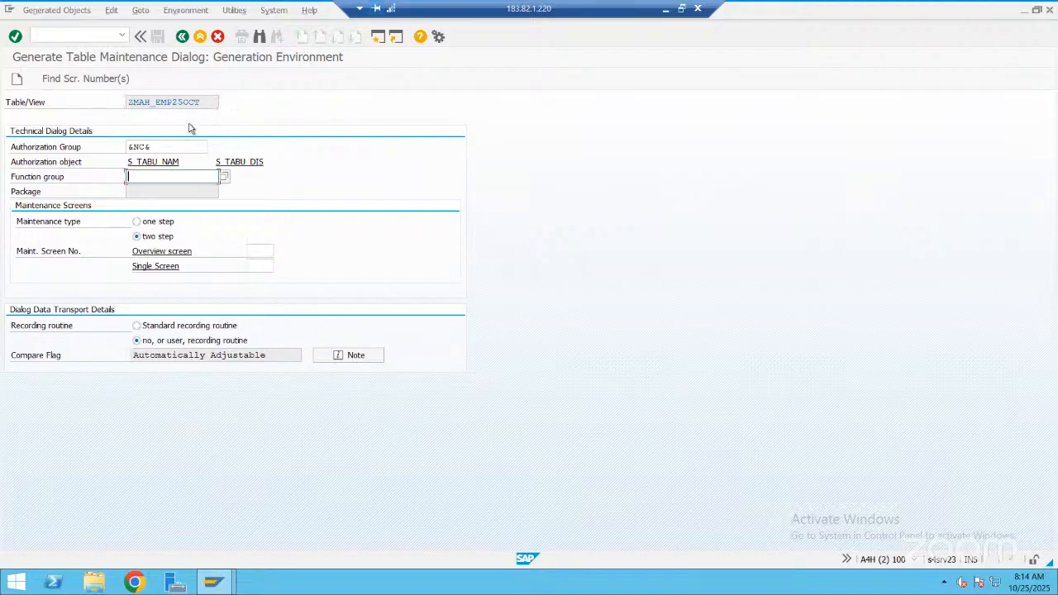
key(ctrl+v)
Assign maintenance screen number 100 to the overview screen and 200 to the single screen
click(260, 249)
text(100)
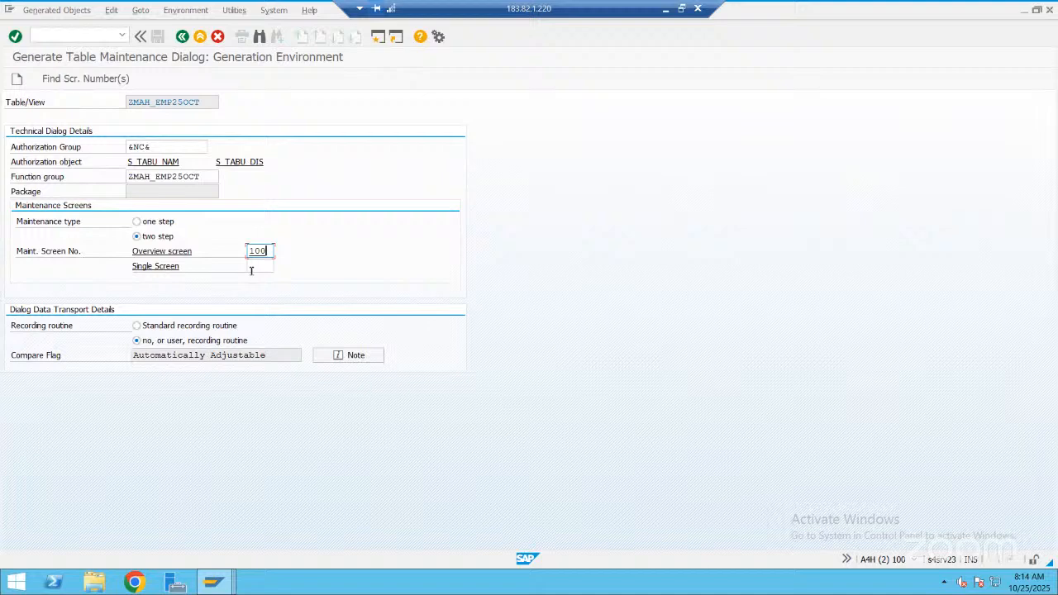
click(252, 268)
text(200)
Generate the maintenance dialog, saving its objects in package ZMAH_OCT_2025 under the workbench request "New Emp Table 25-Oct-2025"
click(16, 80)
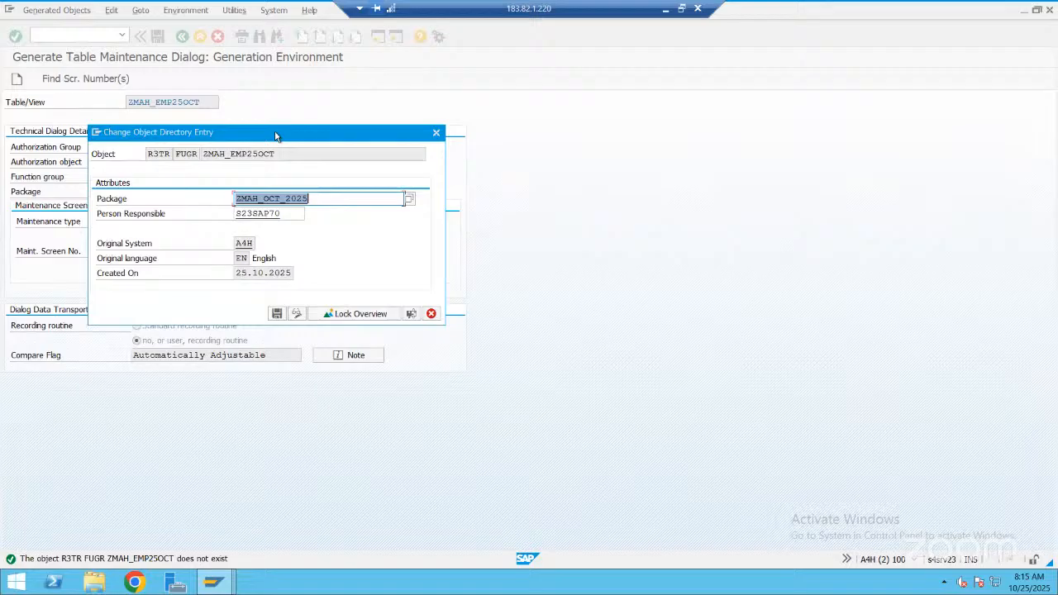
drag(275, 137, 287, 138)
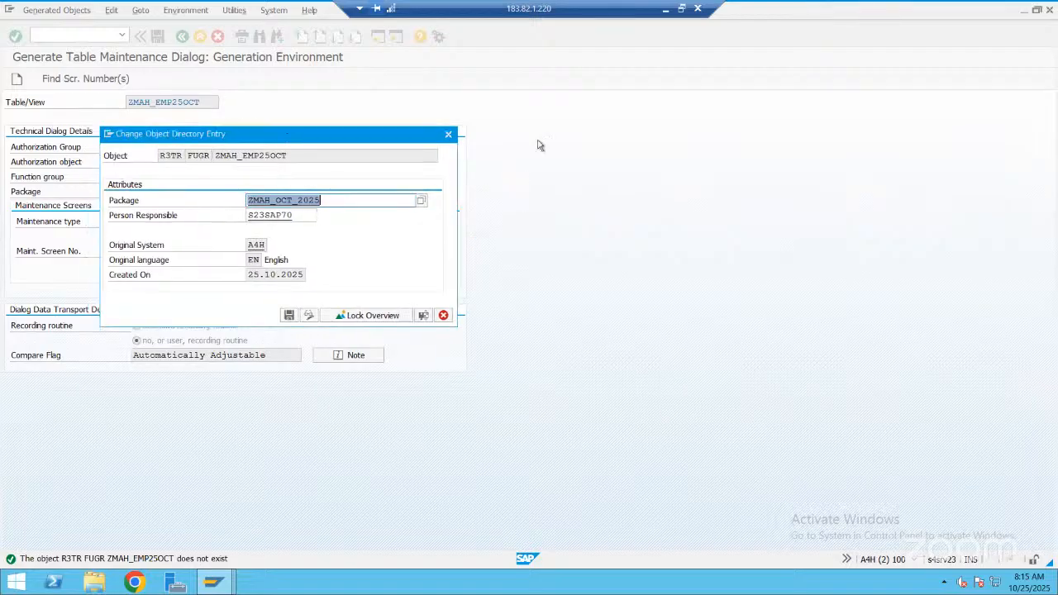
drag(538, 145, 549, 134)
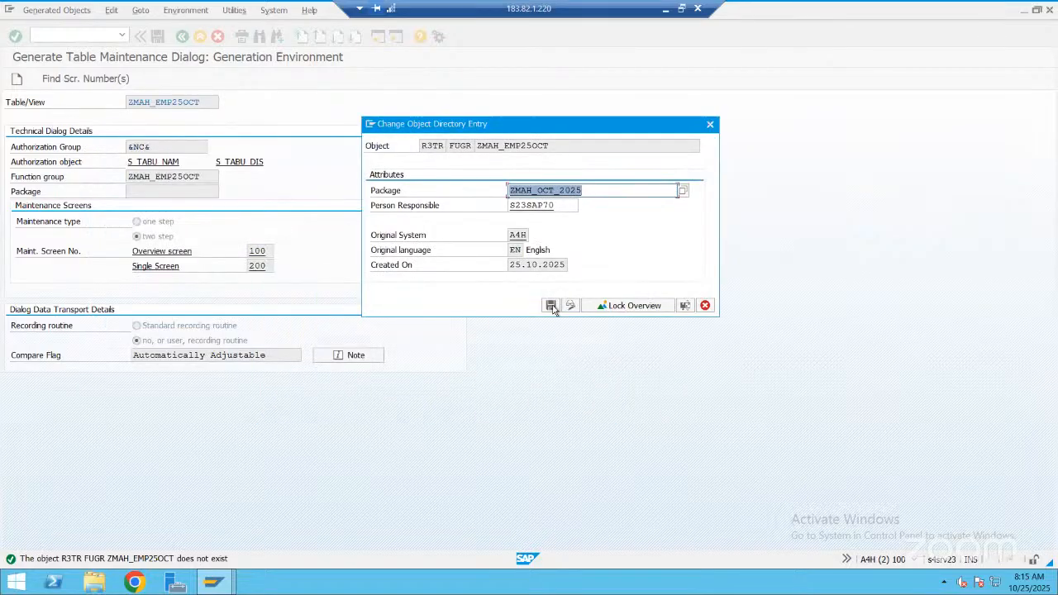
click(550, 306)
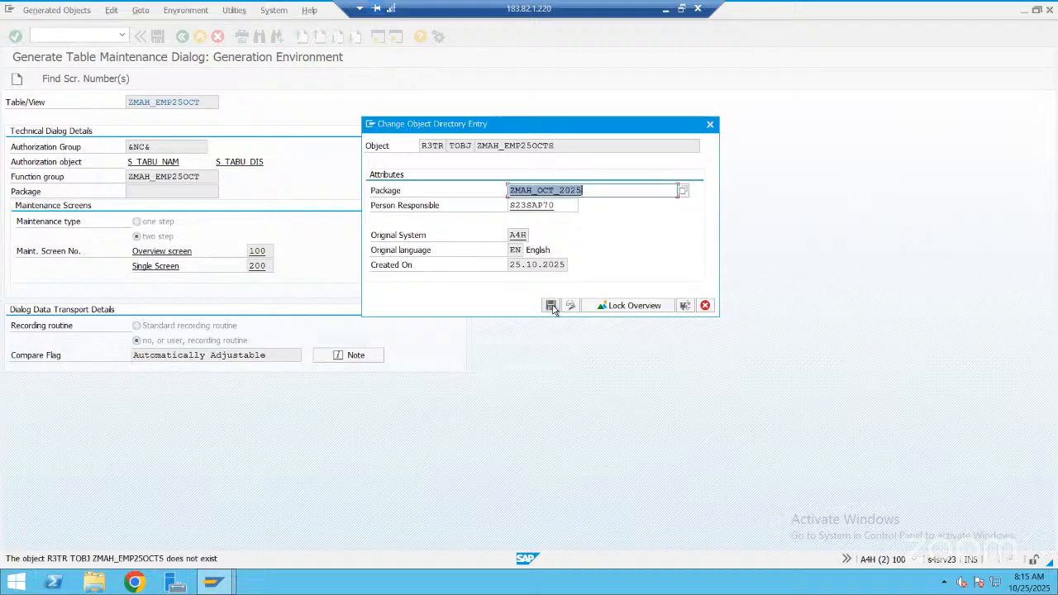
click(551, 306)
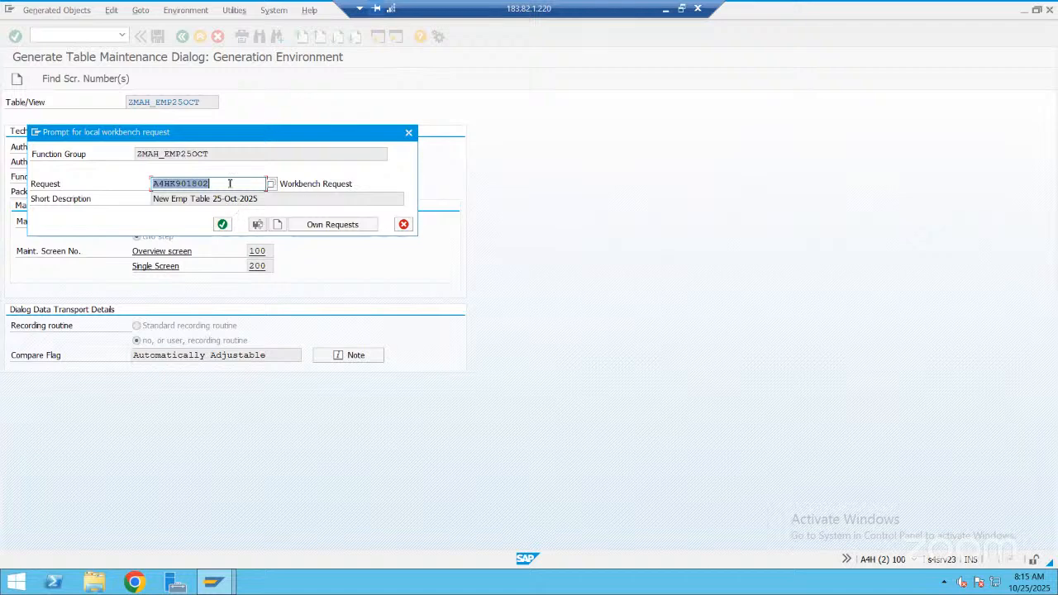
click(221, 226)
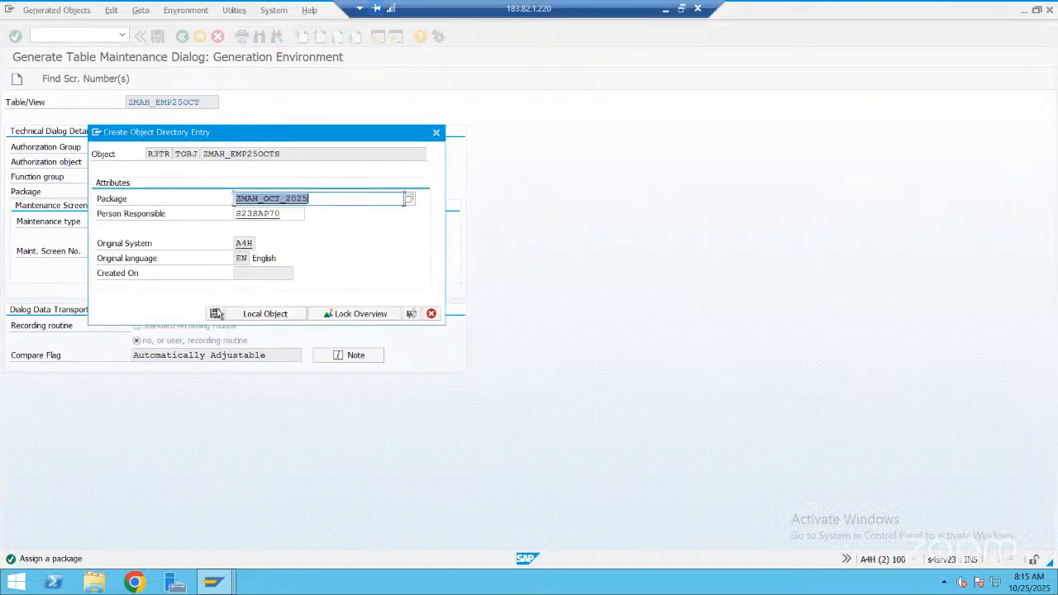
click(217, 313)
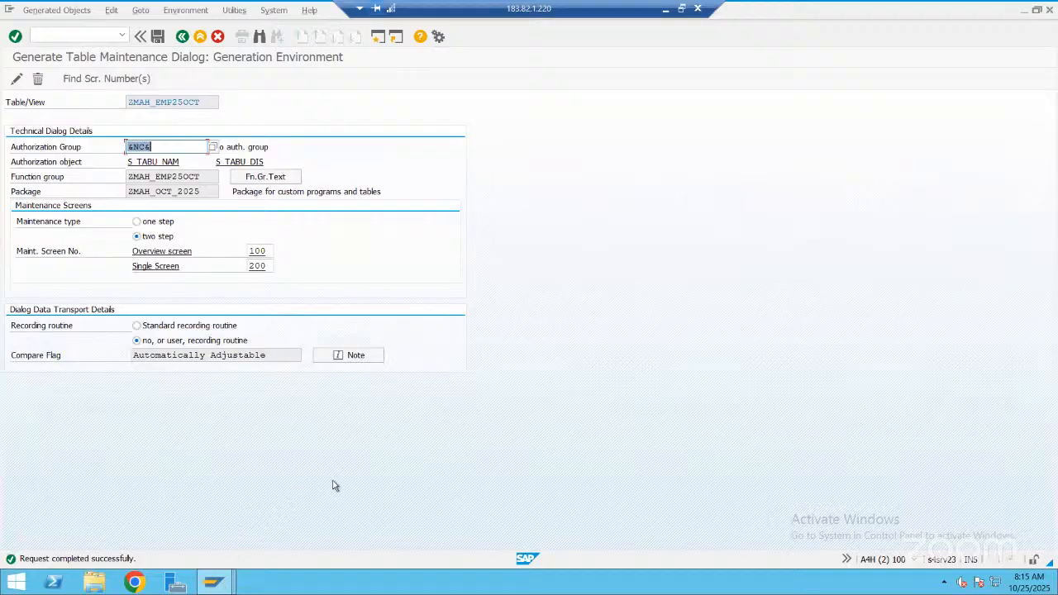
Switch to the Table View Maintenance session, restart transaction SM30 and try to edit ZMAH_EMP25OCT
click(486, 469)
click(214, 582)
click(484, 464)
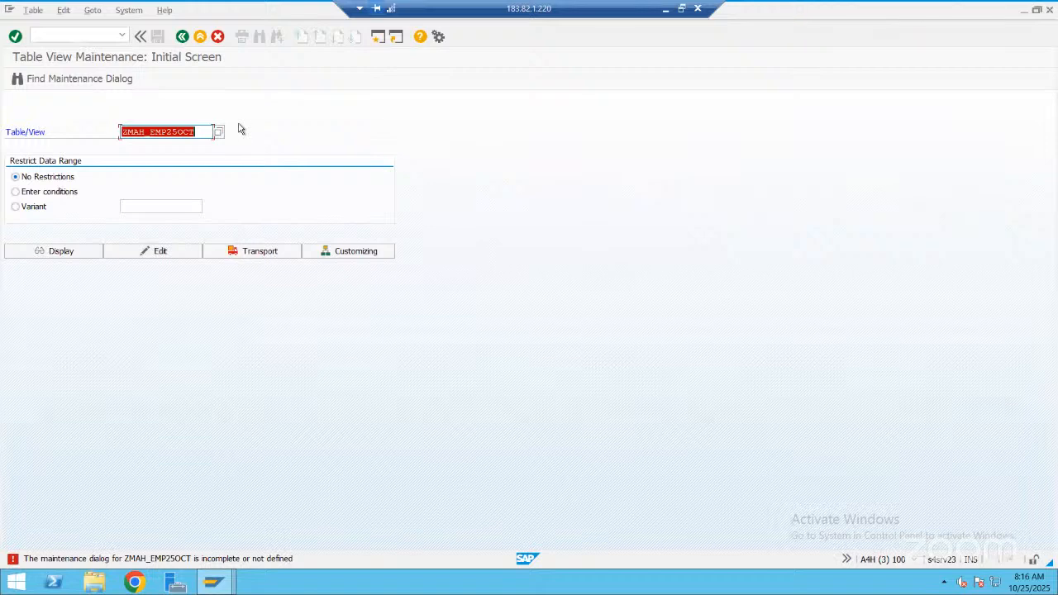
click(182, 37)
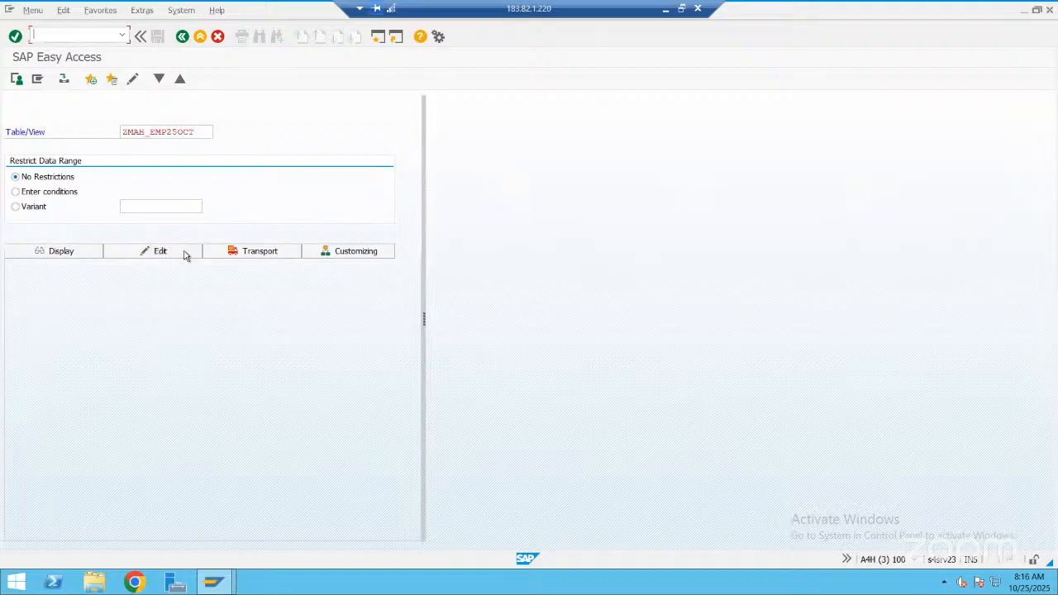
text(sm30)
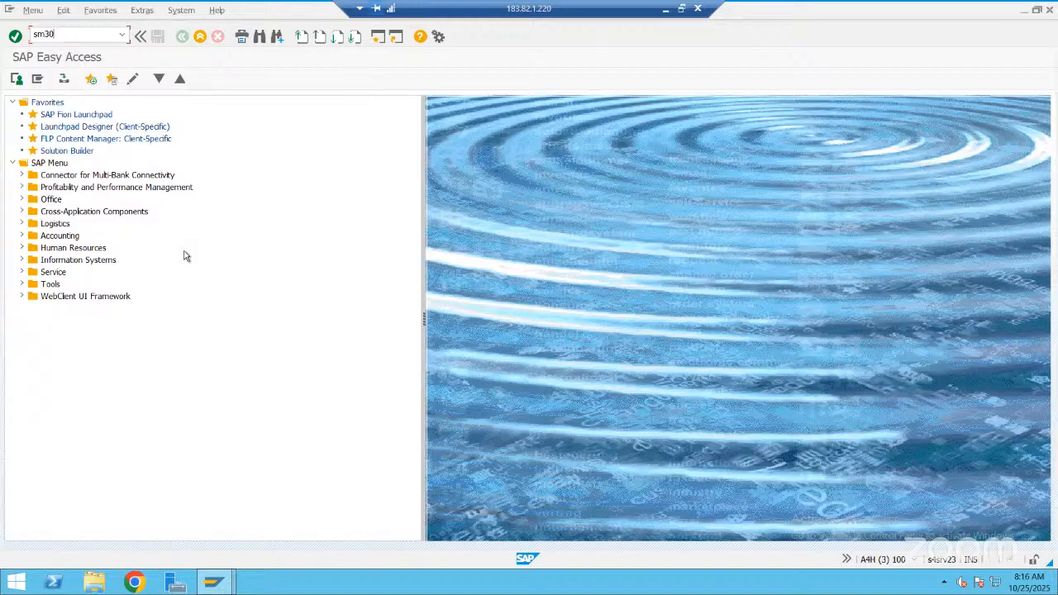
key(Return)
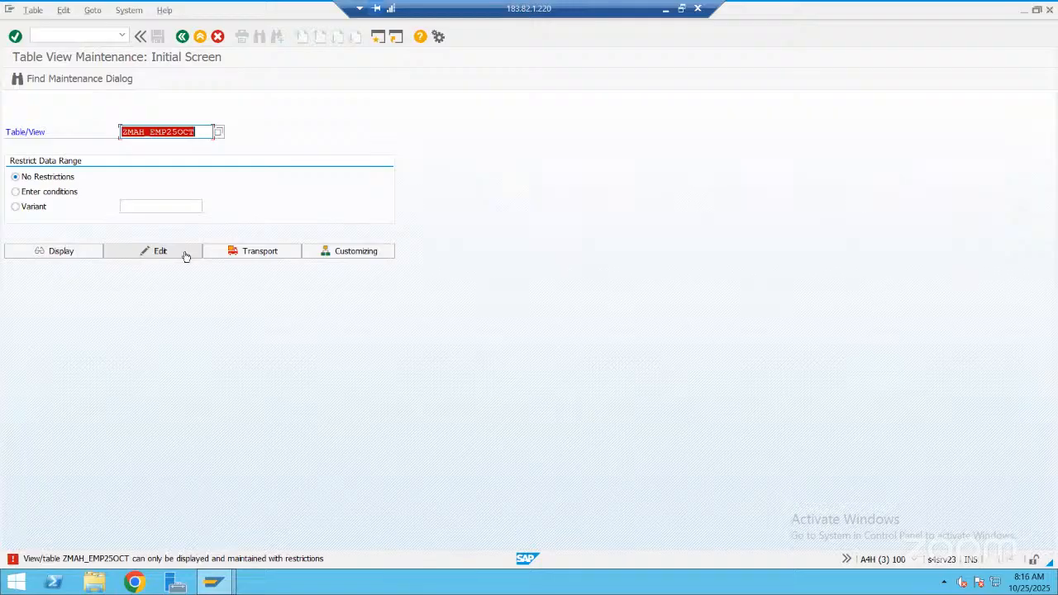
click(186, 252)
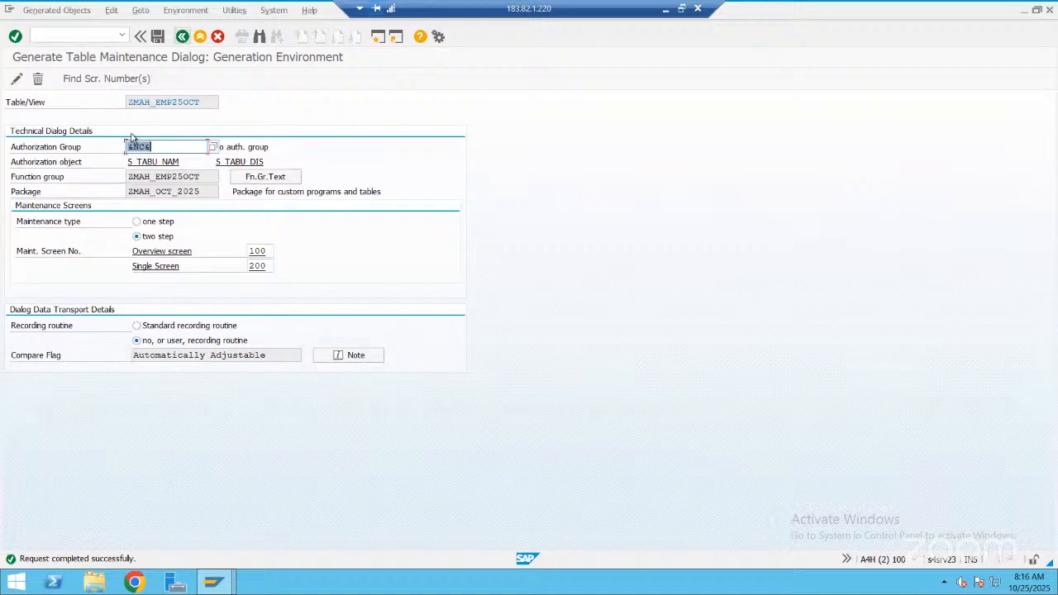
Return to the table definition, set Data Browser/Table View Editing to "Display/Maintenance Allowed" and save the table
key(F3)
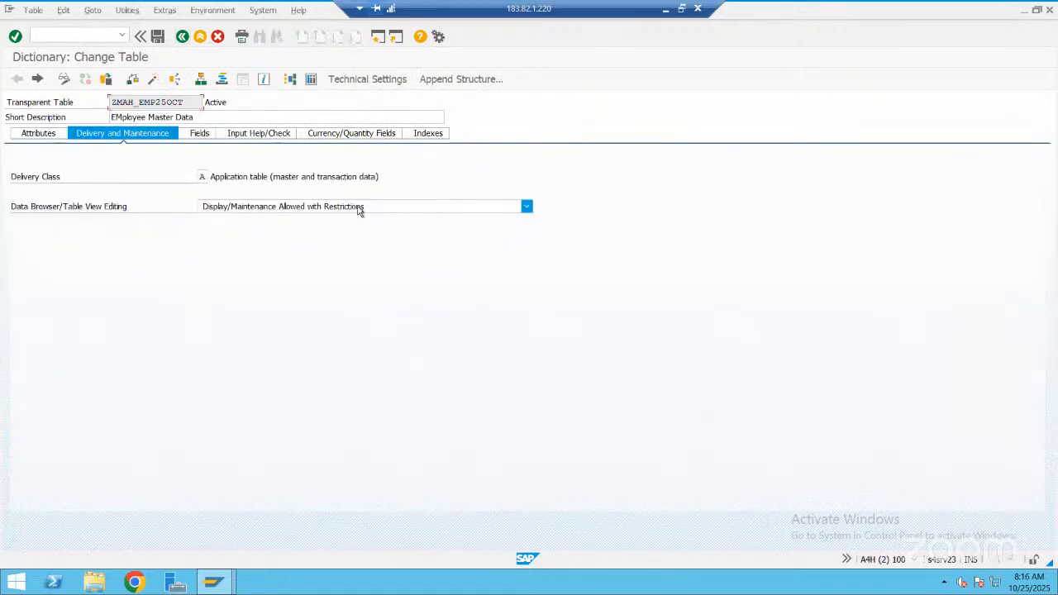
click(360, 210)
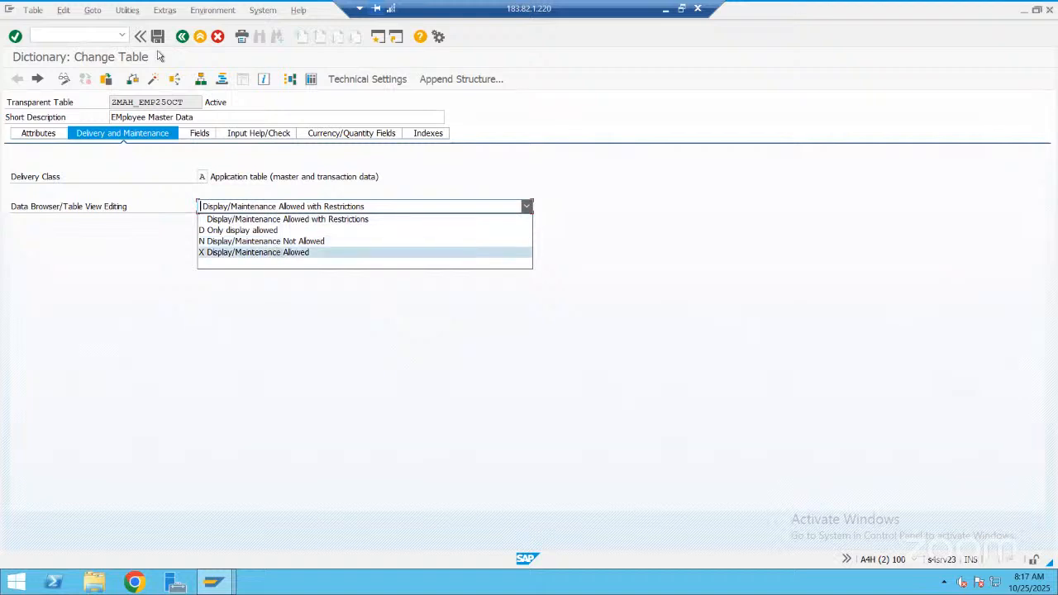
key(Return)
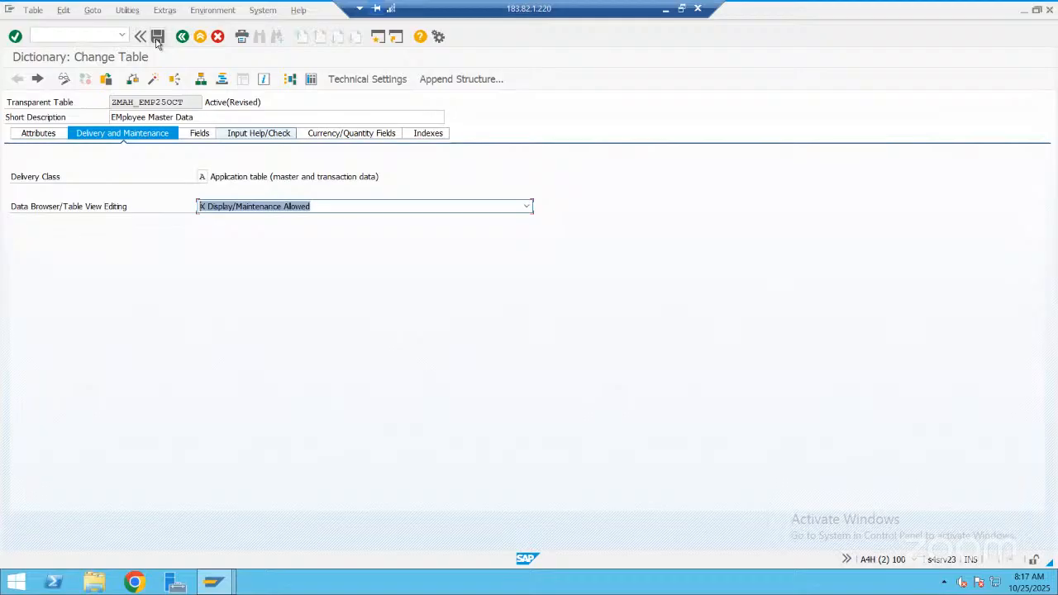
Switch to the Table View Maintenance session and retry editing ZMAH_EMP25OCT
key(alt+Tab)
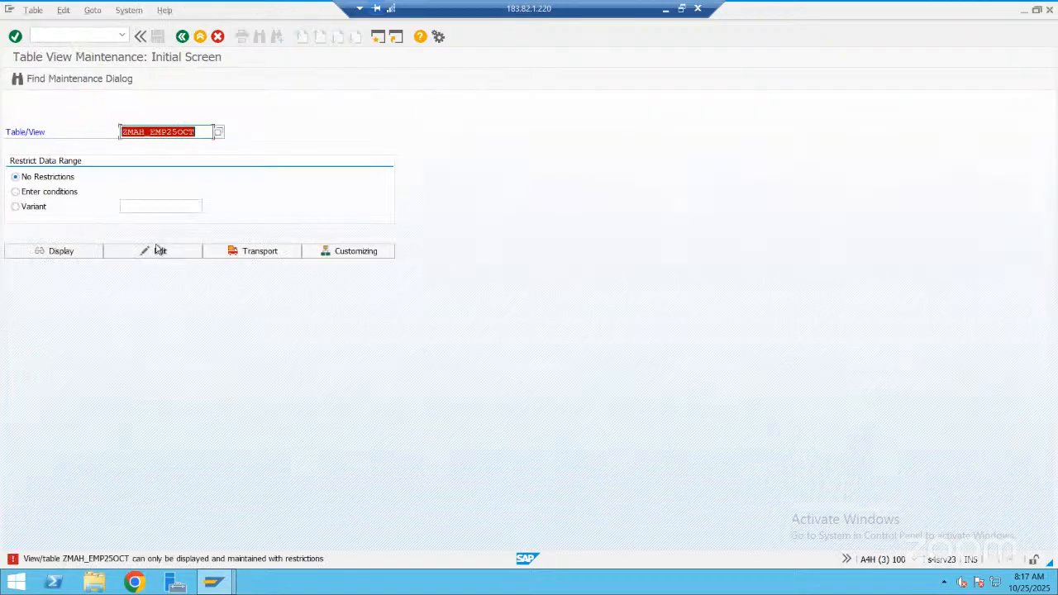
click(156, 250)
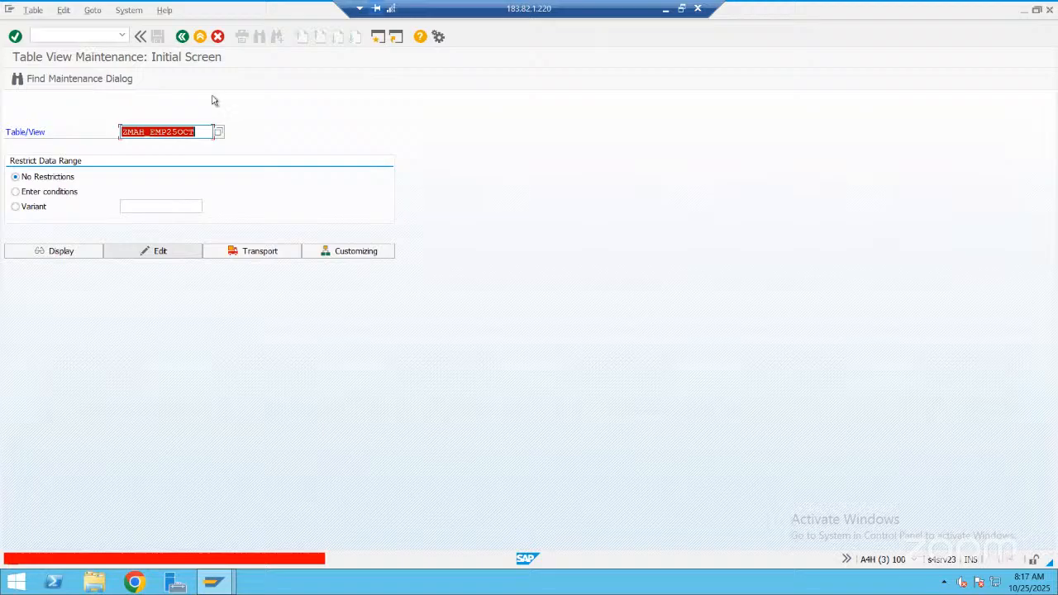
Switch back to the table definition and activate ZMAH_EMP25OCT from the inactive objects list
key(alt+Tab)
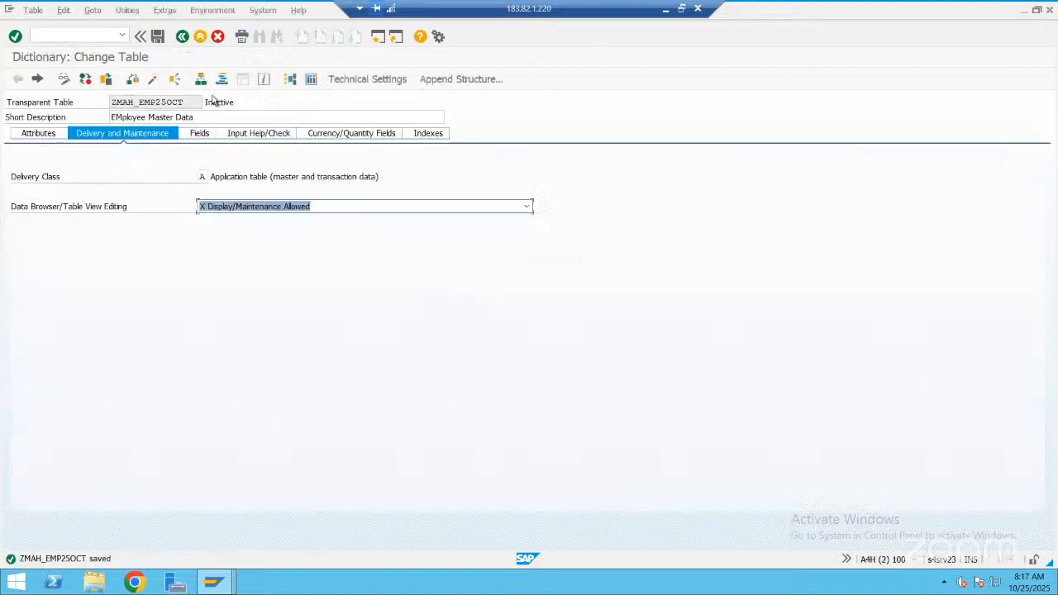
click(154, 81)
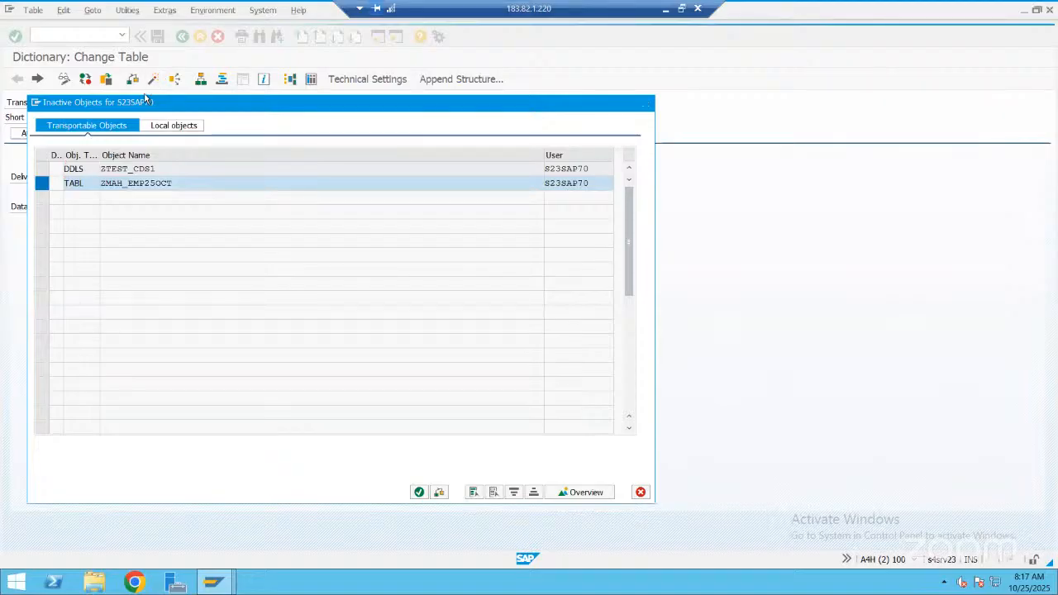
key(Return)
Restart Table View Maintenance with /nsm30 in the other session and open ZMAH_EMP25OCT for editing
key(alt+Tab)
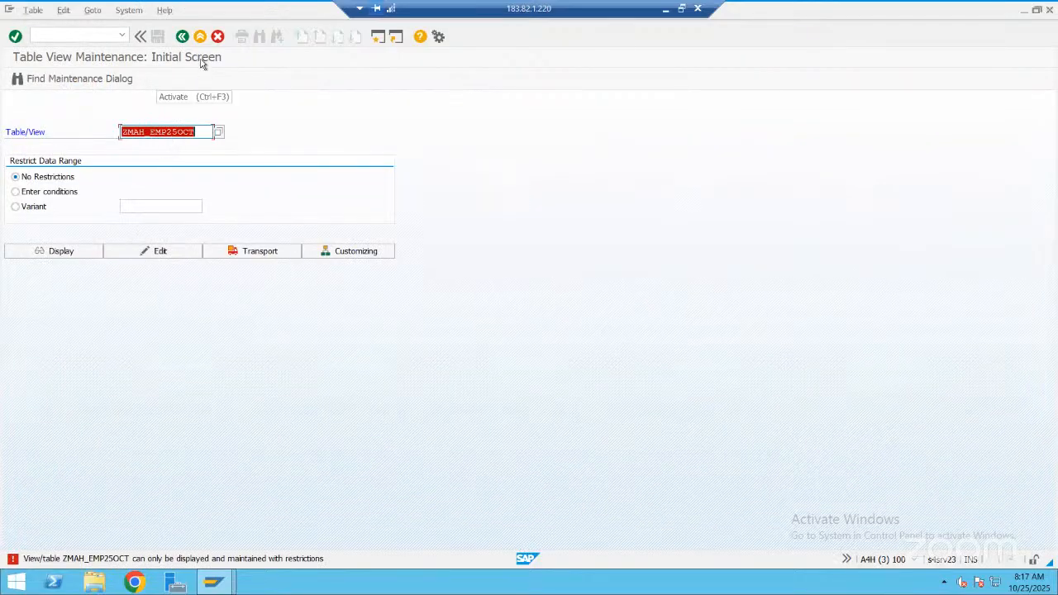
click(101, 33)
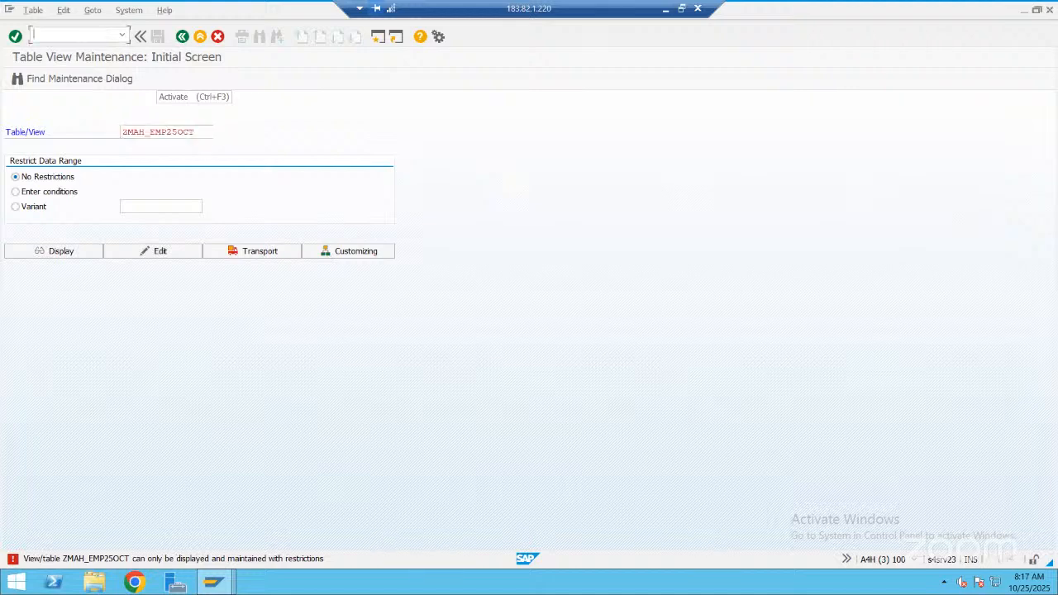
text(/nsm30)
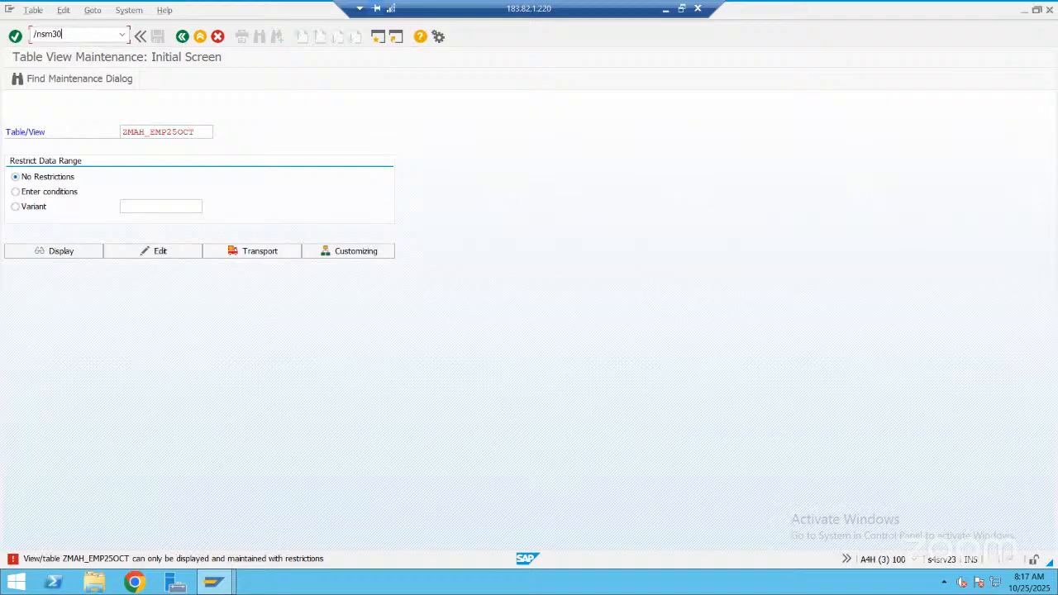
key(Return)
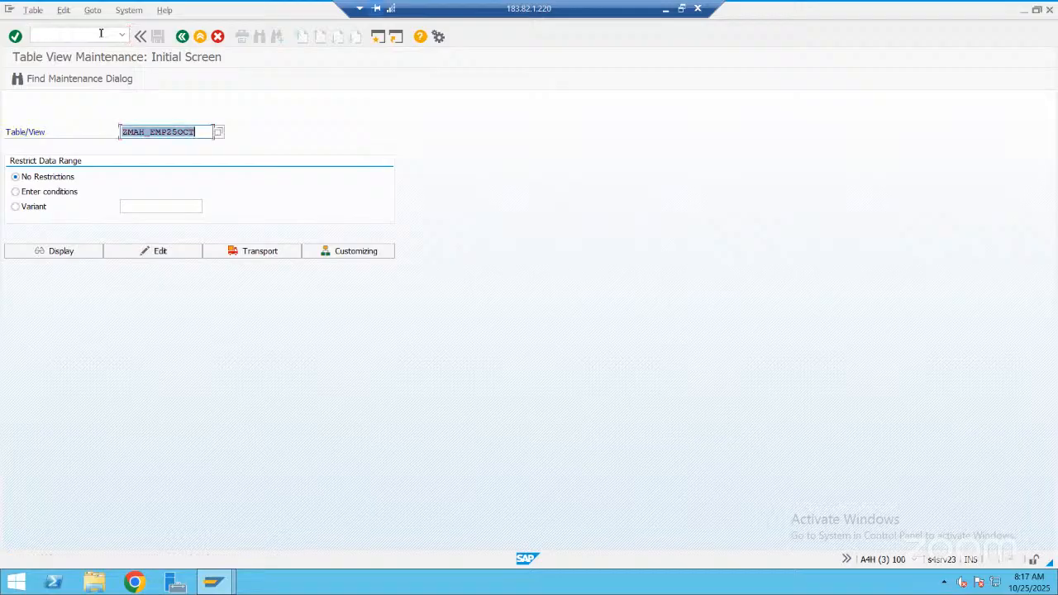
click(157, 253)
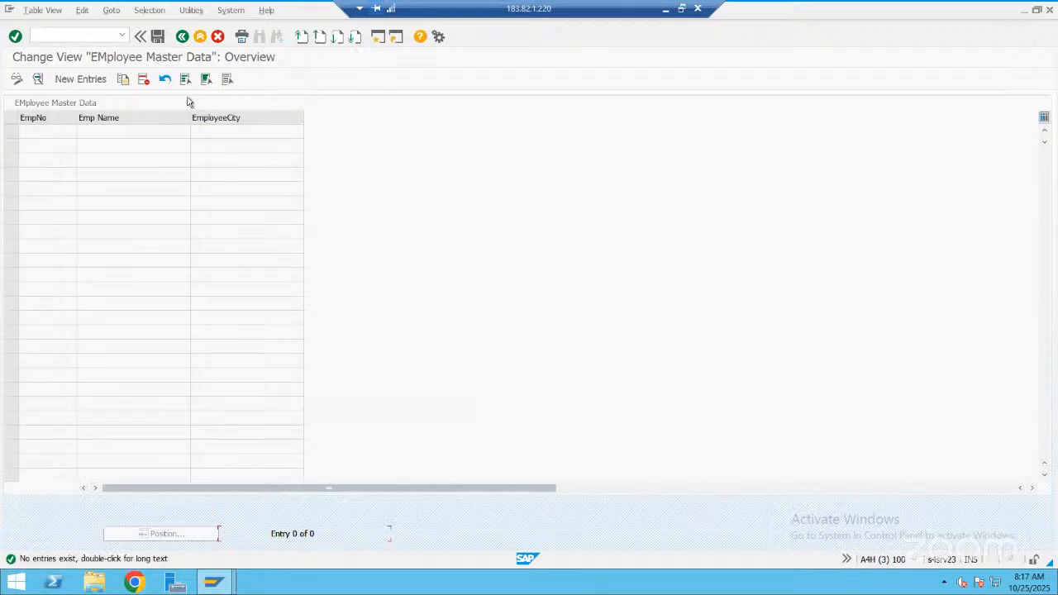
Open the system status of the employee maintenance view and inspect its screen 100 and layout in Screen Painter
click(232, 11)
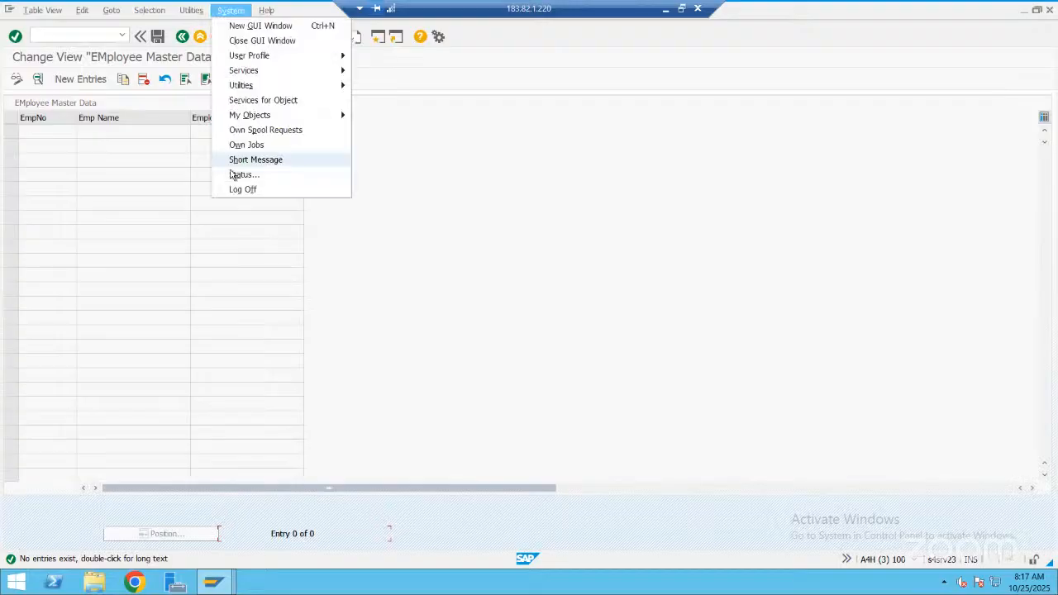
click(234, 175)
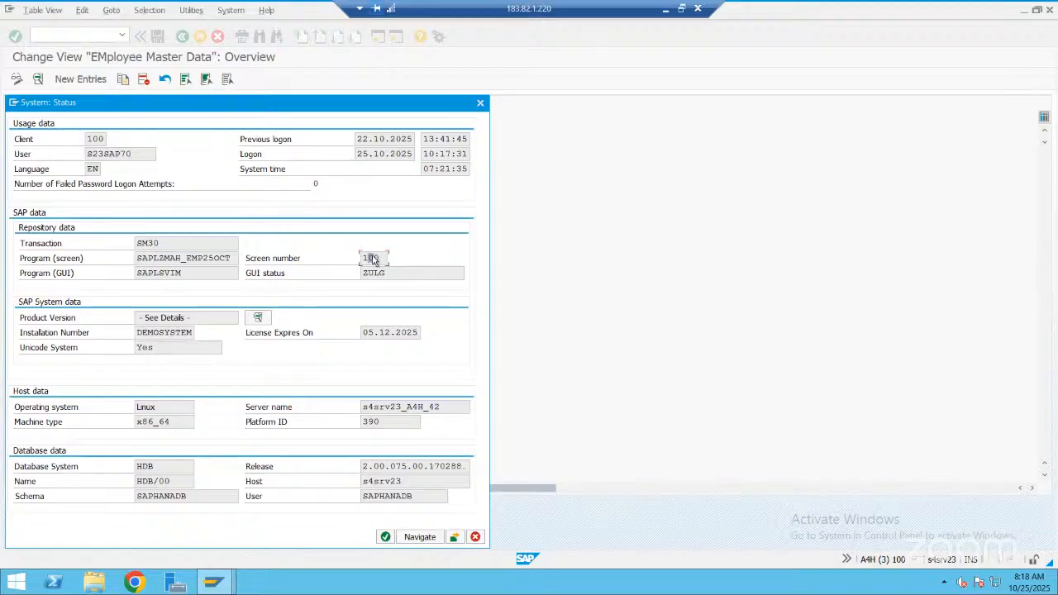
click(371, 258)
double_click(371, 258)
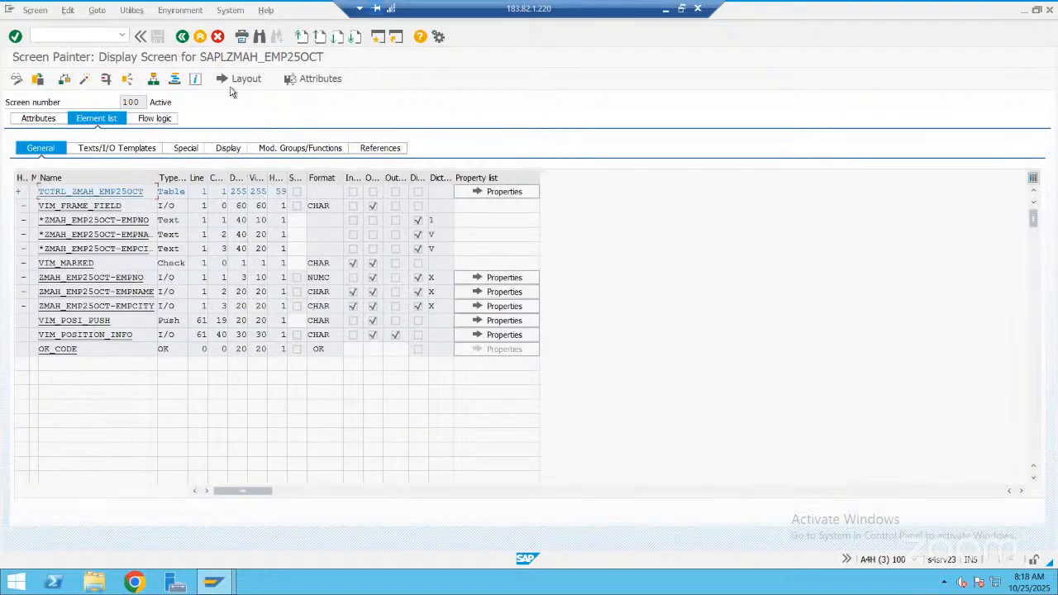
click(251, 81)
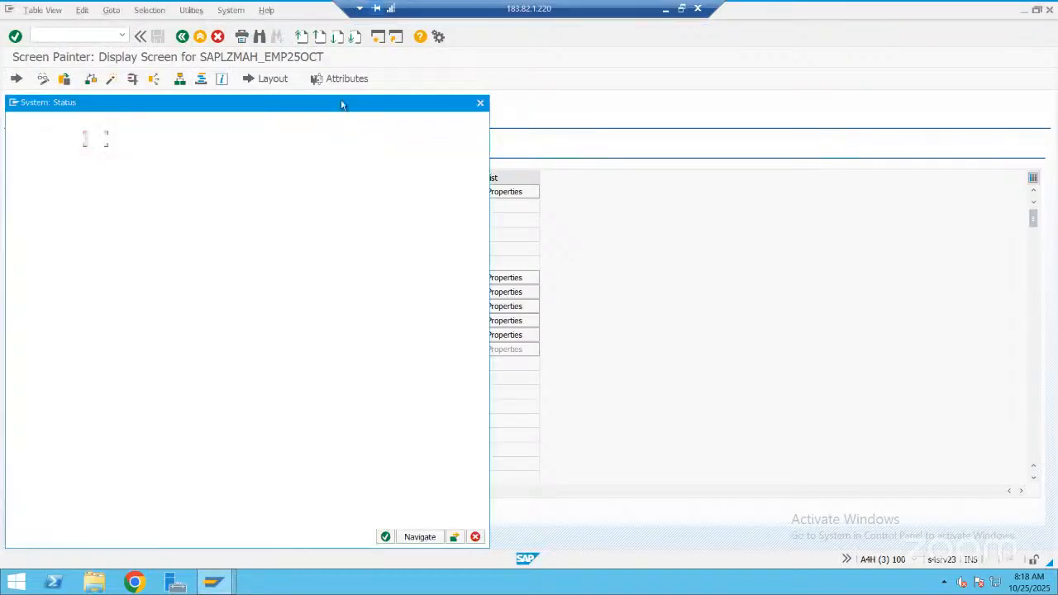
Close the status window and fill in a new employee entry with number 100, the employee's name and city Hyderabad
key(Escape)
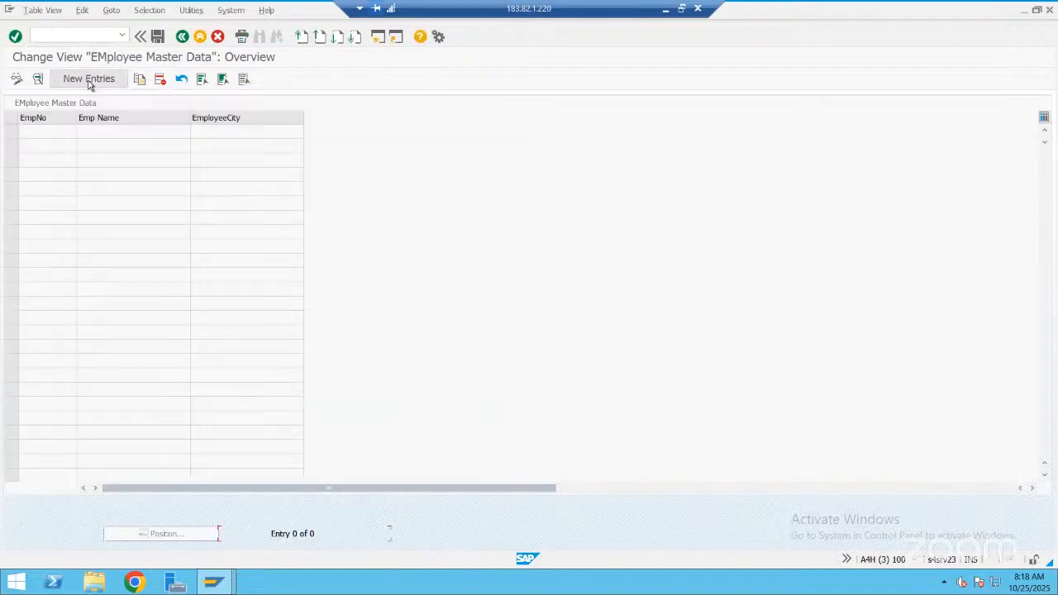
click(90, 80)
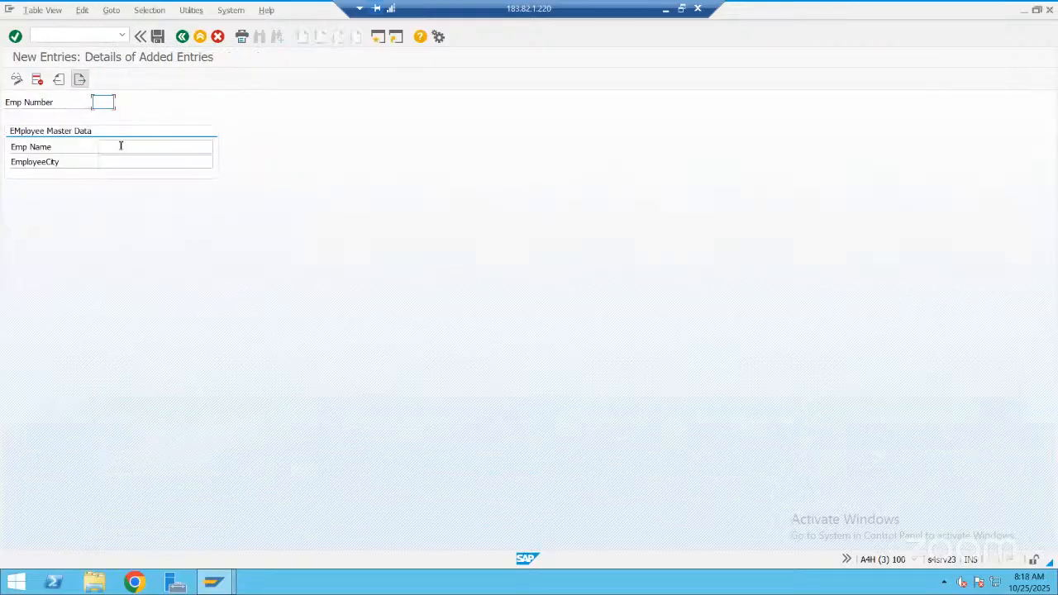
text(100)
key(Tab)
text(Rajesh)
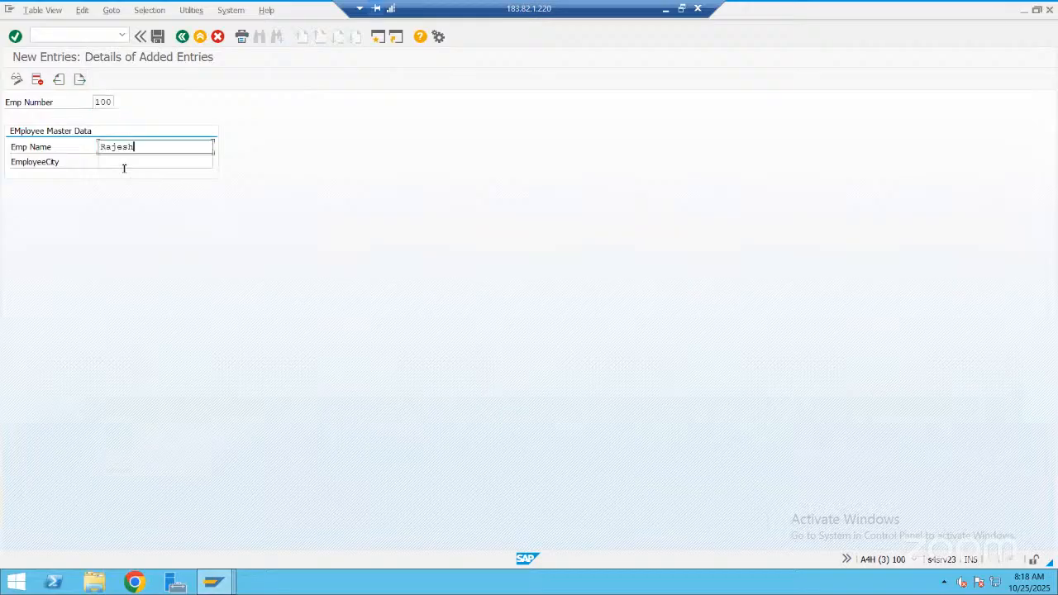
key(Tab)
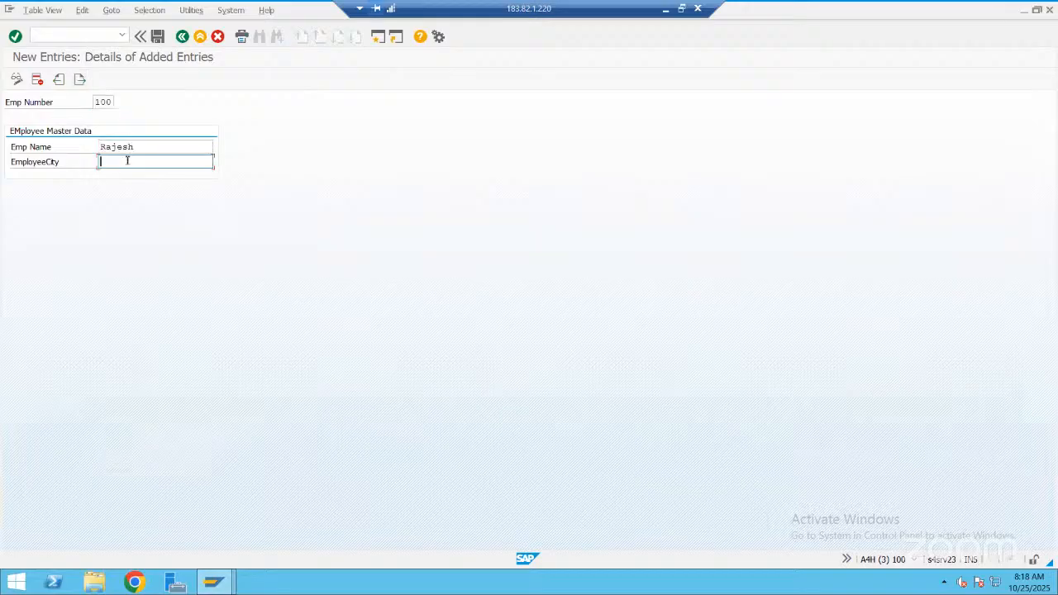
text(Hyderabad)
Open the ABAP Dictionary in a new session with /ose11 and display database table ZMAH_EMP25OCT
click(104, 31)
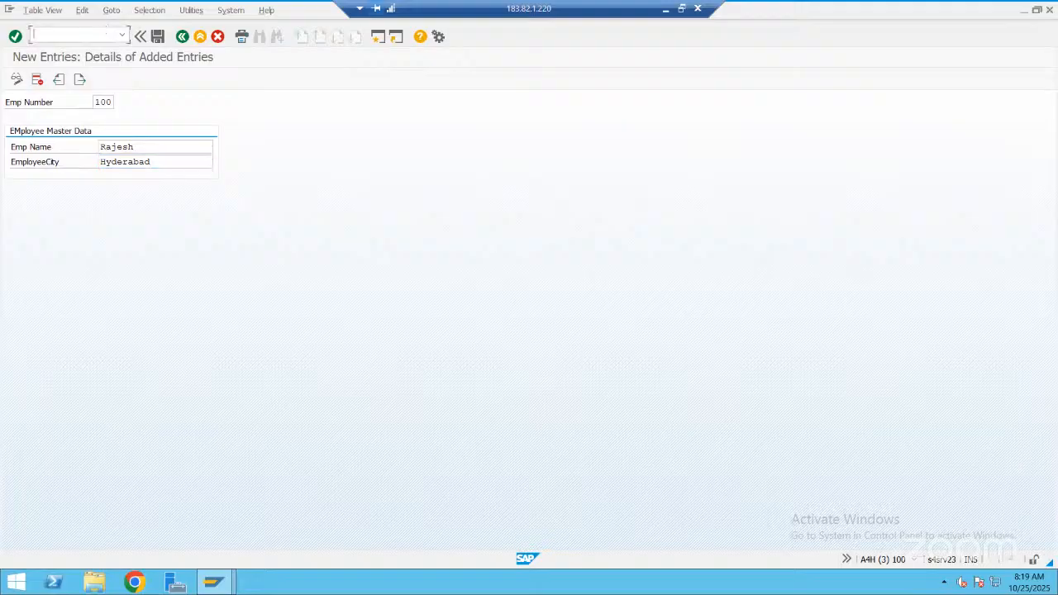
text(/ose11)
key(Return)
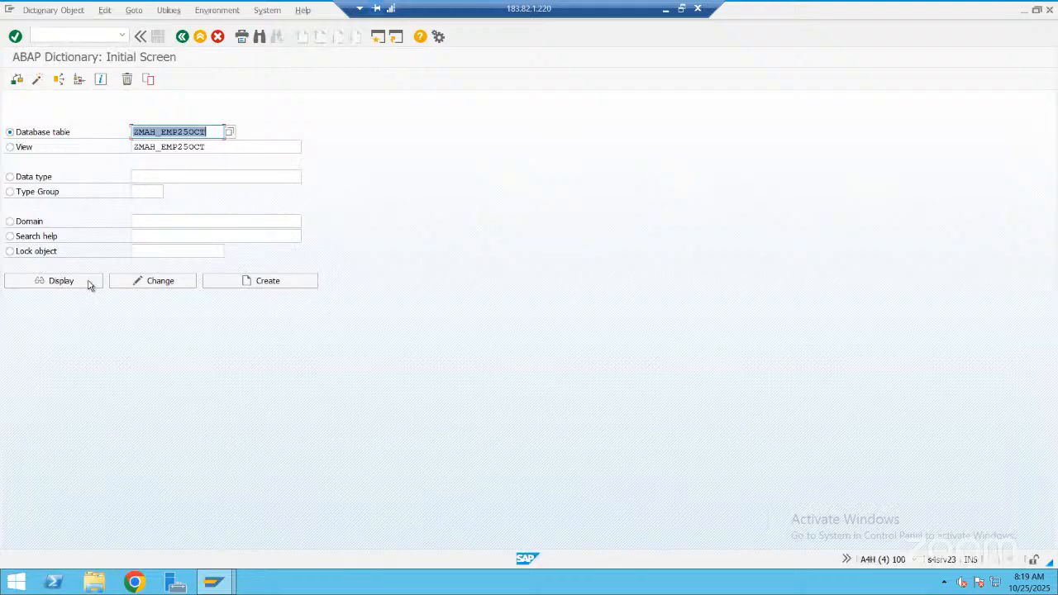
click(90, 285)
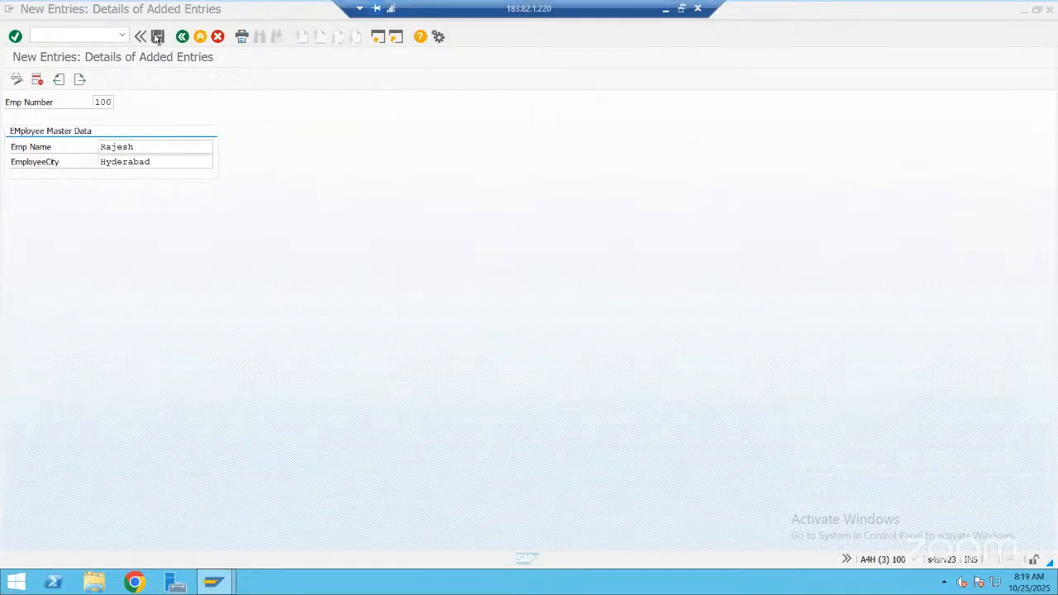
Return to the new entry and save it, and add and save another with number 200, the employee's name and city Bangalore
click(157, 38)
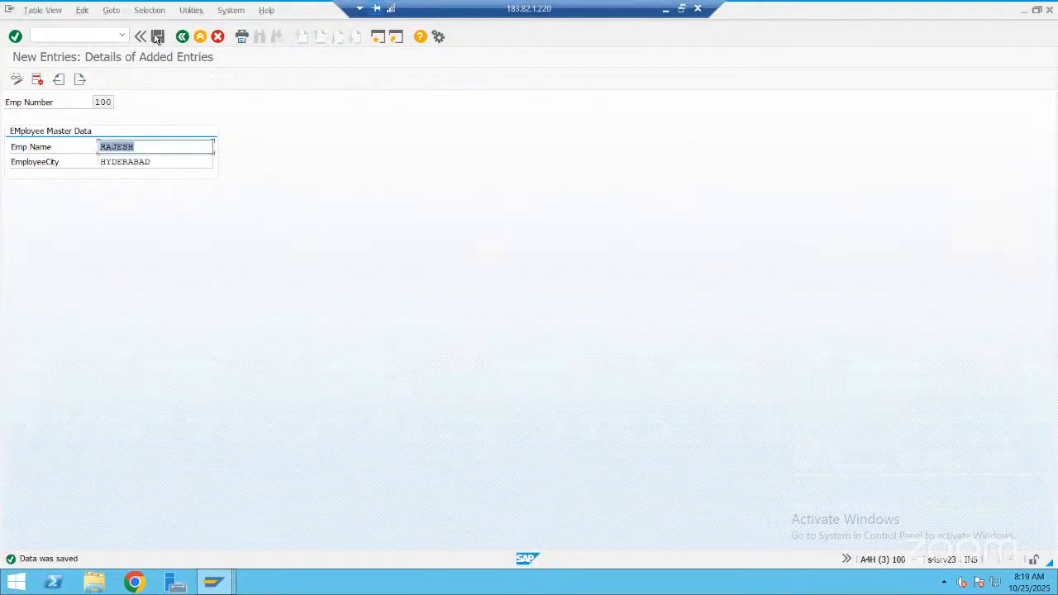
click(84, 88)
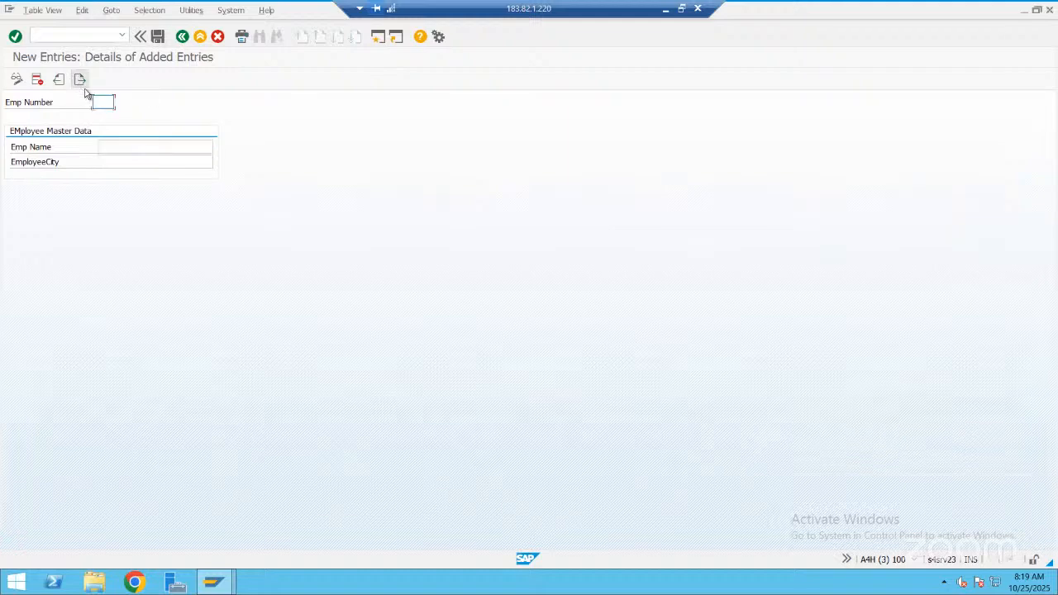
text(200)
click(118, 147)
text(Kumar)
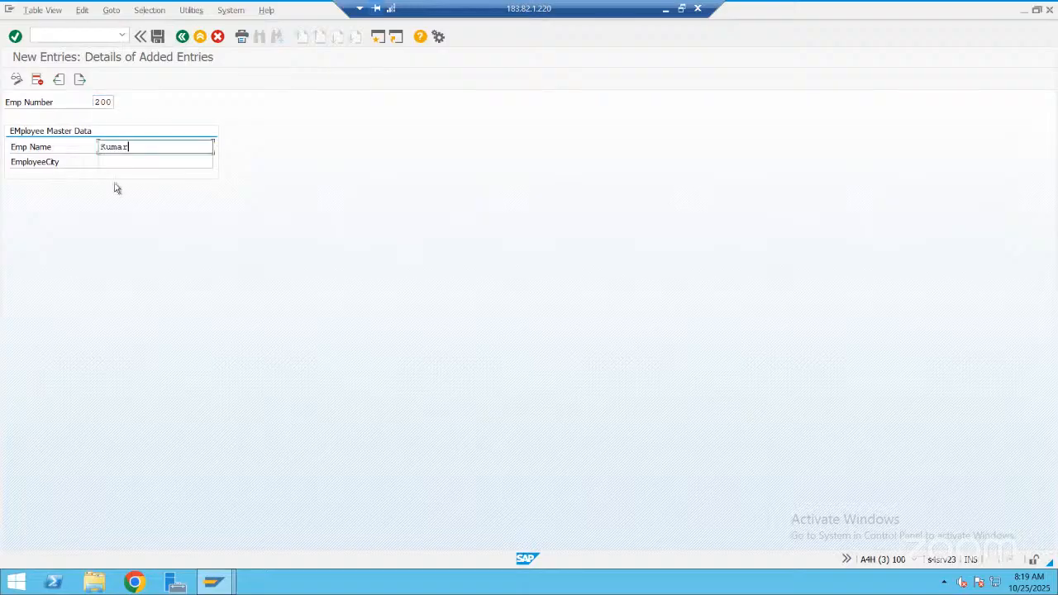
click(124, 162)
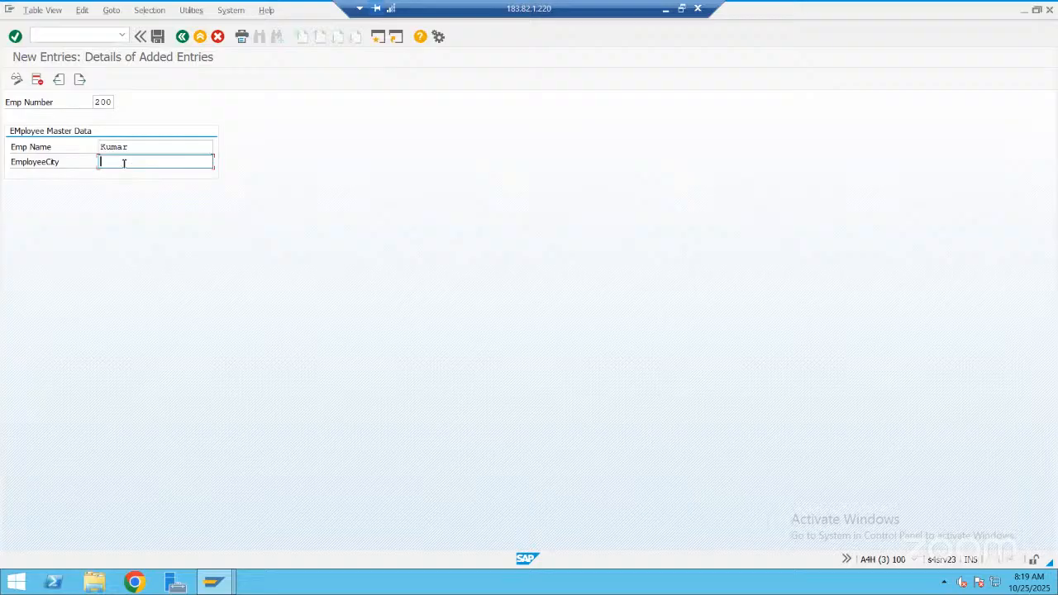
text(Bangalore)
click(158, 37)
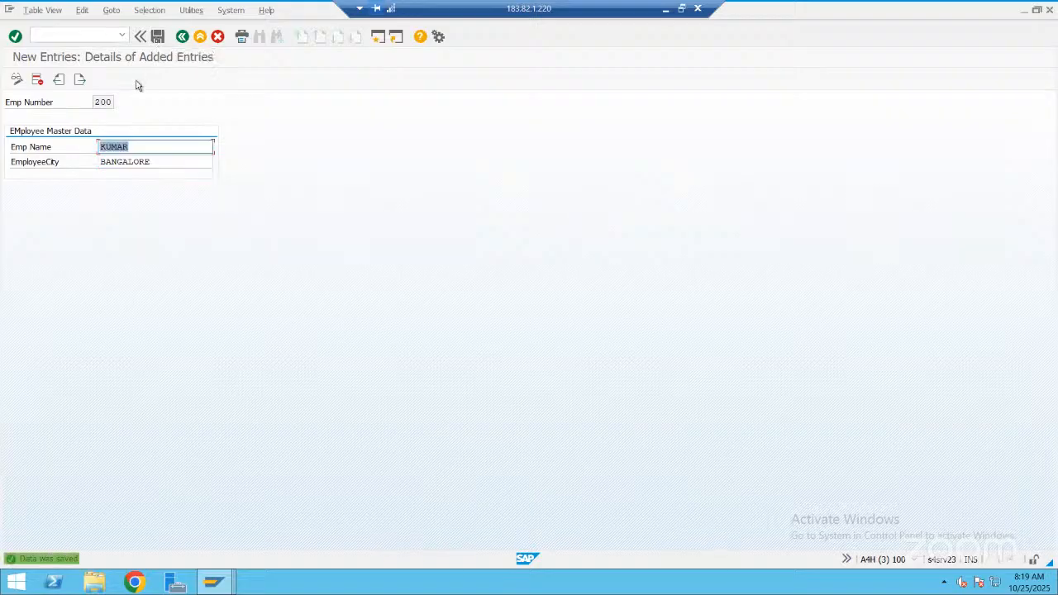
Try to save another entry that reuses employee number 200, with a different employee name and city Pune
click(79, 81)
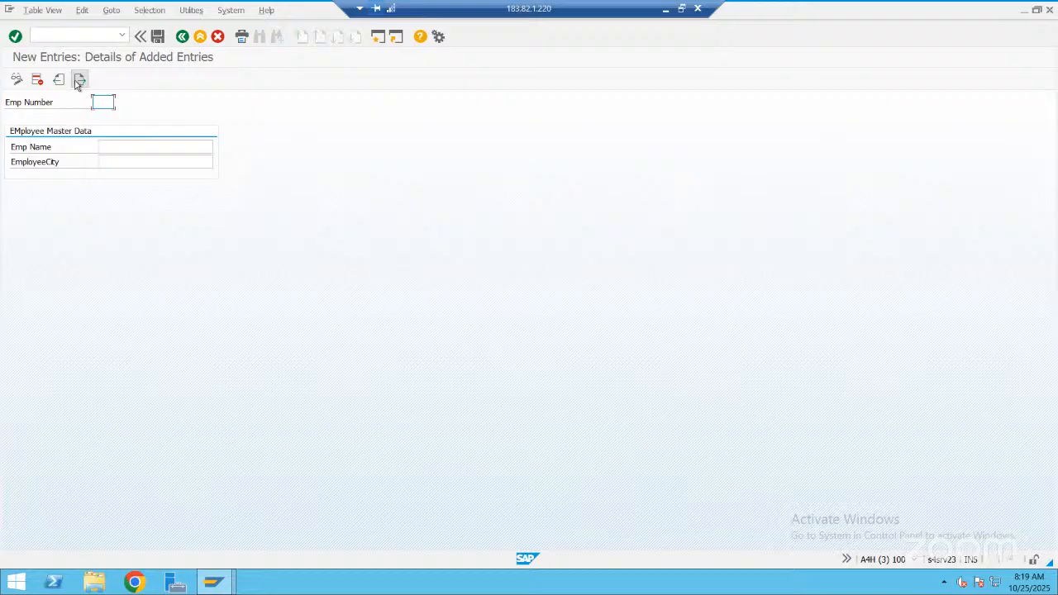
text(200)
click(103, 146)
text(Ram)
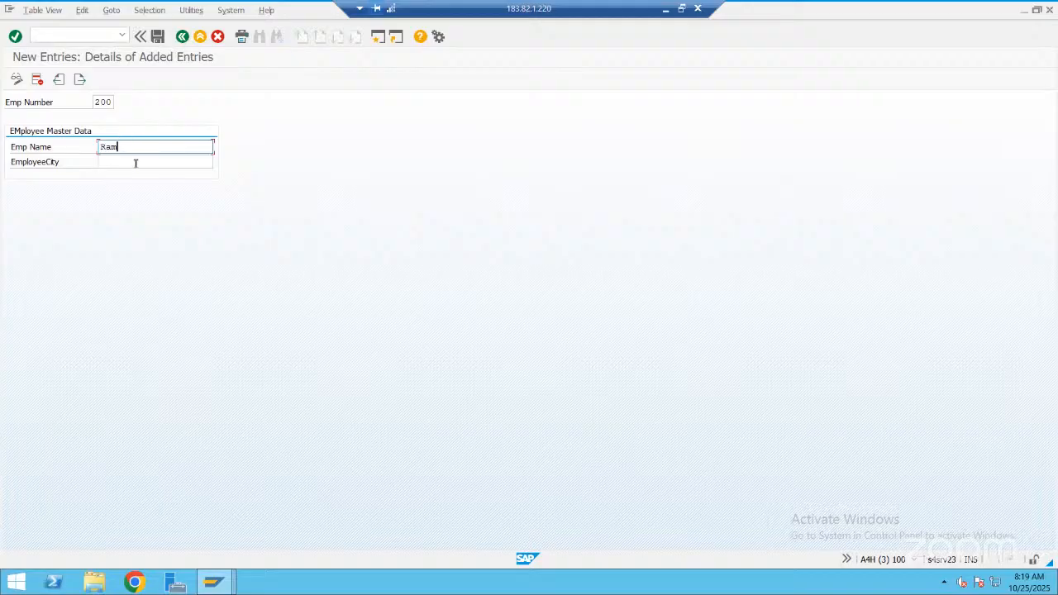
click(135, 163)
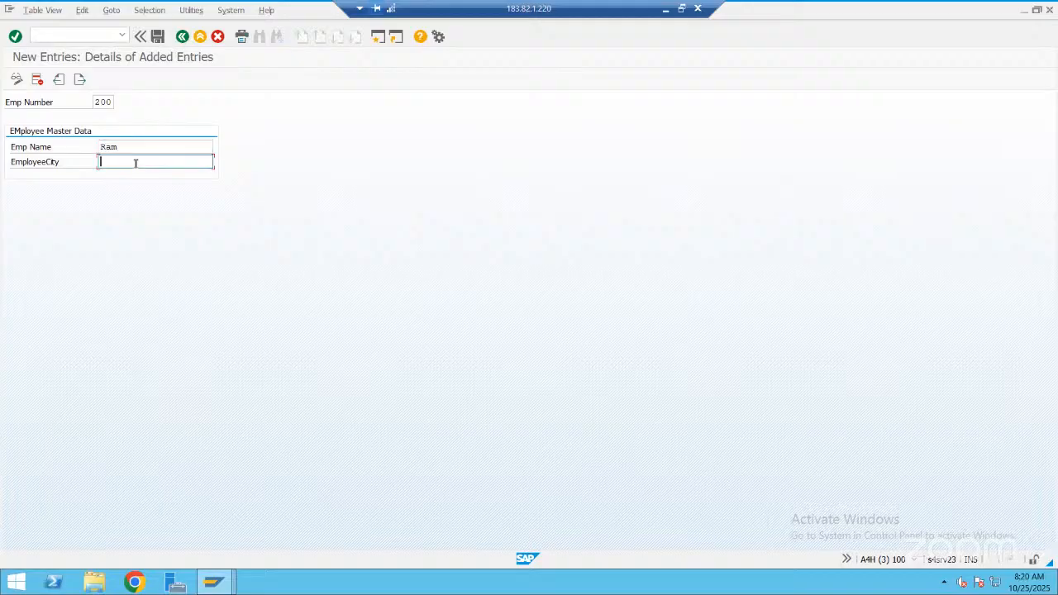
text(Pune)
click(155, 38)
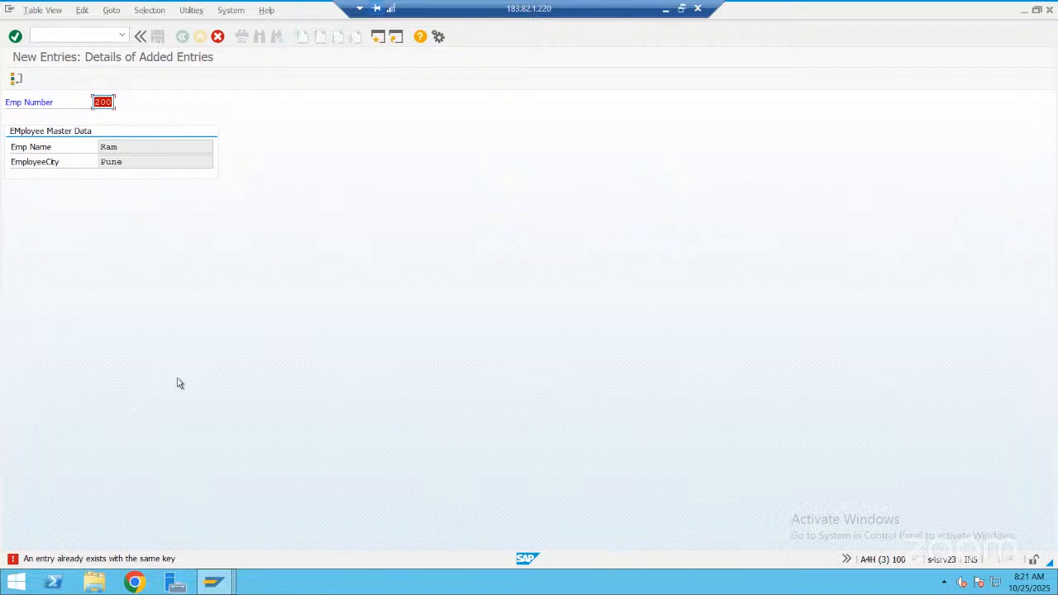
Read the detailed explanation of the error message in the Performance Assistant and close it
click(150, 560)
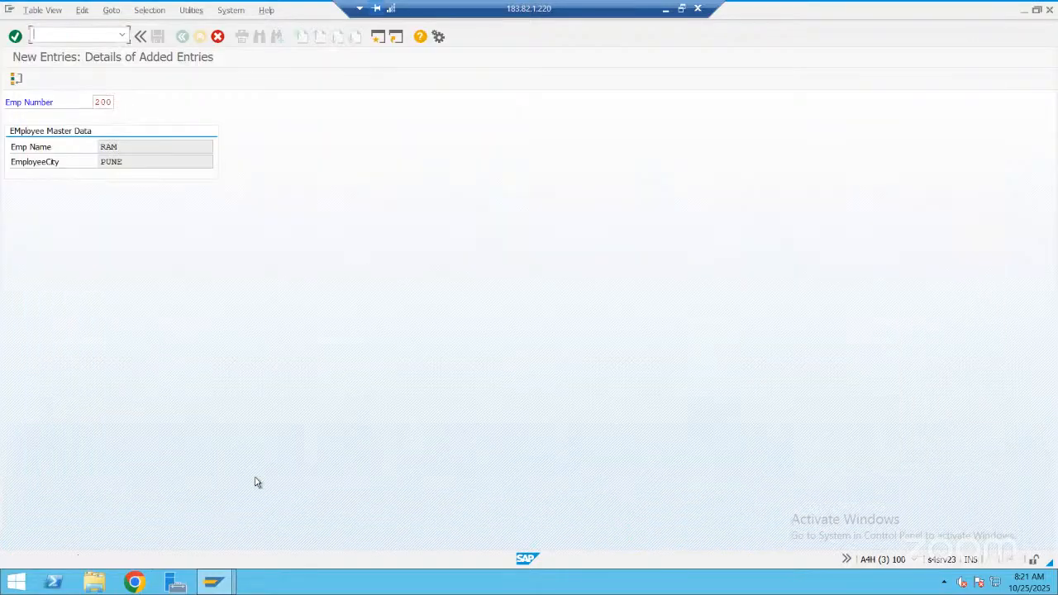
click(228, 584)
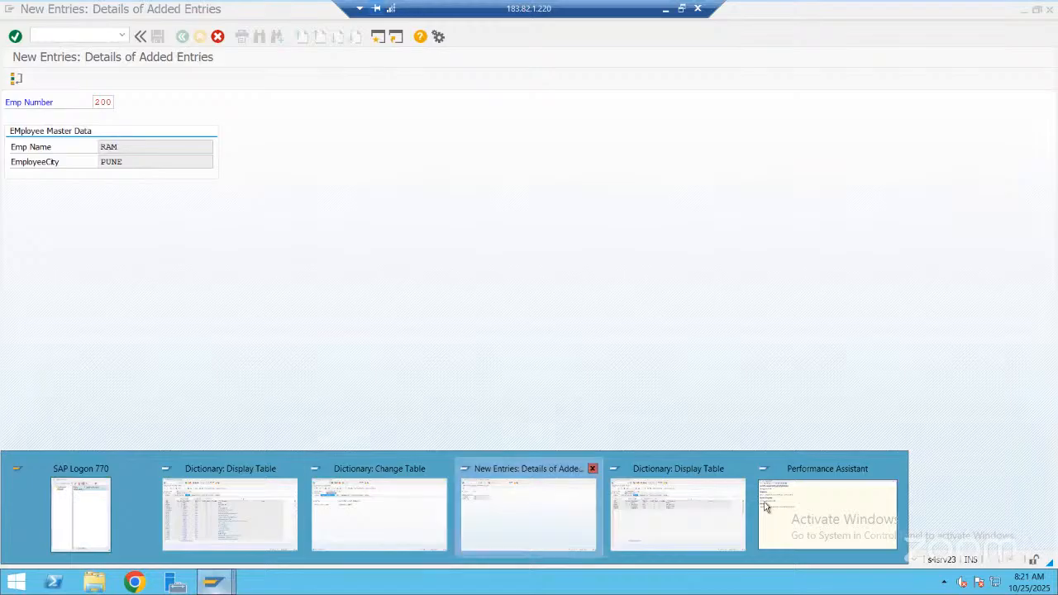
click(785, 510)
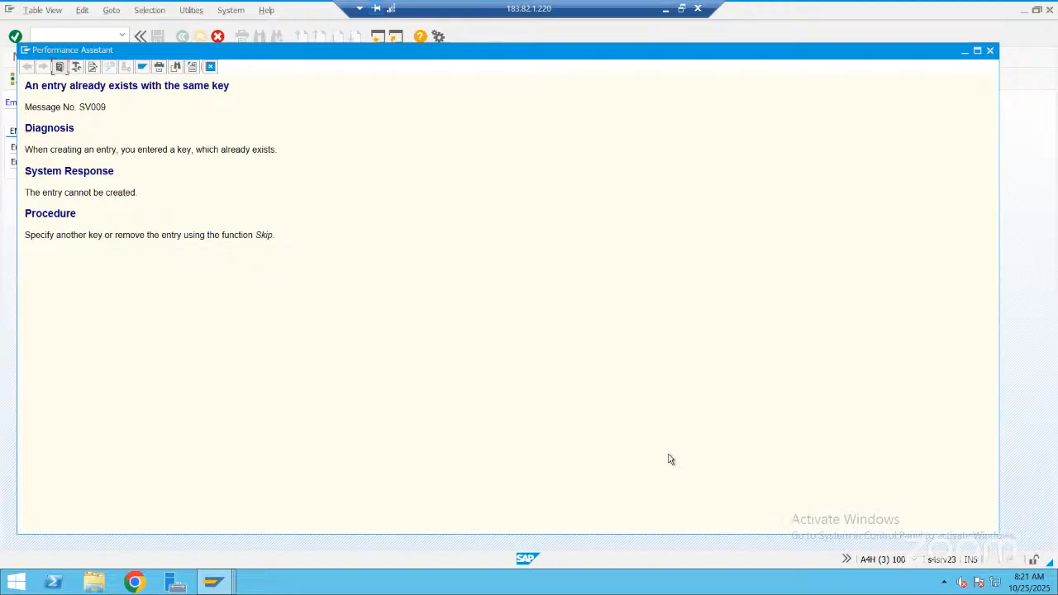
click(210, 68)
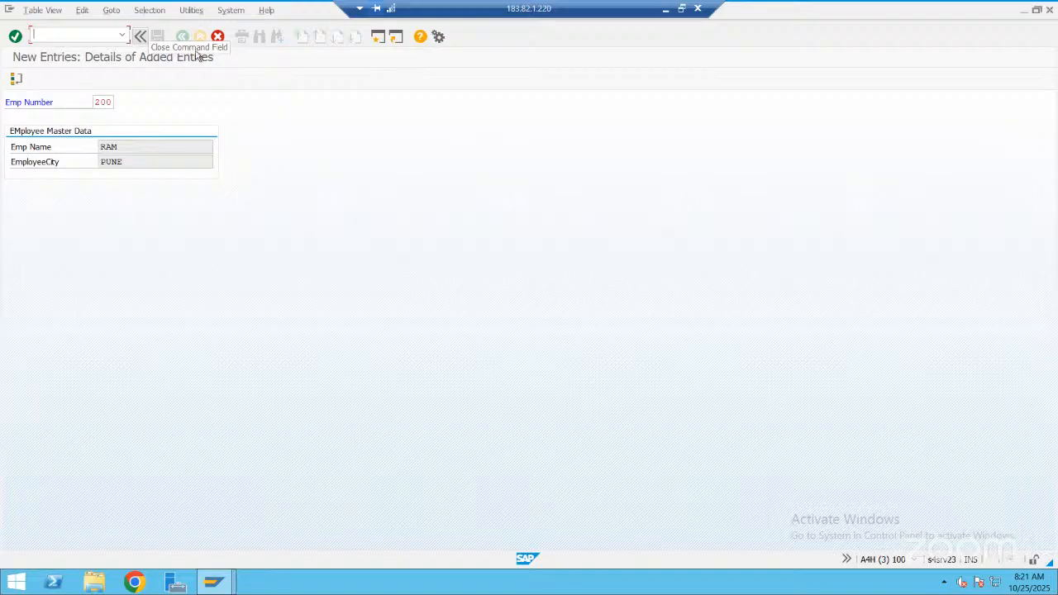
Cancel the duplicate employee entry and confirm discarding its changes
click(140, 37)
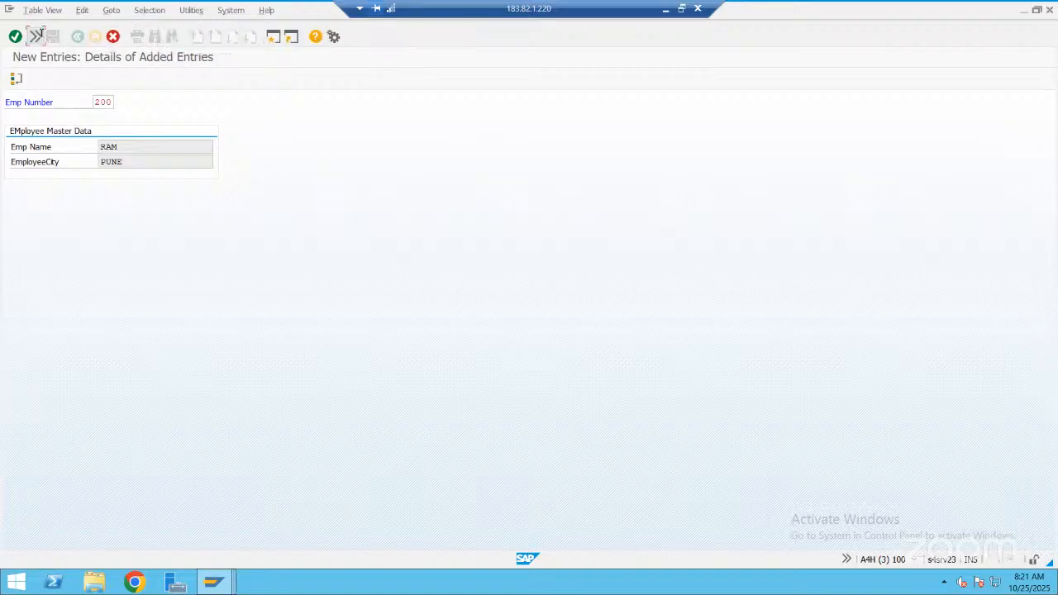
click(35, 36)
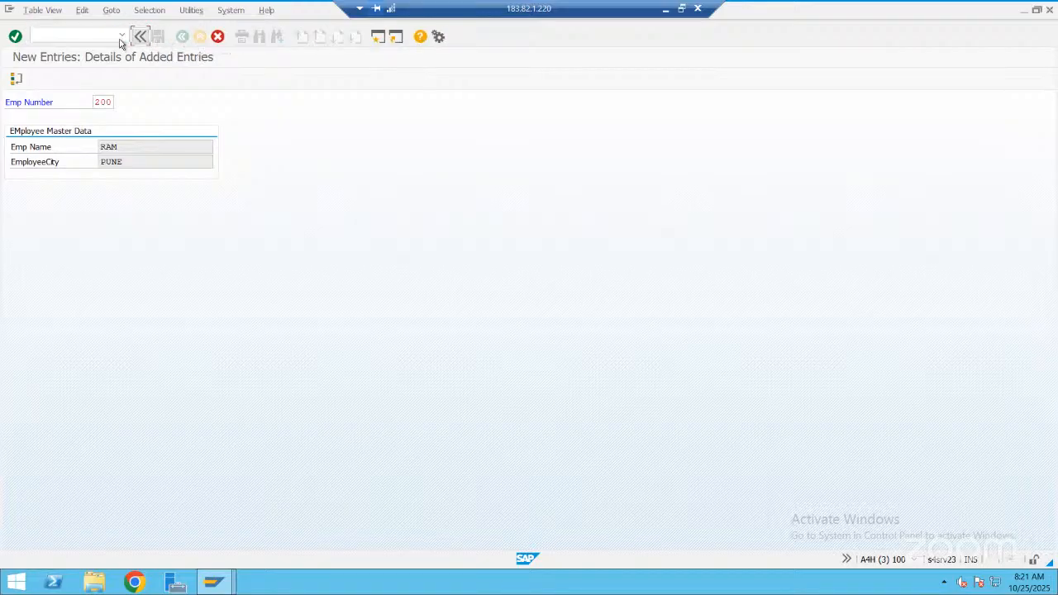
click(217, 37)
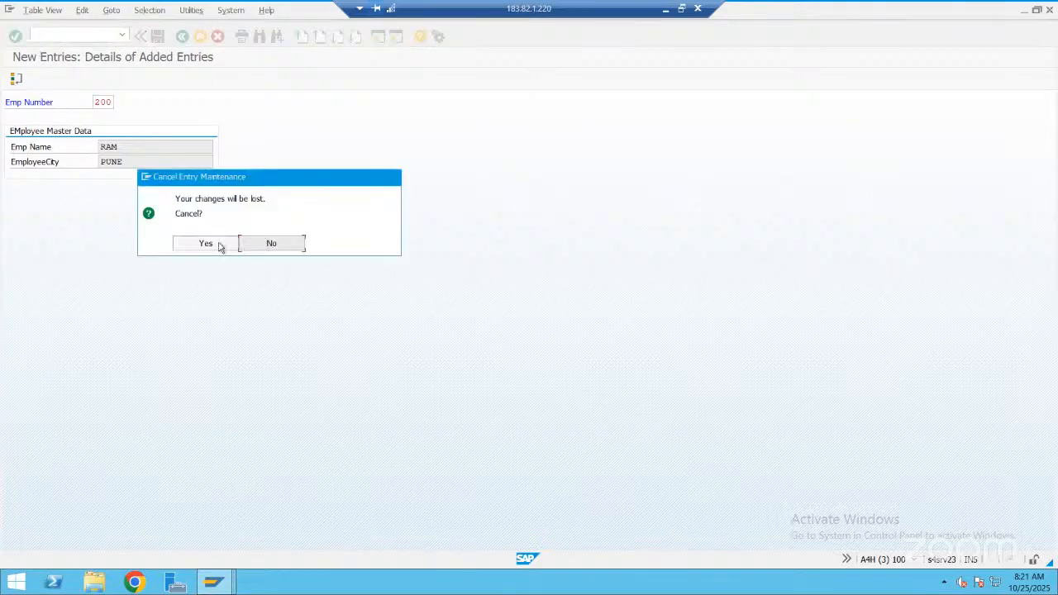
click(217, 245)
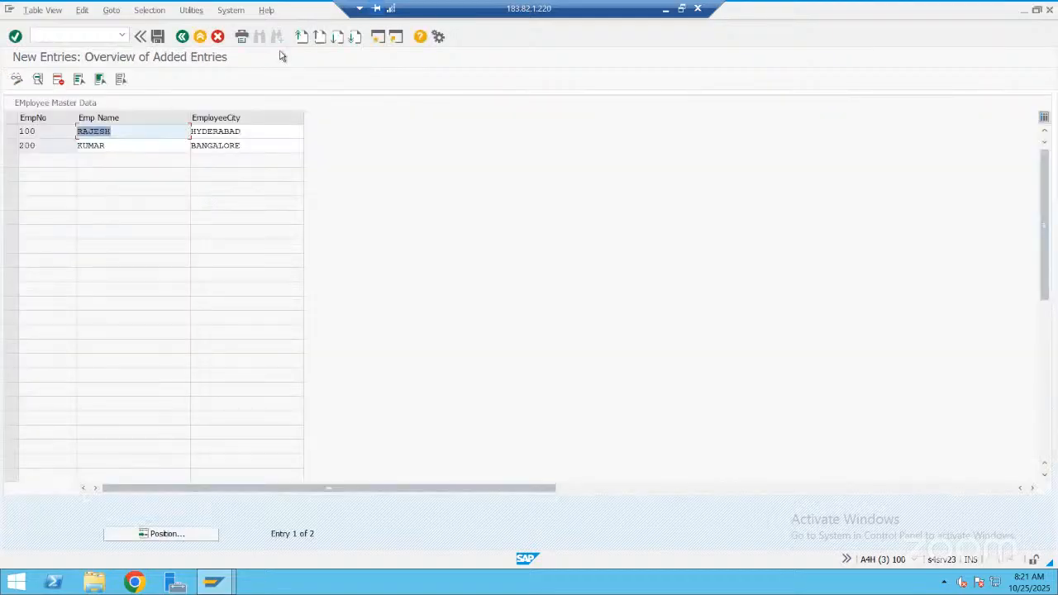
Check the screen number of the added entries overview in the system status and look through the listed employees
click(231, 11)
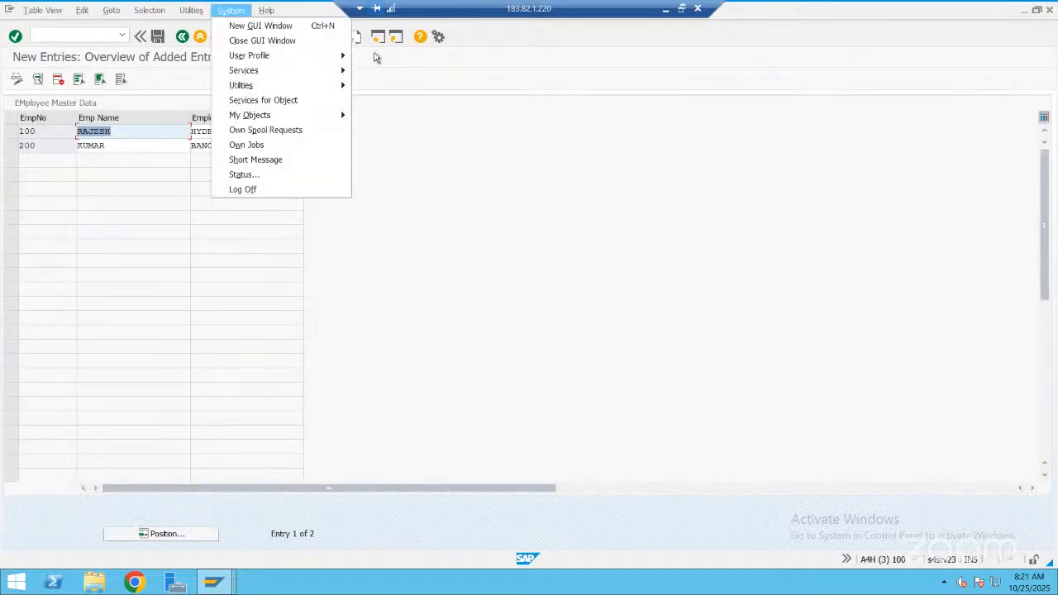
click(258, 176)
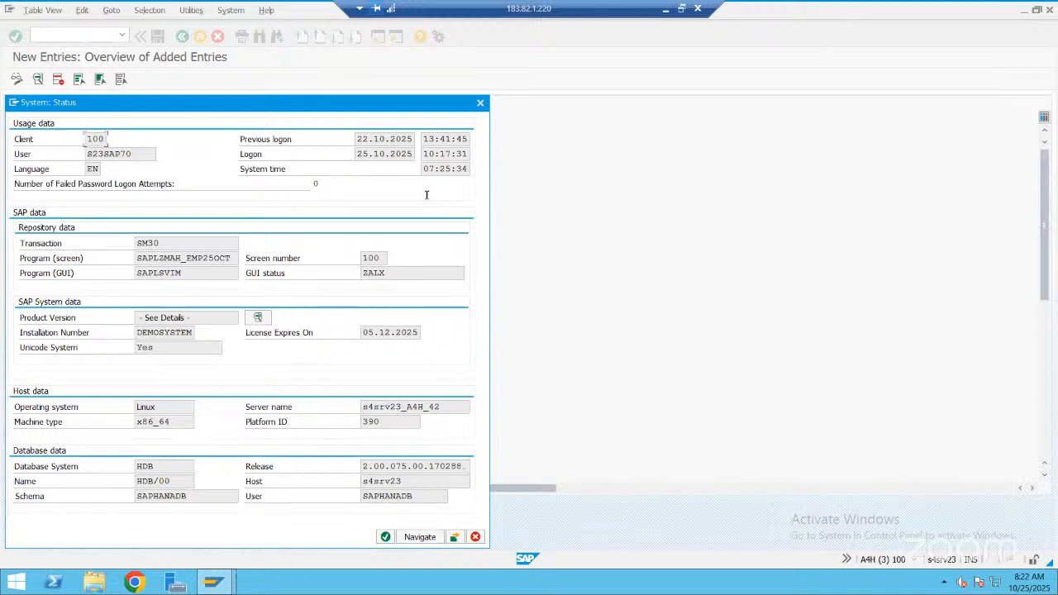
key(Escape)
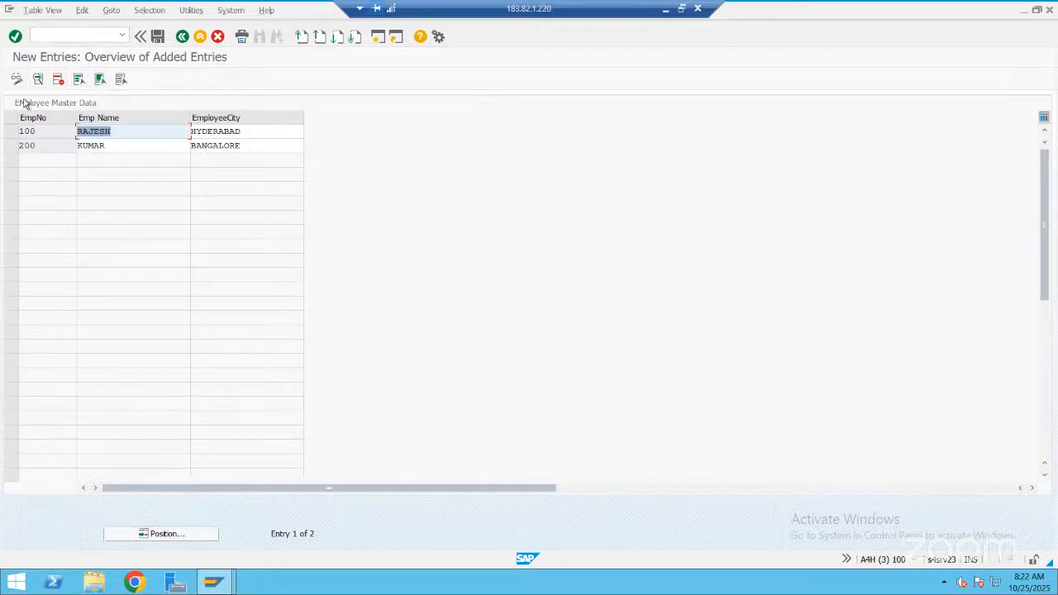
scroll(25, 104, down, 1)
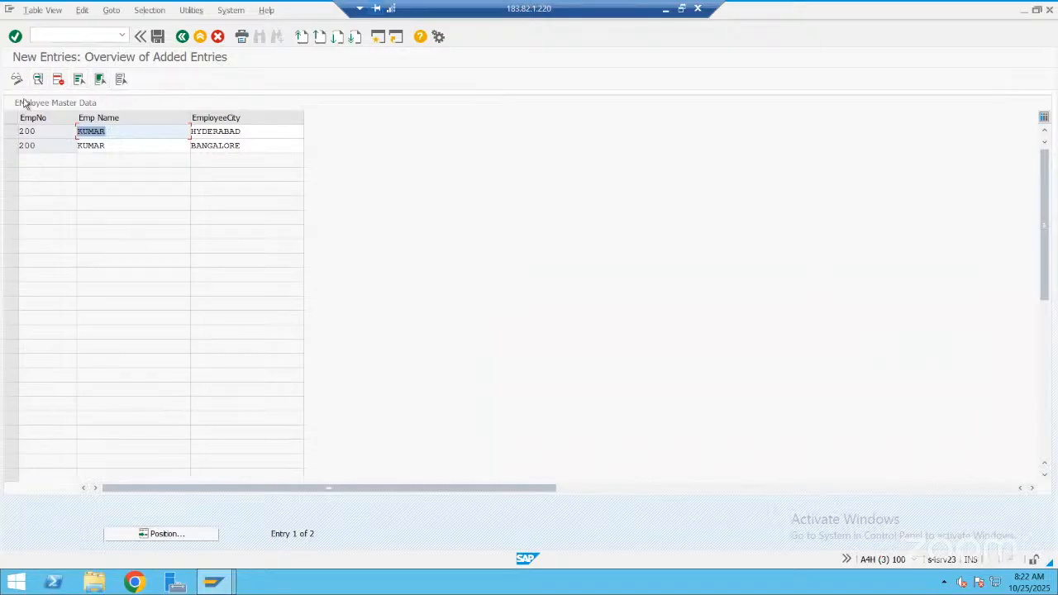
Open a new employee entry form and inspect its screen 200 from the system status, viewing the element list and layout in Screen Painter
click(182, 36)
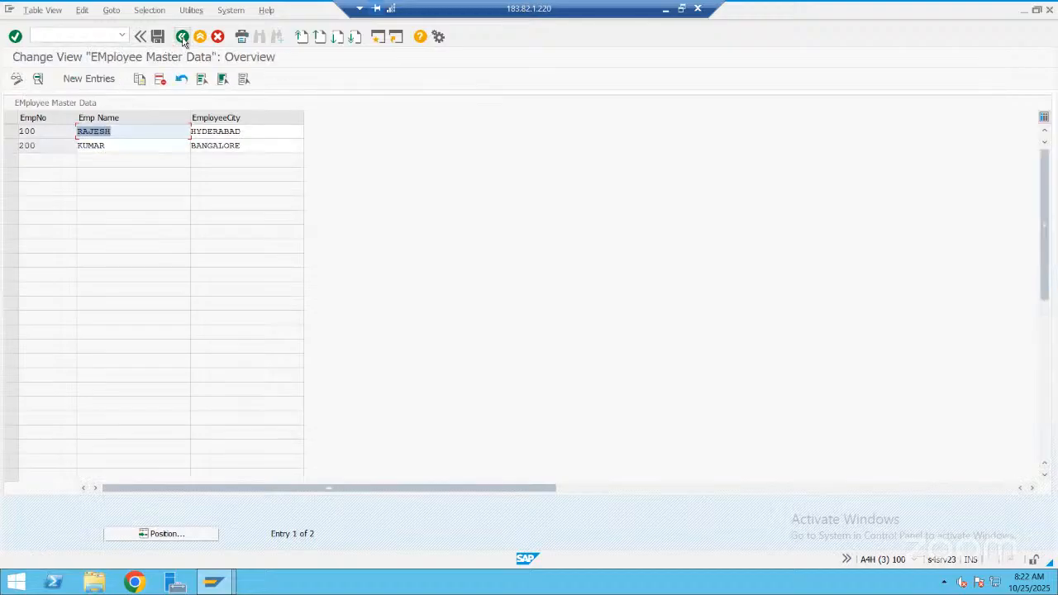
click(88, 79)
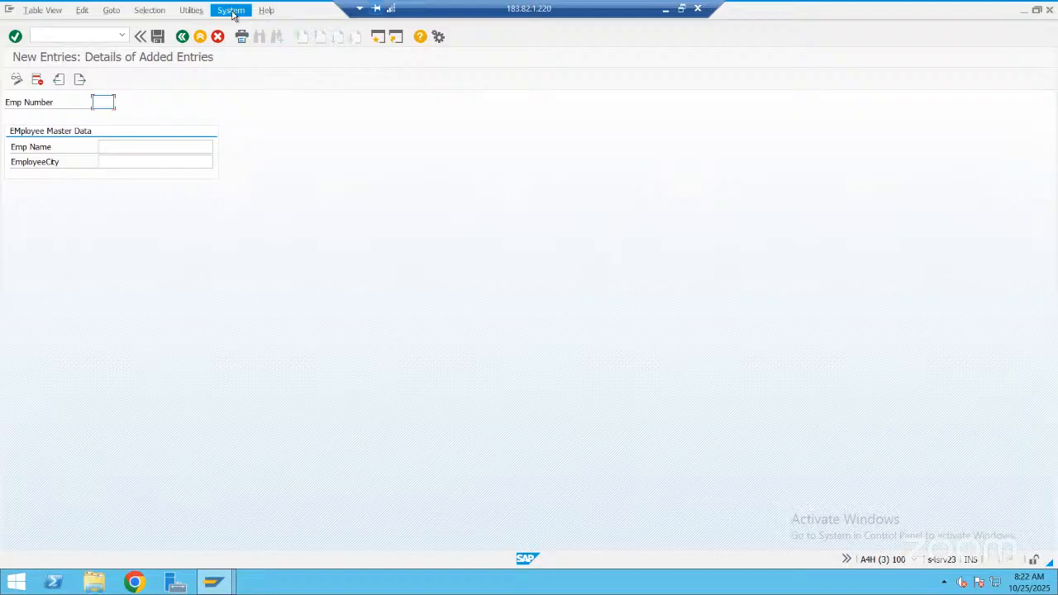
click(232, 12)
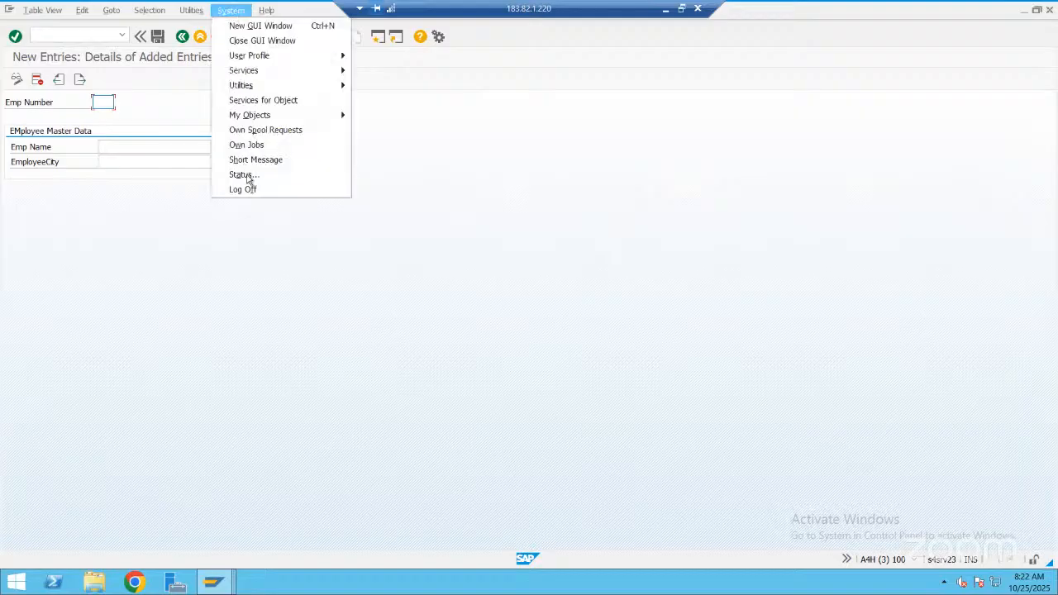
click(247, 175)
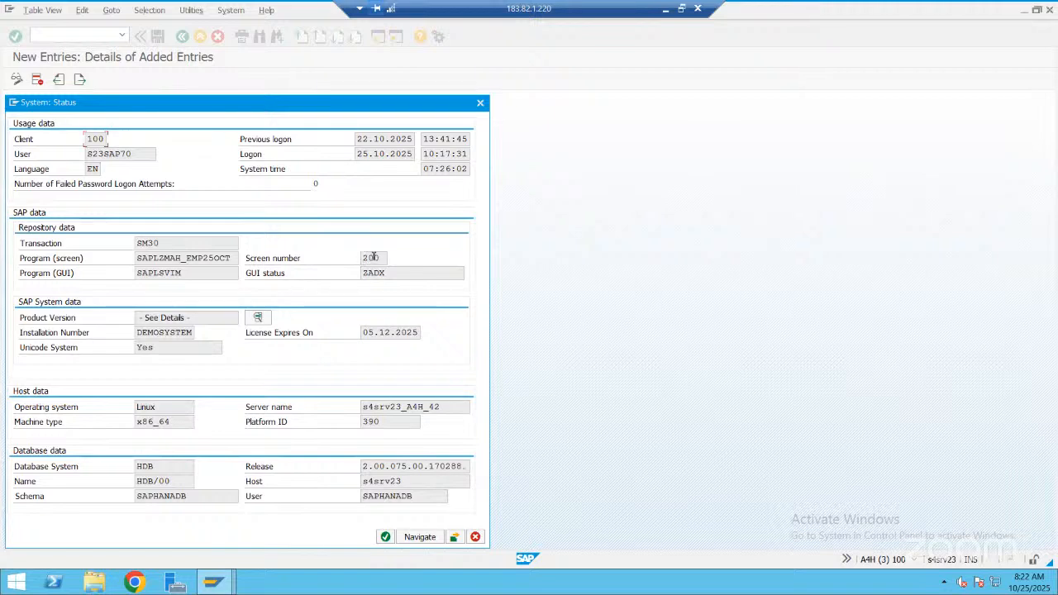
double_click(374, 258)
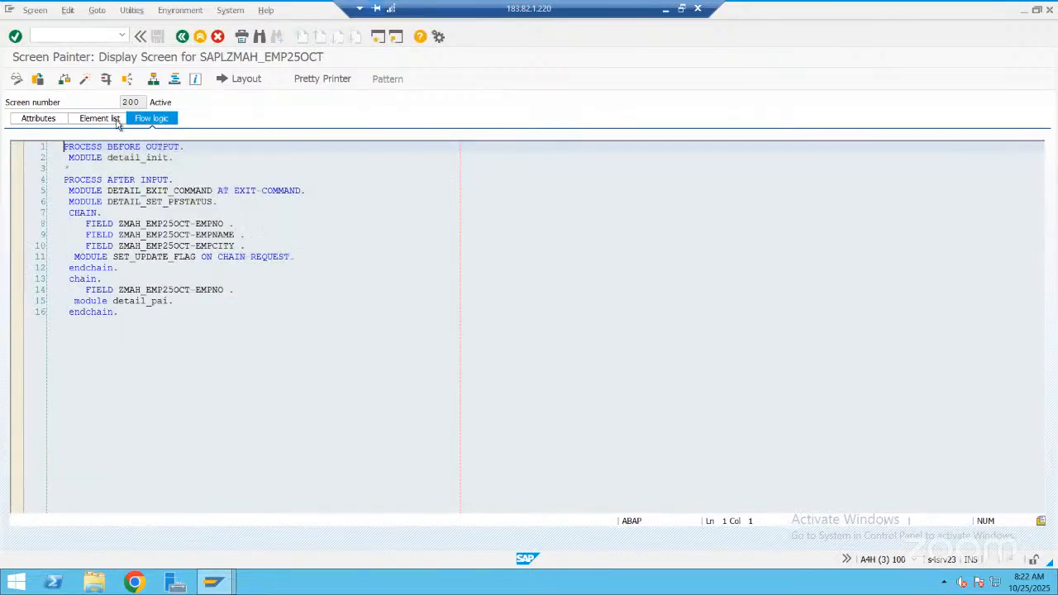
click(116, 120)
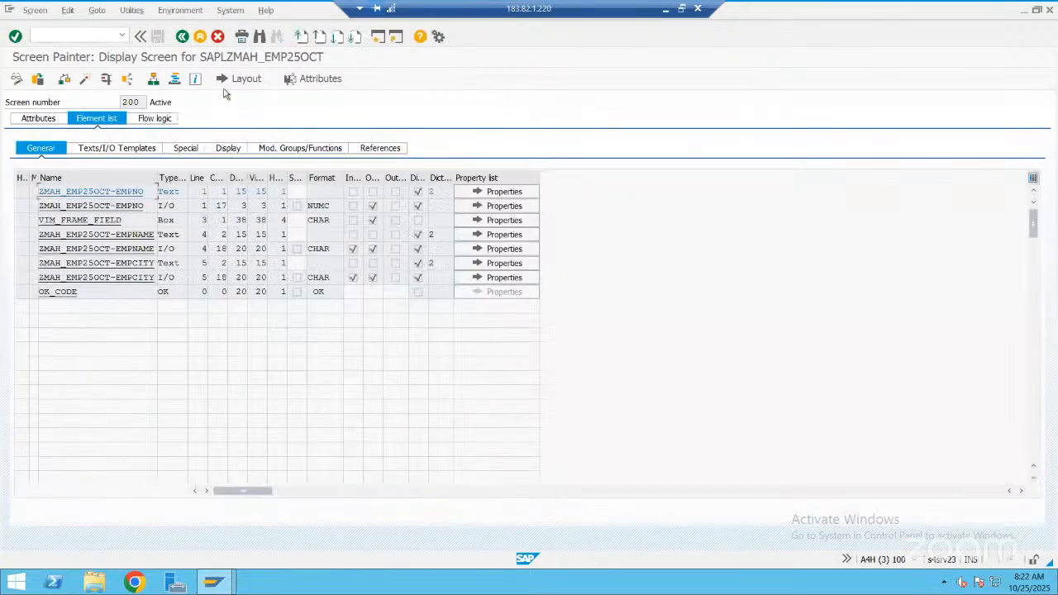
click(246, 79)
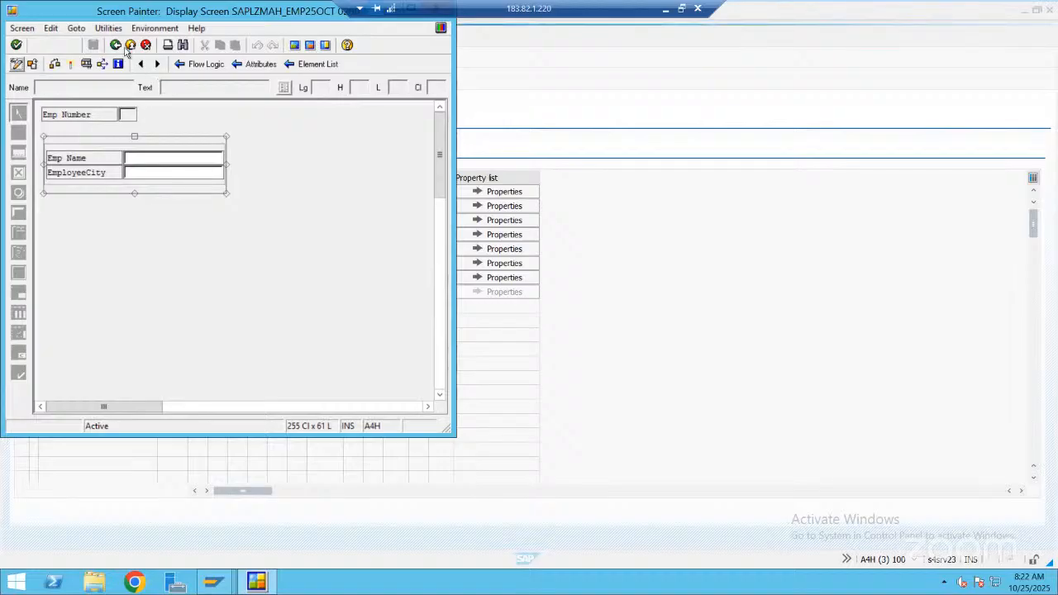
Leave the Screen Painter layout and close the system status to return to the blank new employee entry form
click(115, 45)
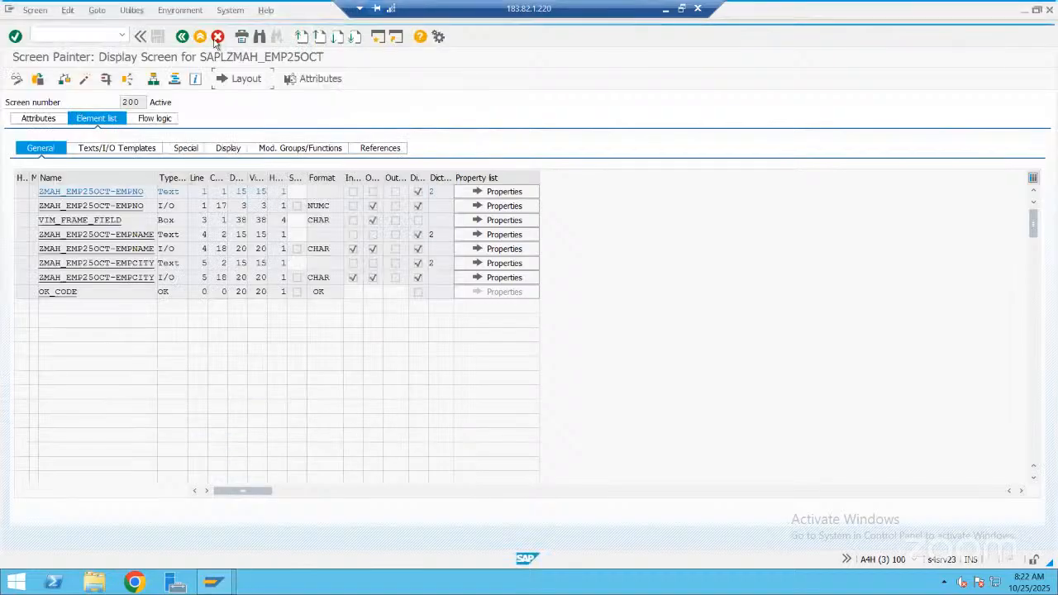
click(187, 39)
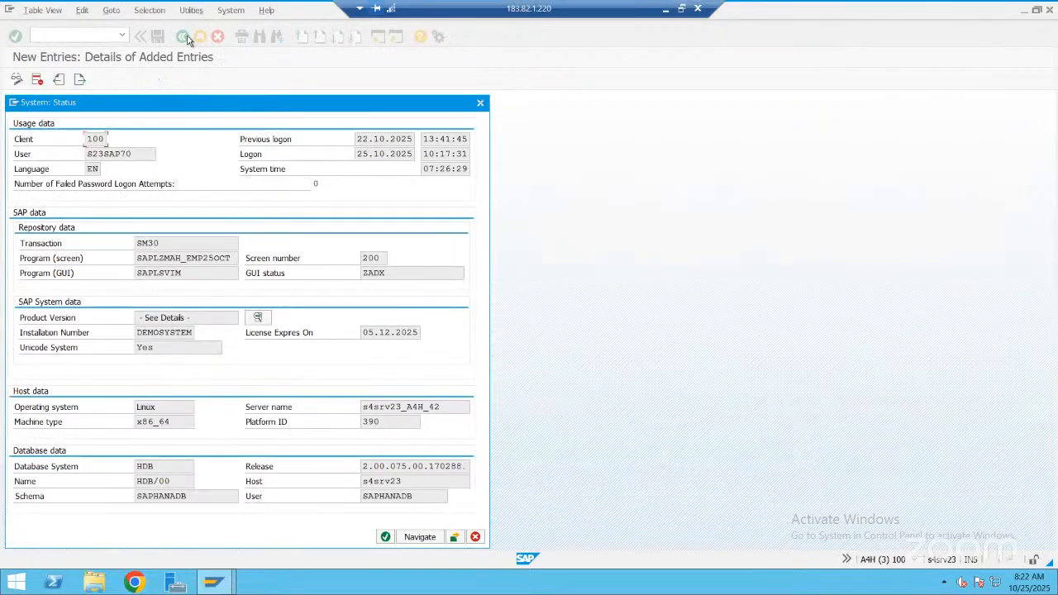
click(481, 103)
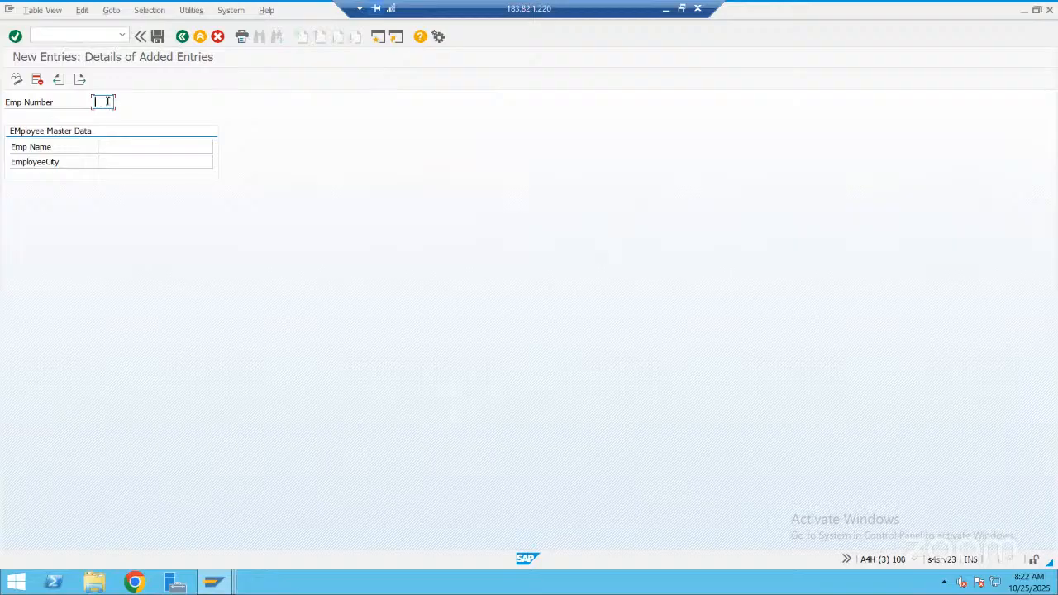
Enter employee number 300 with the employee's name and the city Mumbai, and save the new entry
text(300)
click(109, 145)
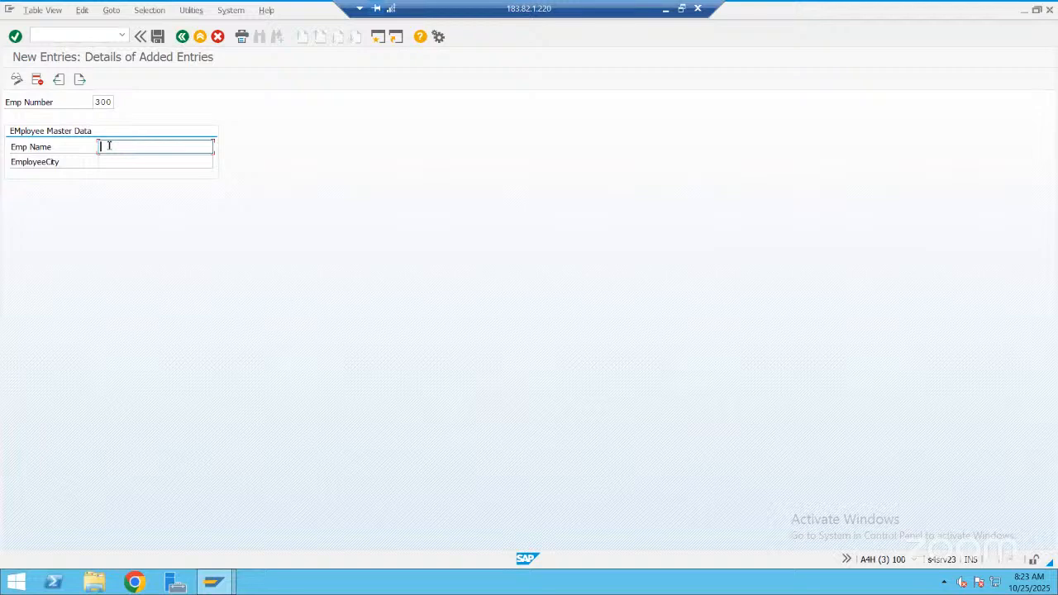
text(sreeni)
click(109, 162)
text(M)
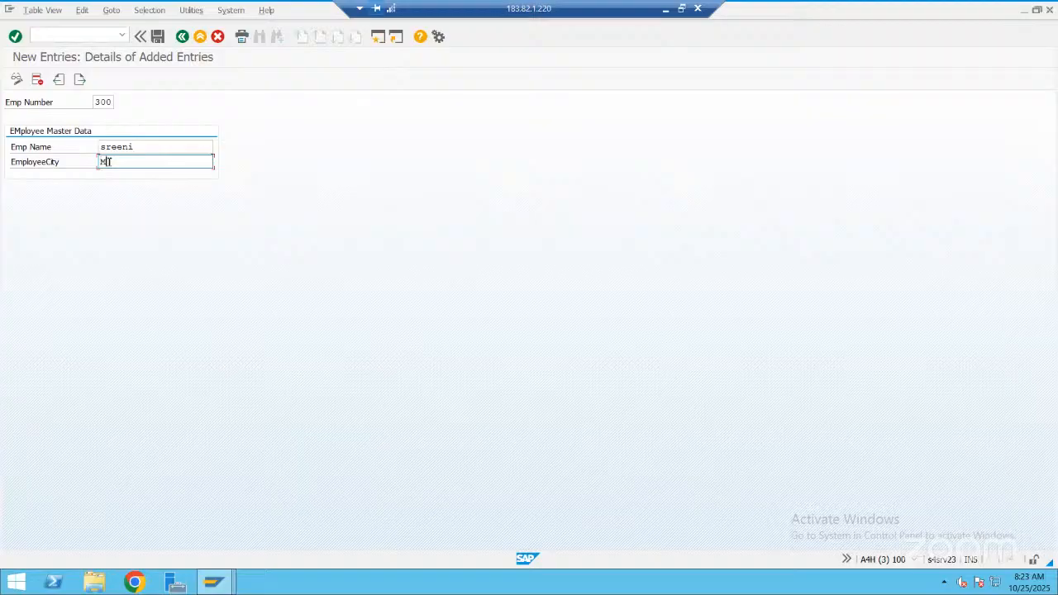
text(umbai)
click(158, 38)
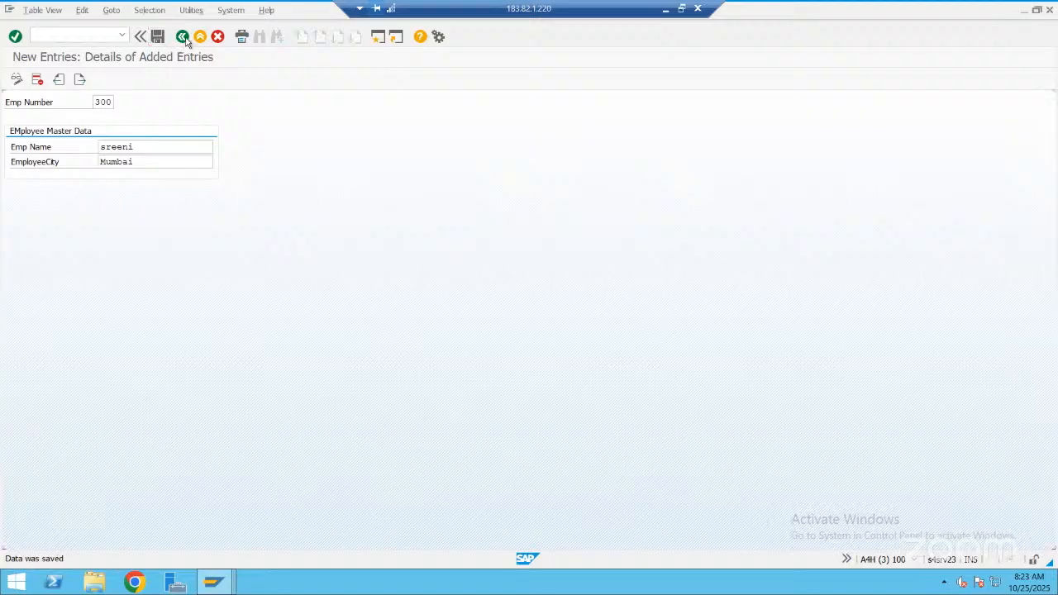
Reopen the full list of employee entries for editing, delete the entry with employee number 300 and save
click(183, 38)
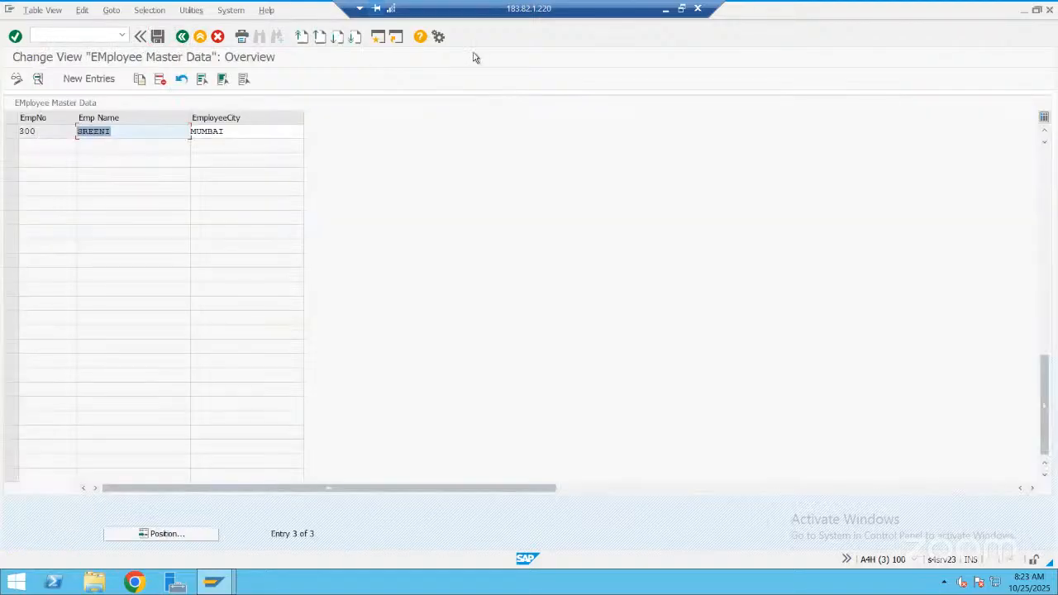
click(183, 37)
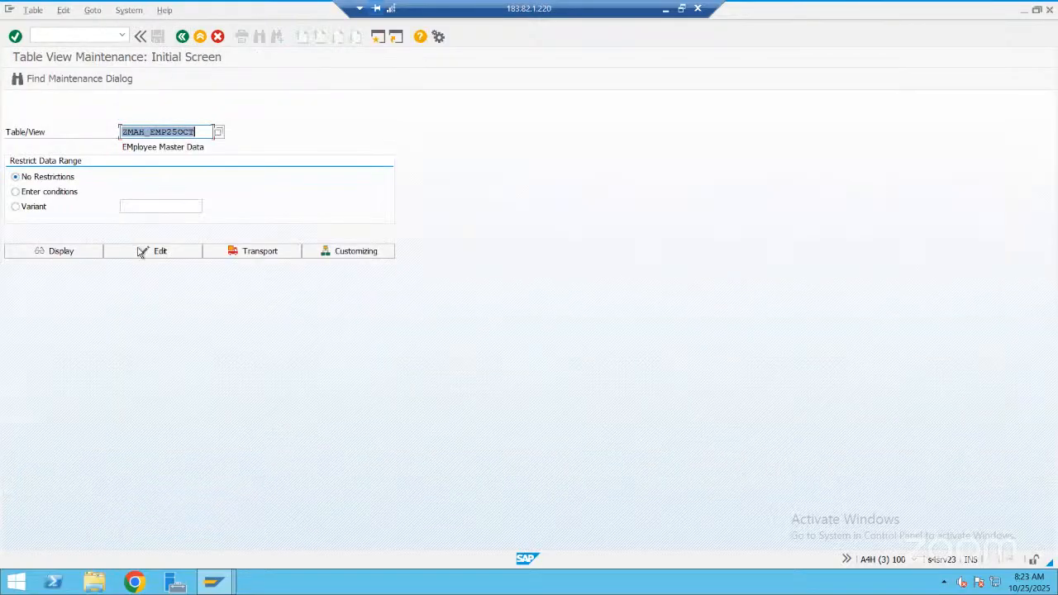
click(140, 252)
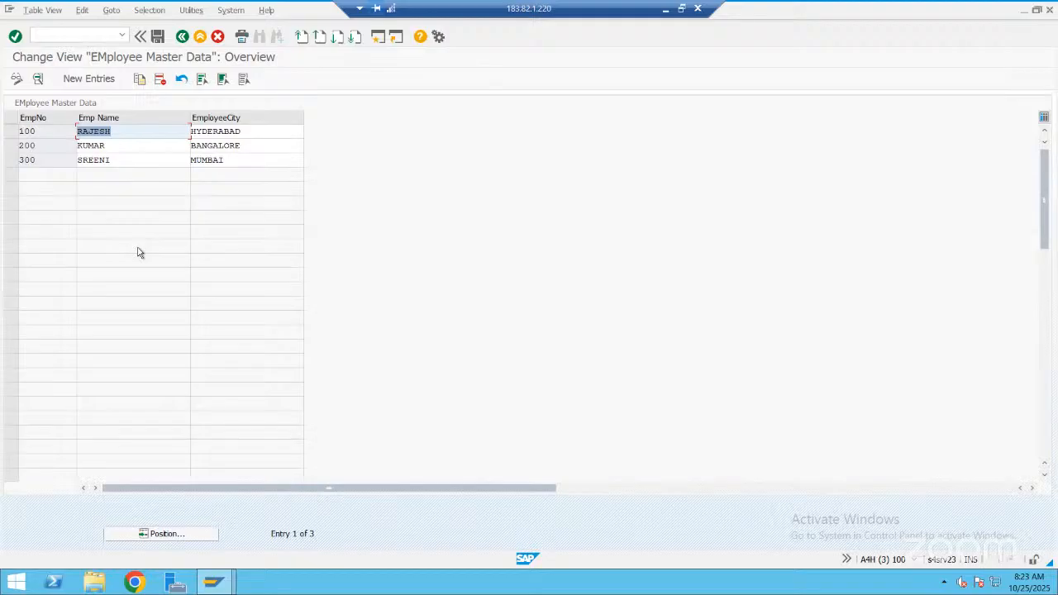
click(10, 159)
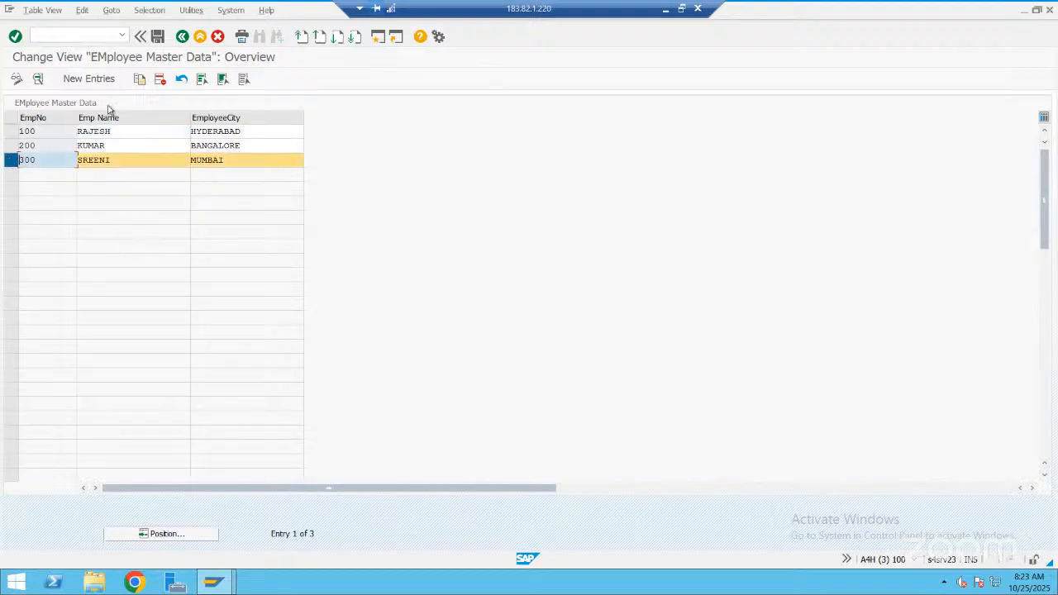
click(160, 80)
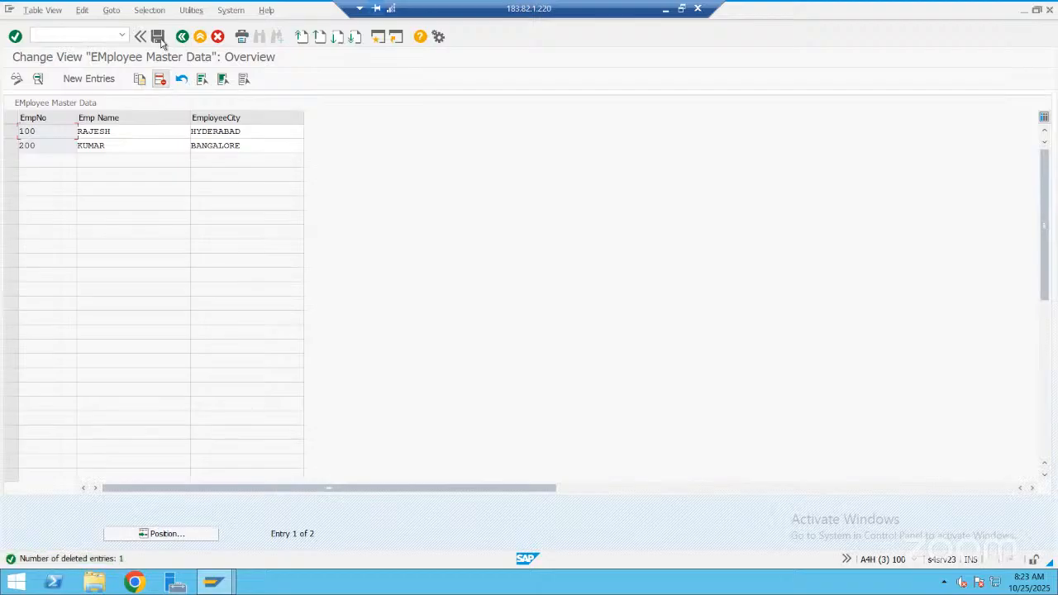
click(162, 40)
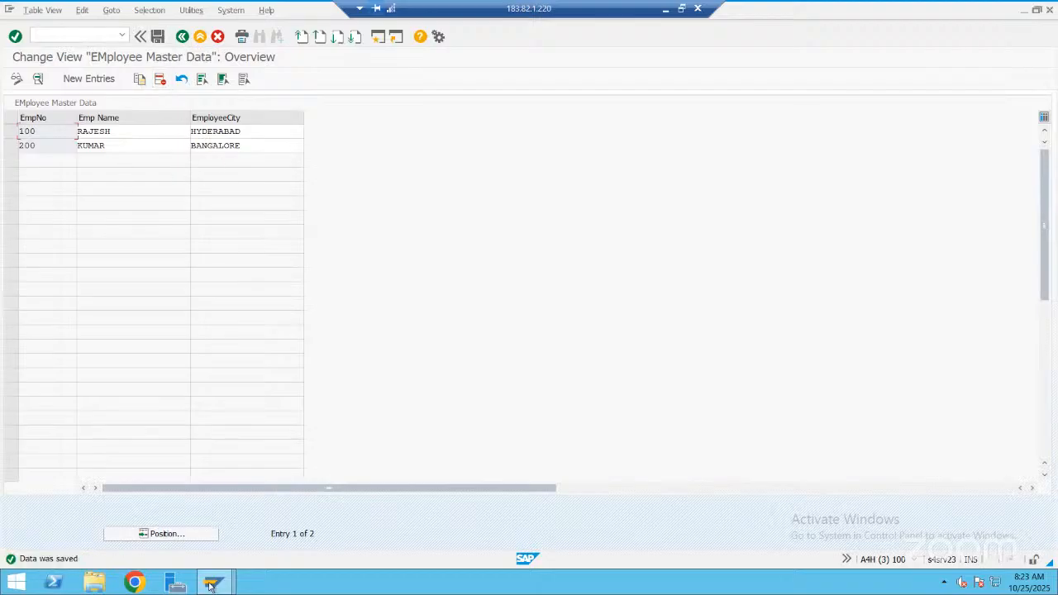
In the session displaying table MARC, open General Table Display and list the entries of table ZMAH_EMP25OCT
mouse_move(213, 583)
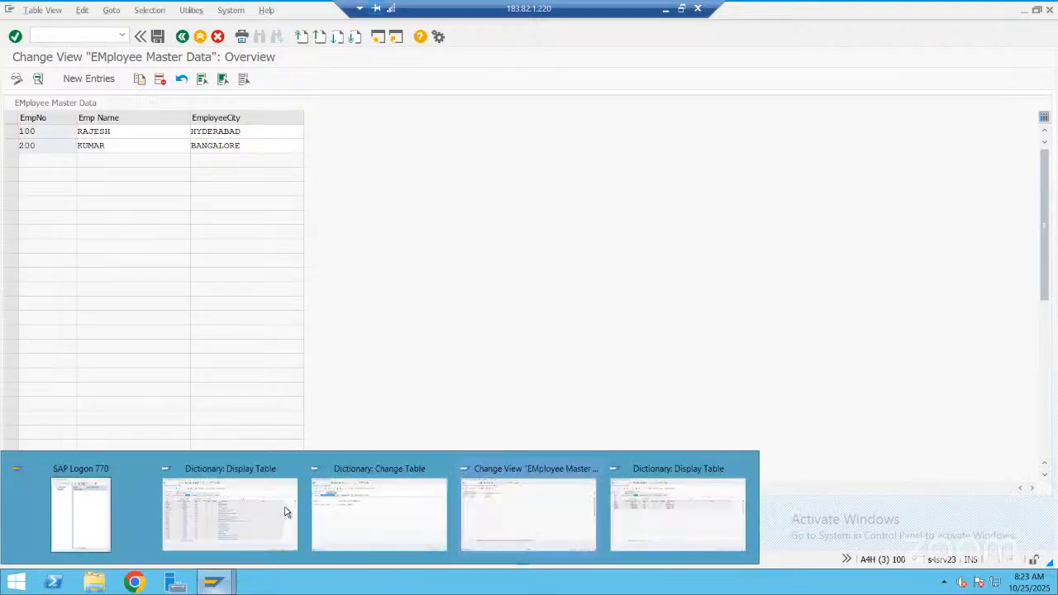
mouse_move(268, 469)
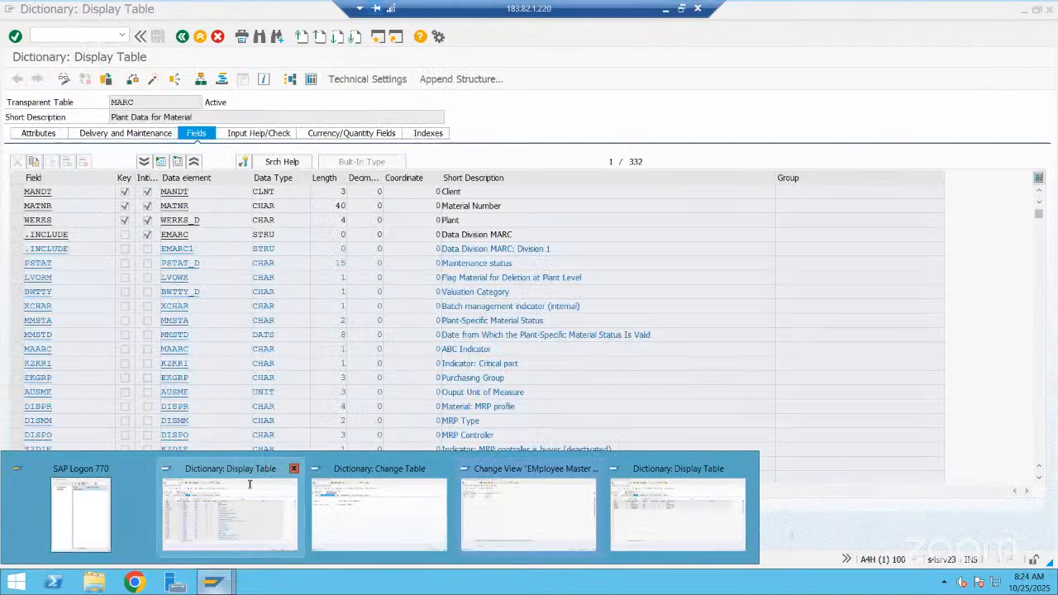
click(91, 33)
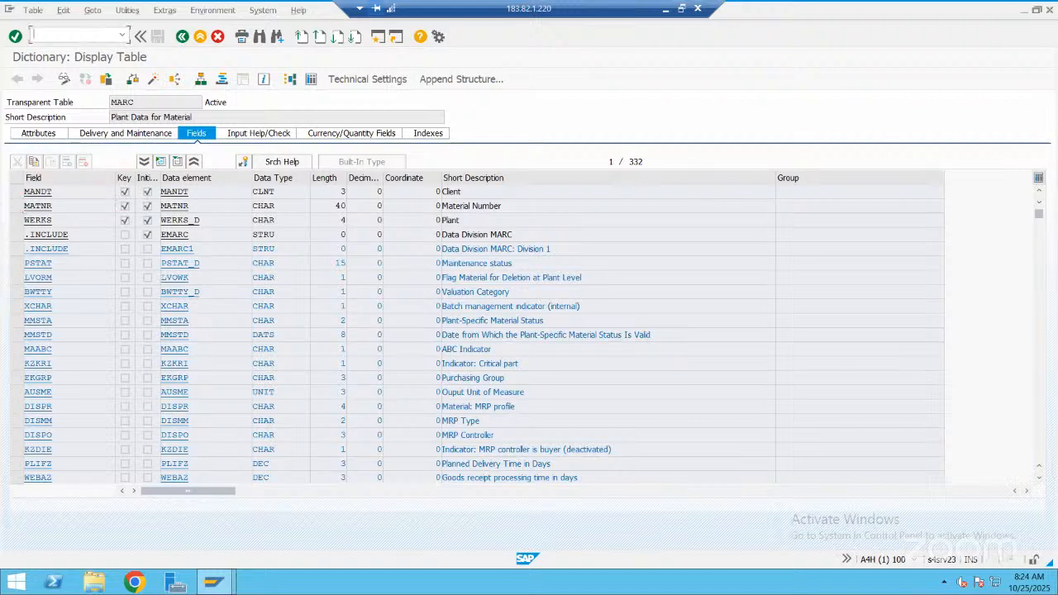
text(/nse16)
key(Return)
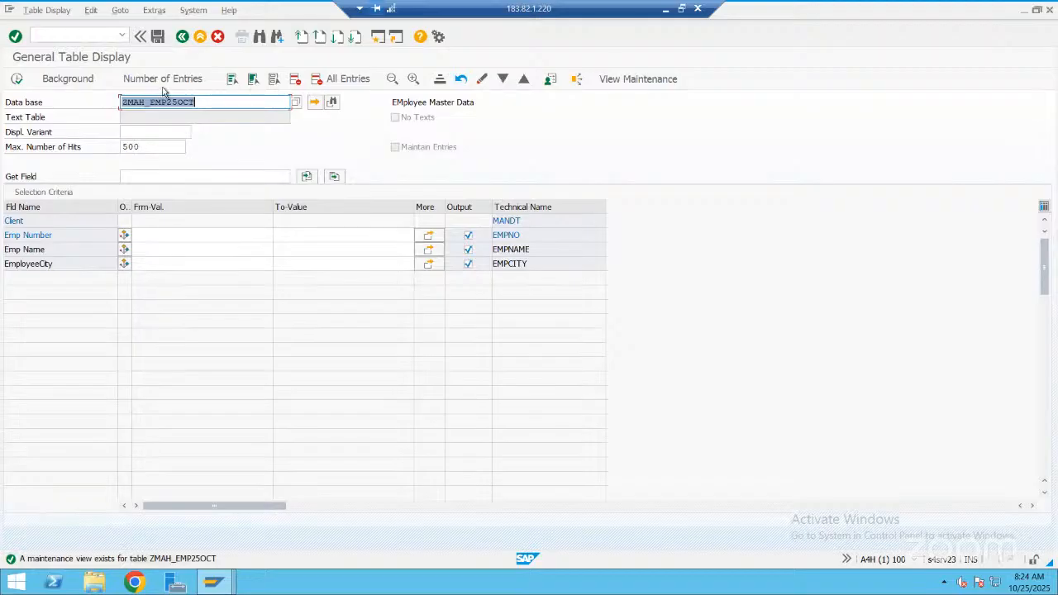
click(17, 78)
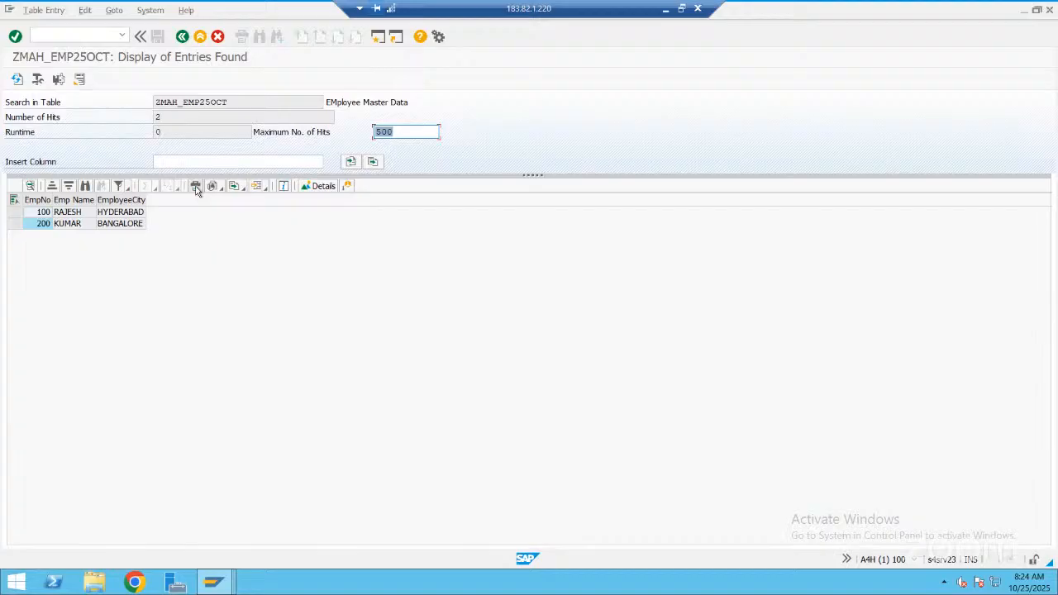
Compare the entries found for ZMAH_EMP25OCT with those in the employee master data maintenance overview
key(alt)
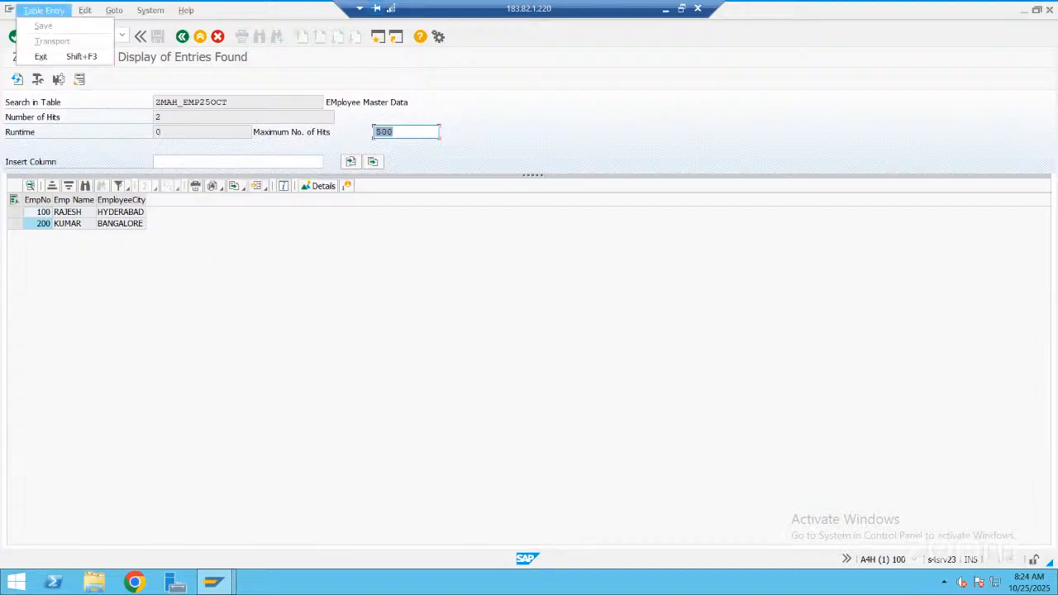
click(223, 577)
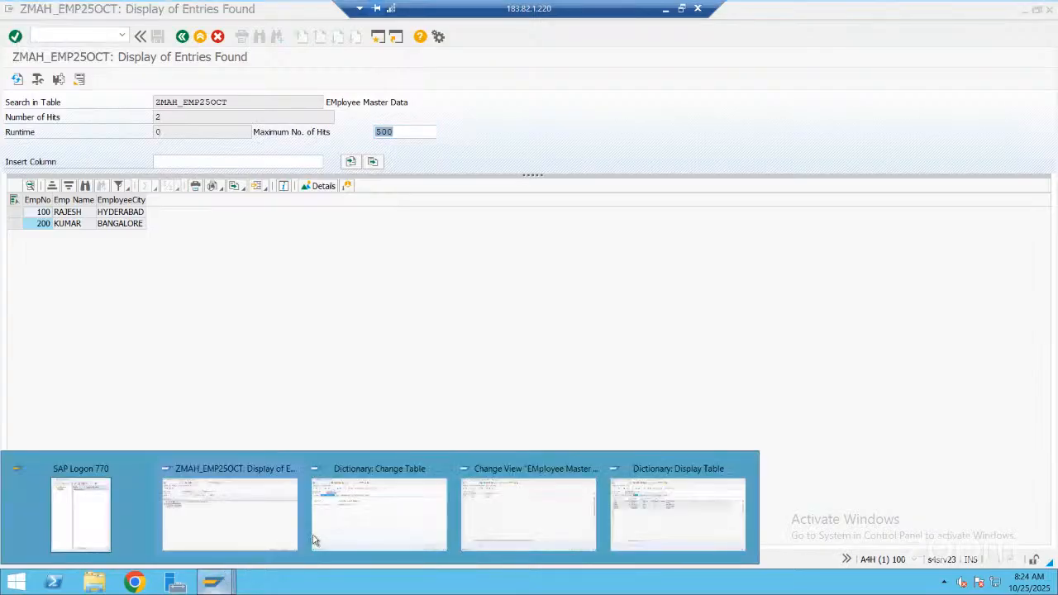
click(499, 481)
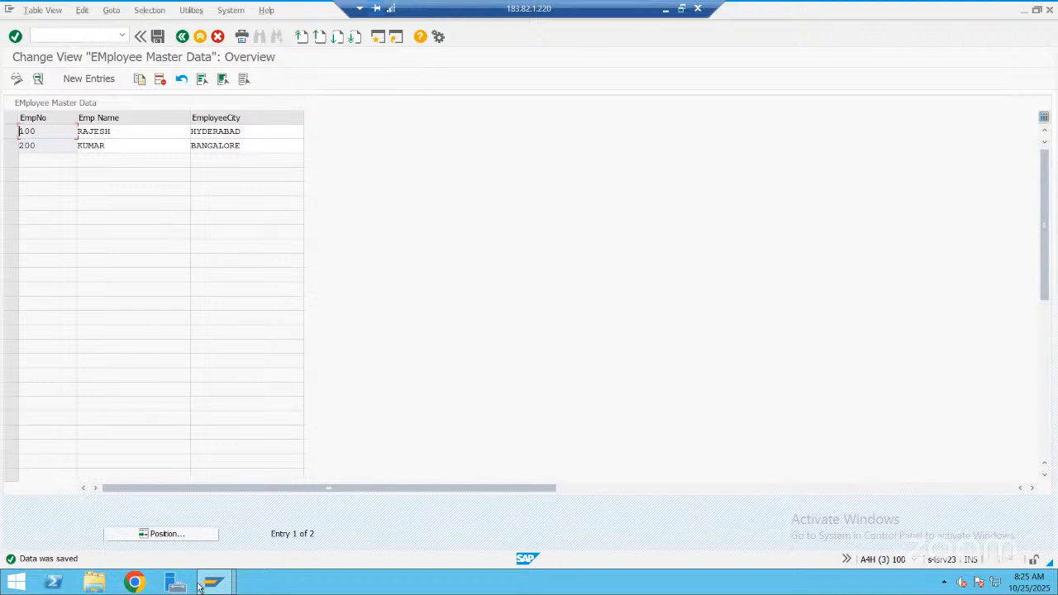
mouse_move(212, 582)
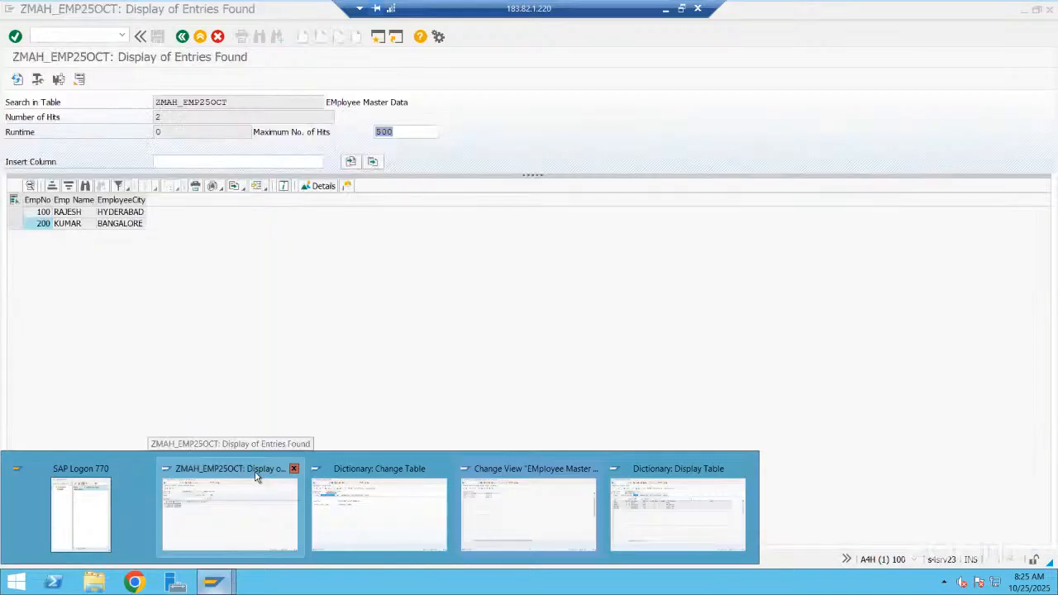
click(258, 476)
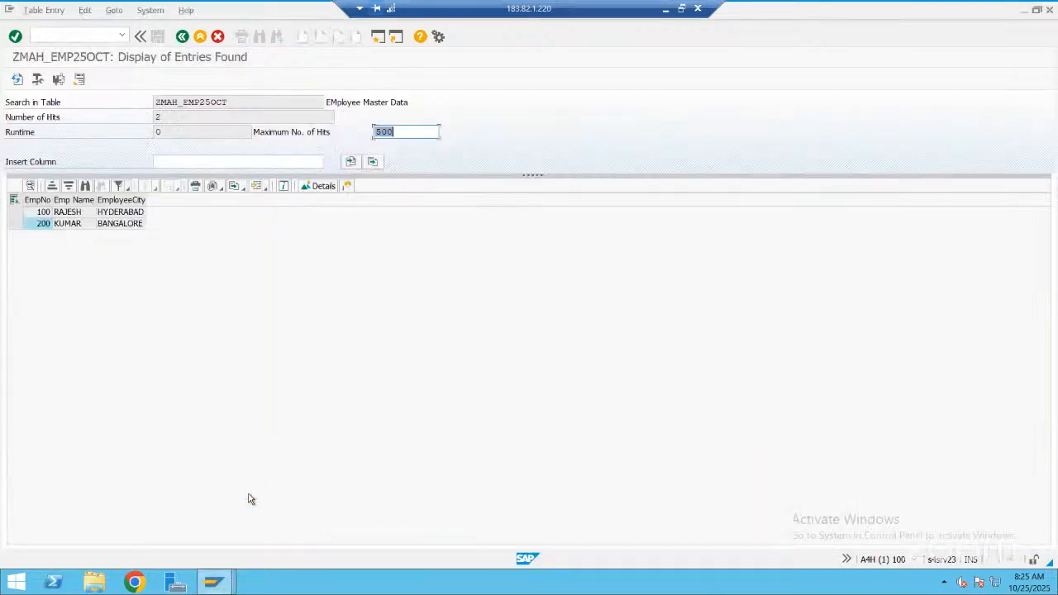
mouse_move(227, 583)
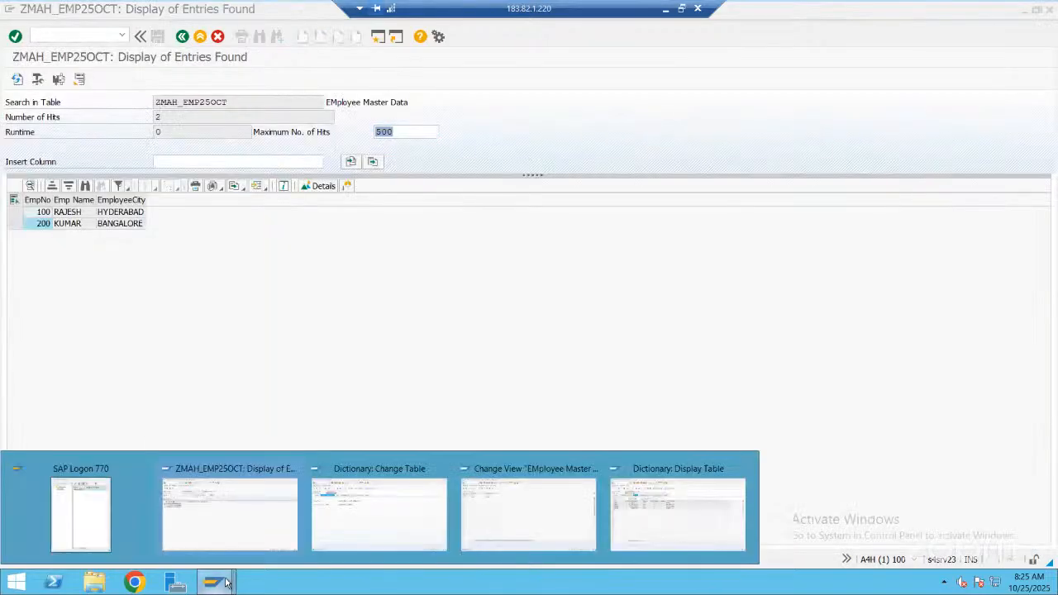
click(532, 477)
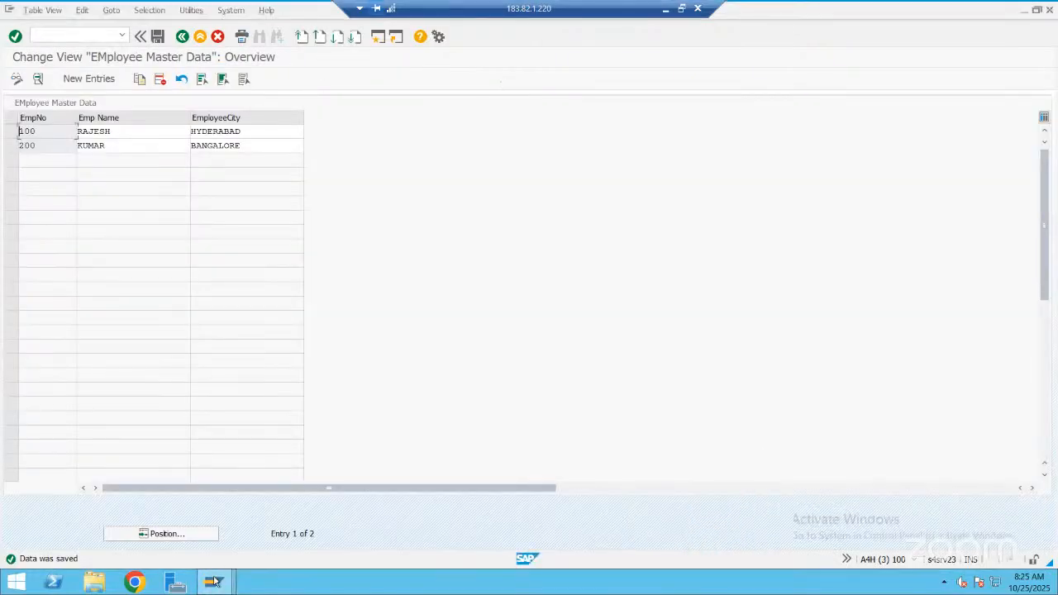
mouse_move(213, 583)
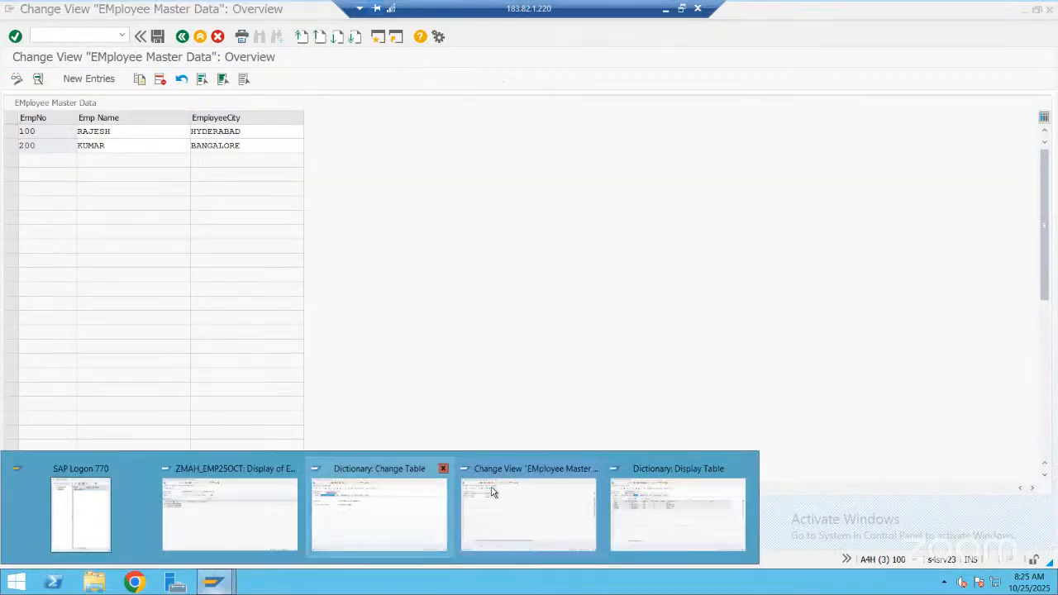
click(266, 464)
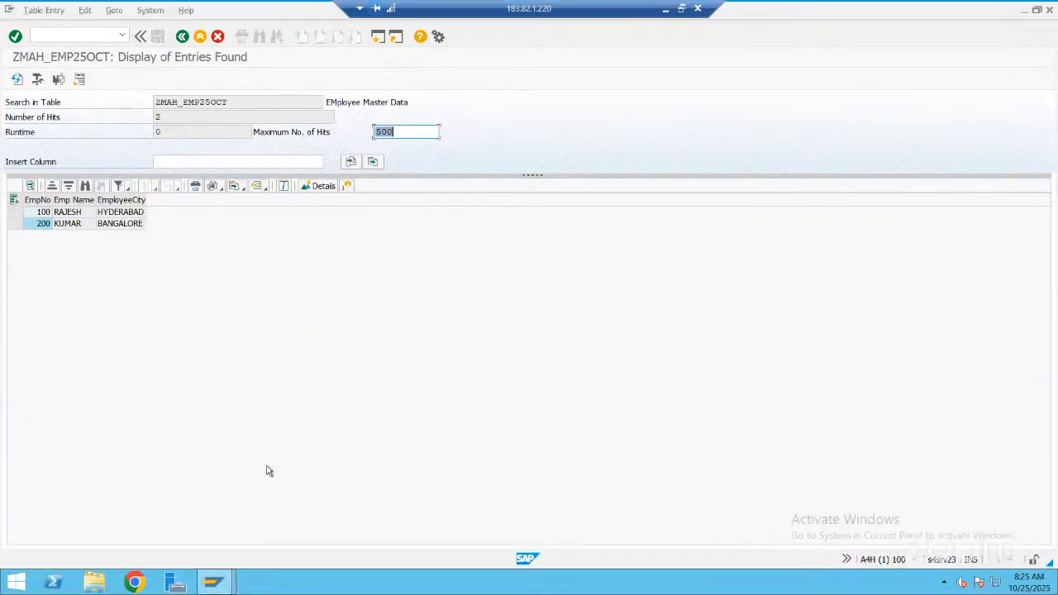
In the session displaying ZMAH_EMP25OCT, return to the ABAP Dictionary initial screen and start creating database table ZMAH_DEPT_OCT
mouse_move(212, 583)
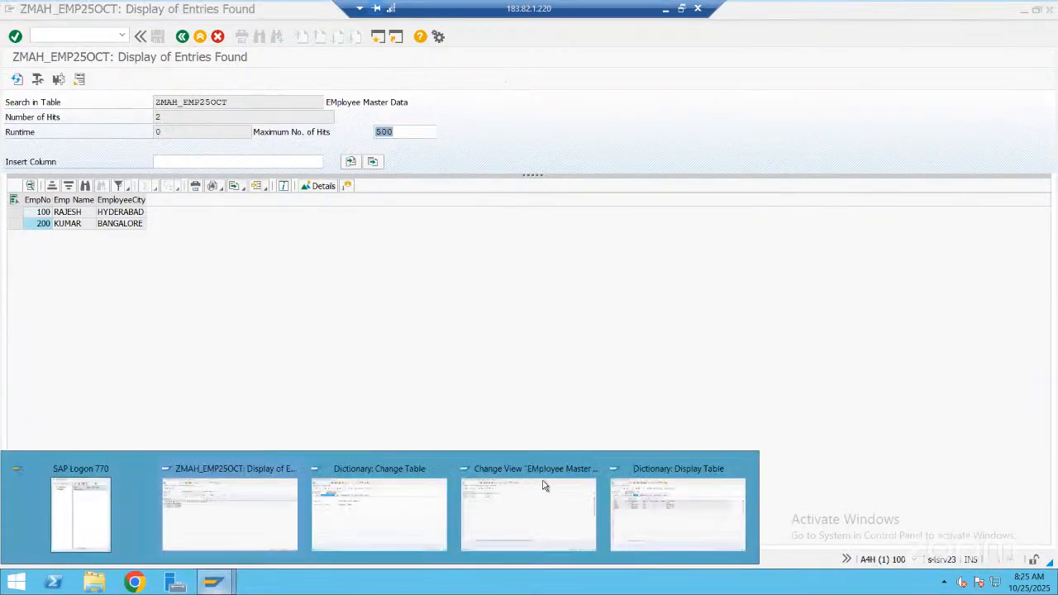
click(668, 471)
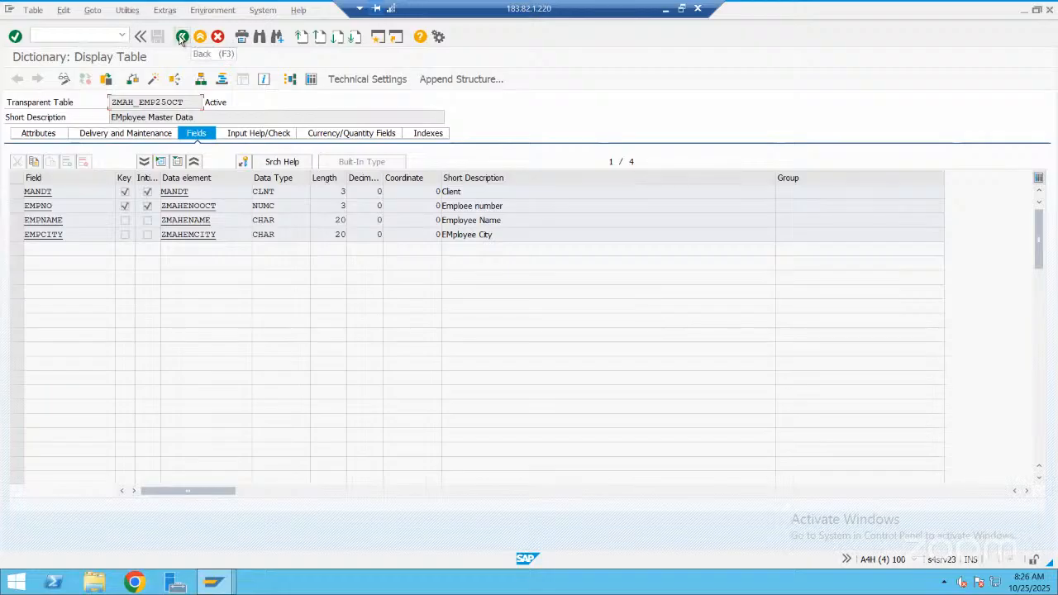
click(182, 38)
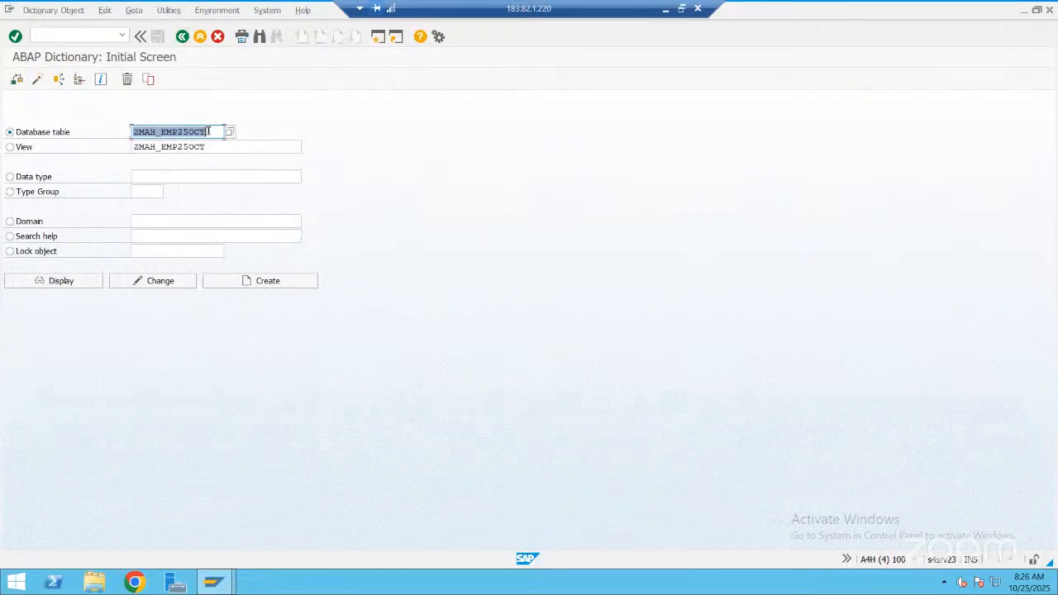
click(209, 132)
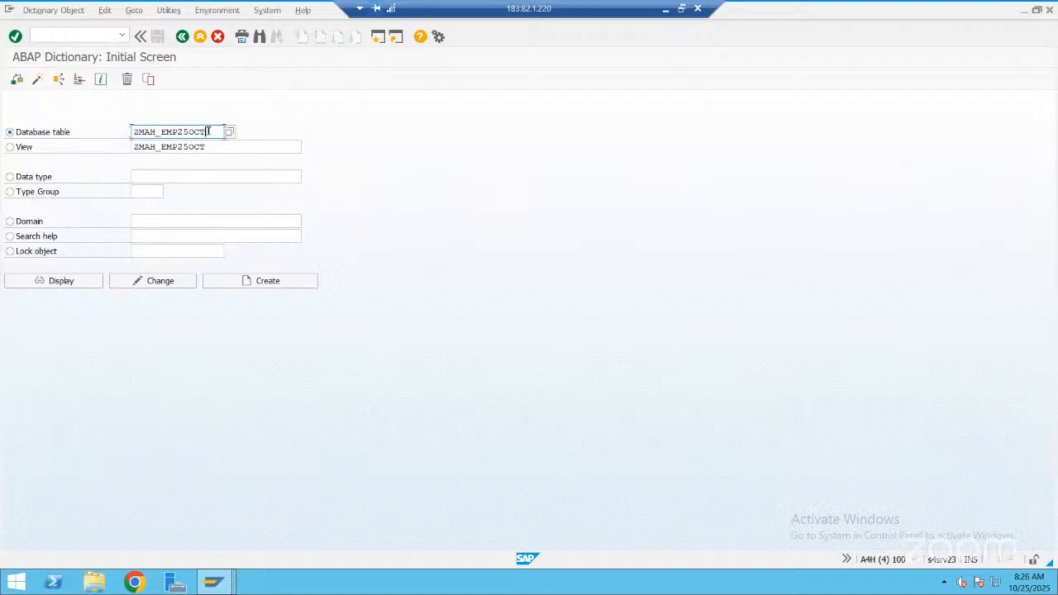
key(BackSpace)
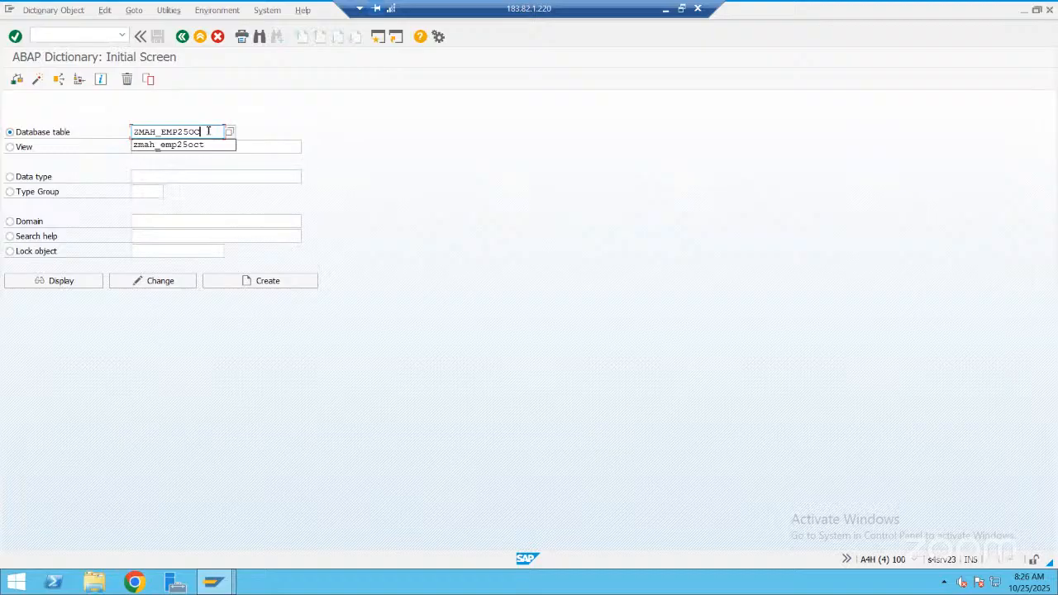
key(BackSpace)
key(BackSpace)
key(BackSpace)
key(BackSpace)
key(BackSpace)
key(BackSpace)
key(BackSpace)
text(d)
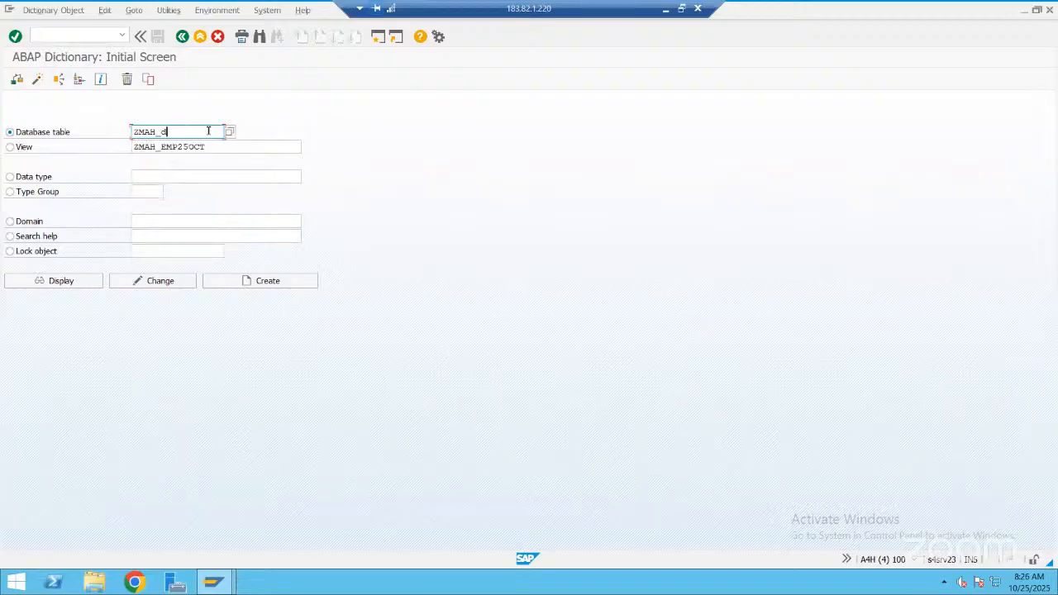
text(ept_oct)
click(240, 281)
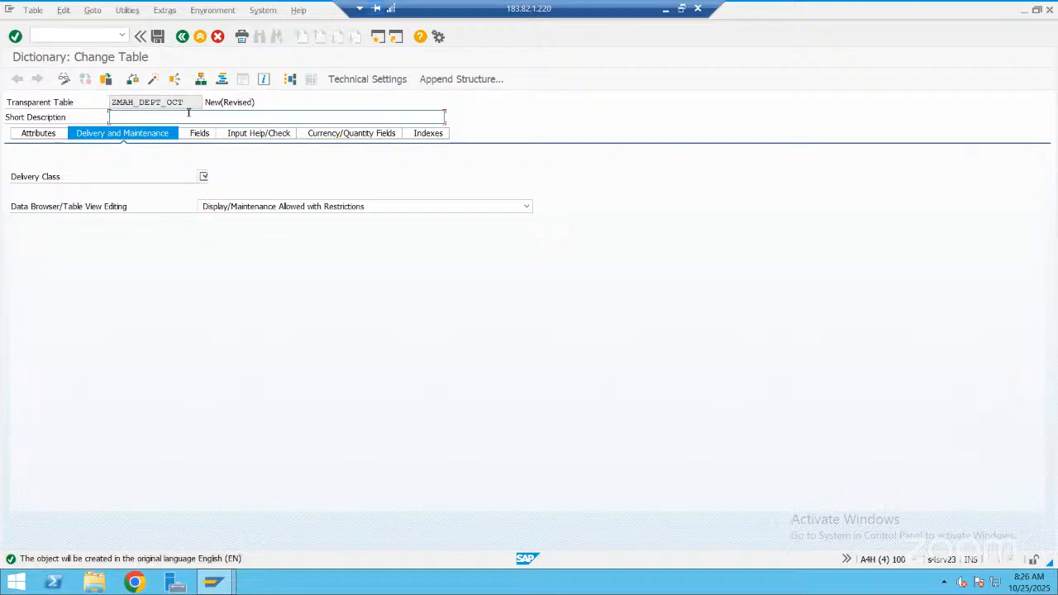
Give the new table the short description "Dept Table" and choose delivery class A, Application table (master and transaction data)
text(Dept Table)
click(211, 177)
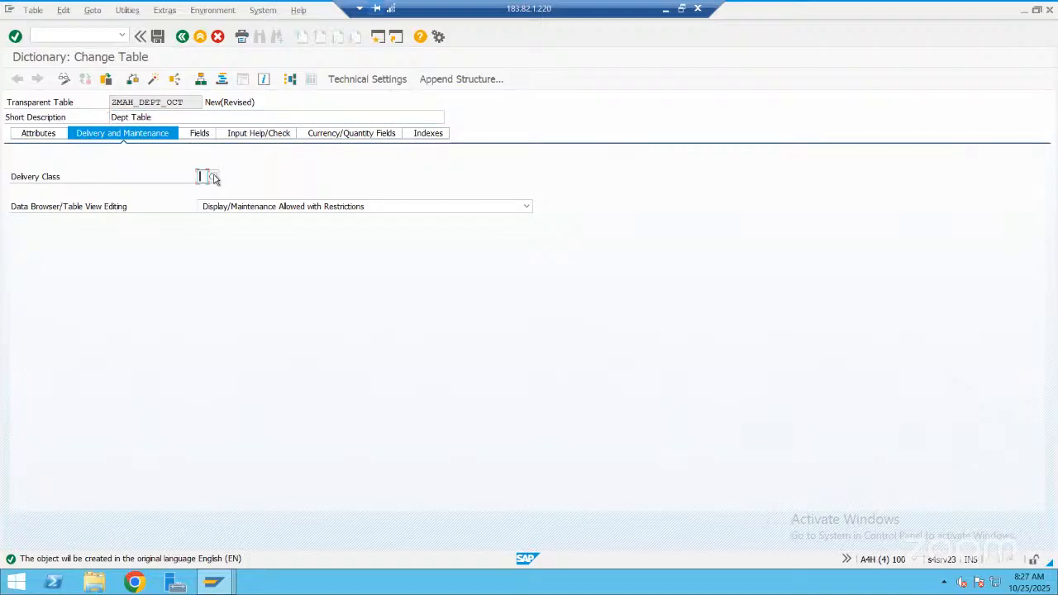
click(213, 179)
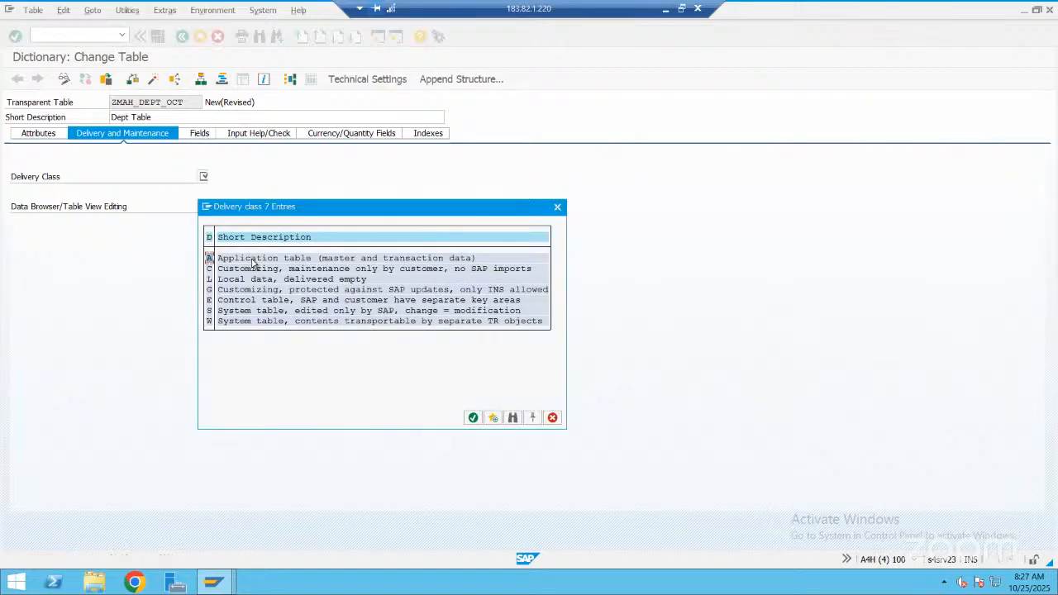
double_click(253, 262)
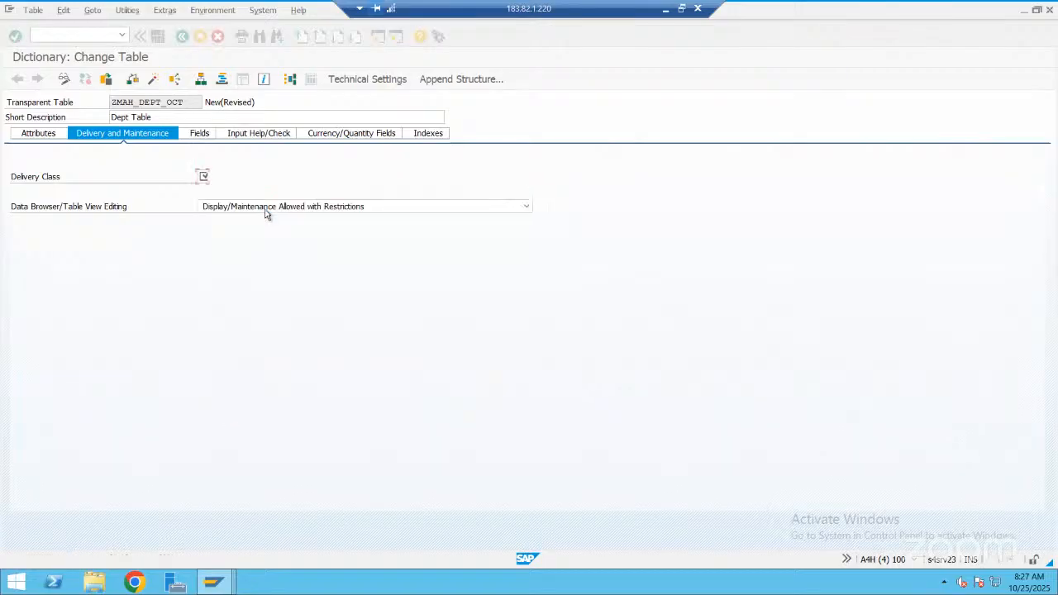
Set the table's data browser and table view editing to X, Display/Maintenance Allowed
click(267, 209)
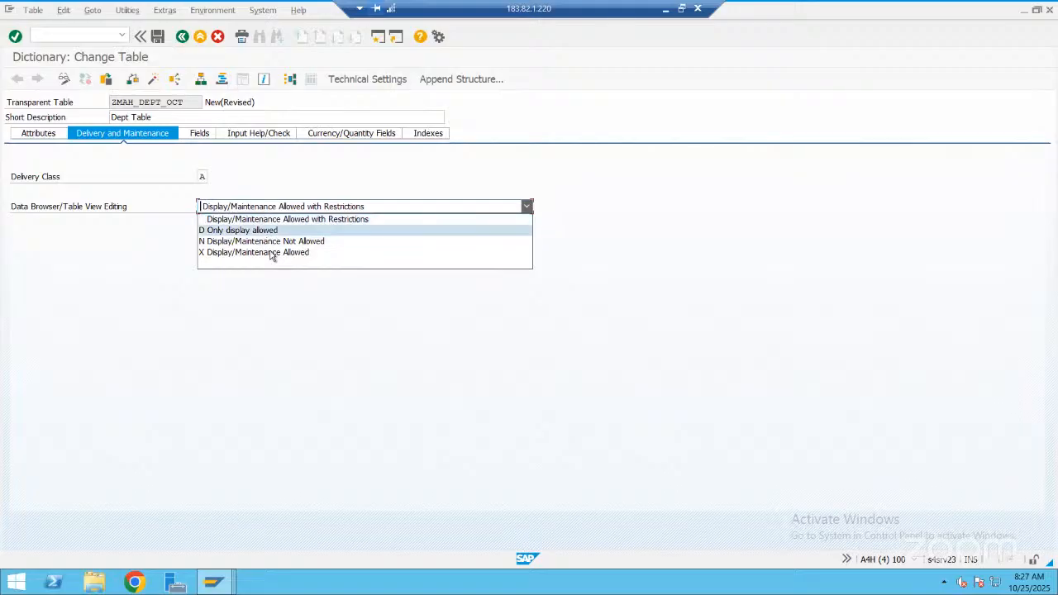
key(Down)
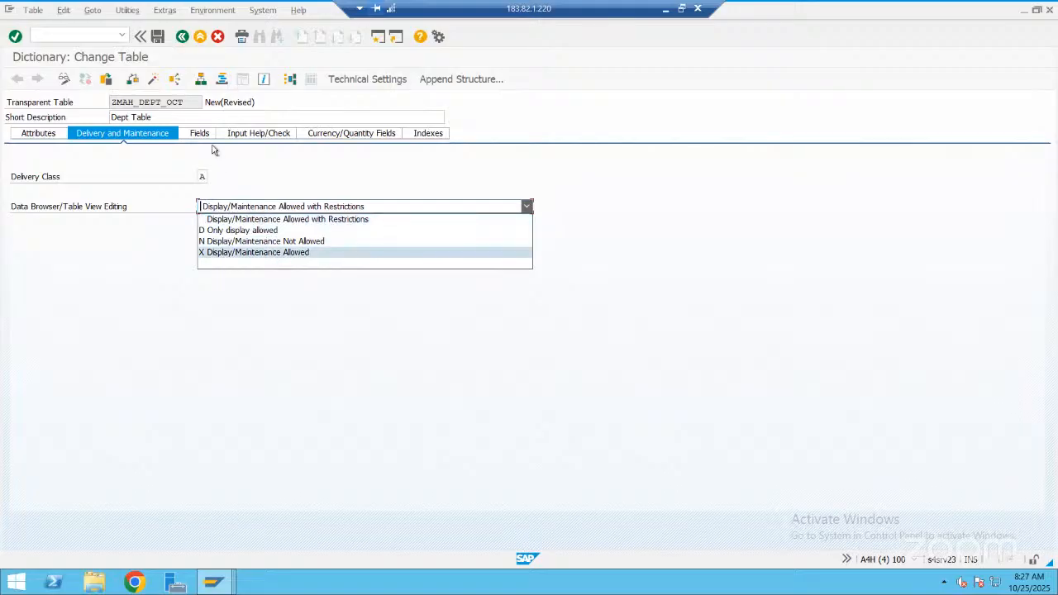
key(Return)
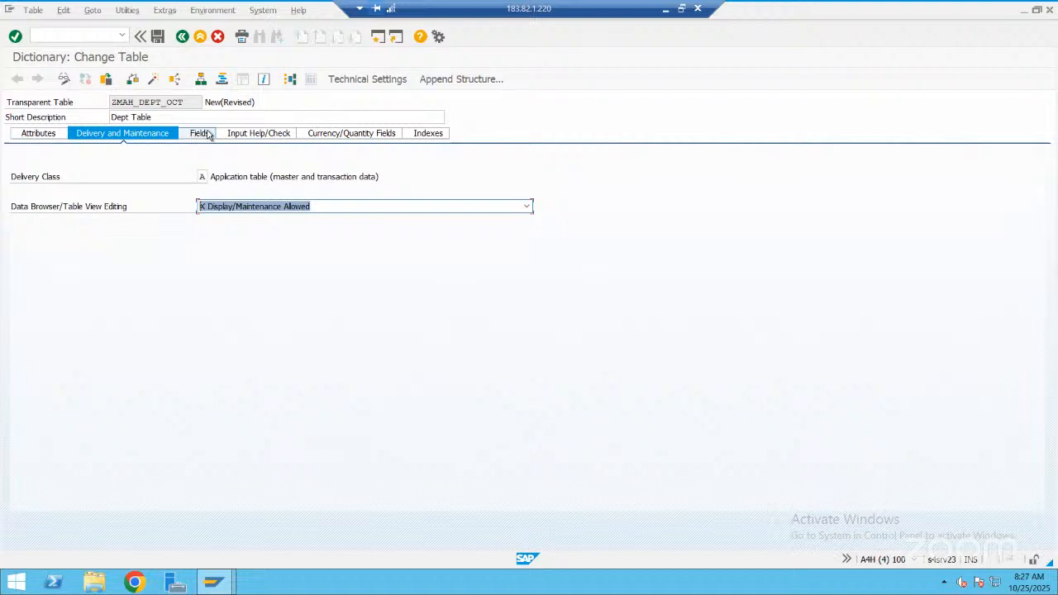
Define the first field MANDT with data element MANDT, flagged as key and initial values
click(202, 133)
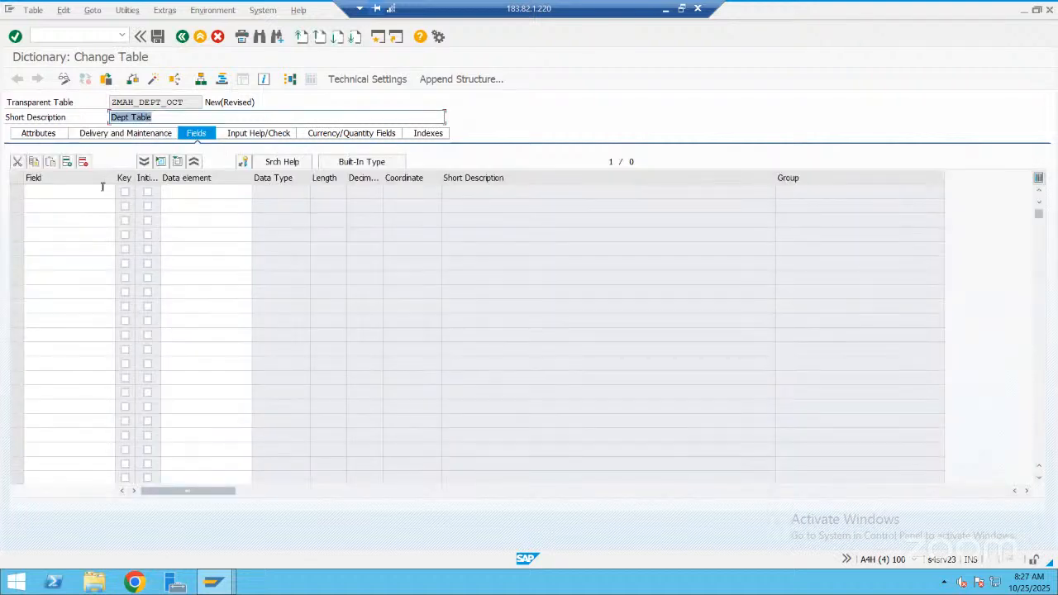
click(102, 187)
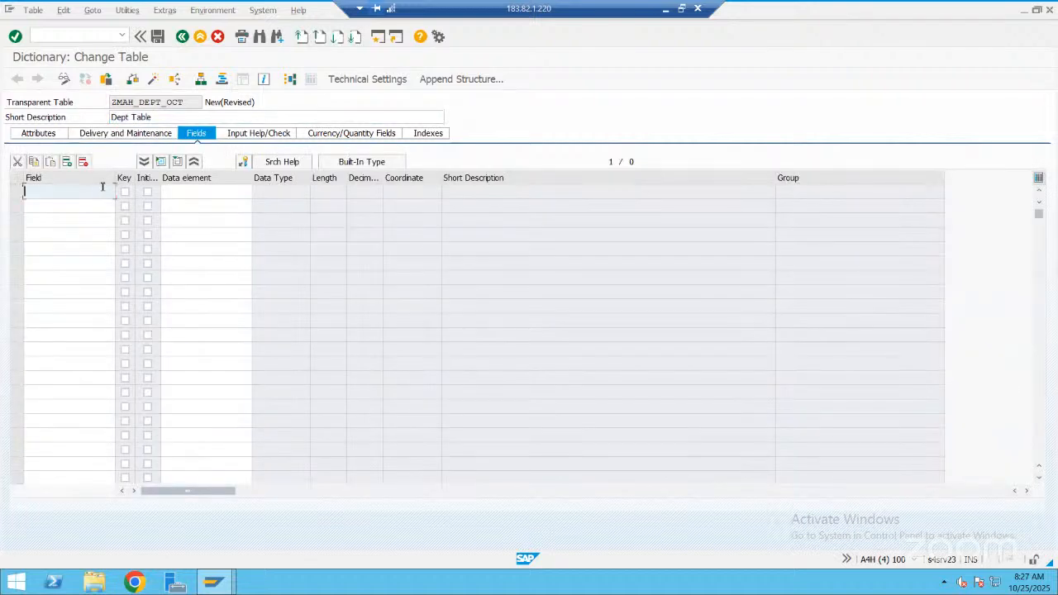
text(mandt)
click(175, 193)
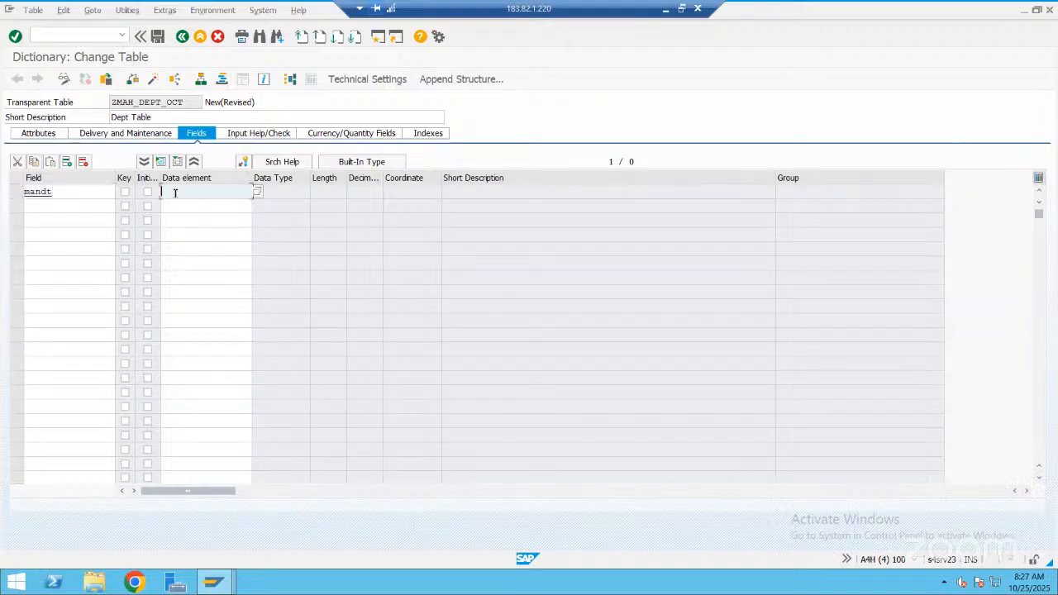
text(mandt)
click(127, 194)
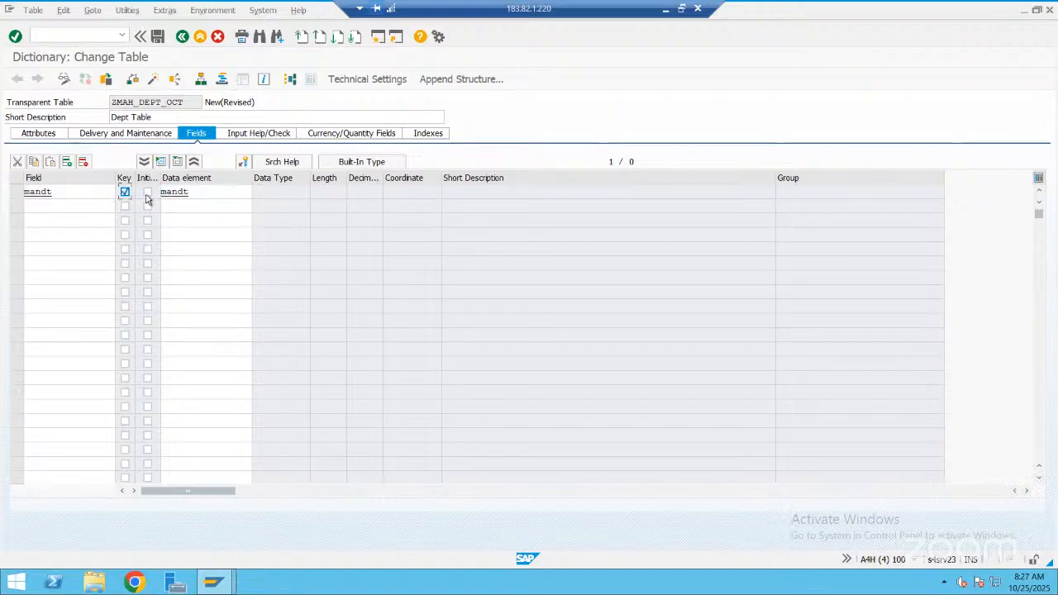
click(215, 191)
key(Return)
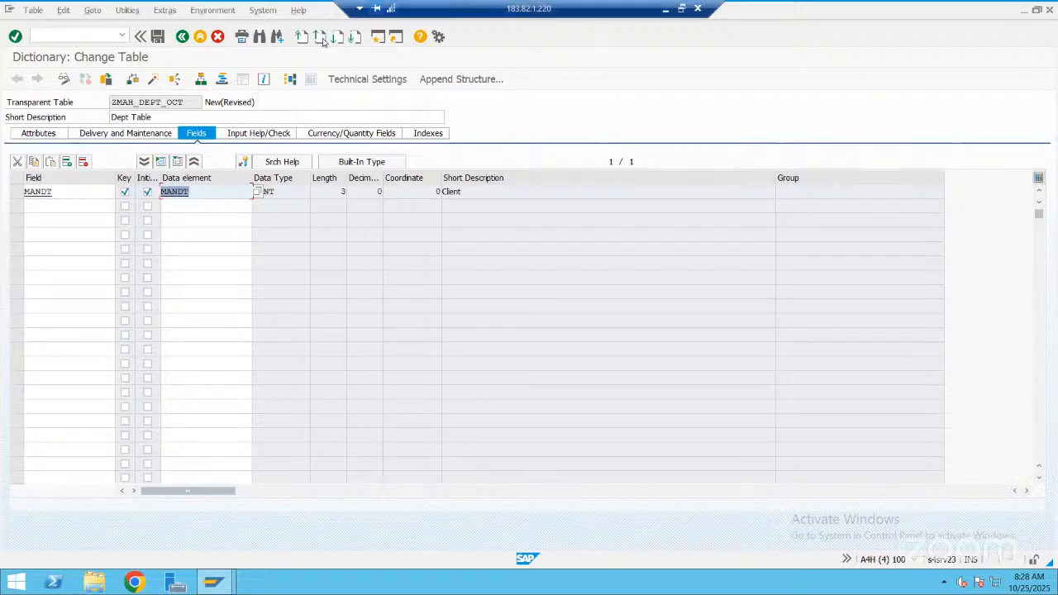
Add a second field deptno below MANDT, flagged as key and initial values, and start entering its data element
click(101, 206)
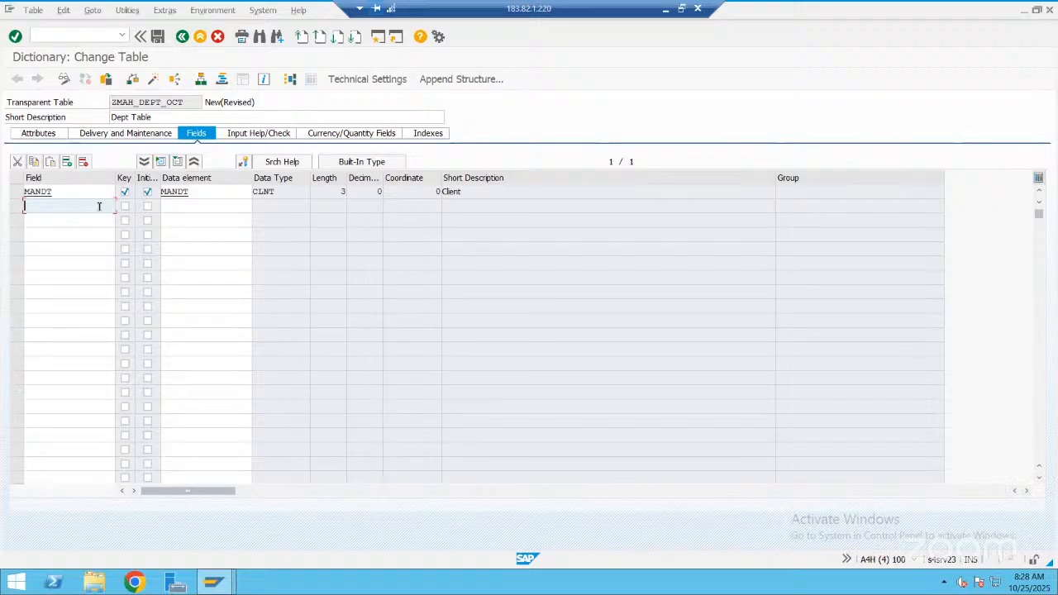
text(d)
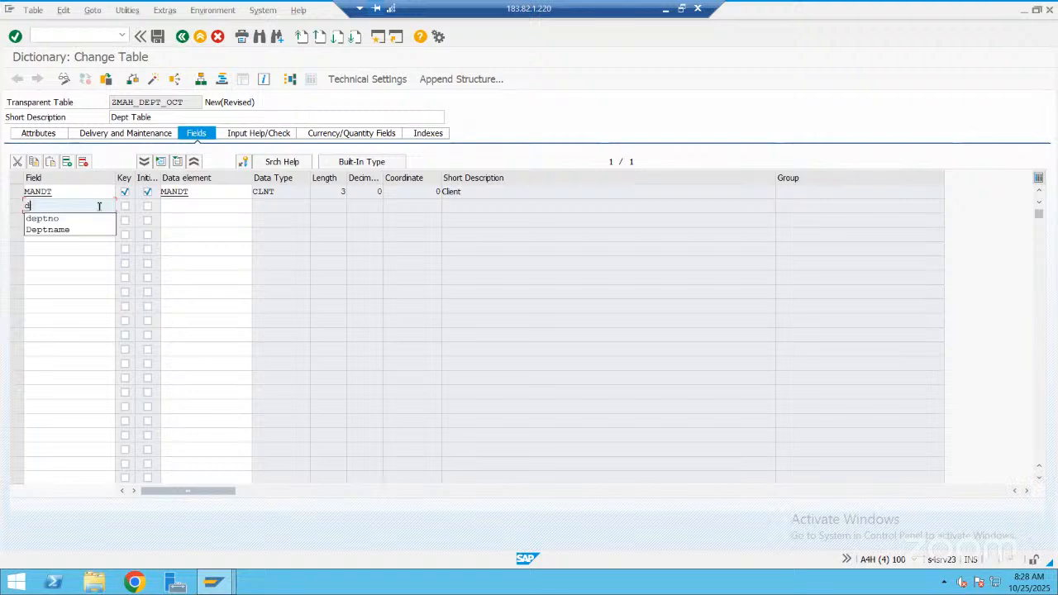
text(eptno)
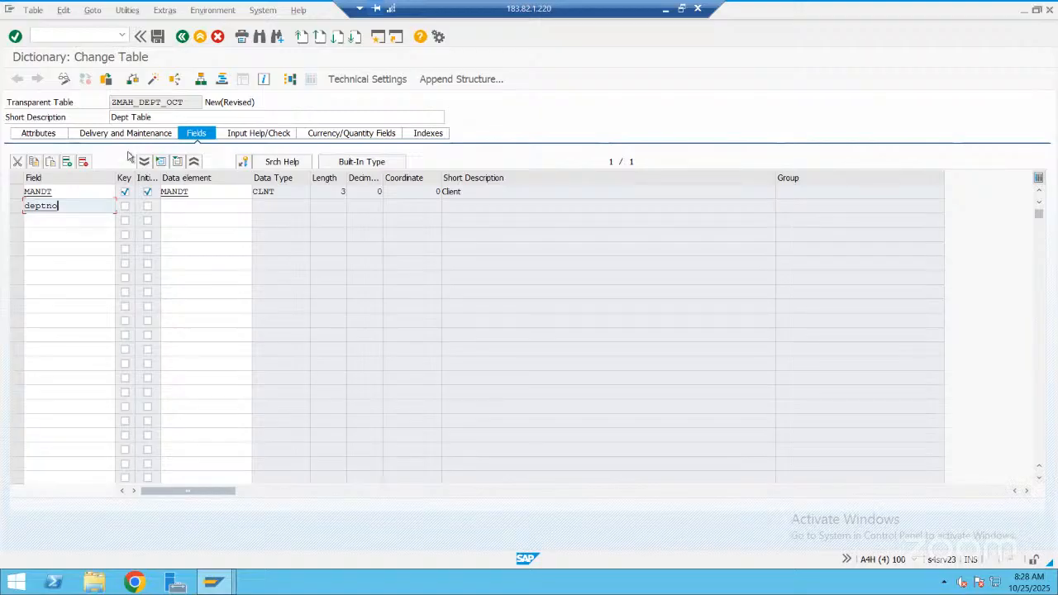
click(135, 208)
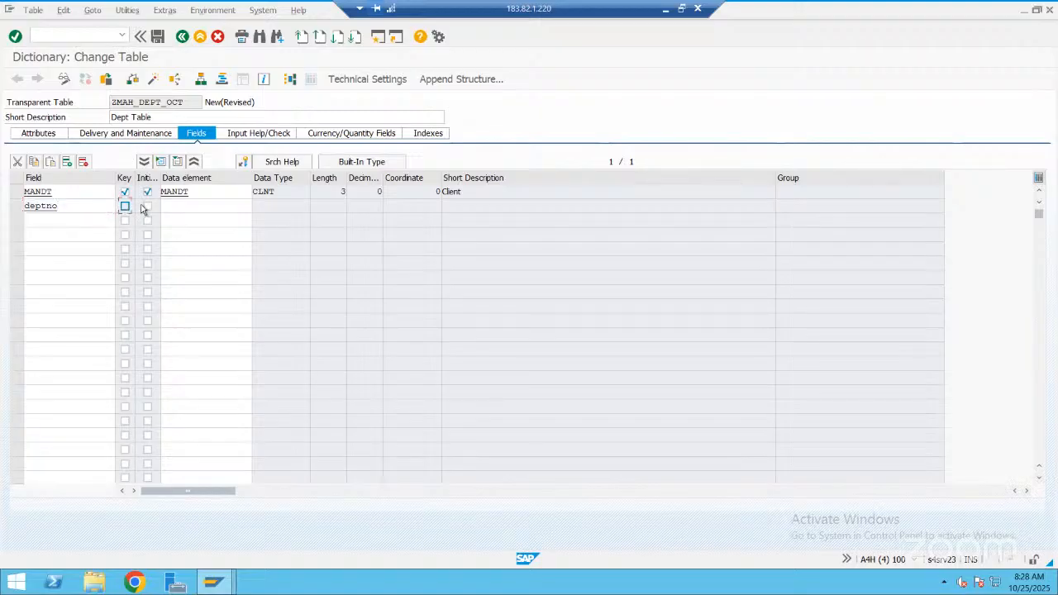
key(space)
click(187, 203)
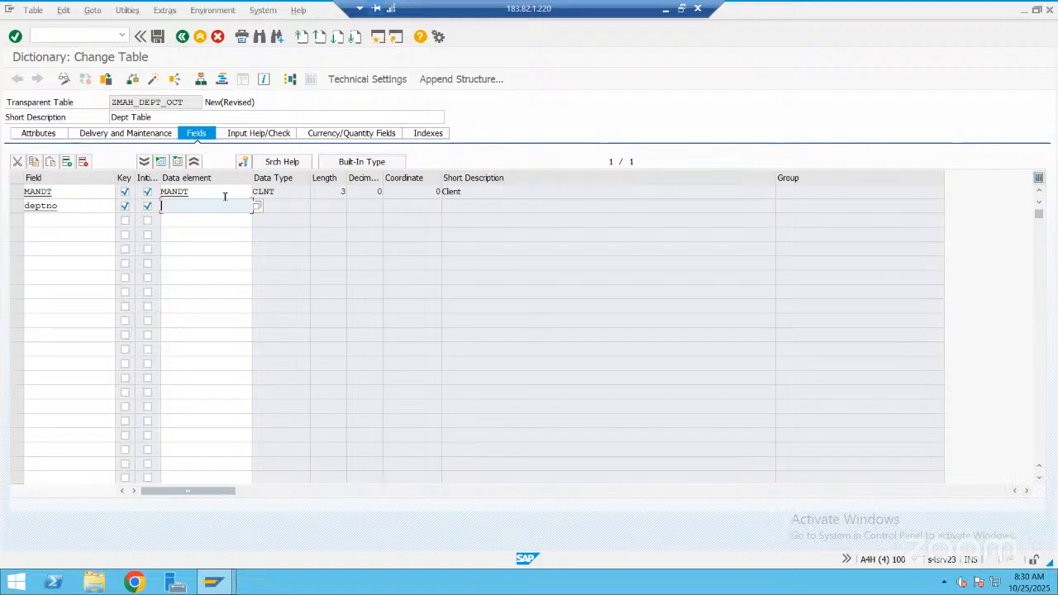
Search for data elements matching ZMAH*DEPT* for the DEPTNO field
text(zmah*dept*)
key(Return)
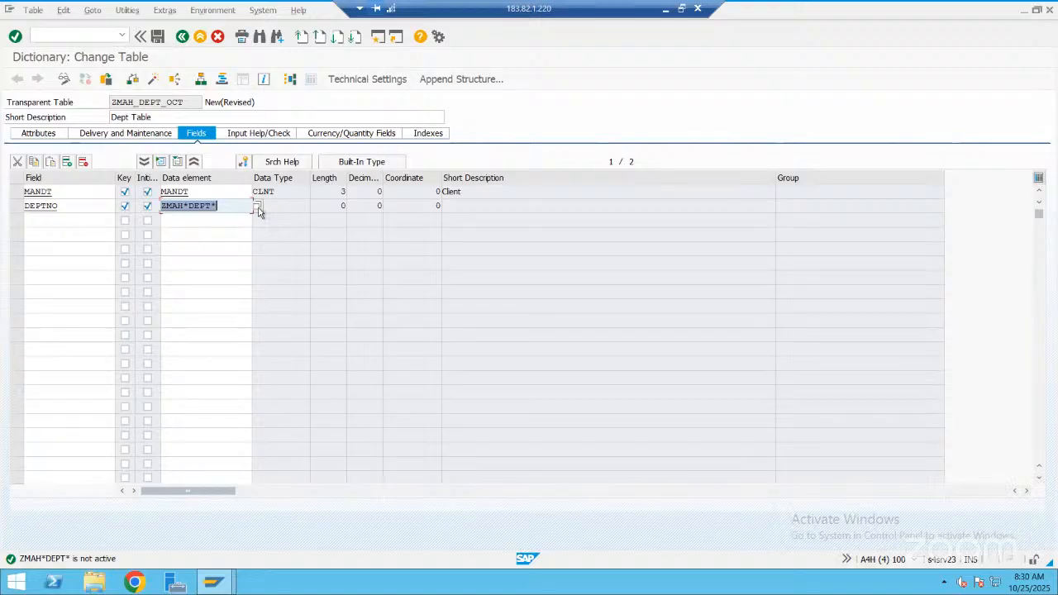
click(257, 206)
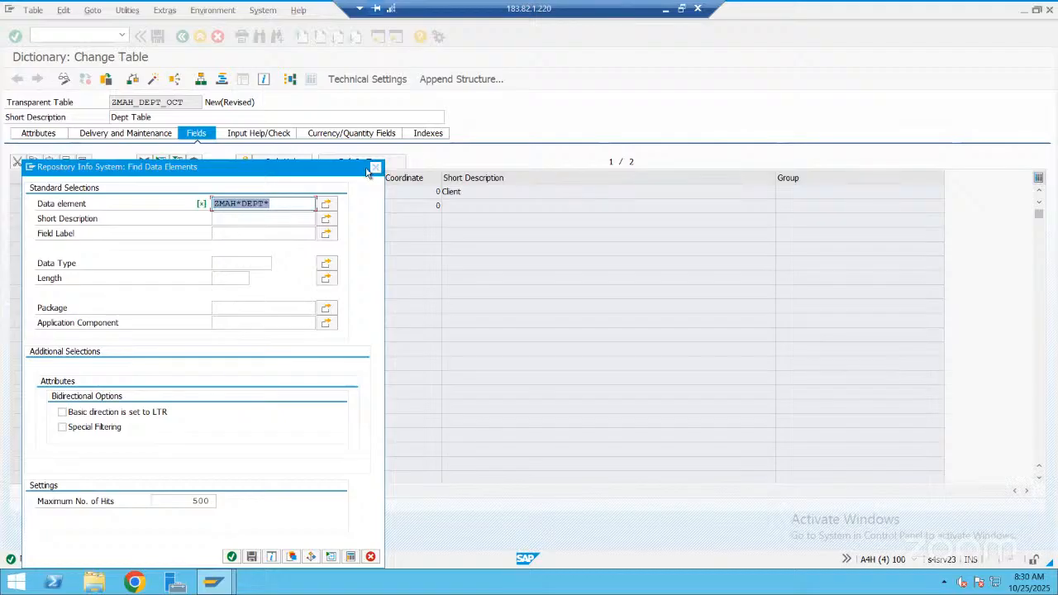
click(374, 168)
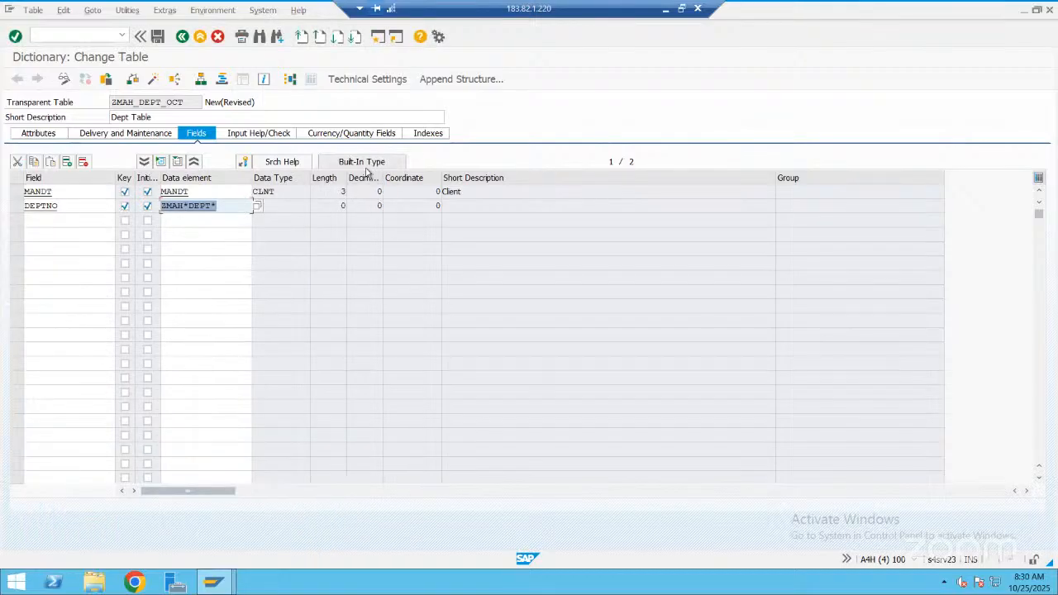
Search for existing data elements for DEPTNO with the broader pattern z*dept* and close the hit list
key(BackSpace)
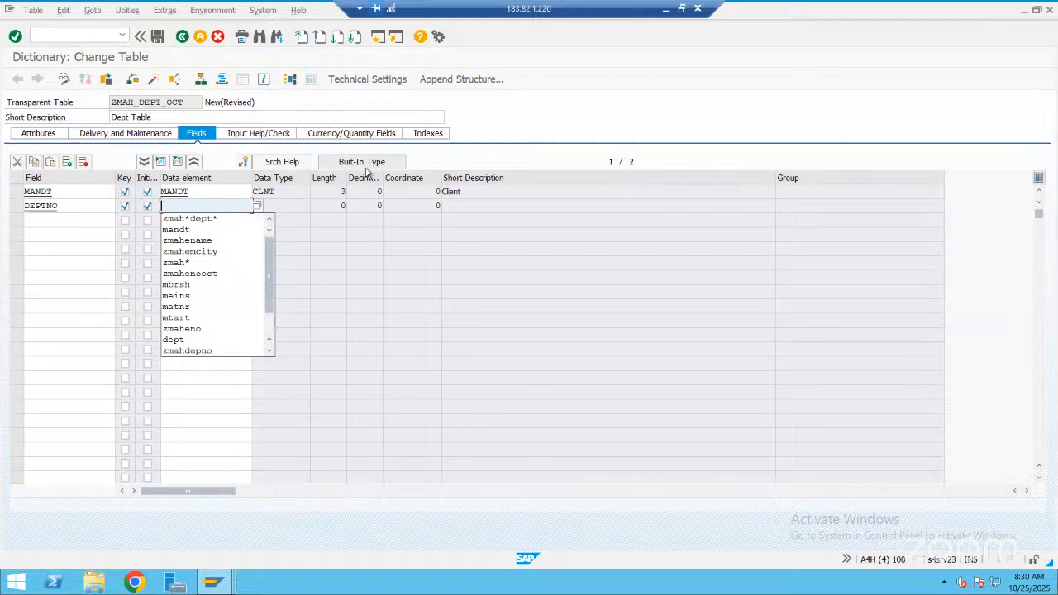
text(z*dept)
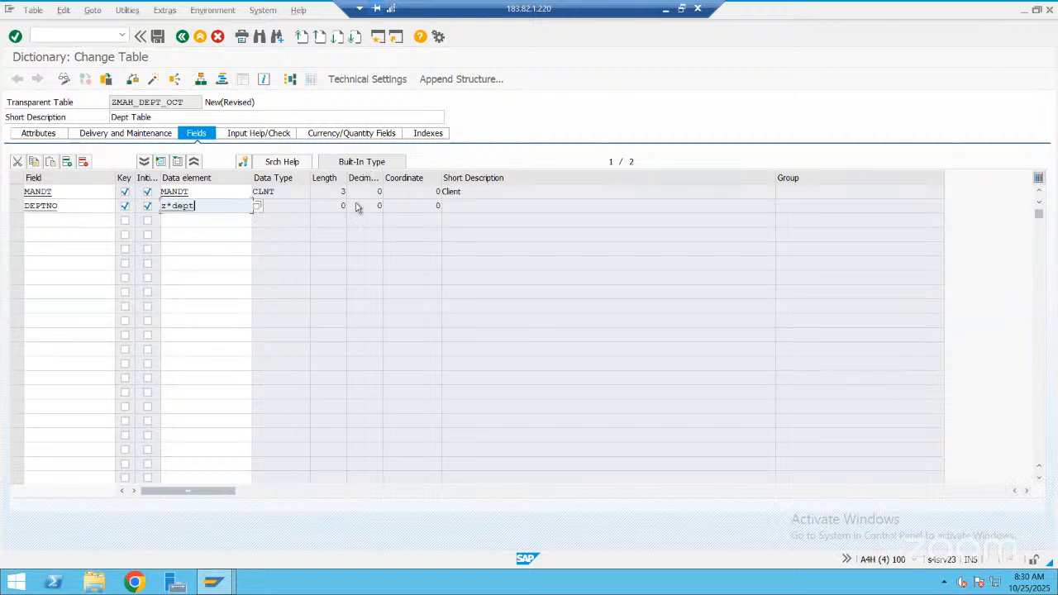
text(*)
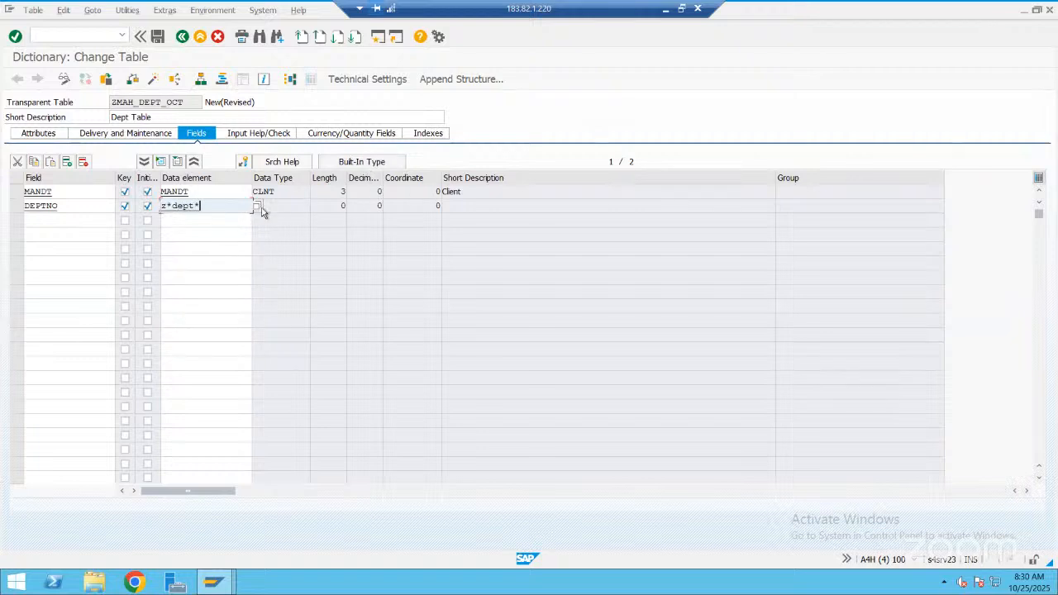
click(257, 208)
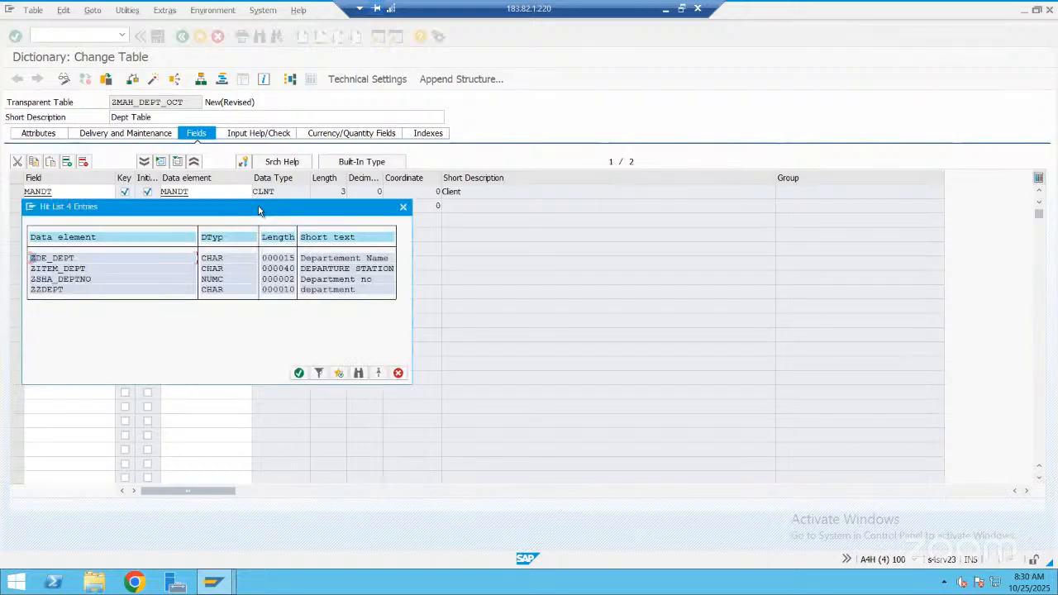
click(401, 208)
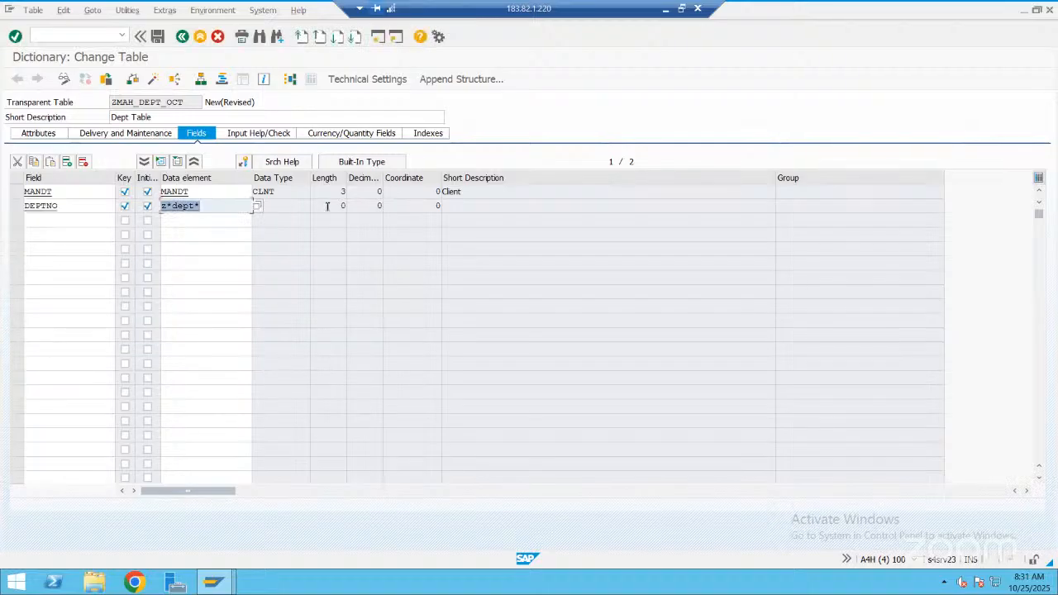
Assign data element ZMAHDEPTNO to the DEPTNO field
text(zmah)
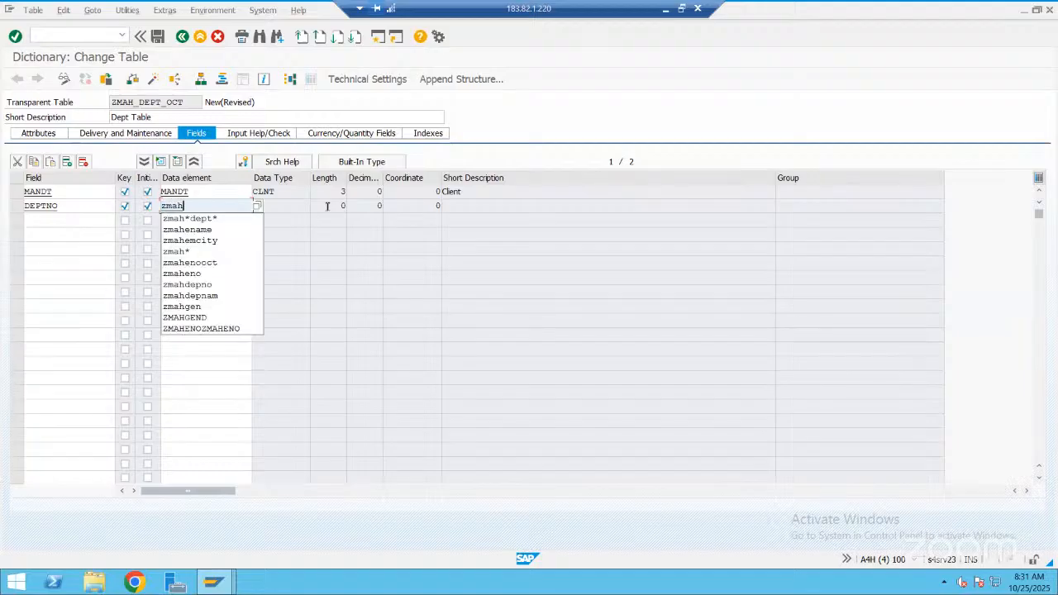
text(dept)
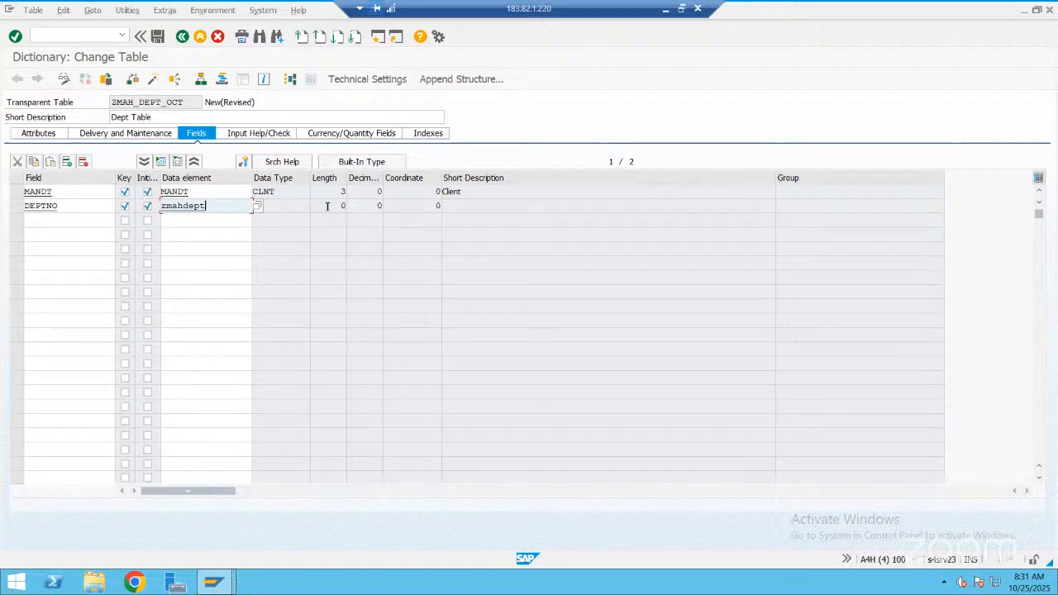
text(no)
key(Return)
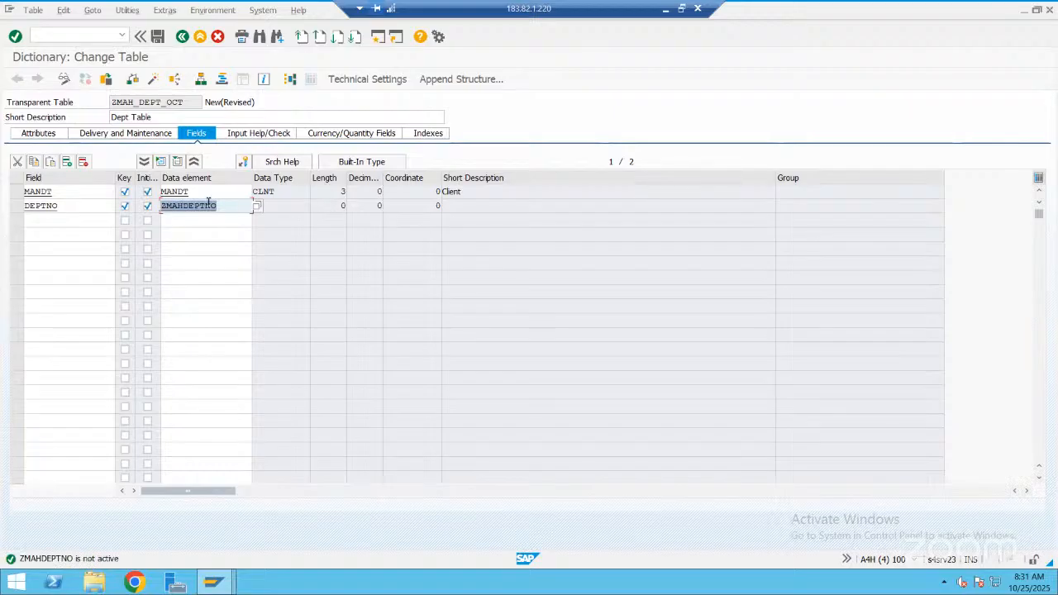
Save the table to package ZMAH_OCT_2025 under the "New Emp Table 25-Oct-2025" request and start creating data element ZMAHDEPTNO
key(F3)
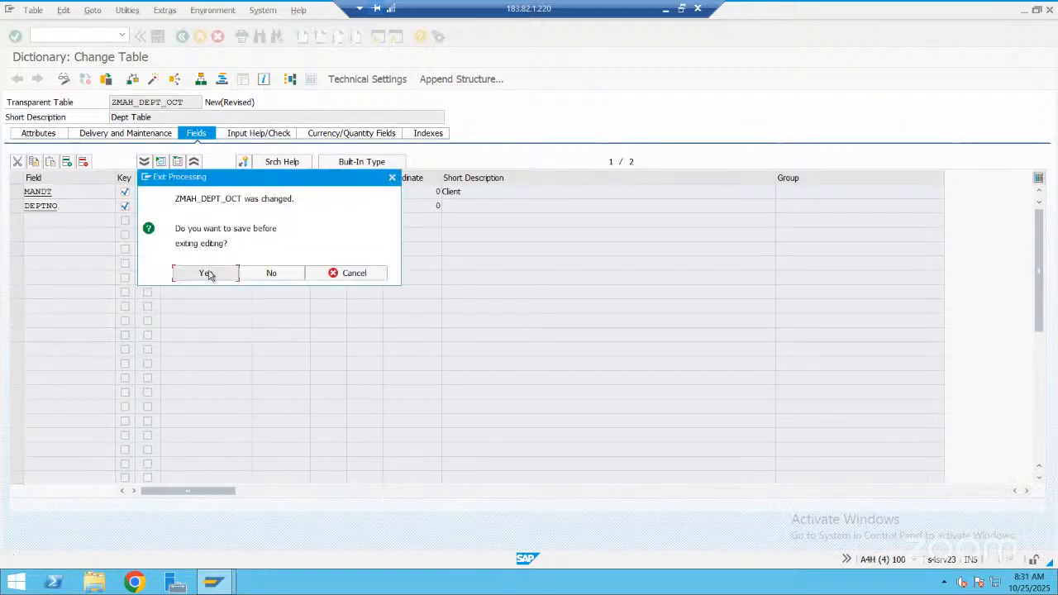
click(208, 271)
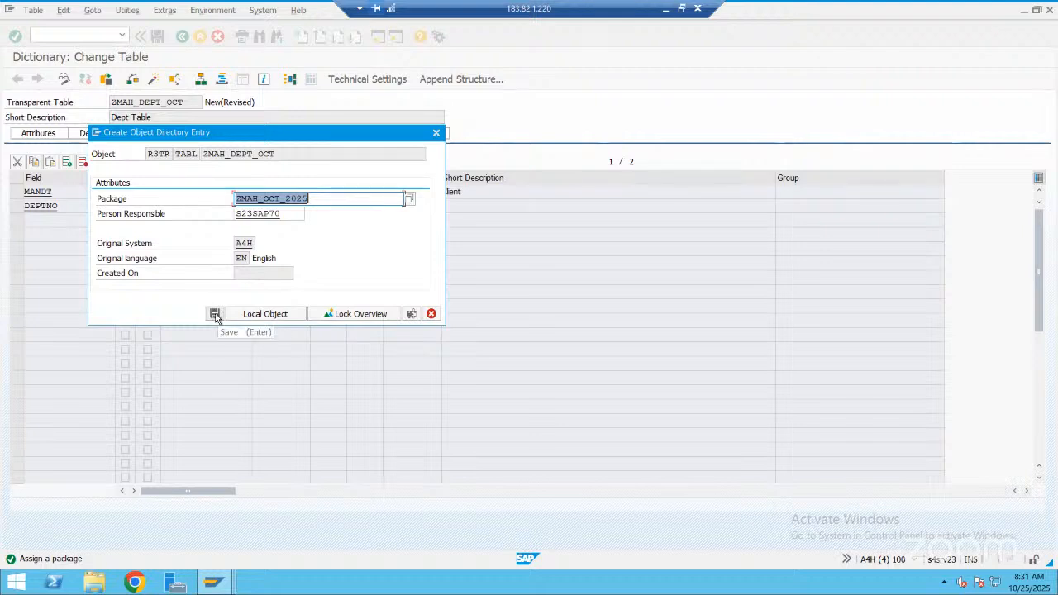
click(215, 315)
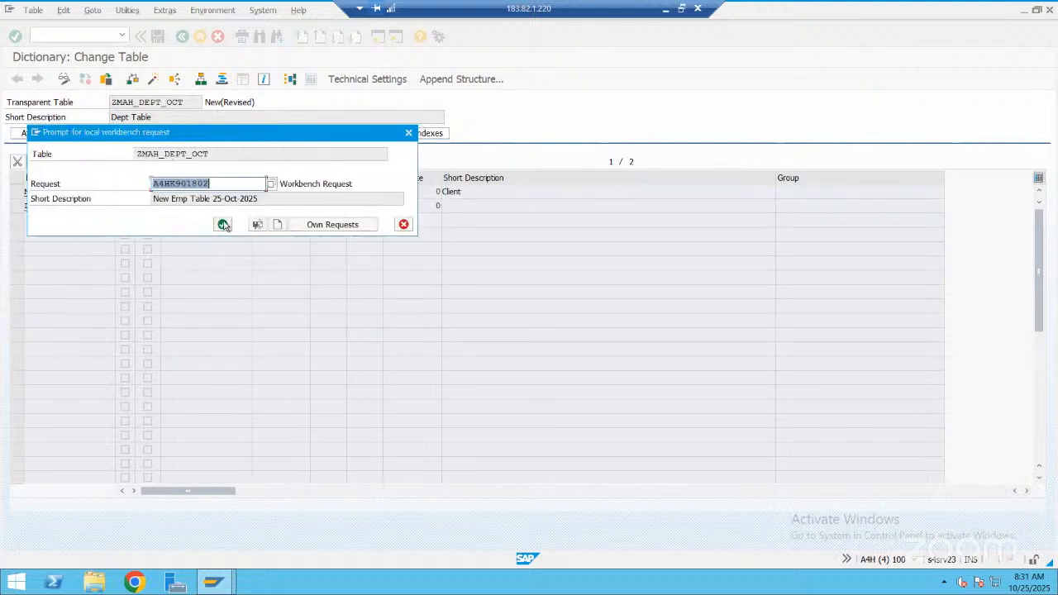
click(224, 226)
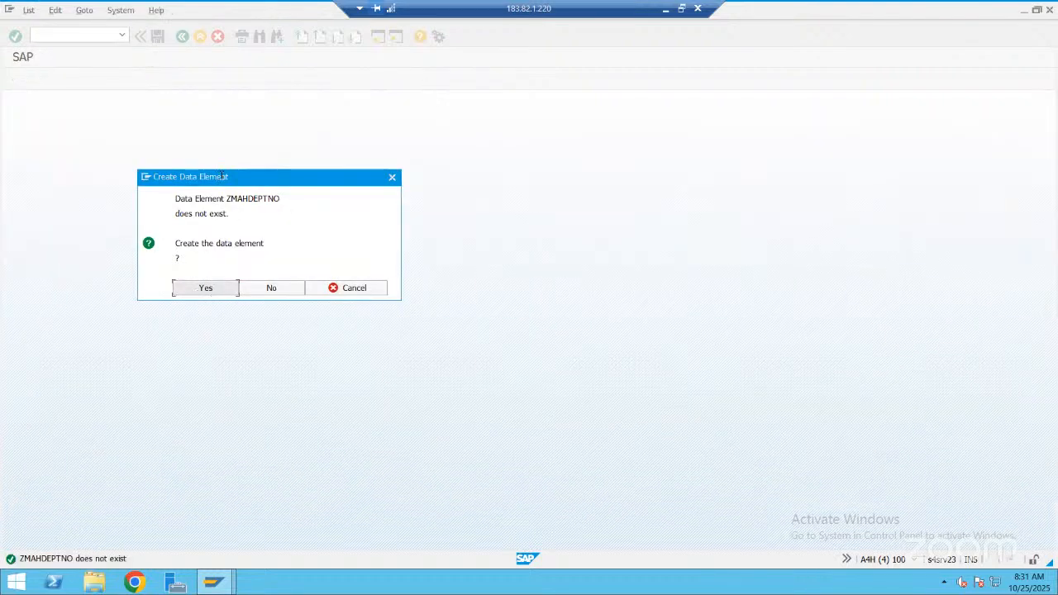
key(Return)
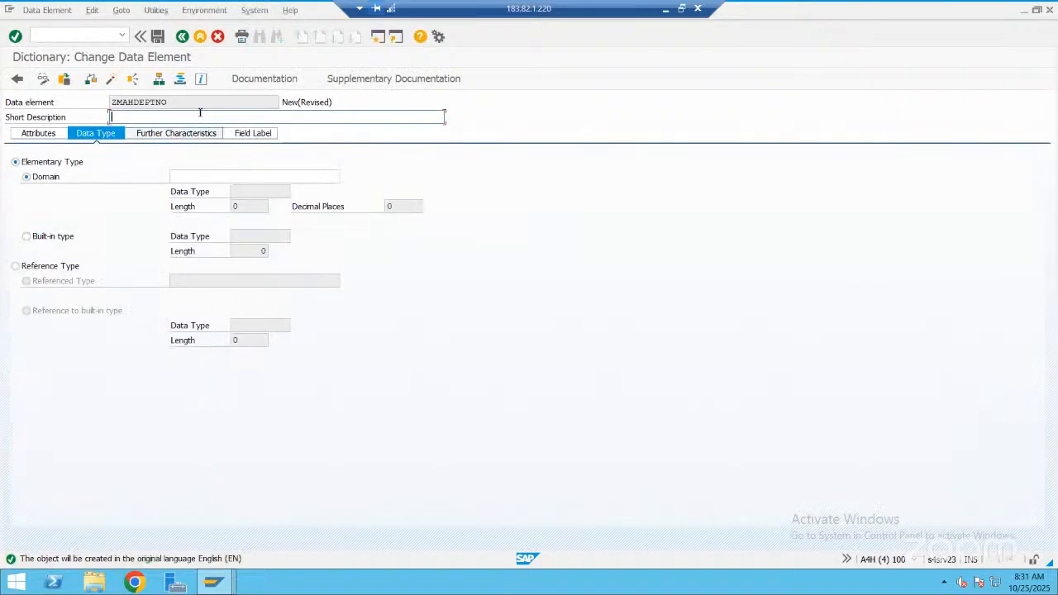
Give the data element the short description "Deptno" and built-in type NUMC with length 2
text(Deptno)
click(60, 238)
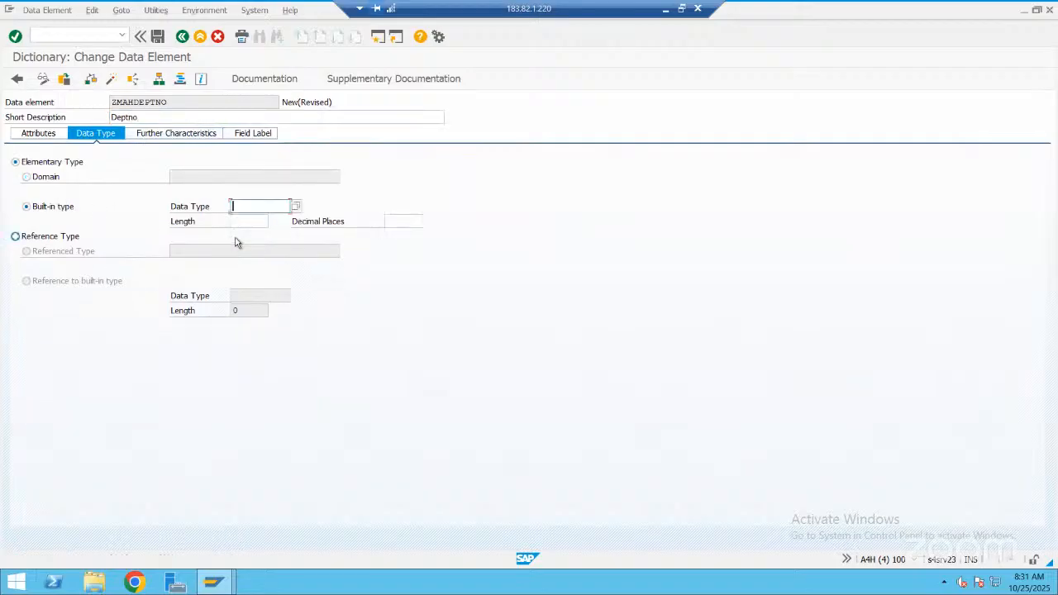
click(260, 207)
click(249, 218)
click(249, 220)
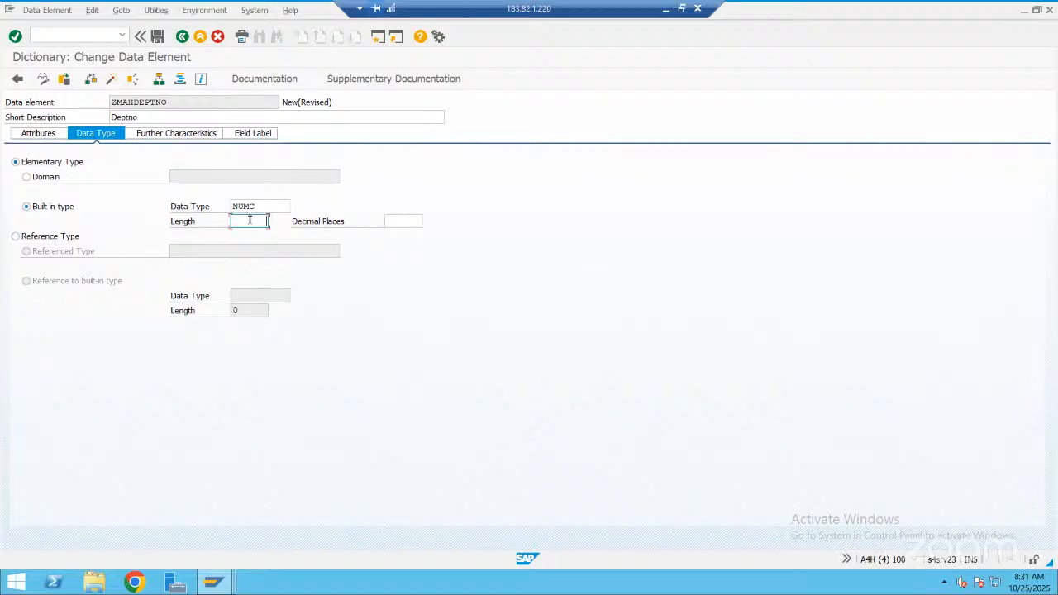
text(2)
Set the short field label to "Deptno" with length 10 and the medium label to "Dept Number" with length 15
click(261, 134)
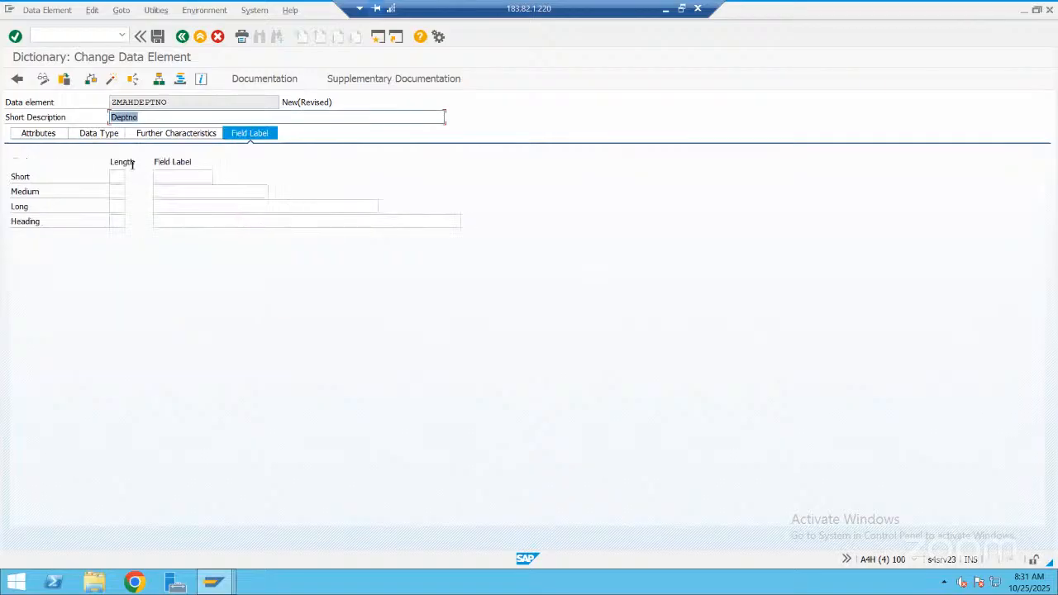
click(117, 176)
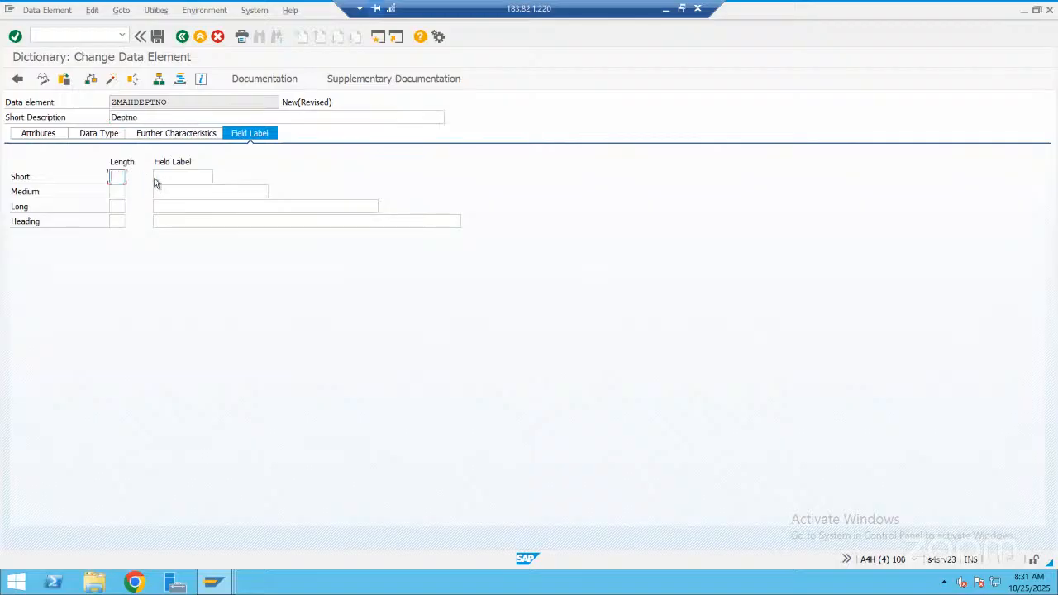
text(10)
click(172, 175)
text(Deptno)
click(118, 189)
text(15)
click(178, 191)
text(Dep)
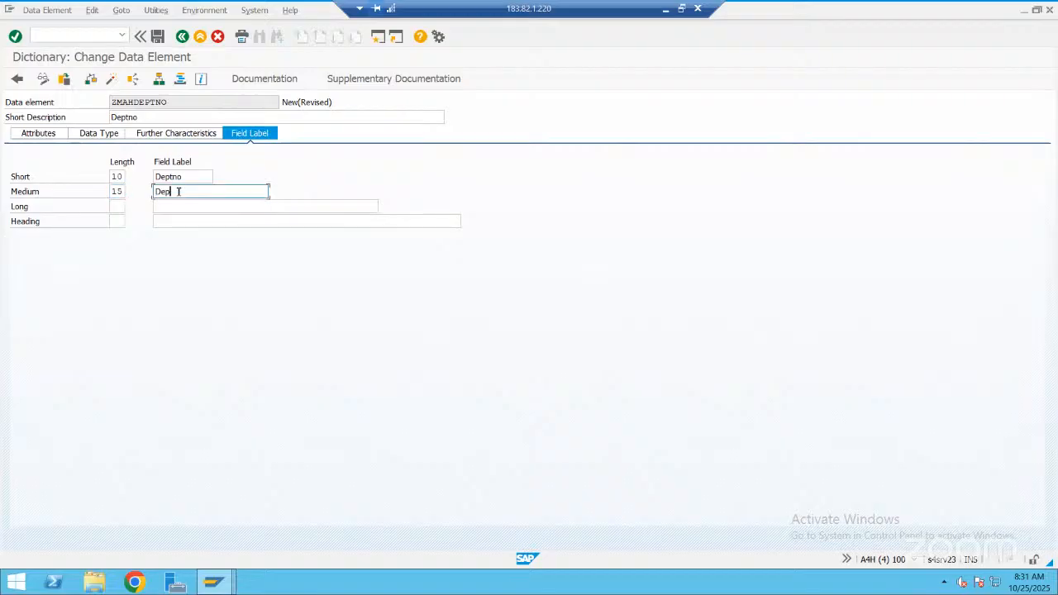
text(t Number)
Set the long field label and heading to "Dept Number", with lengths 20 and 25
click(115, 207)
text(20)
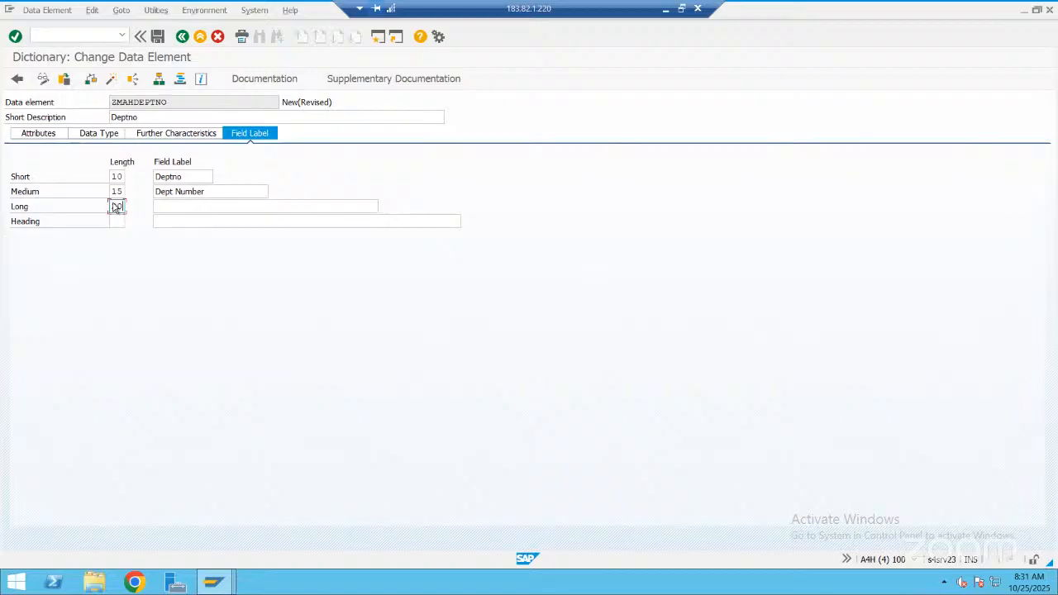
drag(210, 194, 143, 210)
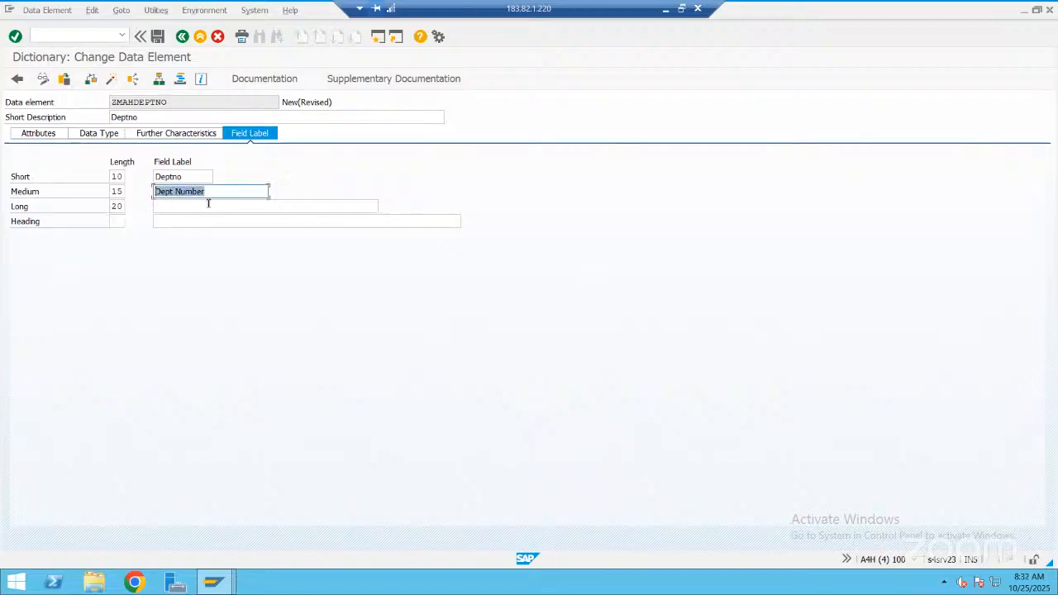
key(ctrl+c)
click(157, 208)
key(ctrl+v)
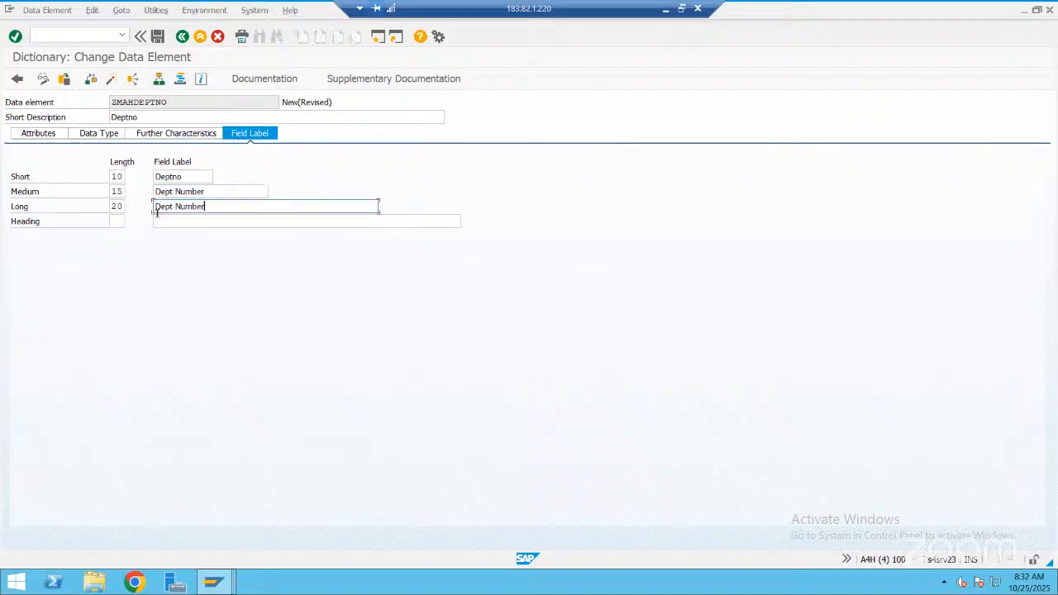
click(120, 220)
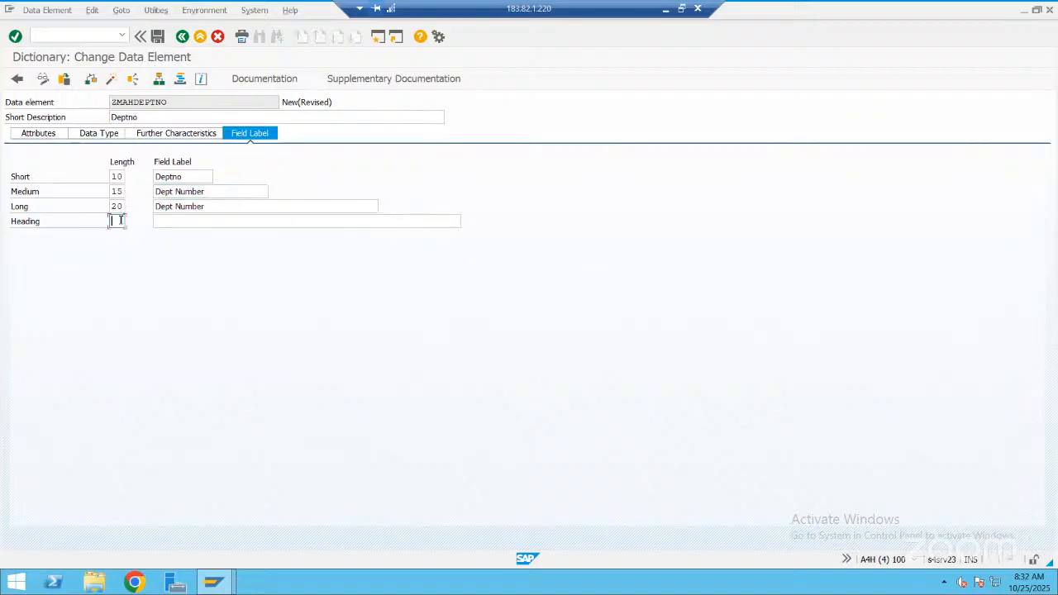
text(25)
click(154, 206)
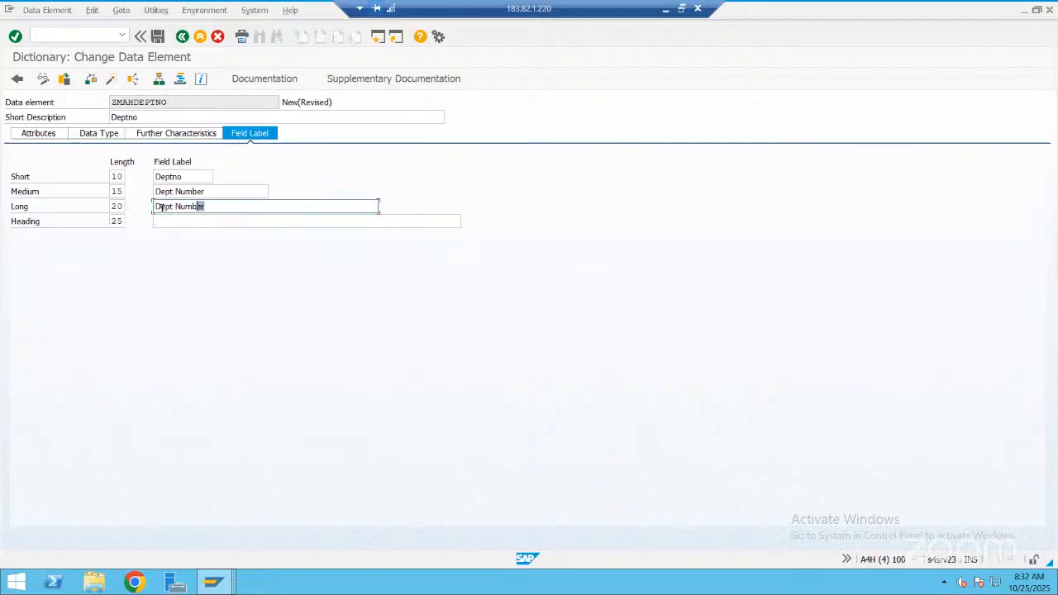
drag(203, 206, 150, 207)
key(ctrl+c)
click(210, 217)
key(ctrl+v)
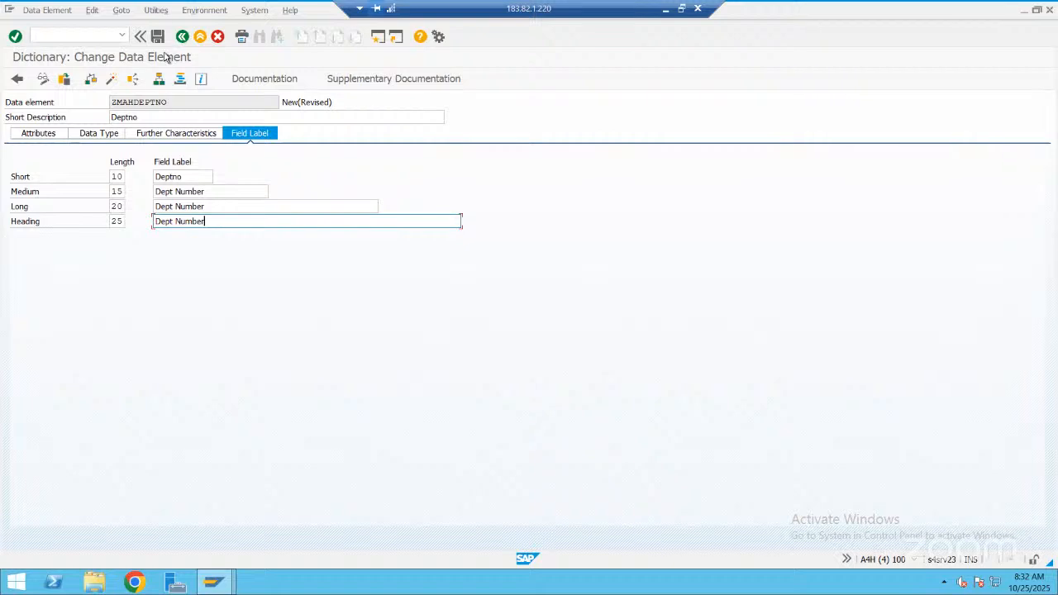
Save the data element to package ZMAH_OCT_2025, activate it and return to the table's field list
click(157, 37)
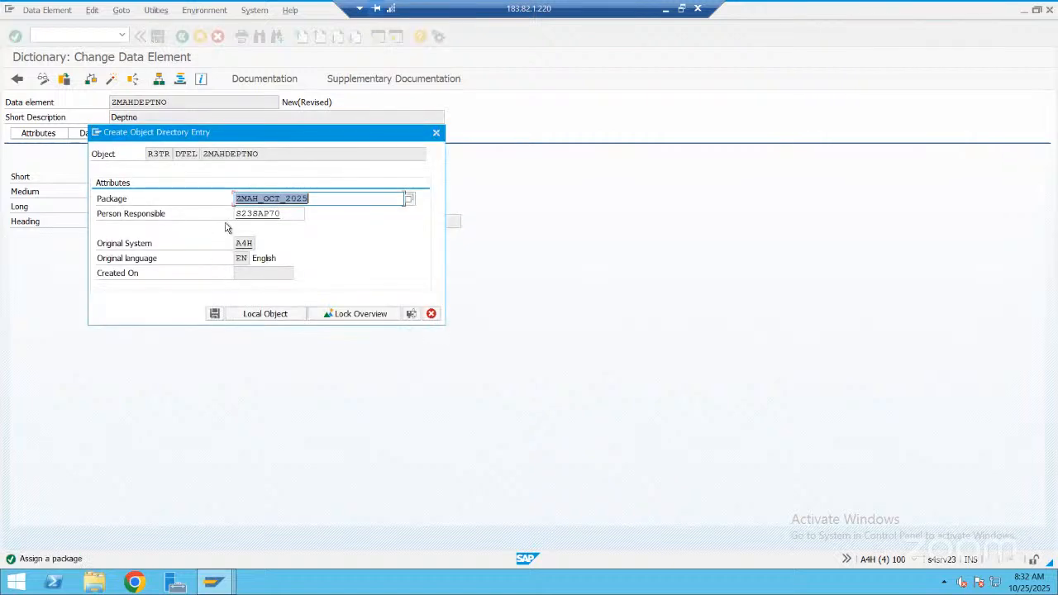
key(Return)
click(222, 224)
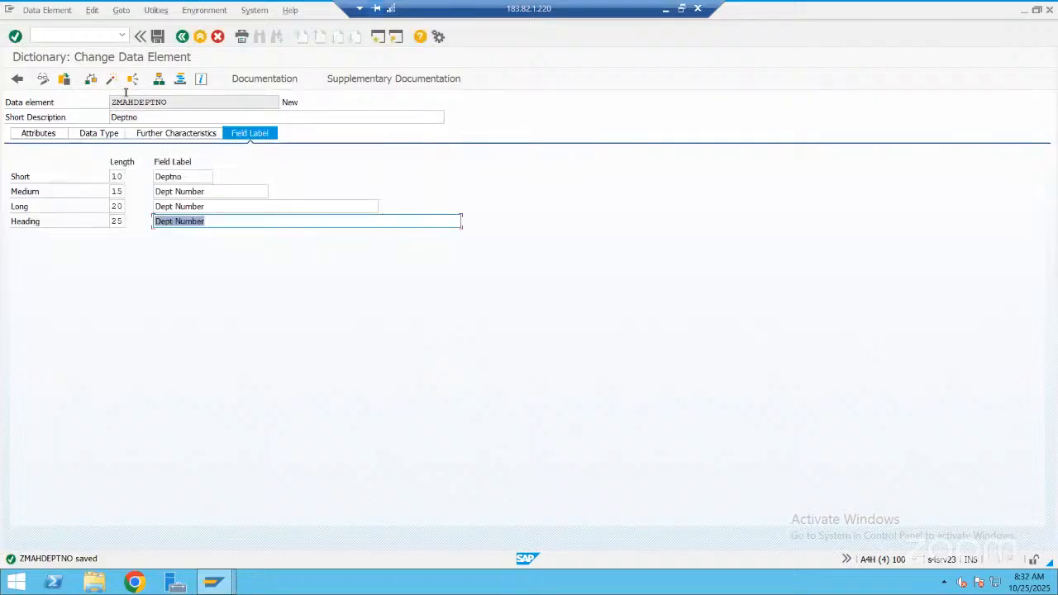
click(111, 80)
key(Return)
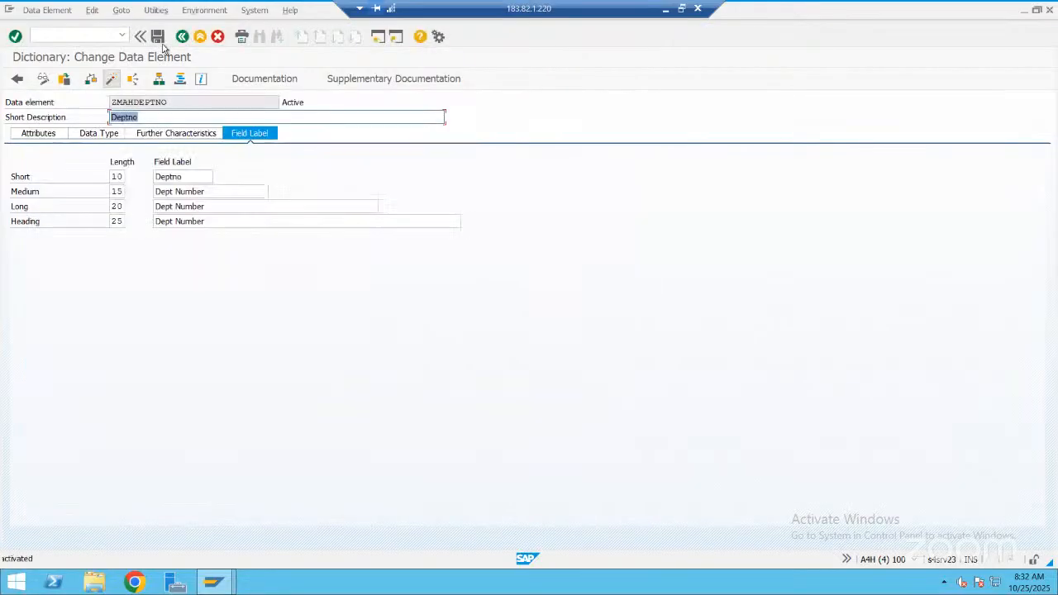
click(182, 36)
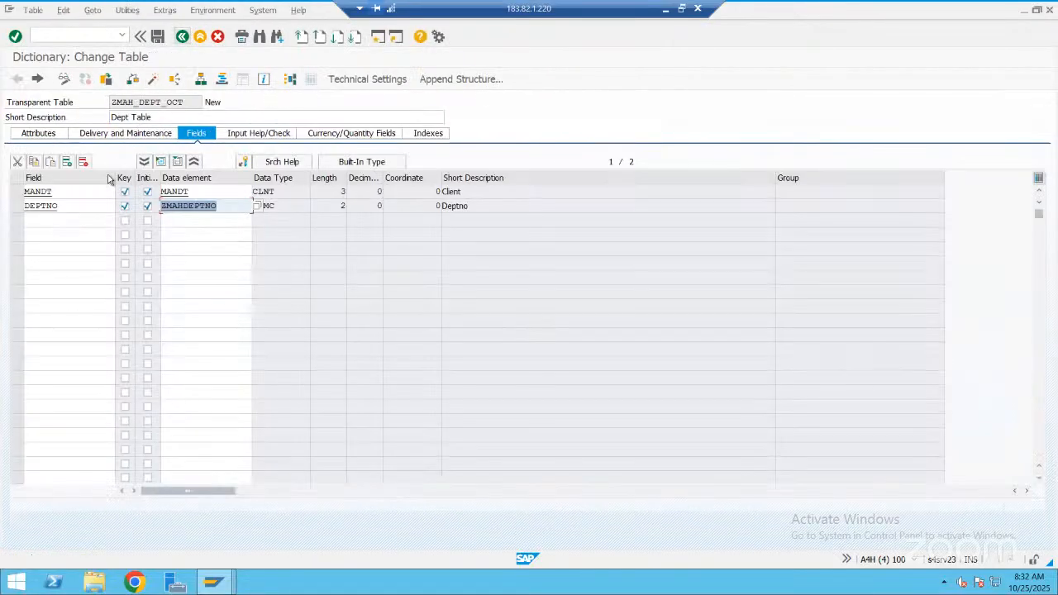
Add a field named empno below DEPTNO in the department table
click(84, 229)
text(emp)
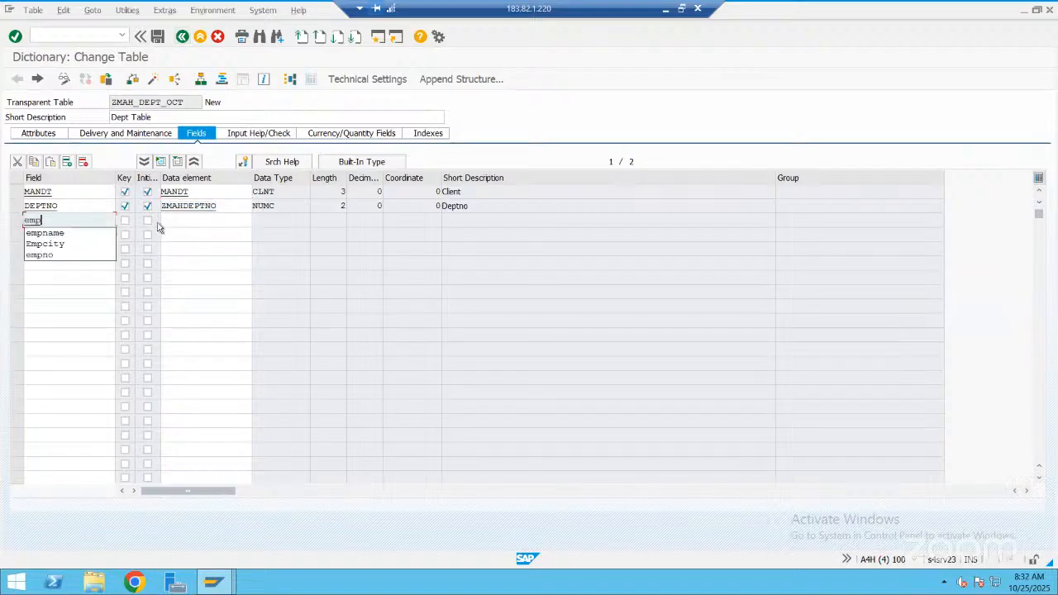
text(no)
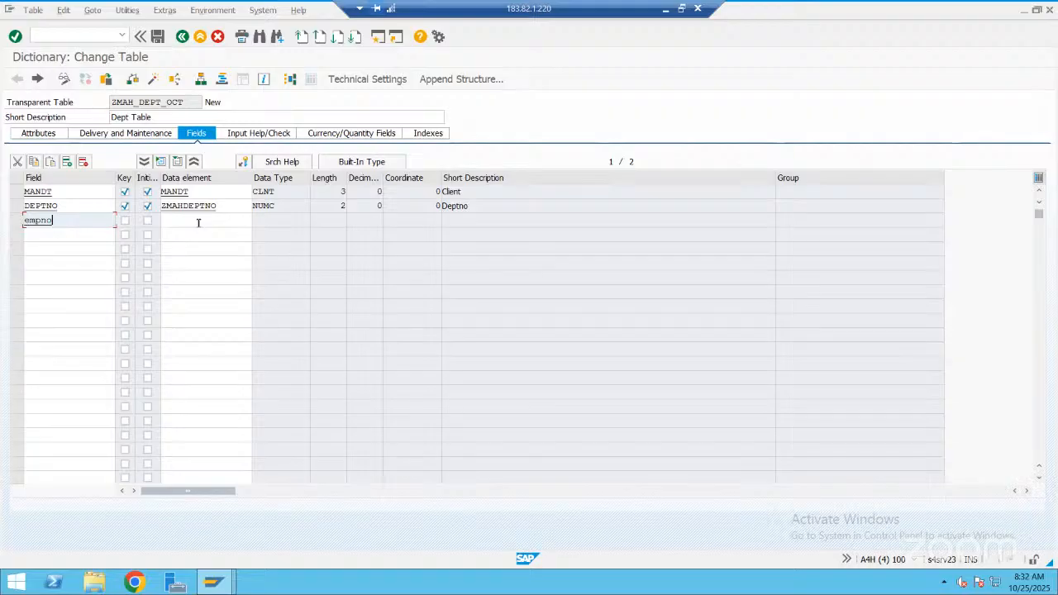
click(206, 221)
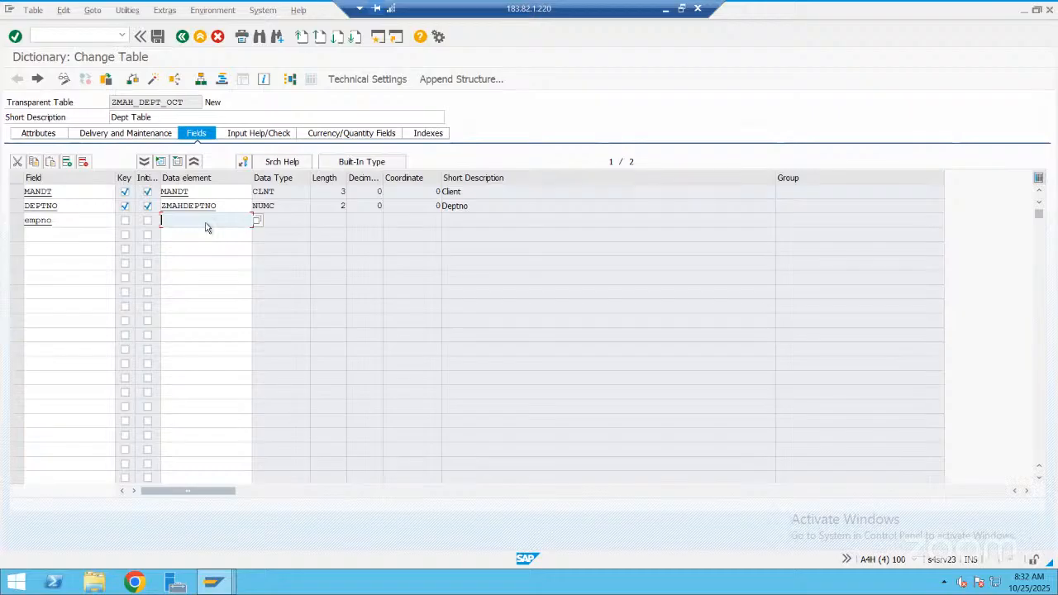
key(alt+Tab)
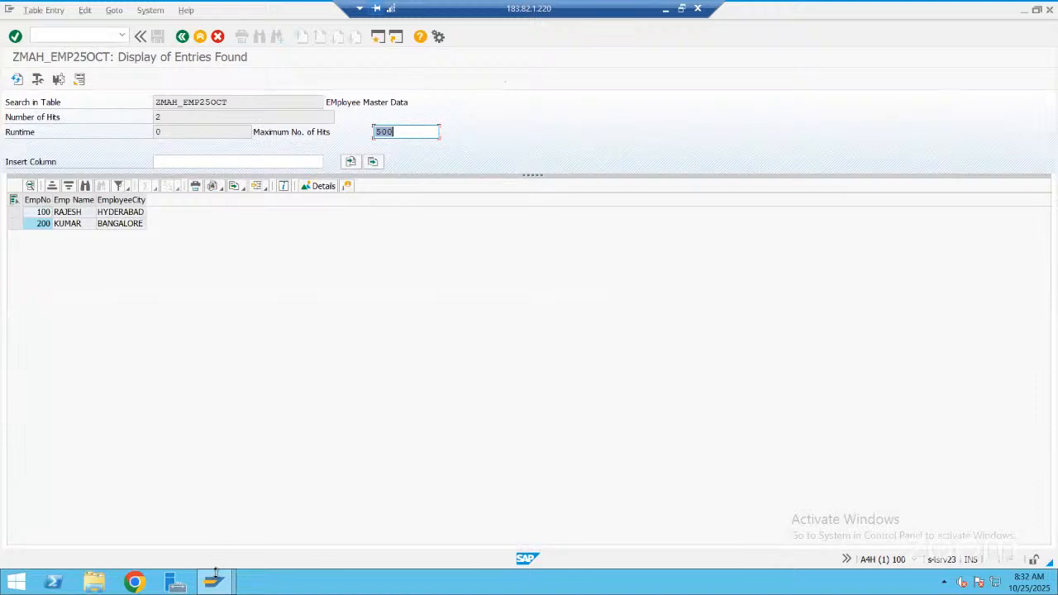
click(214, 579)
key(alt)
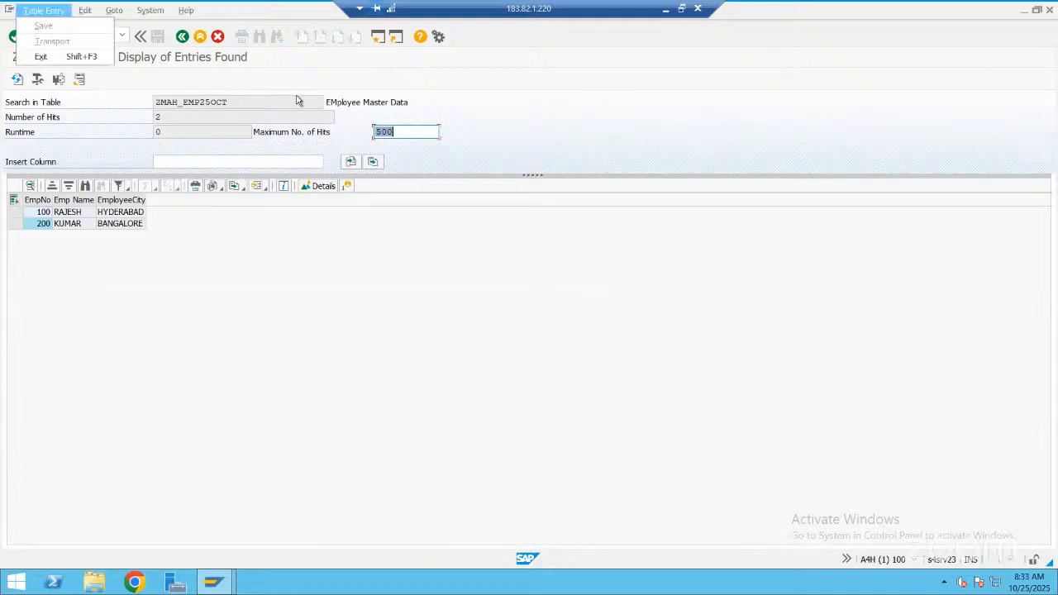
click(669, 9)
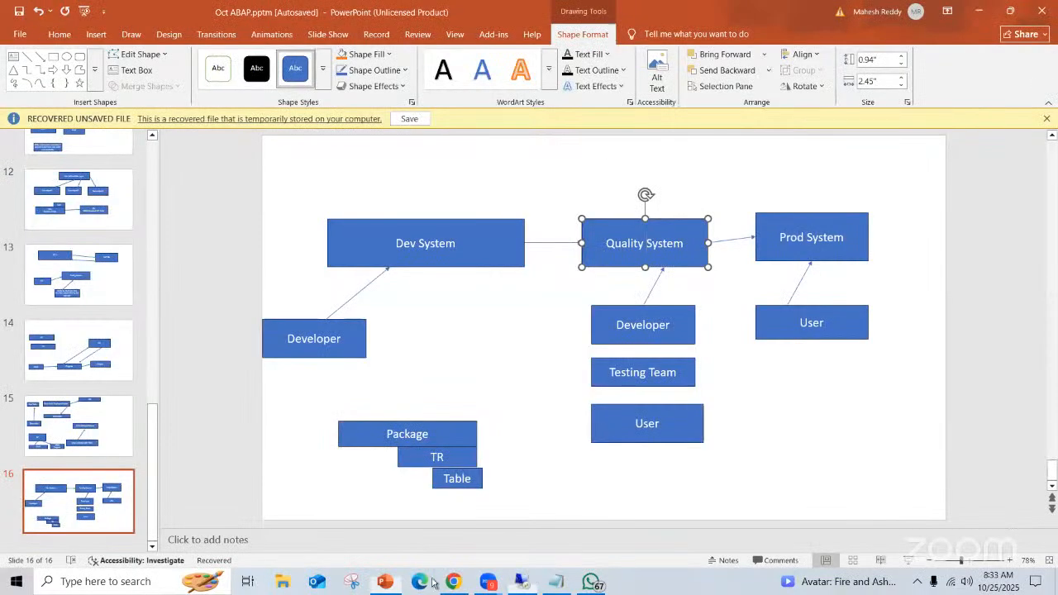
click(522, 582)
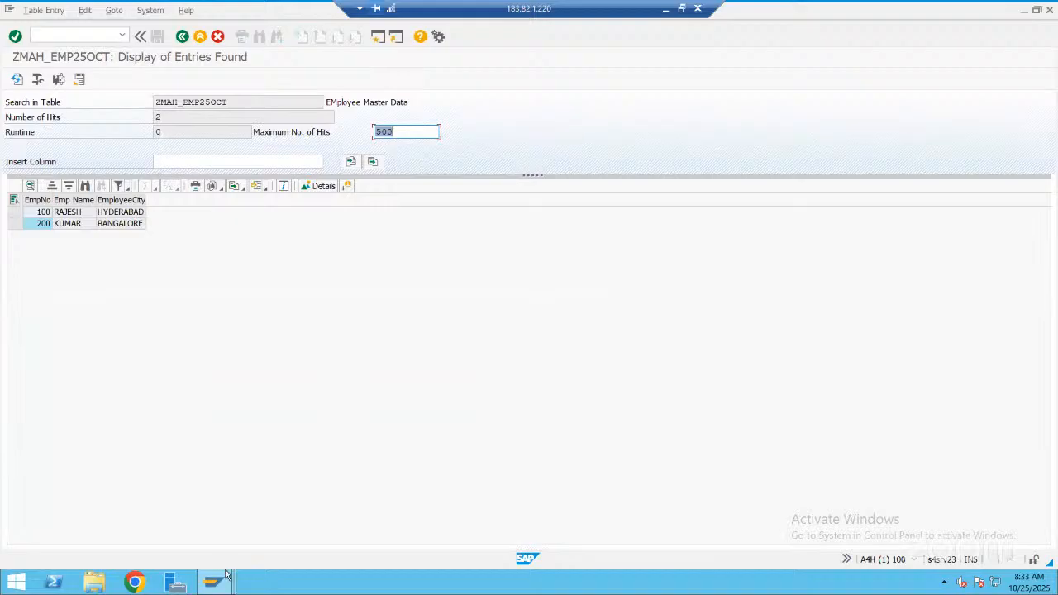
Open the field list of table ZMAH_EMP25OCT and copy the EMPNO field's data element name
click(223, 581)
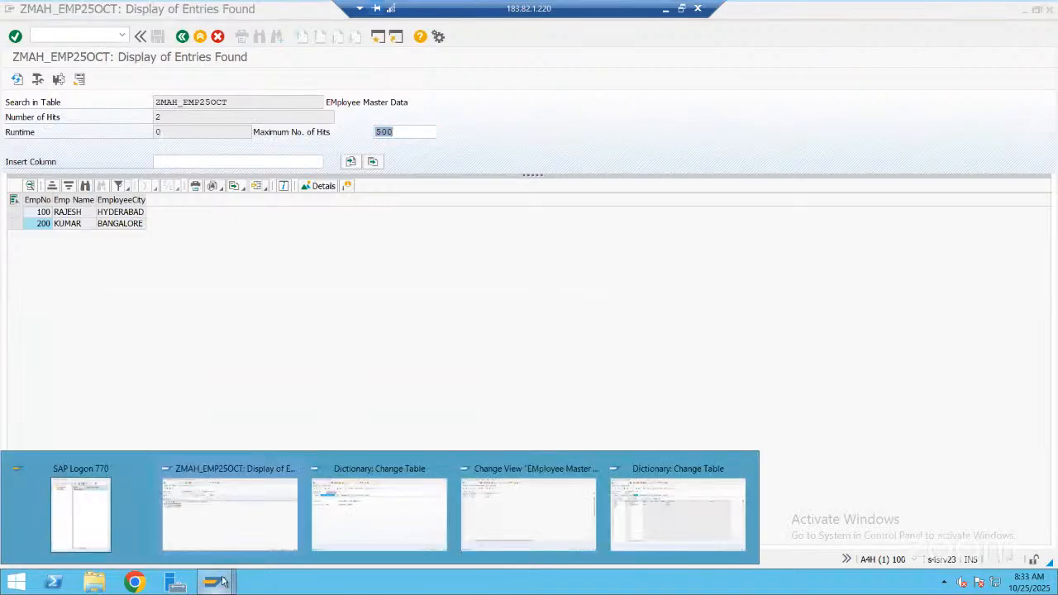
click(418, 478)
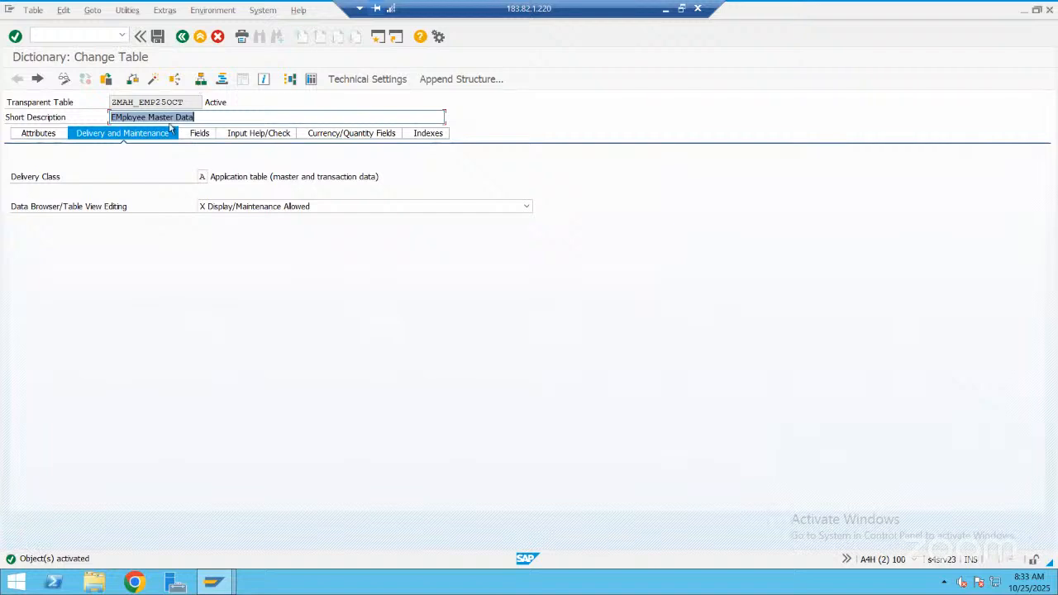
click(200, 79)
click(205, 134)
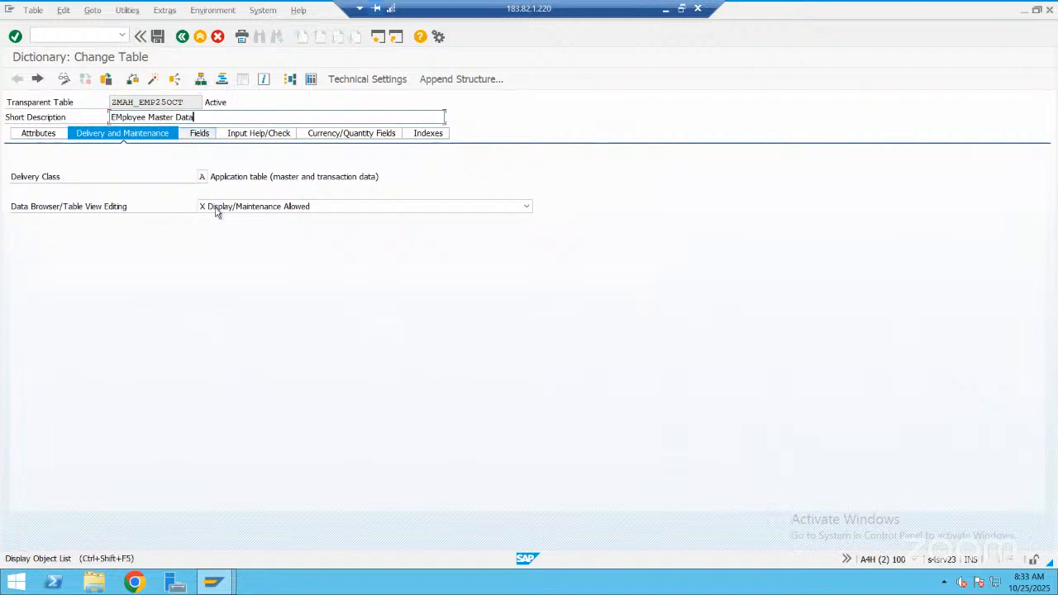
click(160, 206)
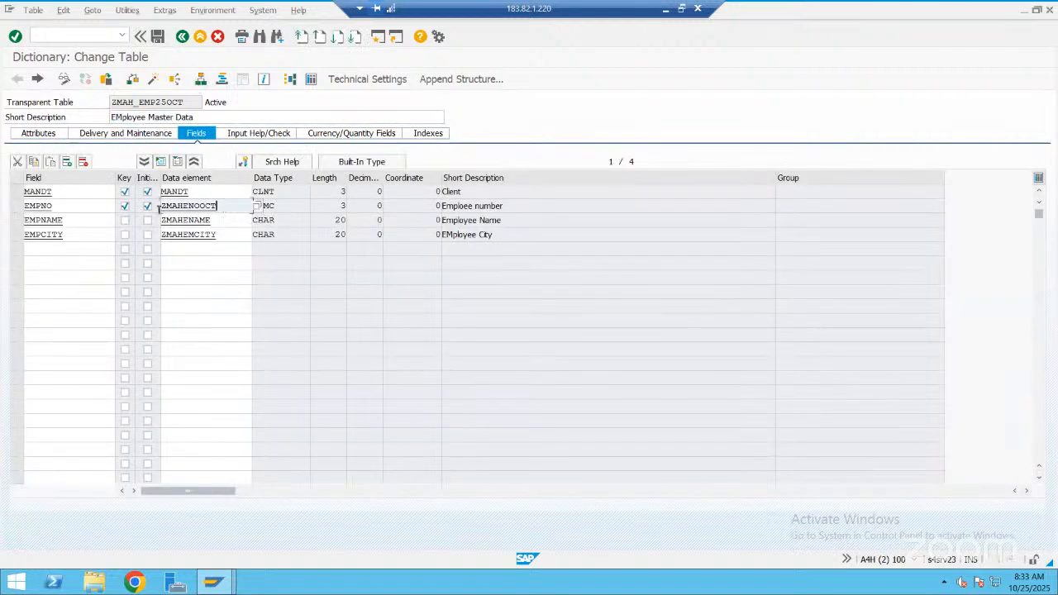
double_click(160, 209)
key(ctrl+c)
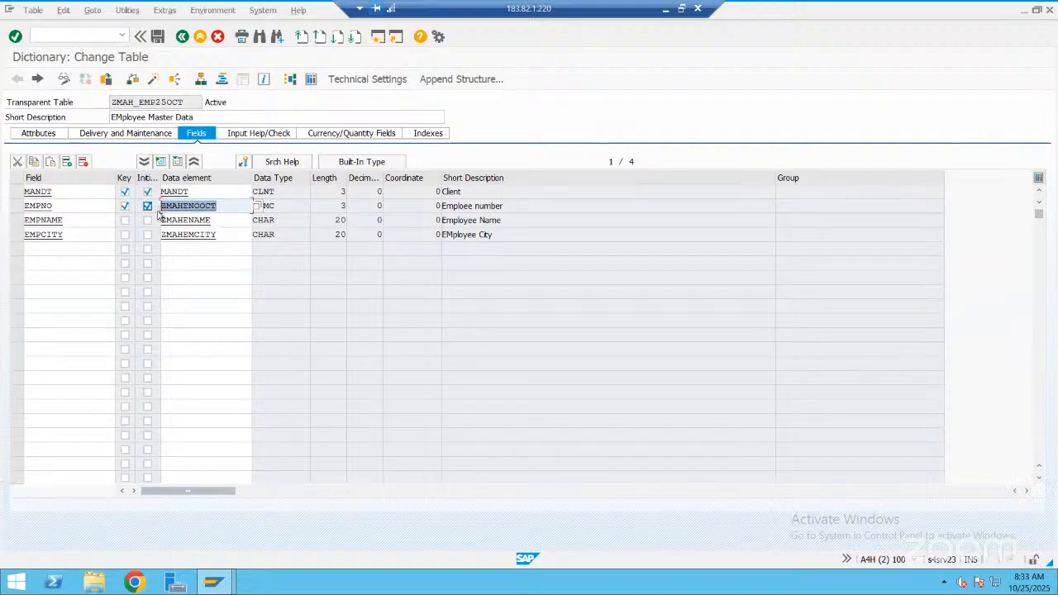
Return to table ZMAH_DEPT_OCT and assign data element ZMAHENOOCT to the empno field
click(213, 584)
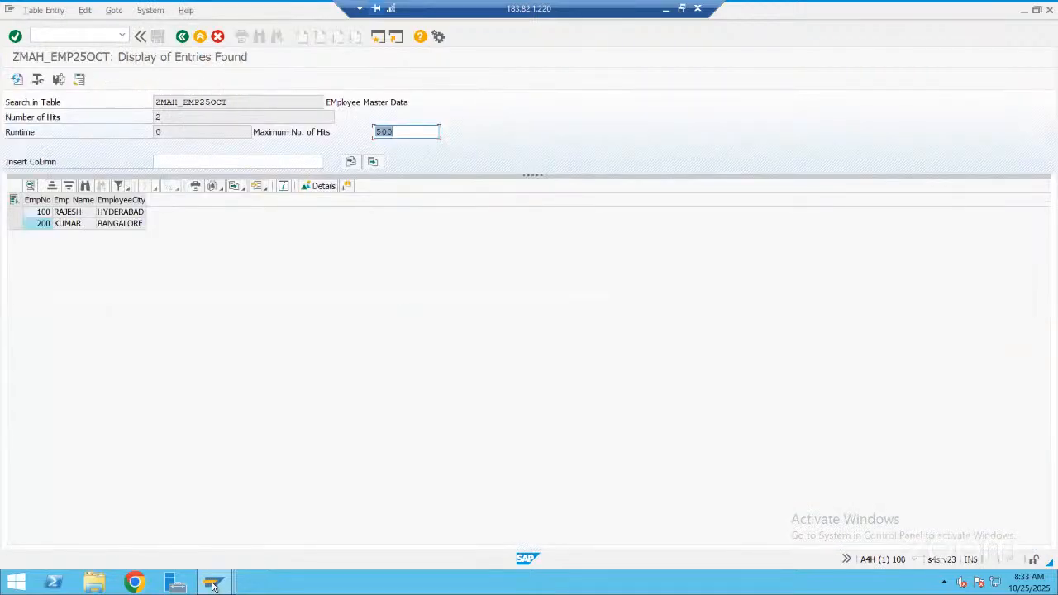
click(213, 586)
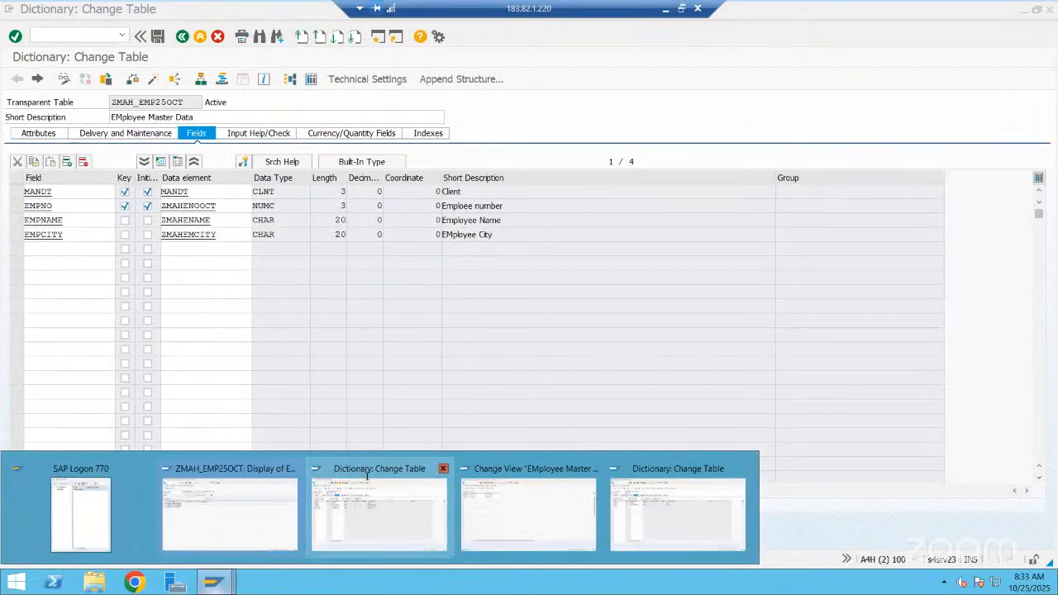
click(367, 476)
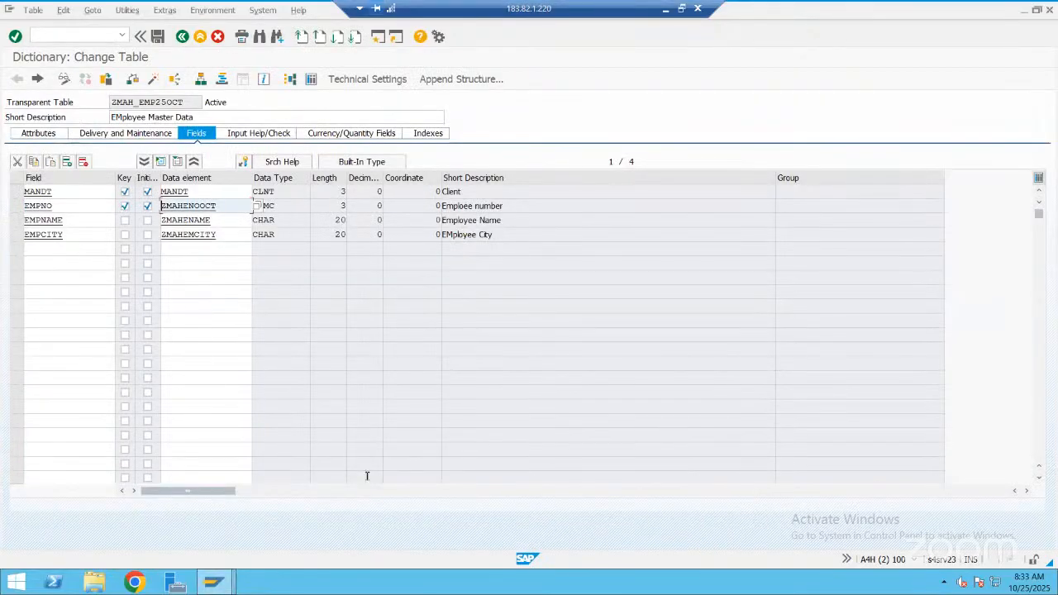
key(alt+Tab)
key(alt+Tab)
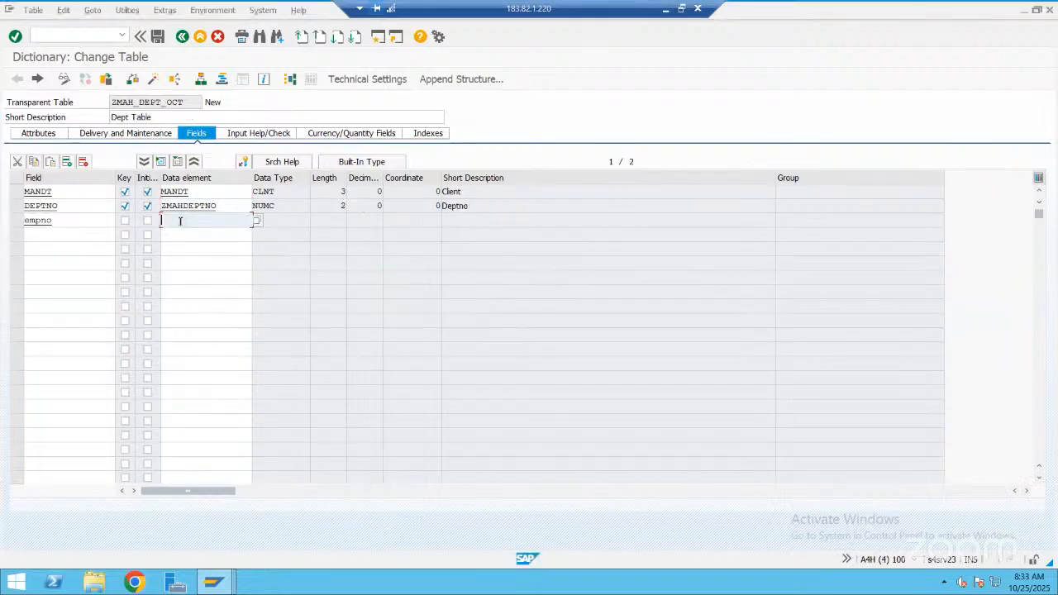
key(ctrl+v)
key(Return)
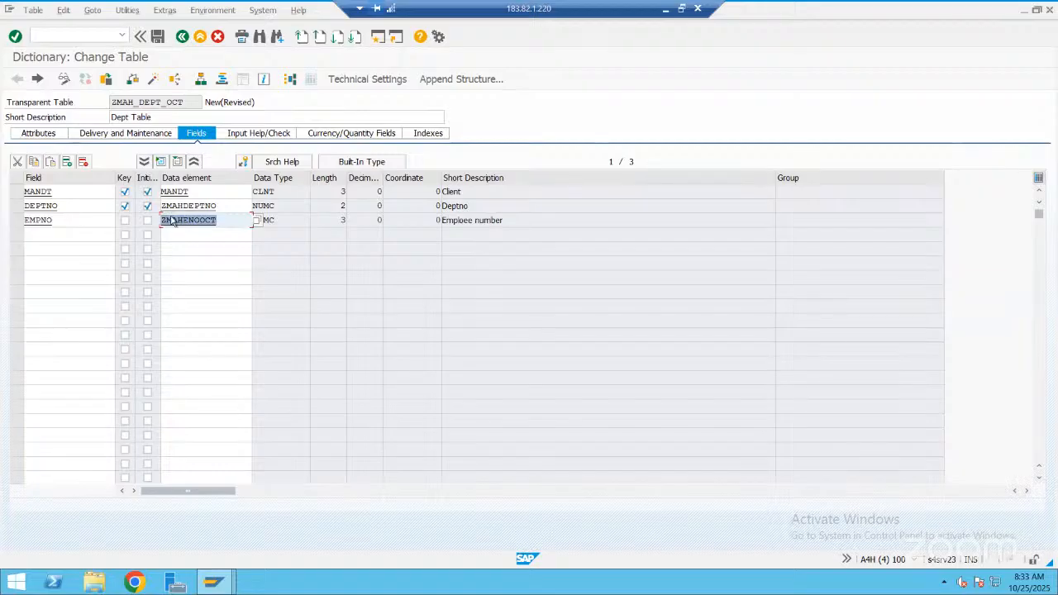
Add a field named Deptname below EMPNO and try the pattern zmah*nam* as its data element
click(107, 235)
text(Deptname)
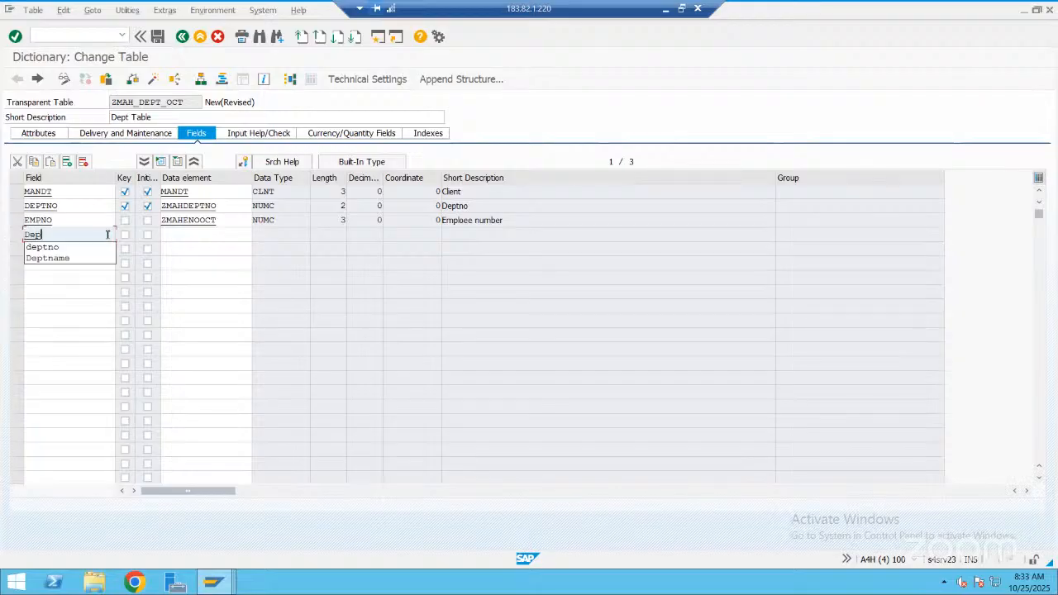
click(175, 232)
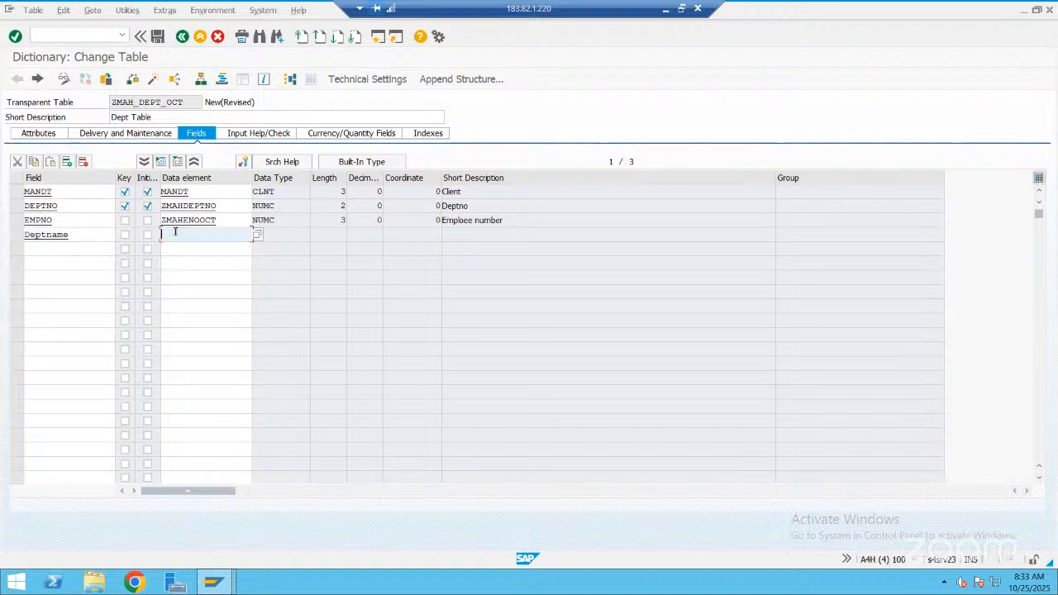
text(zmah*)
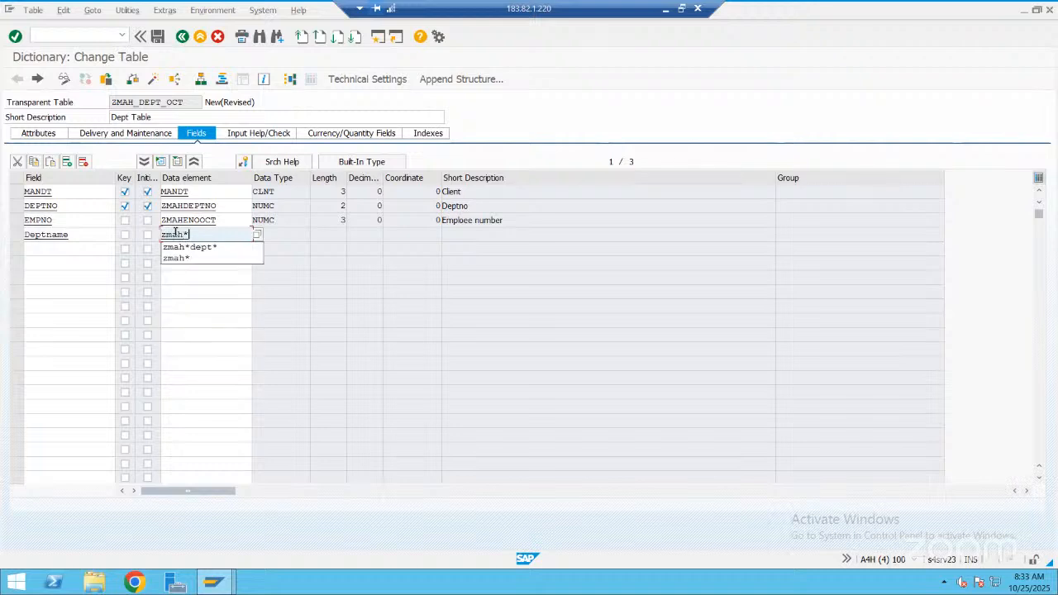
text(nam*)
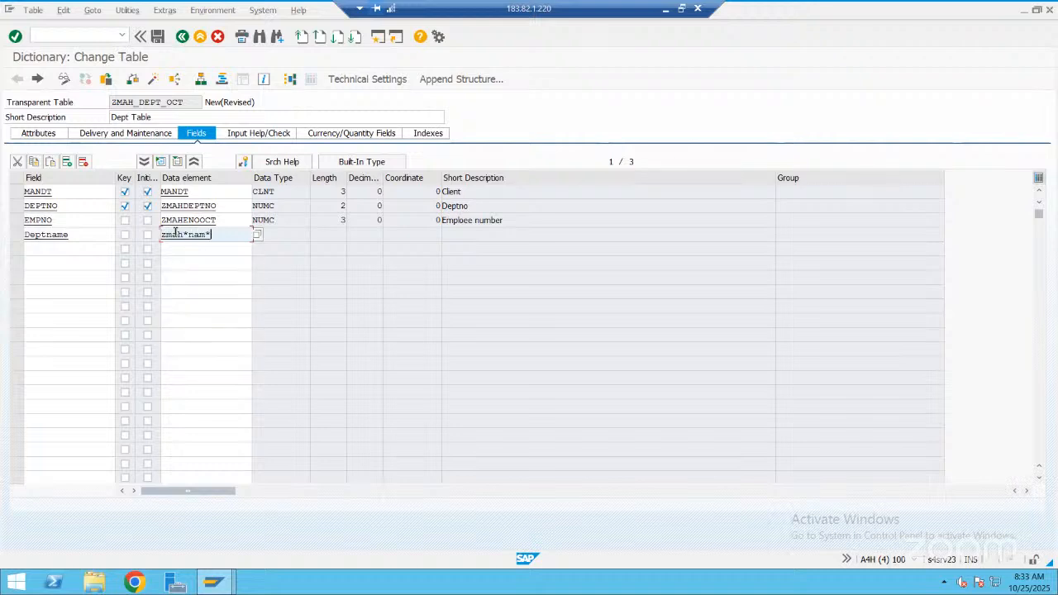
key(Return)
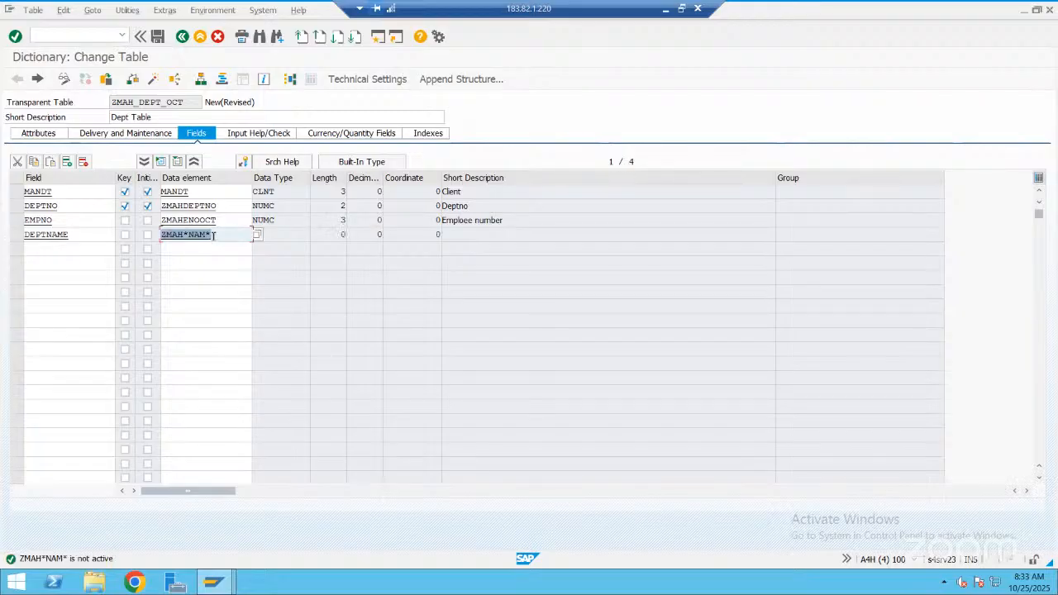
Replace the DEPTNAME field's data element with ZMAHDNAME
click(214, 235)
key(BackSpace)
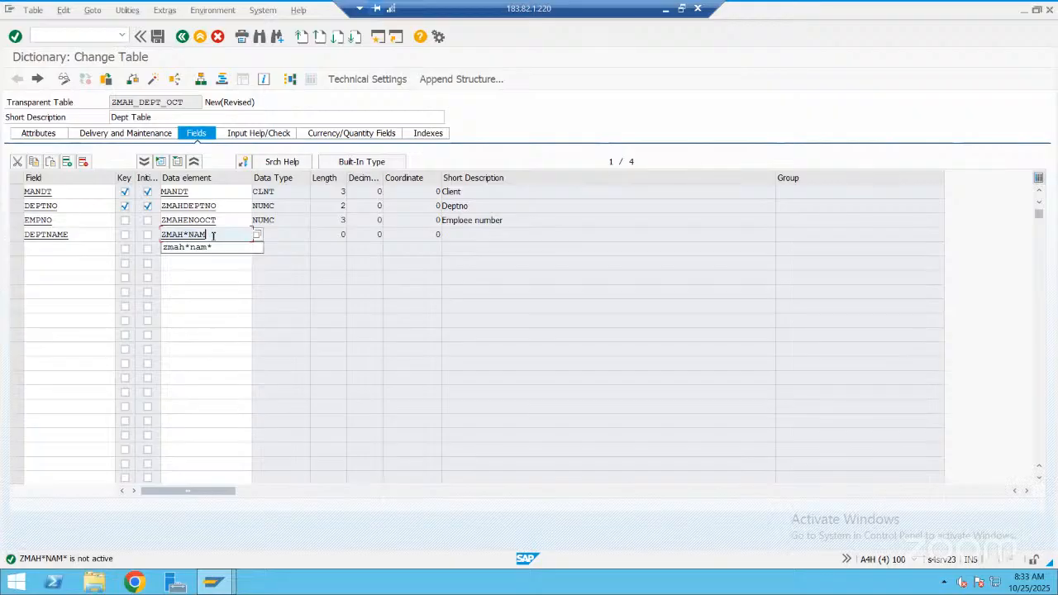
key(BackSpace)
key(BackSpace)
key(BackSpace)
key(BackSpace)
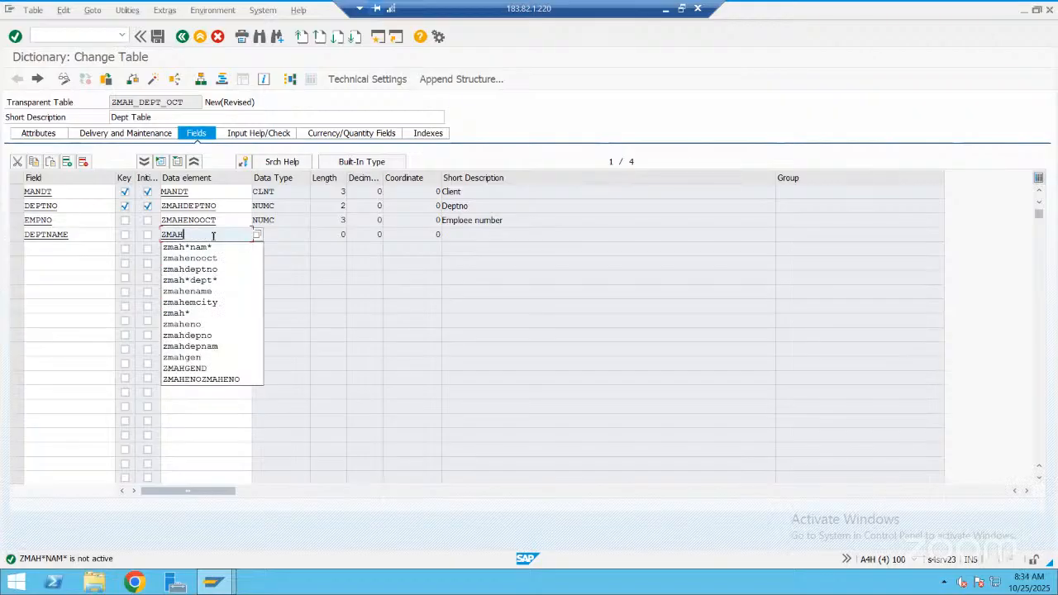
text(dname)
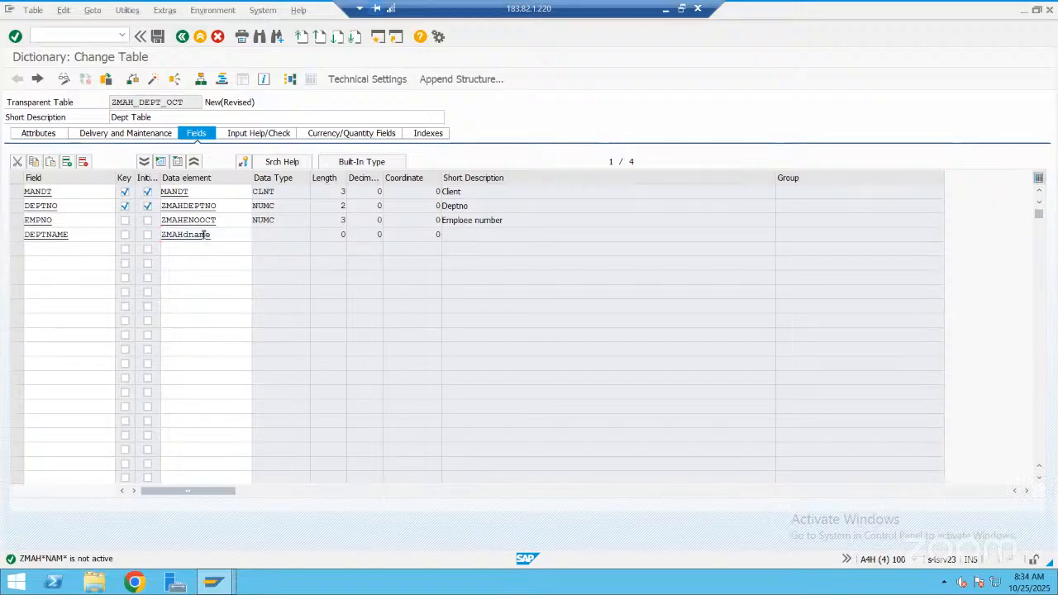
key(Return)
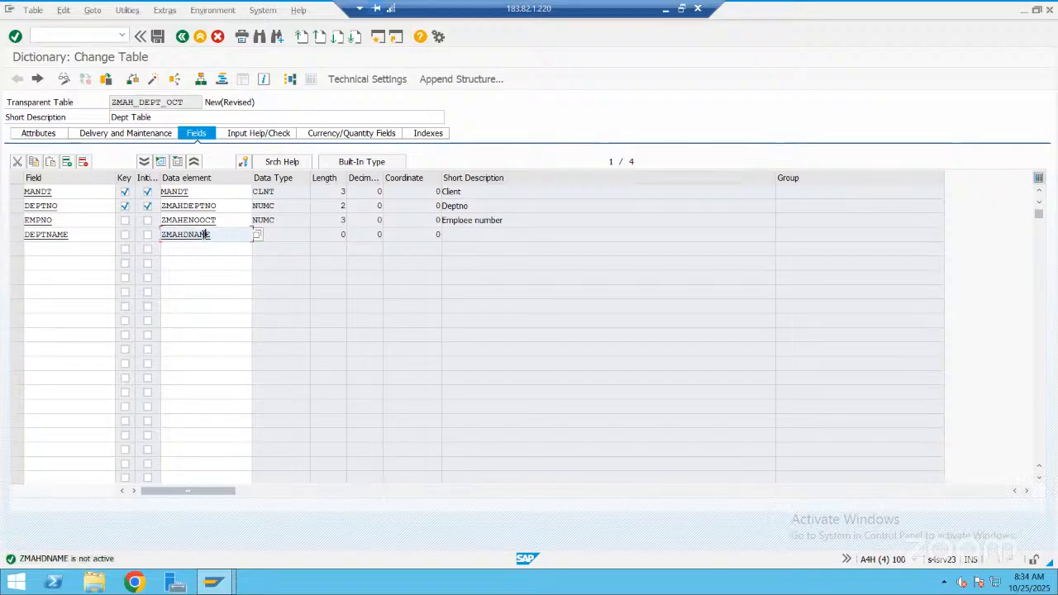
Save the table changes and create the new data element ZMAHDNAME from the DEPTNAME field
double_click(209, 234)
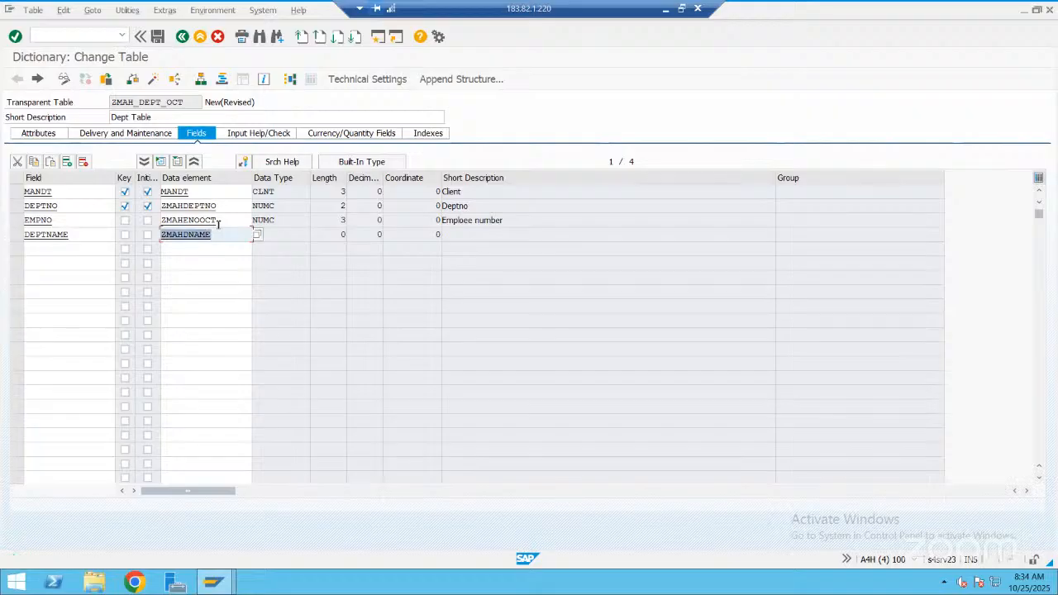
click(205, 233)
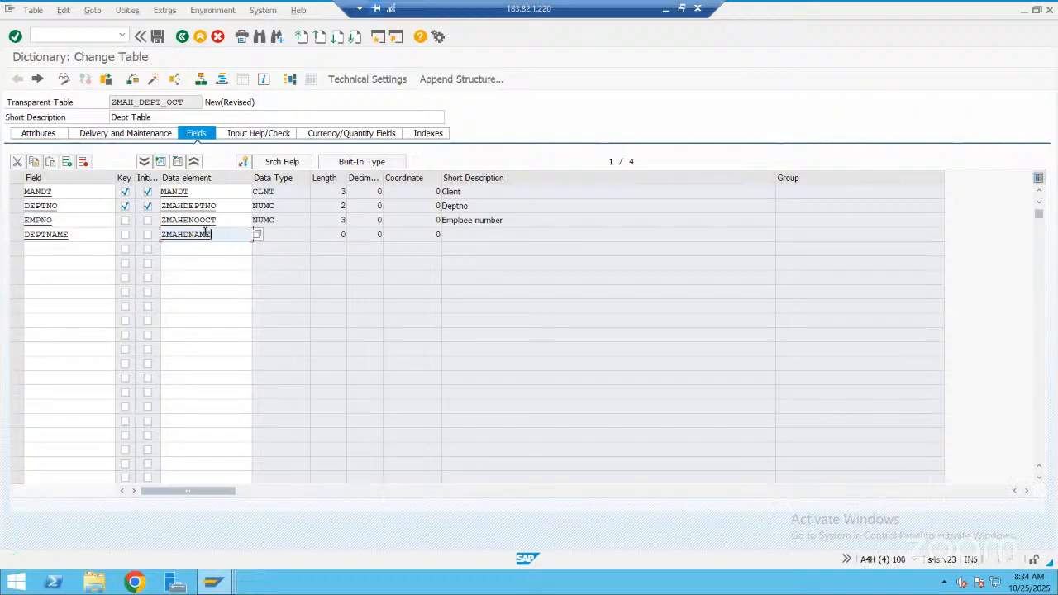
key(F3)
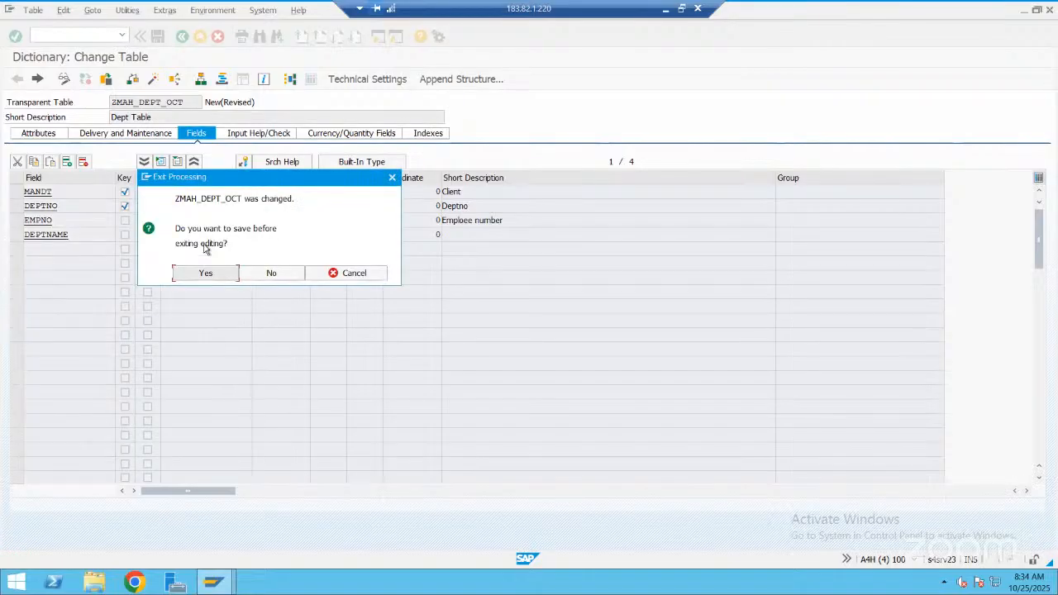
click(205, 275)
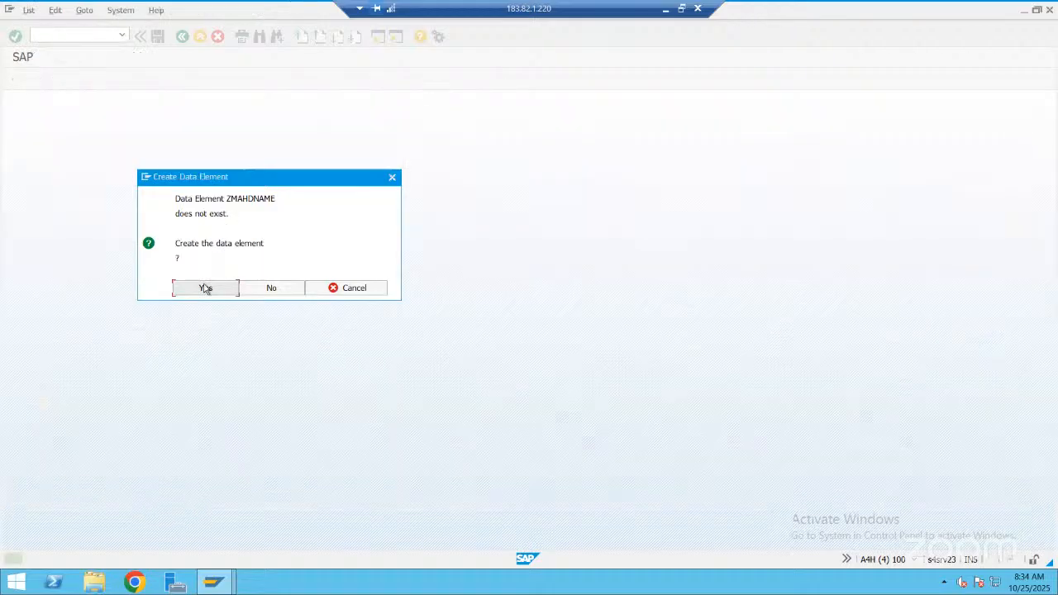
key(Return)
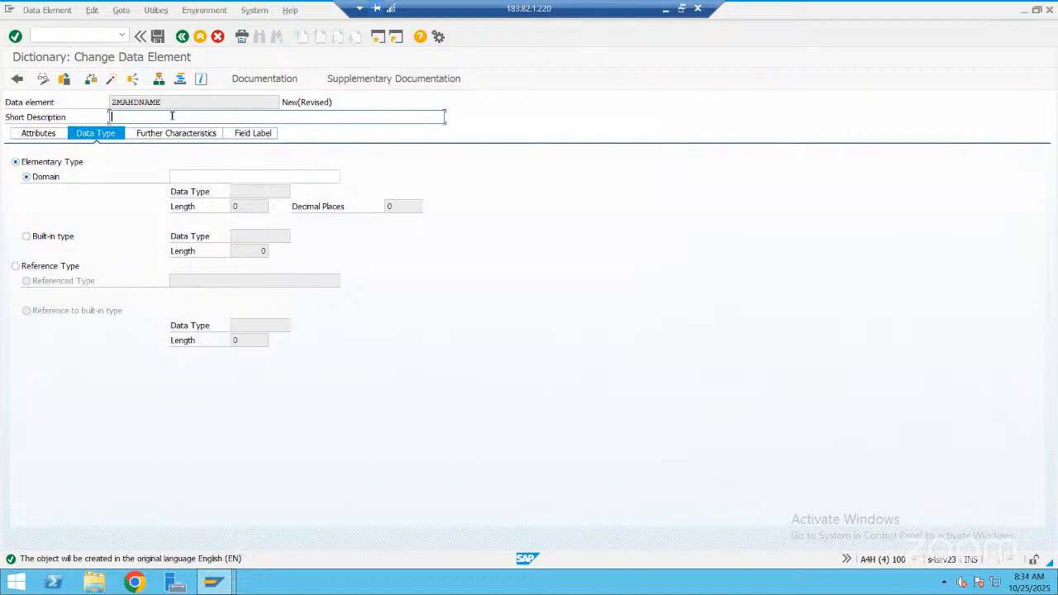
Give the data element the short description "Deptname" and built-in type CHAR with length 20
text(Deptname)
click(70, 237)
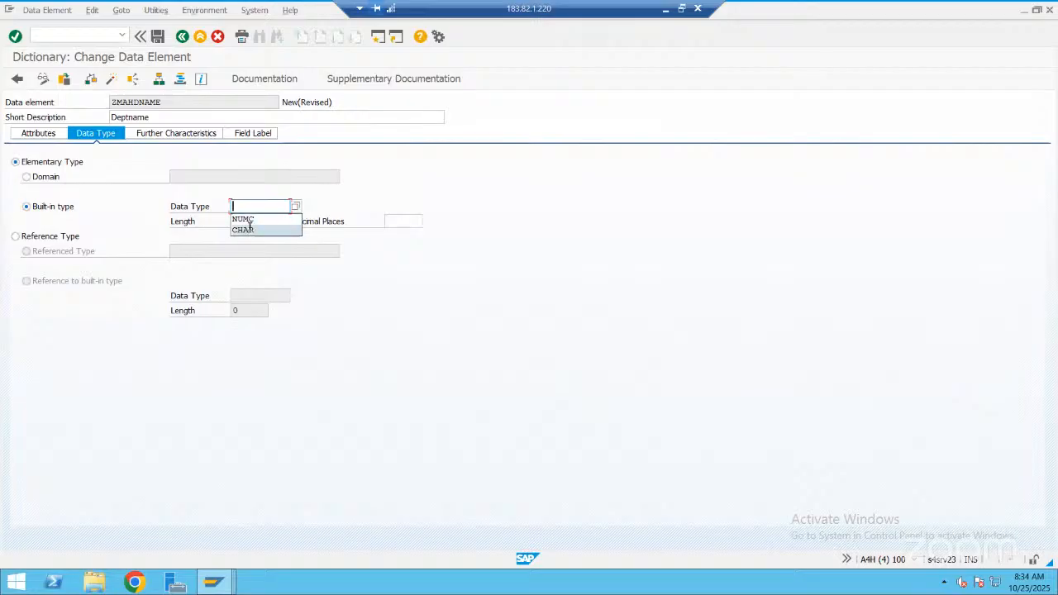
click(248, 228)
click(263, 221)
text(2)
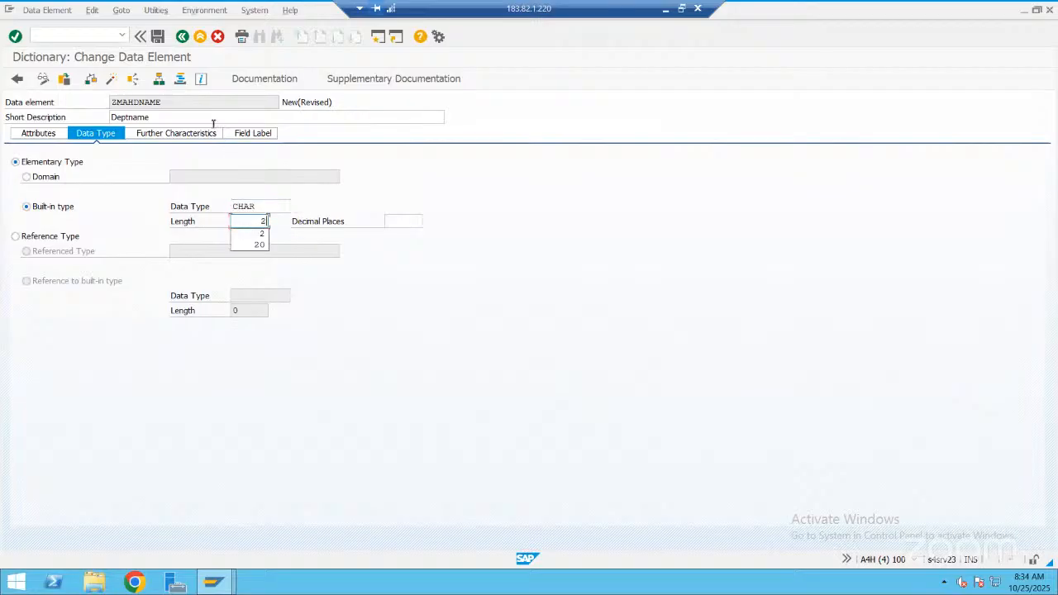
text(0)
Define the short field label of data element ZMAHDNAME as "Dname" with length 10
click(240, 133)
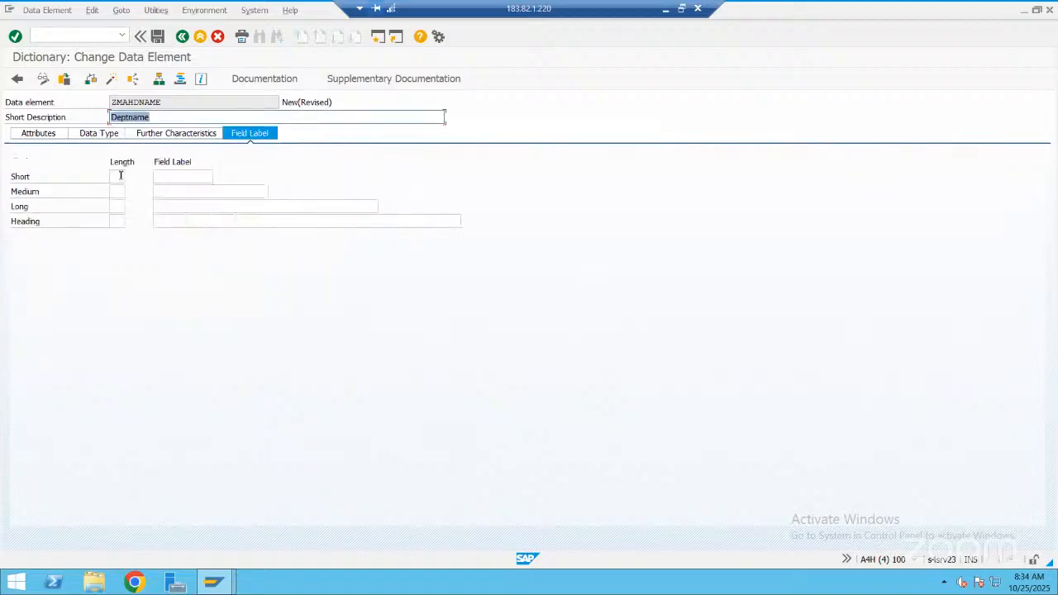
click(120, 176)
text(10)
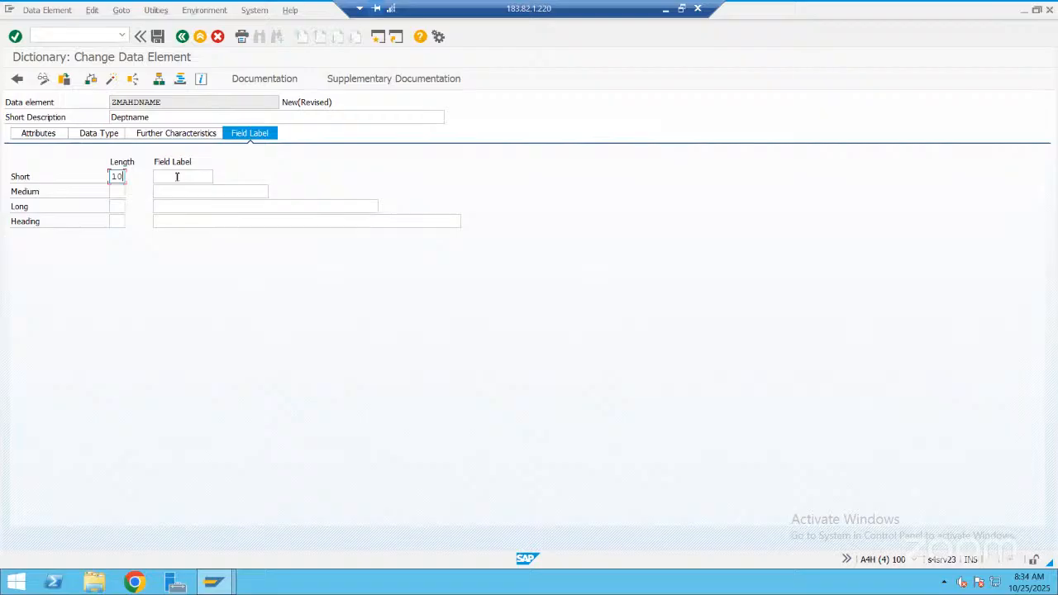
click(176, 176)
text(Name)
key(BackSpace)
key(BackSpace)
key(BackSpace)
key(BackSpace)
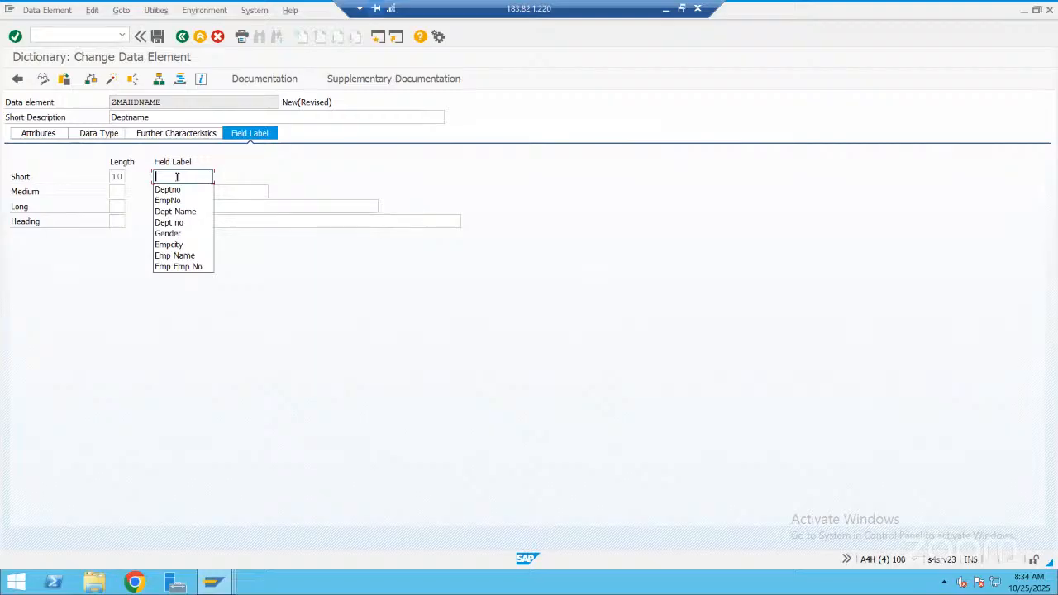
text(Dname)
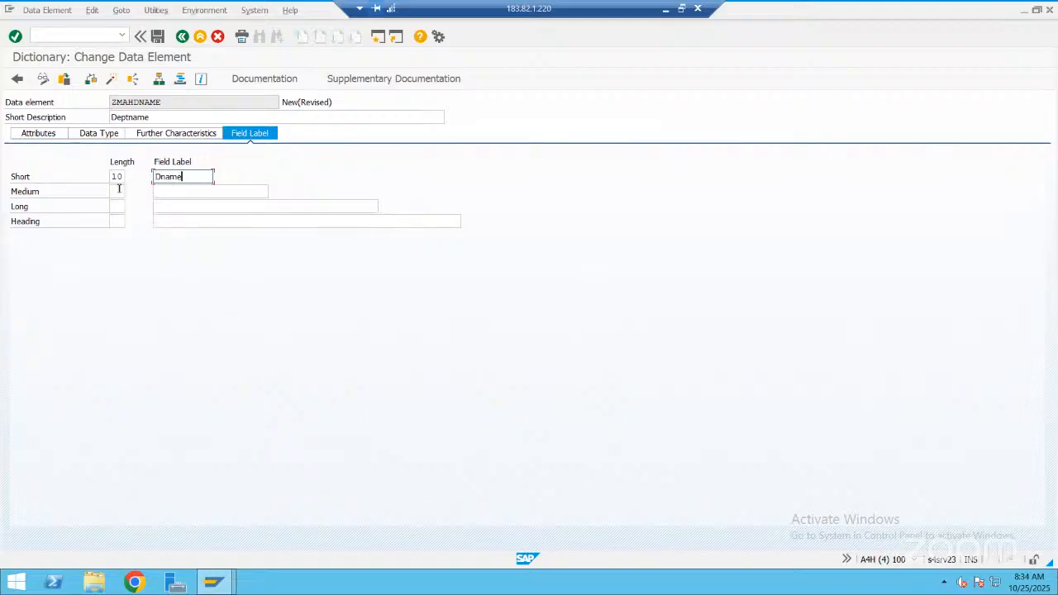
Set the medium field label's length to 15 and its text to "Dept20name", based on a copy of the short label
click(119, 189)
text(15)
click(180, 177)
drag(153, 177, 194, 180)
key(ctrl+c)
click(159, 191)
key(ctrl+v)
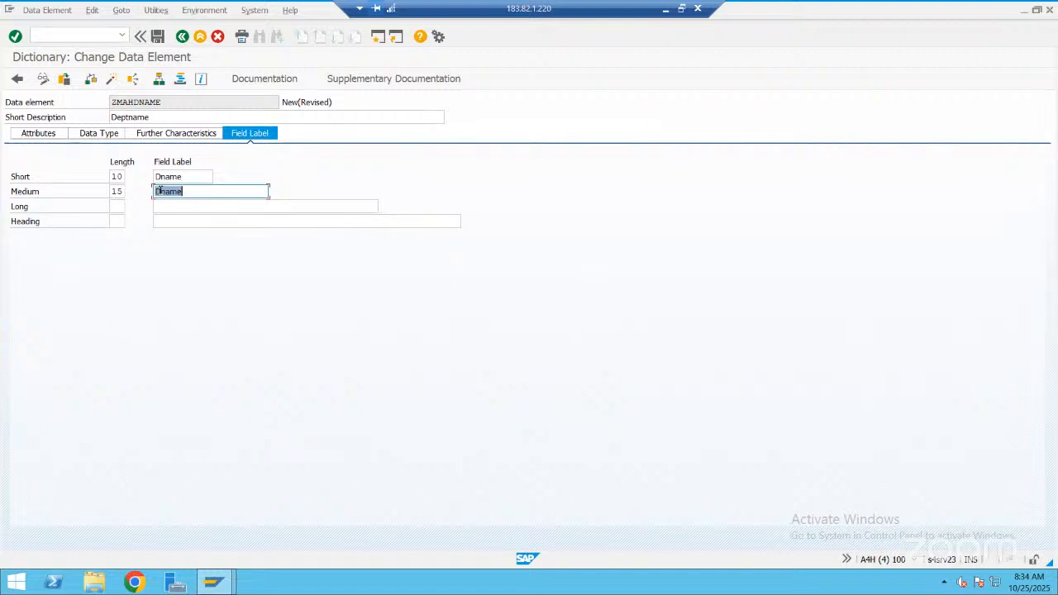
click(160, 191)
text(ept20)
Set the long field label's length to 20 and reuse the medium label text "Dept20name" for it
click(120, 208)
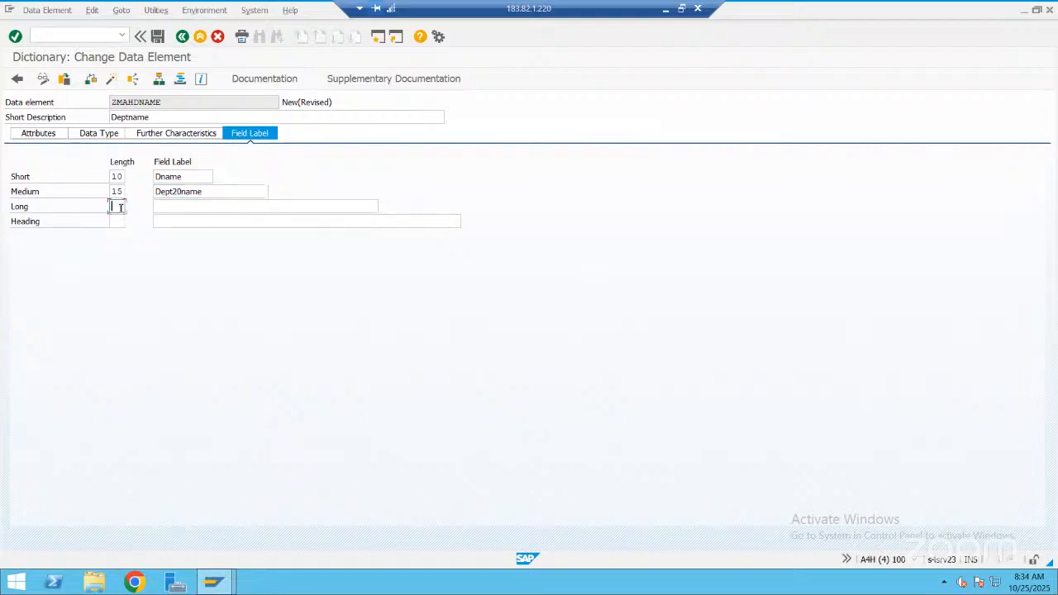
text(20)
click(198, 192)
drag(146, 190, 210, 207)
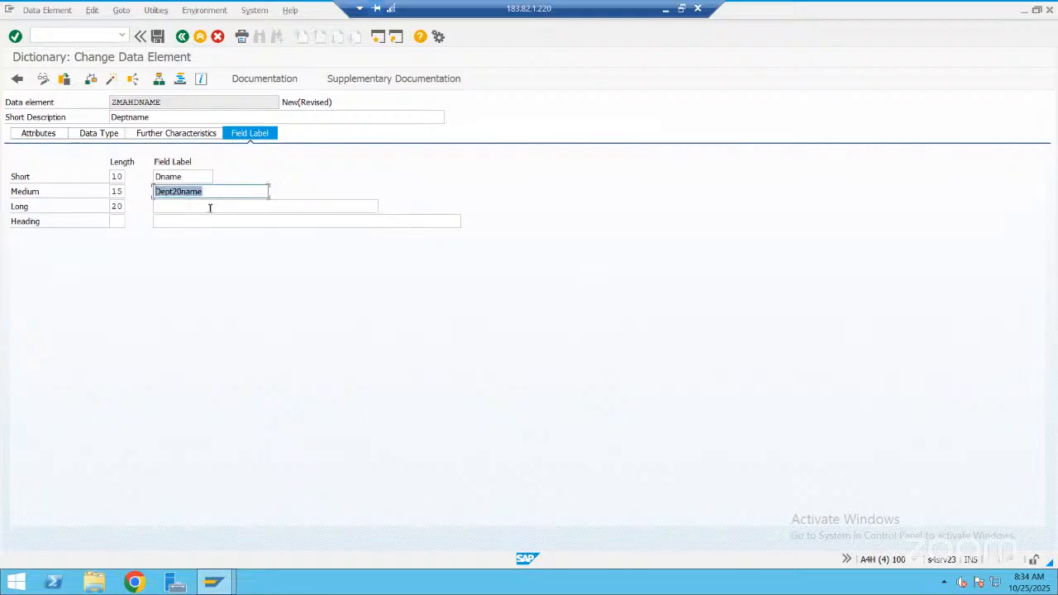
key(ctrl+c)
click(210, 207)
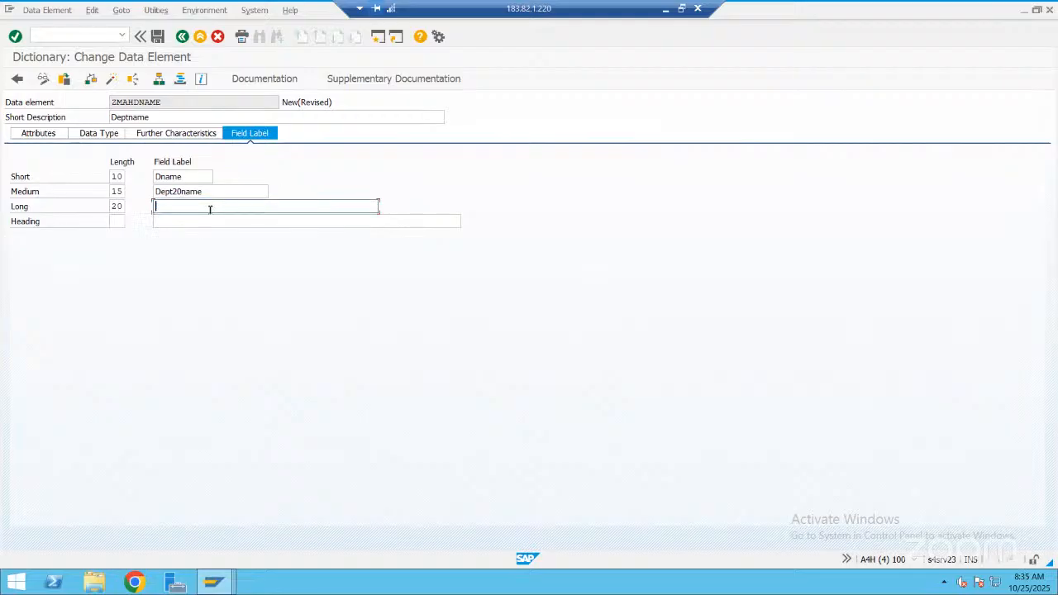
key(ctrl+v)
Copy the long label text "Dept20name" into the heading and set the heading length to 25
double_click(161, 210)
key(ctrl+c)
click(155, 220)
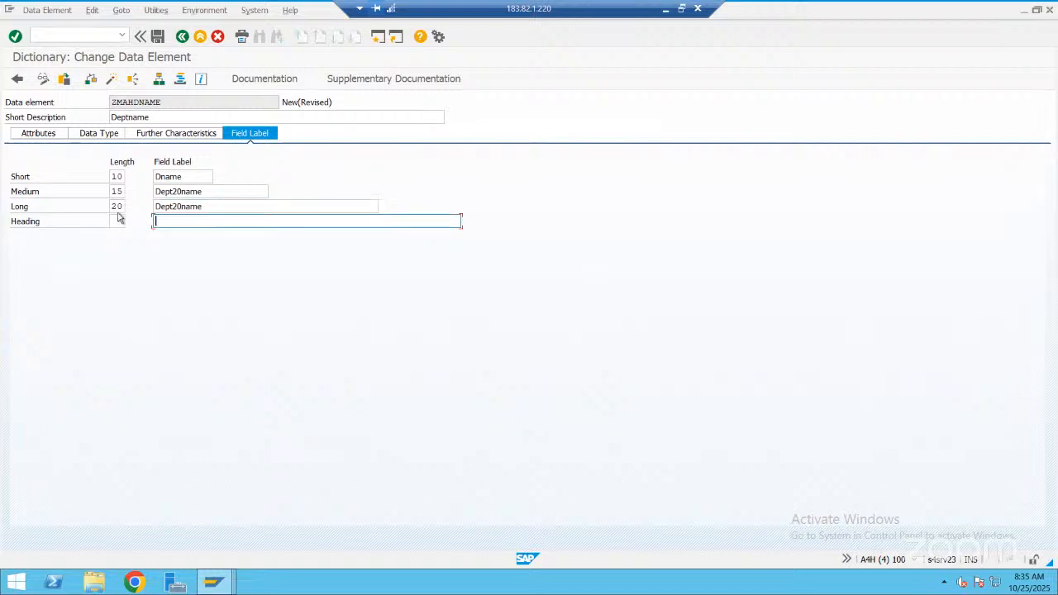
key(ctrl+v)
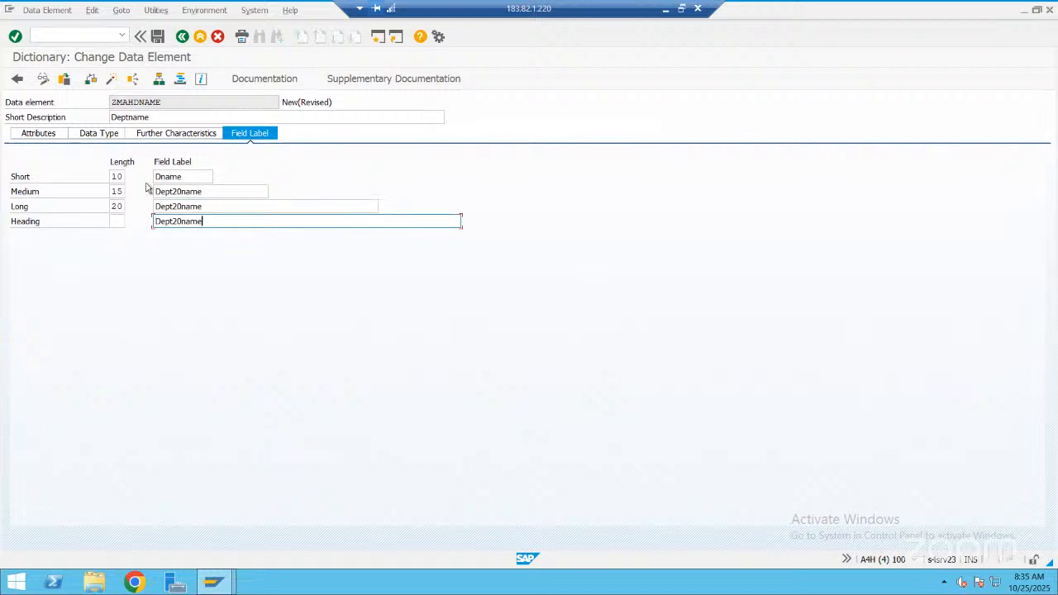
key(shift+Tab)
text(25)
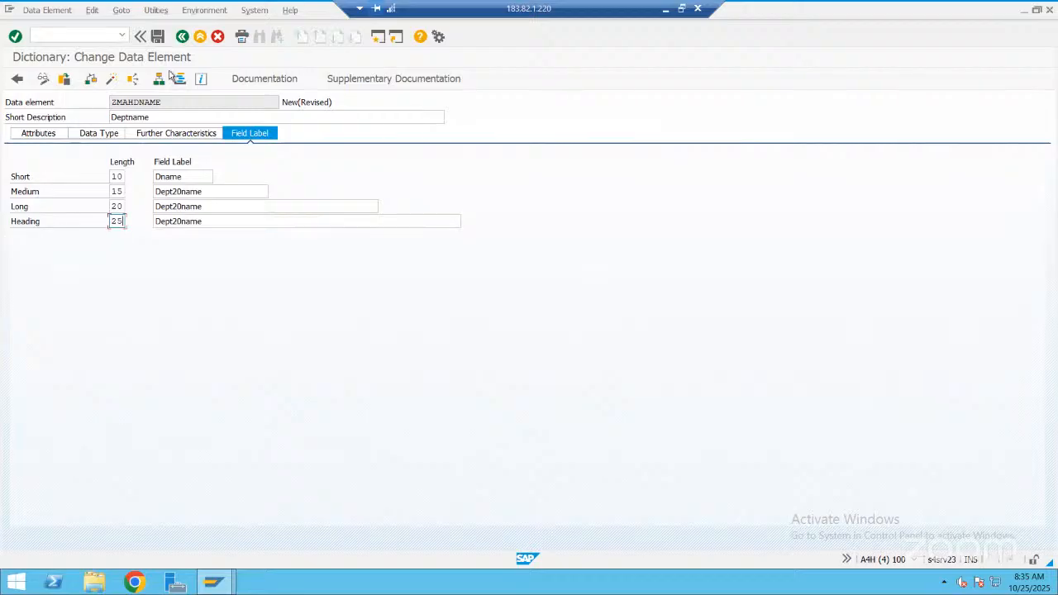
Save ZMAHDNAME in package ZMAH_OCT_2025 under the request "New Emp Table 25-Oct-2025", activate it and return to the table
key(ctrl+s)
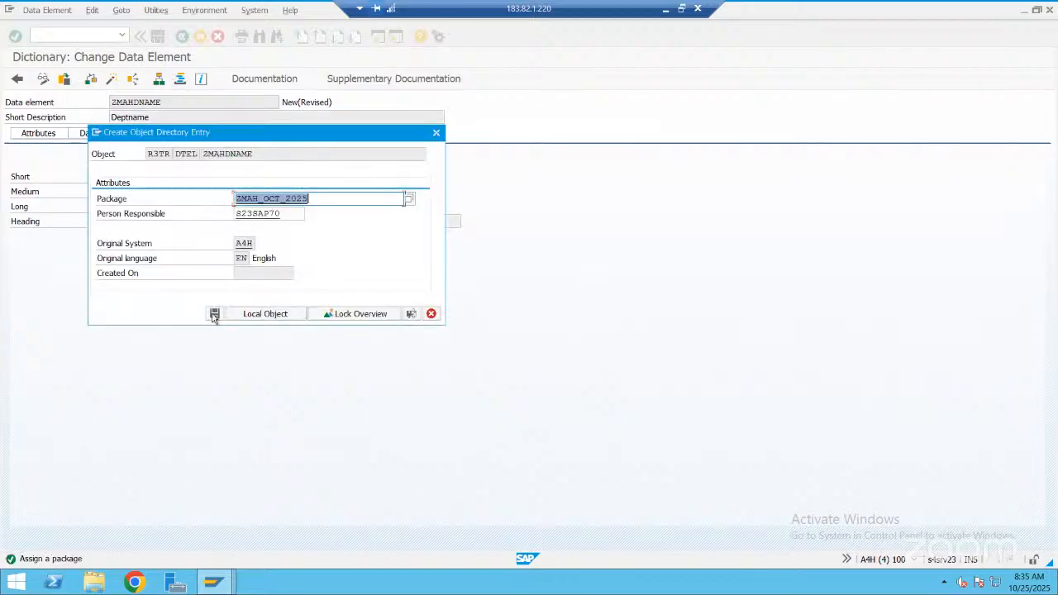
click(214, 315)
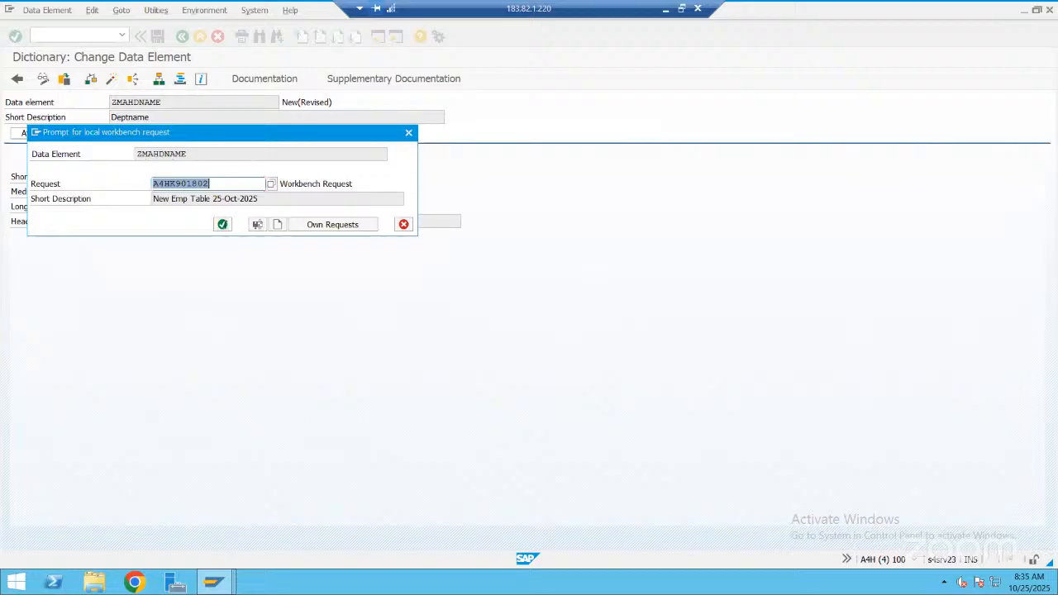
click(222, 226)
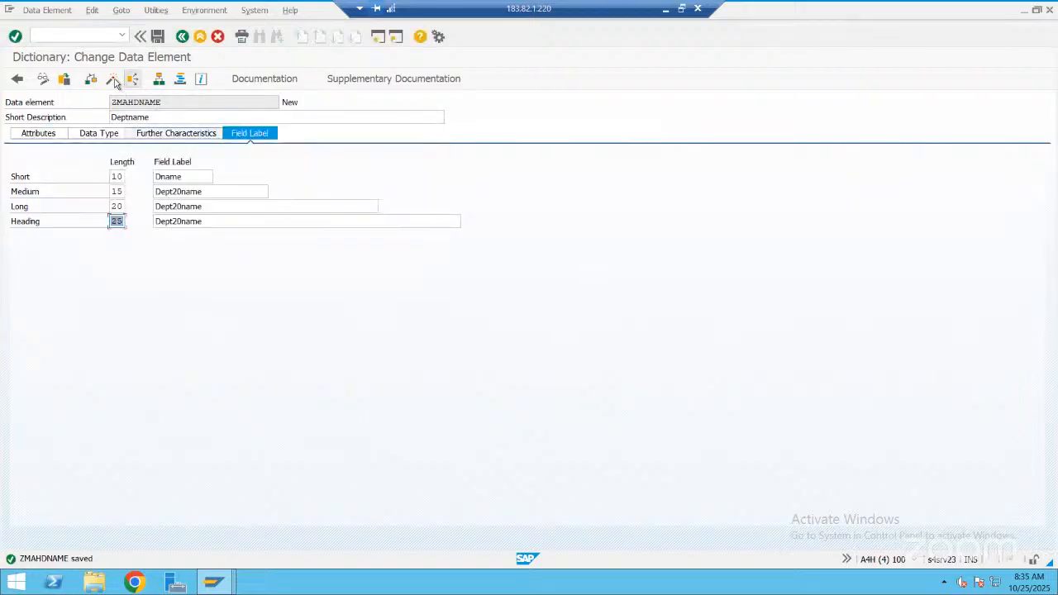
click(113, 80)
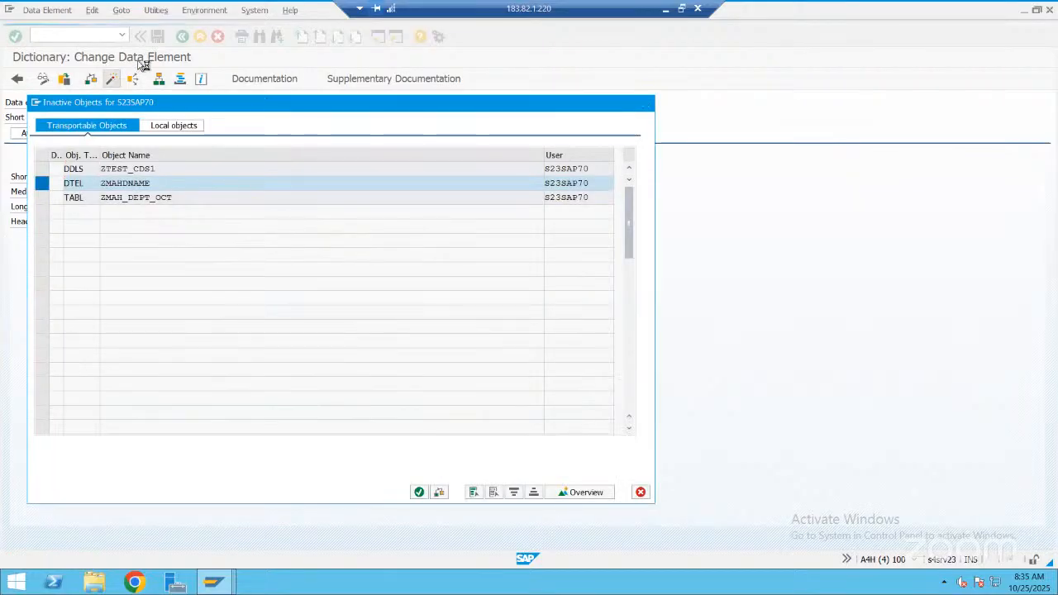
key(Return)
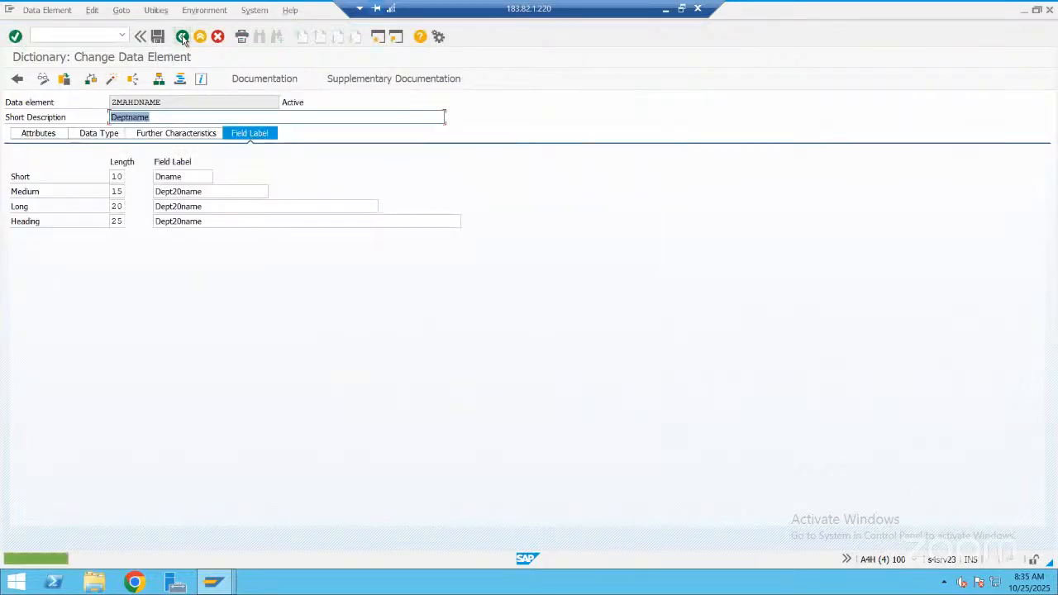
key(F3)
Add a field named Depcity below DEPTNAME with the data element ZMAHDEPTCITY
click(104, 249)
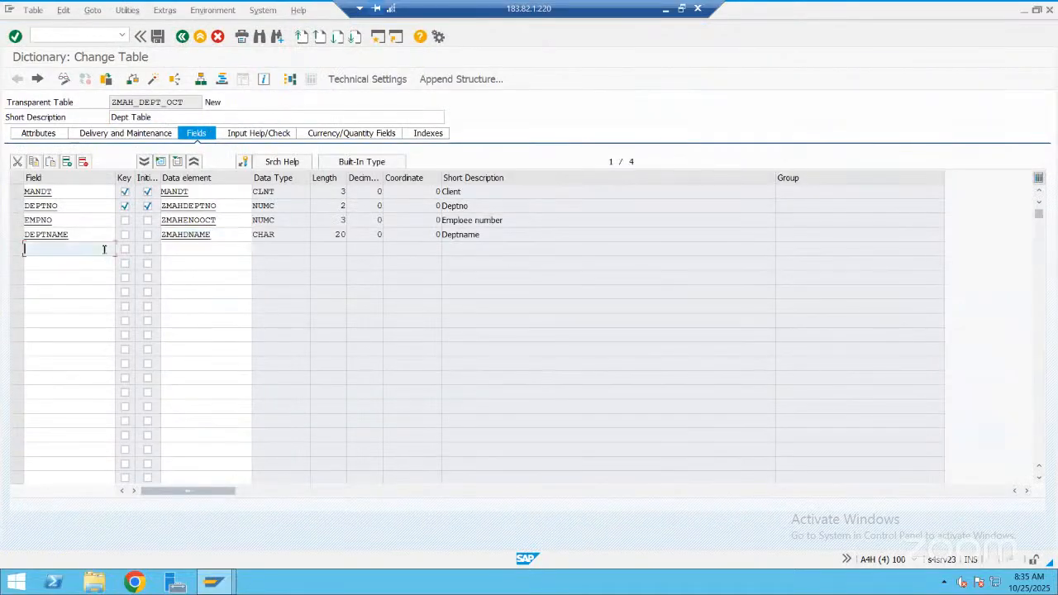
text(D)
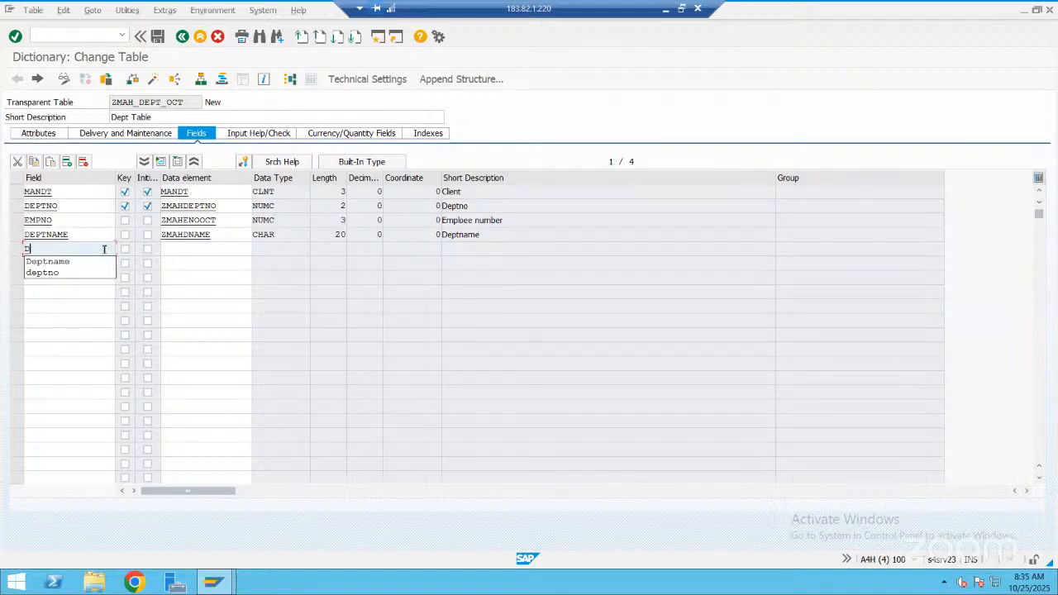
text(epcity)
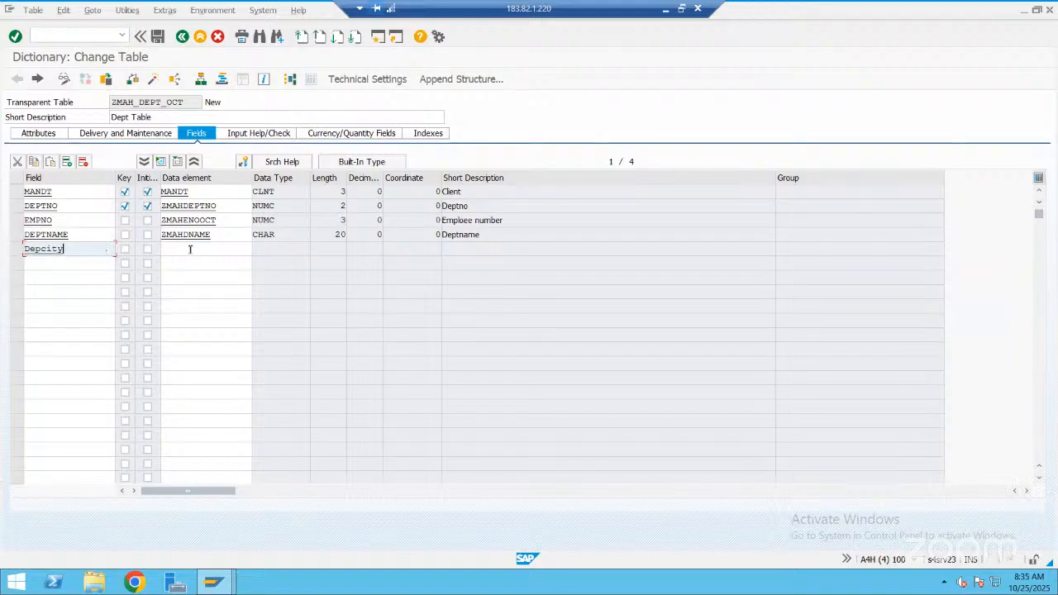
click(191, 249)
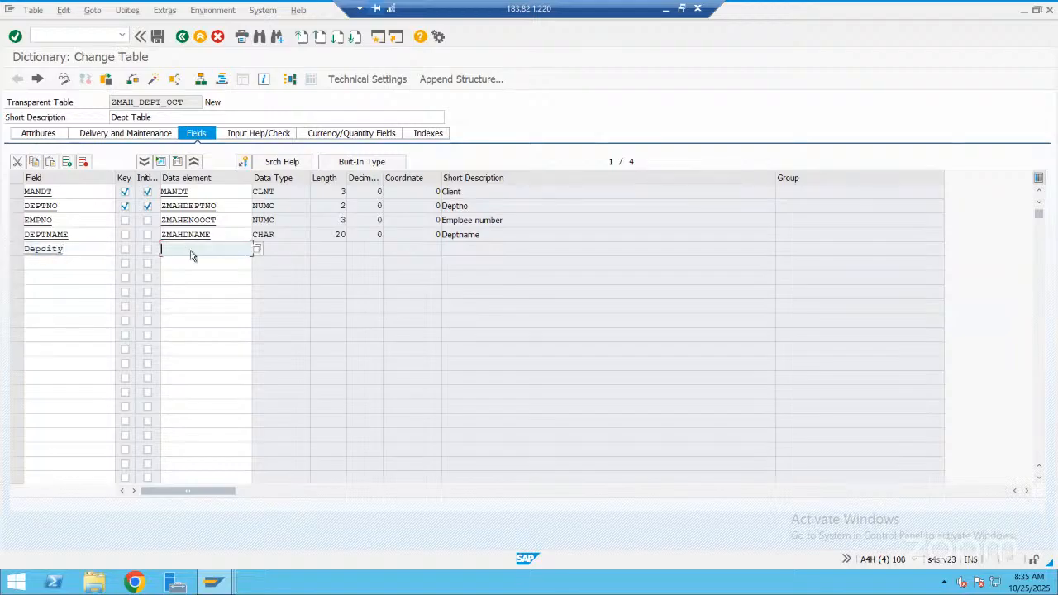
text(zmahde)
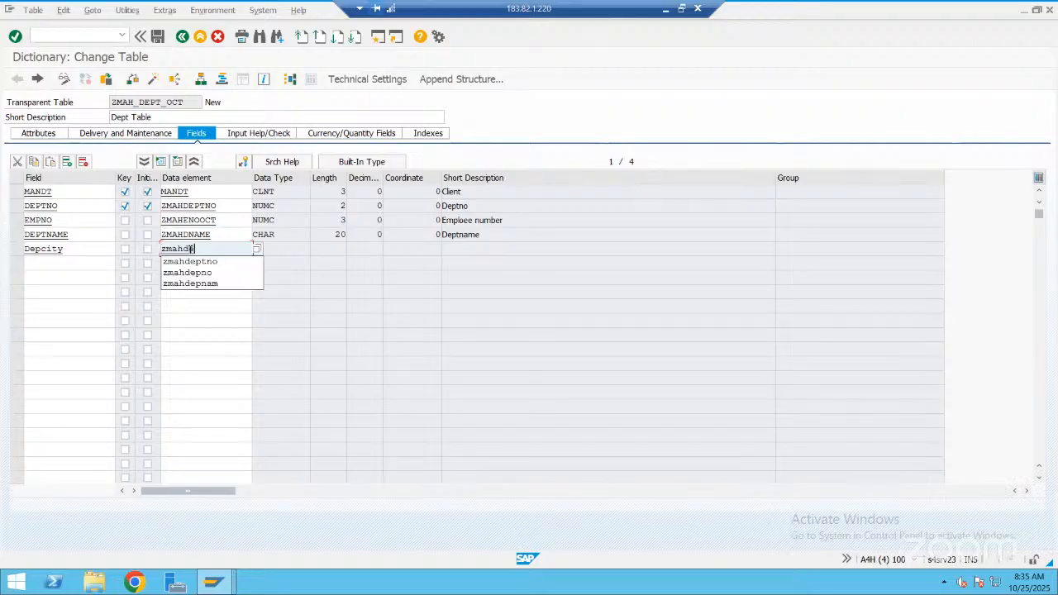
text(pt)
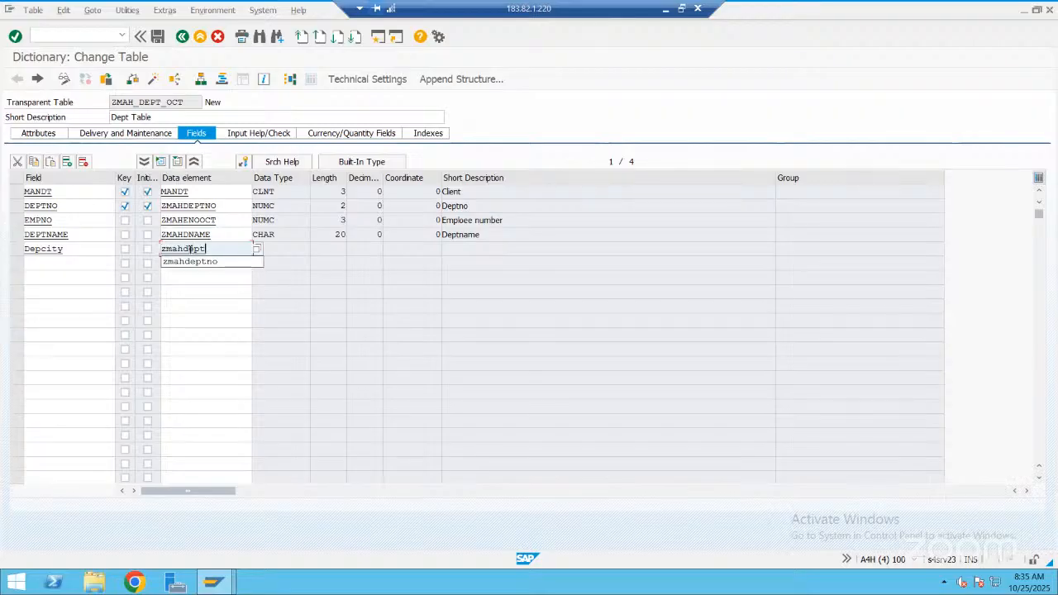
text(city)
key(Return)
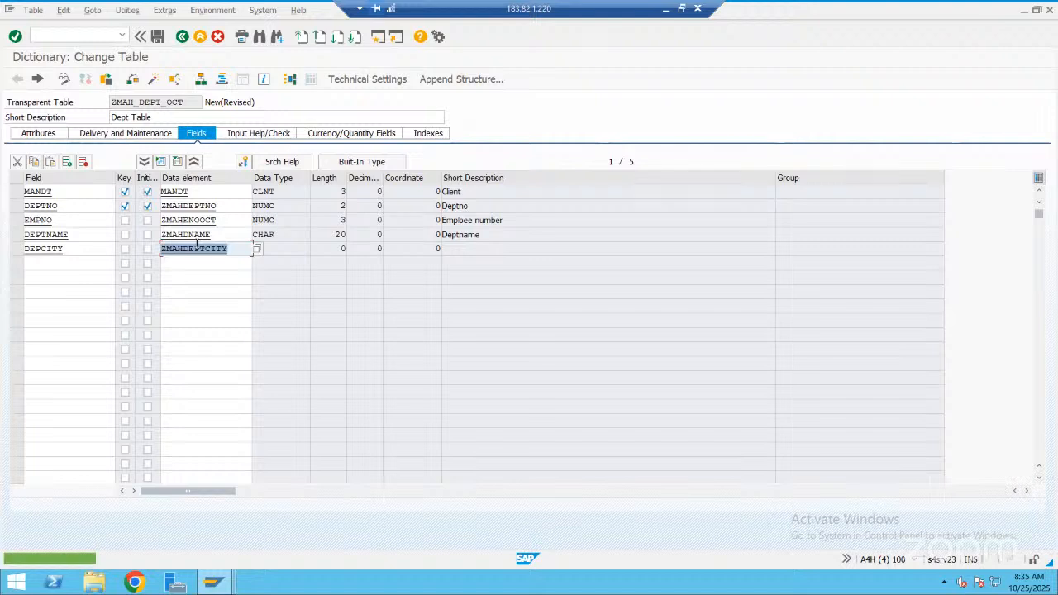
Save the table changes and create the new data element ZMAHDEPTCITY from the DEPCITY field
click(198, 248)
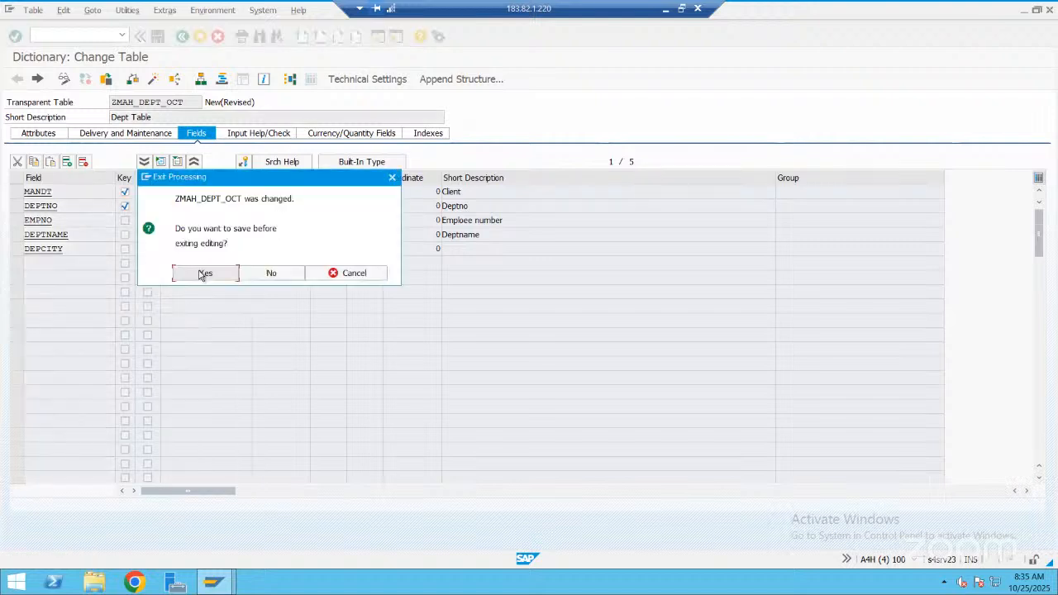
click(199, 275)
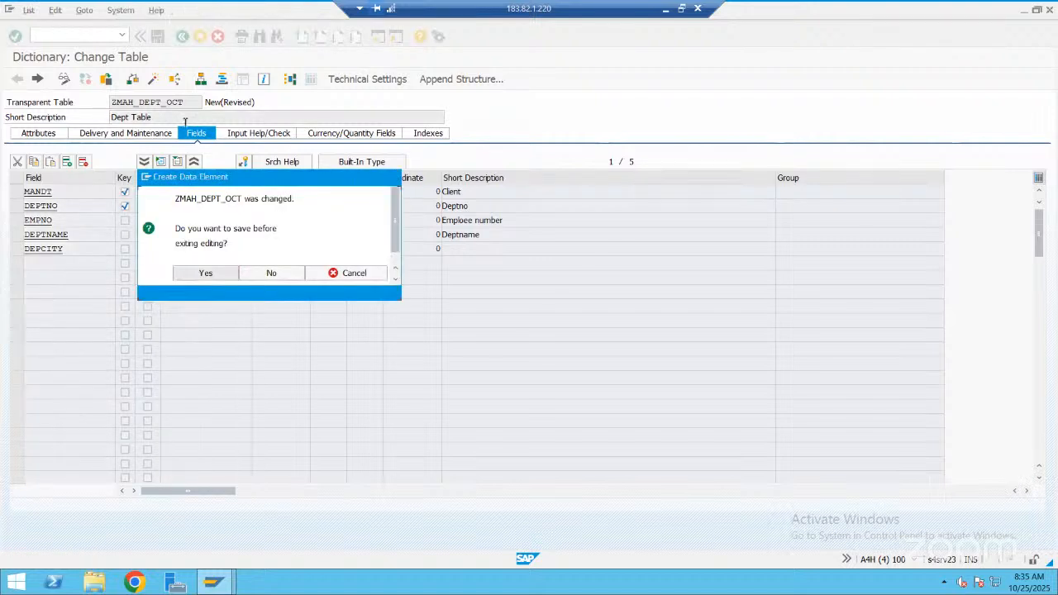
key(Return)
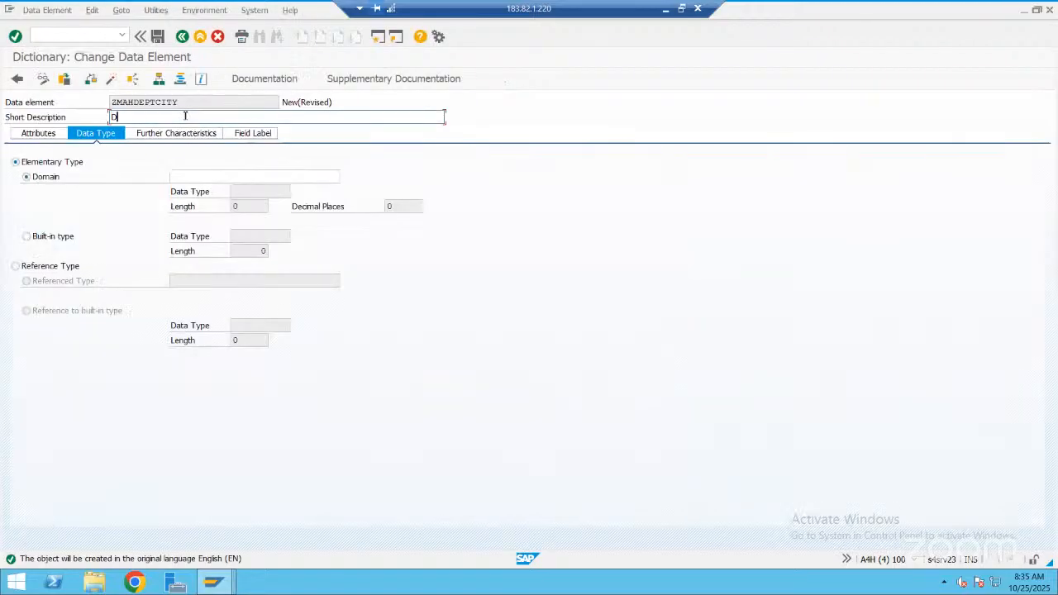
Give the data element the short description "Department City" and built-in type CHAR with length 20
text(Department City)
click(51, 238)
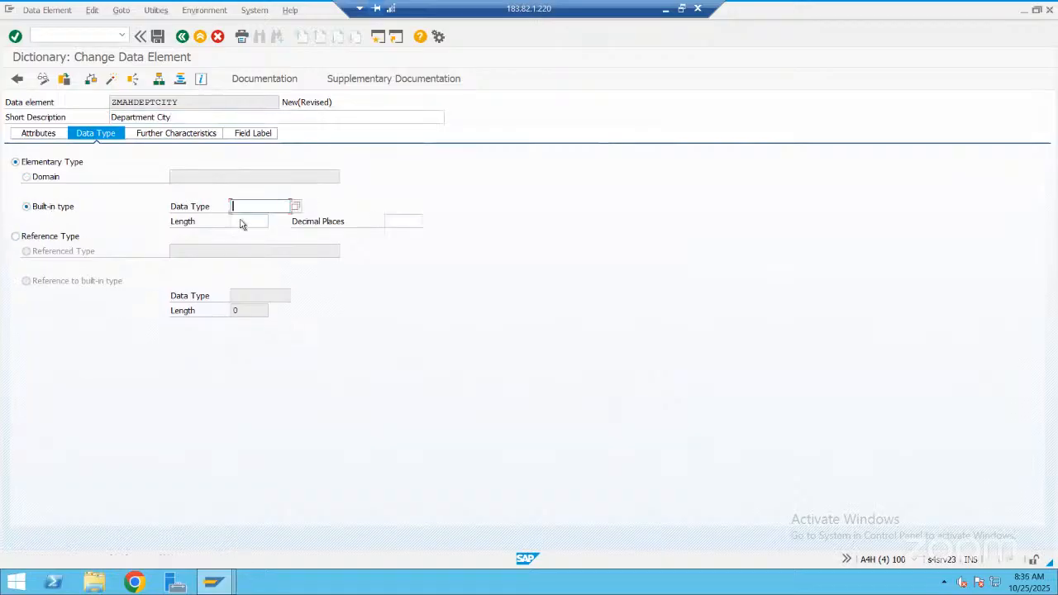
key(BackSpace)
click(244, 219)
click(245, 222)
text(20)
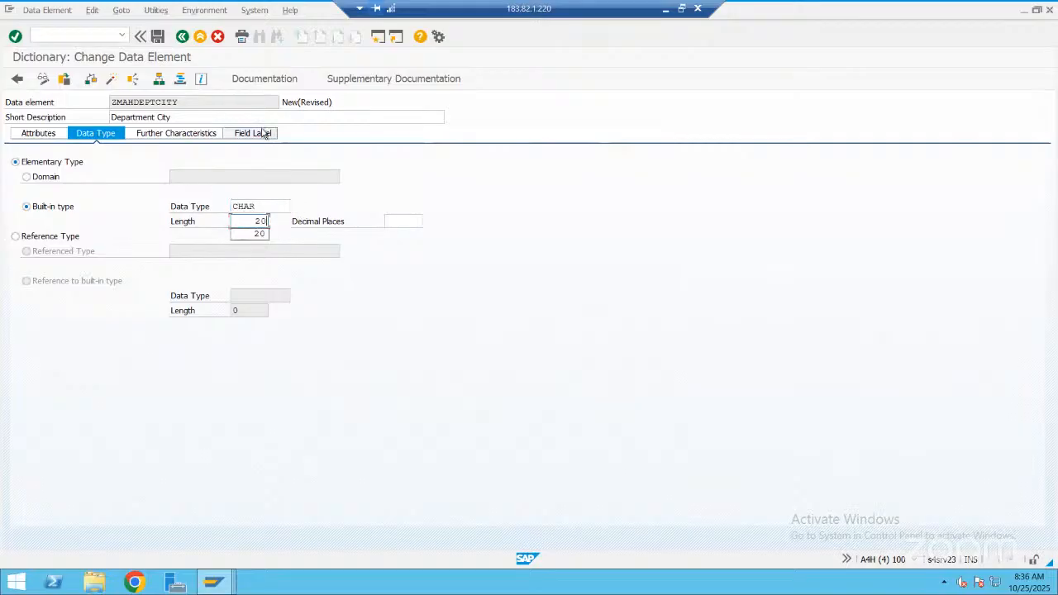
Define the short field label of ZMAHDEPTCITY as "DepCity" with length 10
click(263, 133)
click(263, 133)
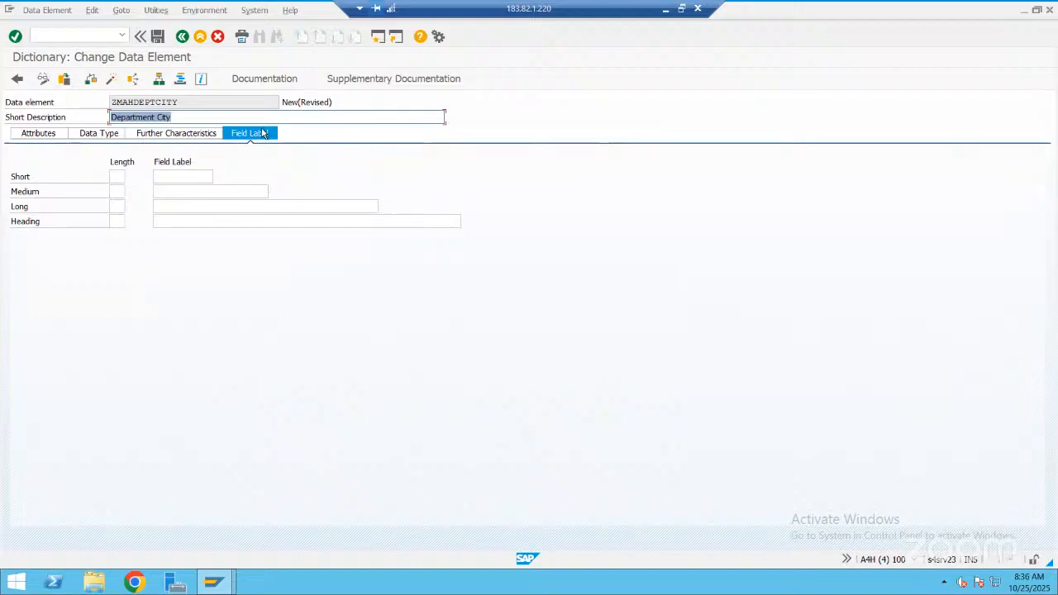
click(116, 175)
text(10)
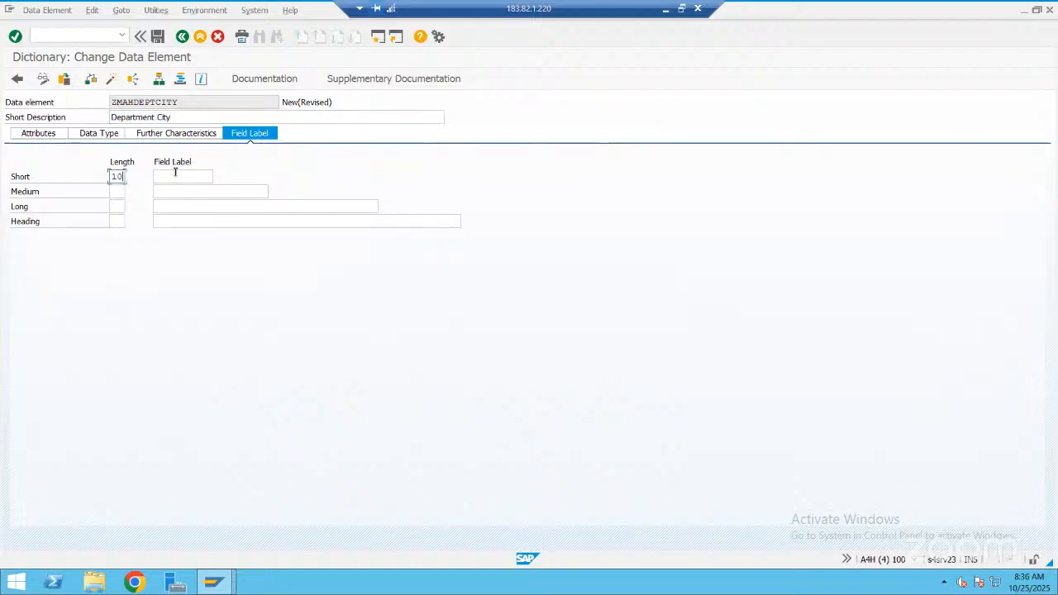
click(175, 173)
text(DepCity)
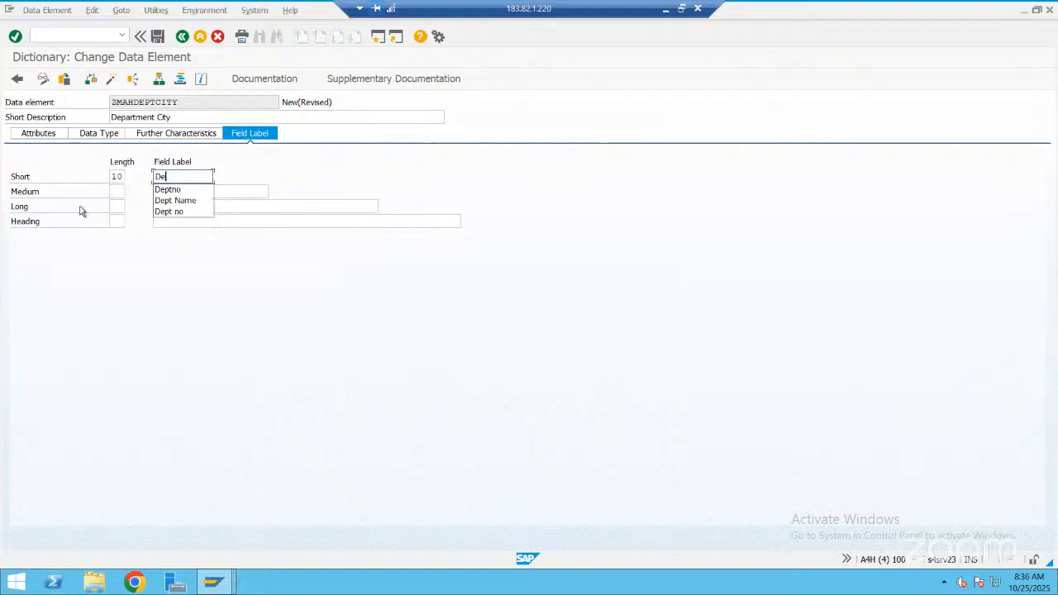
Set the medium field label's length to 15 and copy the short label text "DepCity" into it
click(119, 191)
text(15)
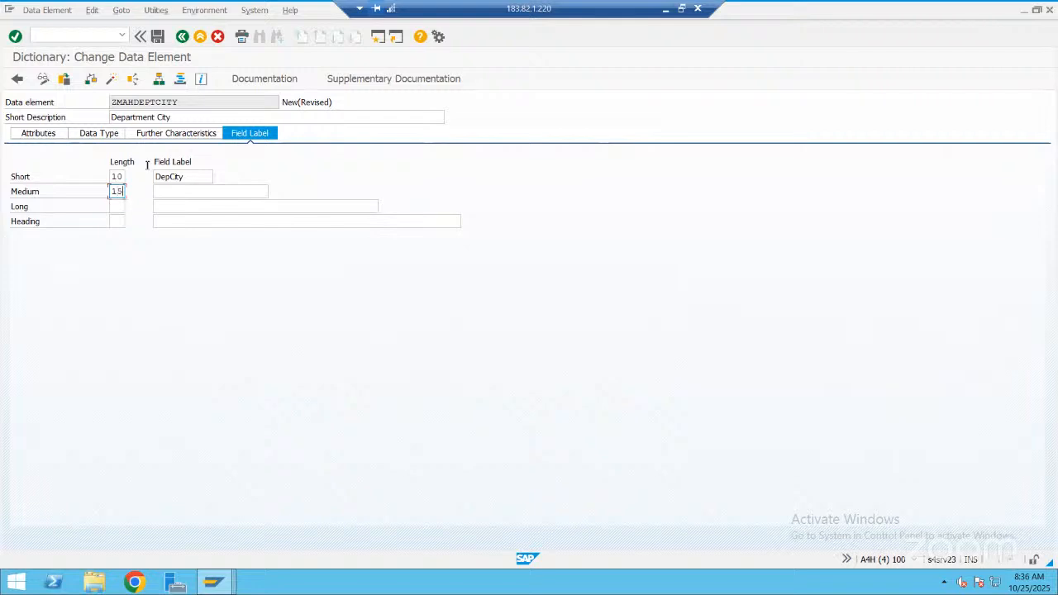
drag(147, 176, 215, 189)
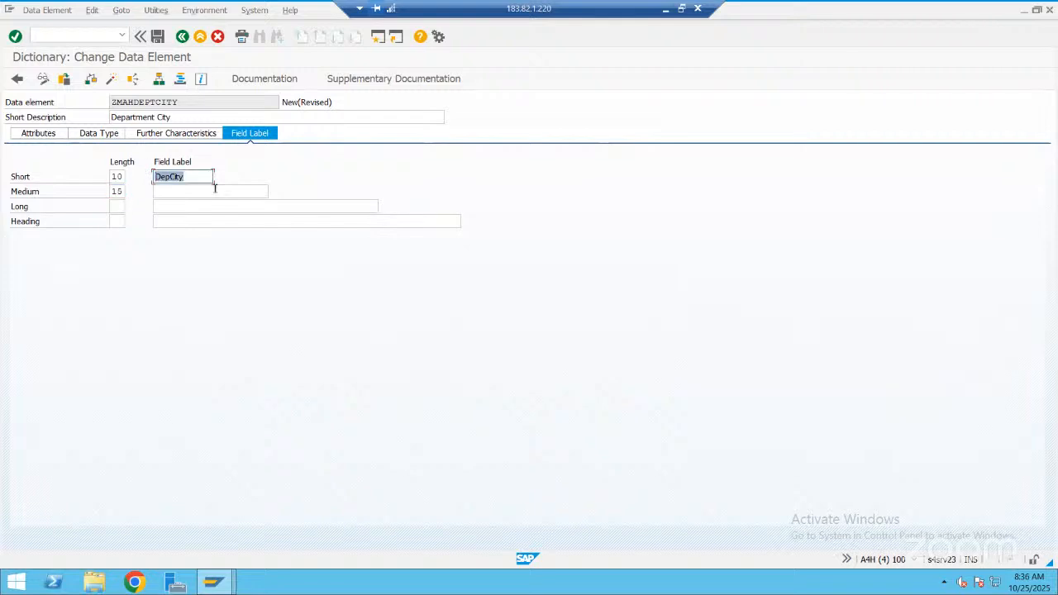
key(ctrl+c)
key(Down)
key(ctrl+v)
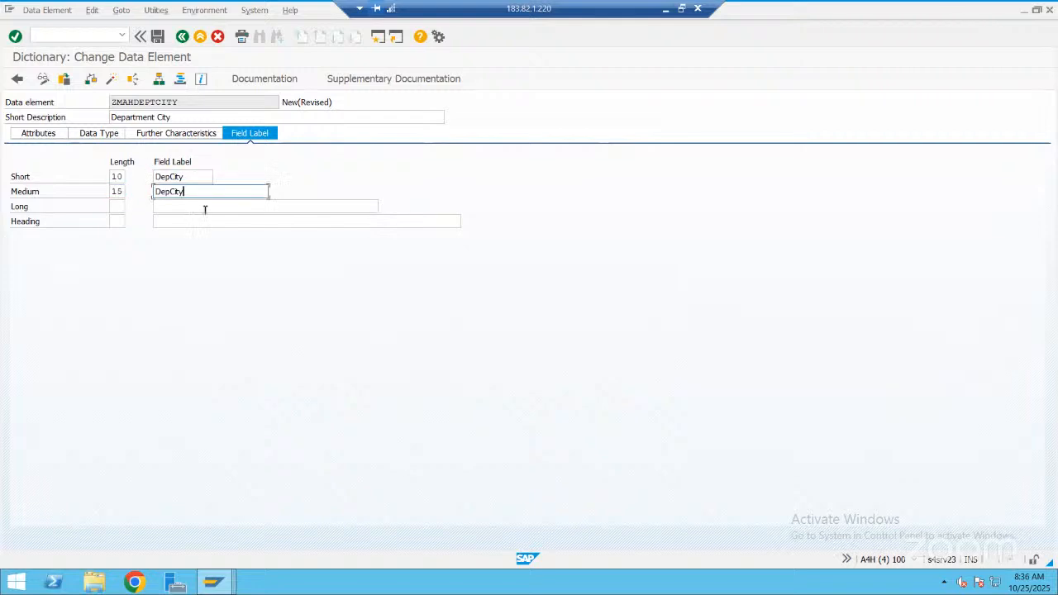
Fill the long label and heading with "DepCity", using length 20 for the long label and 25 for the heading
key(Down)
key(ctrl+v)
key(Down)
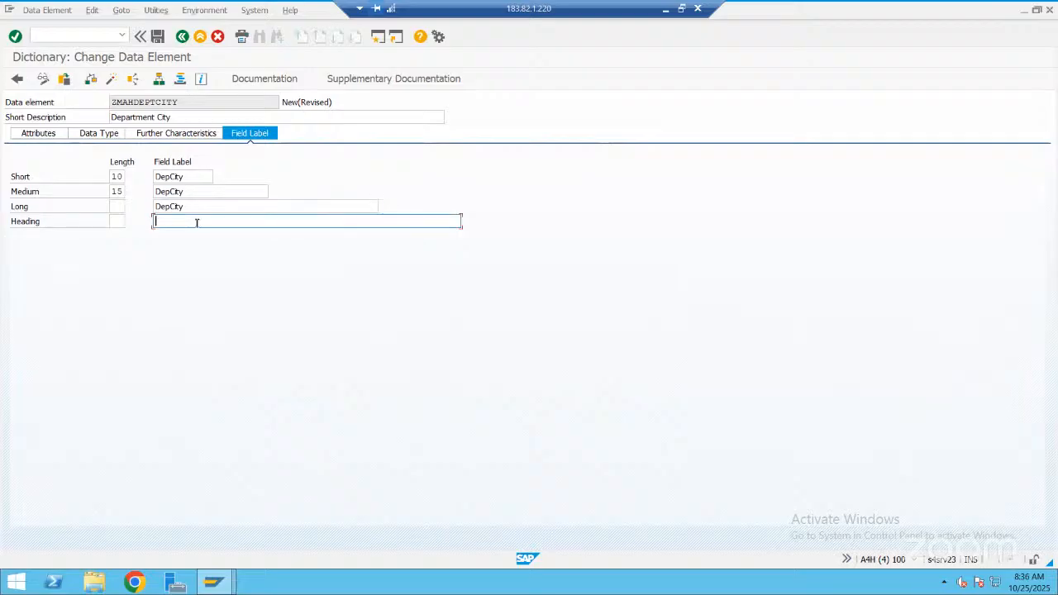
key(ctrl+v)
click(120, 208)
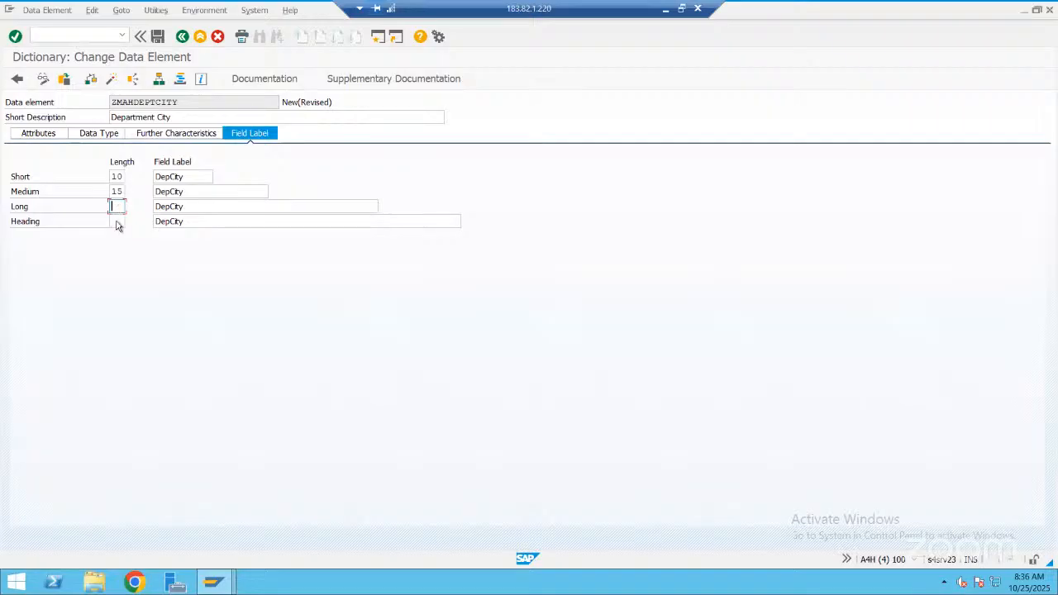
text(20)
click(117, 222)
text(25)
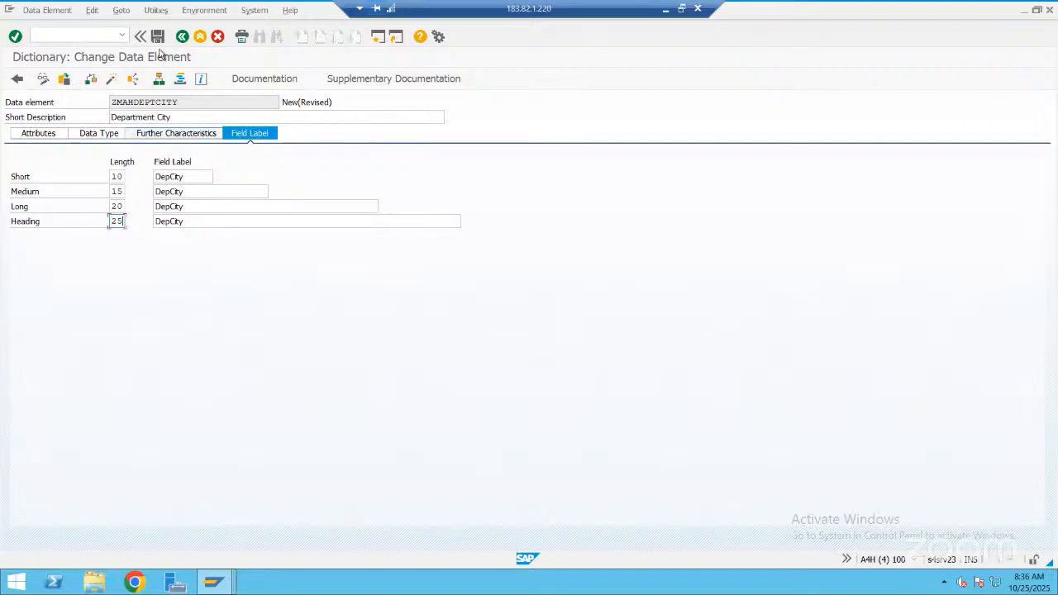
Save data element ZMAHDEPTCITY in package ZMAH_OCT_2025 and activate it, returning to the ZMAH_DEPT_OCT field list
click(158, 38)
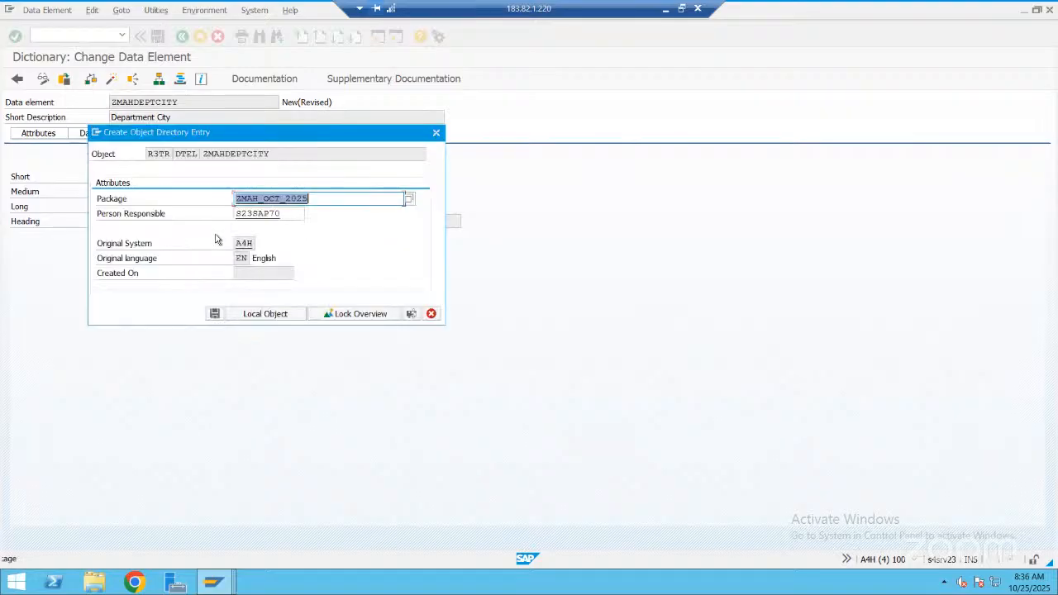
click(214, 314)
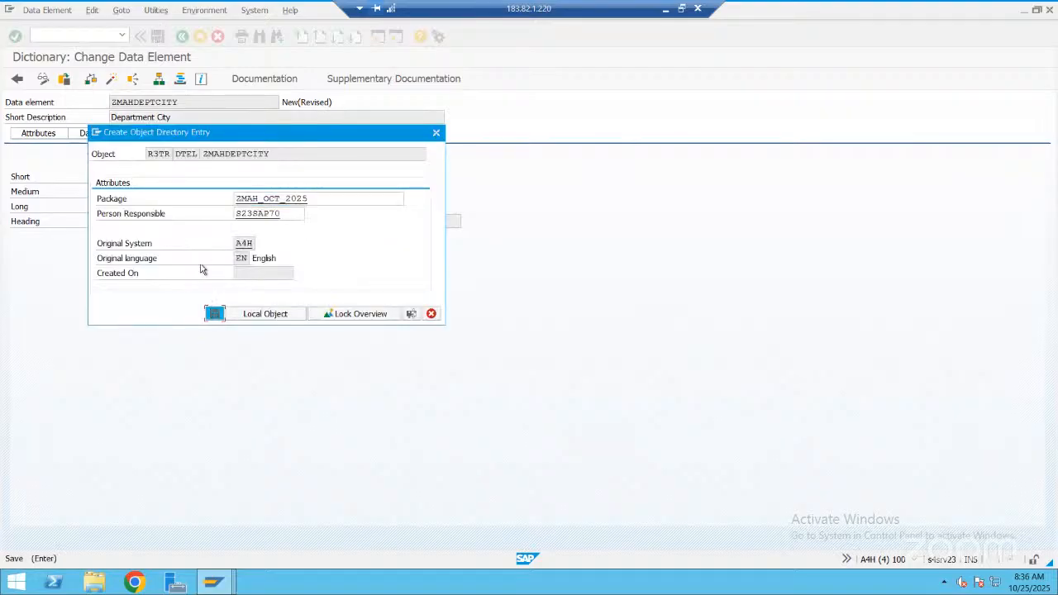
click(221, 226)
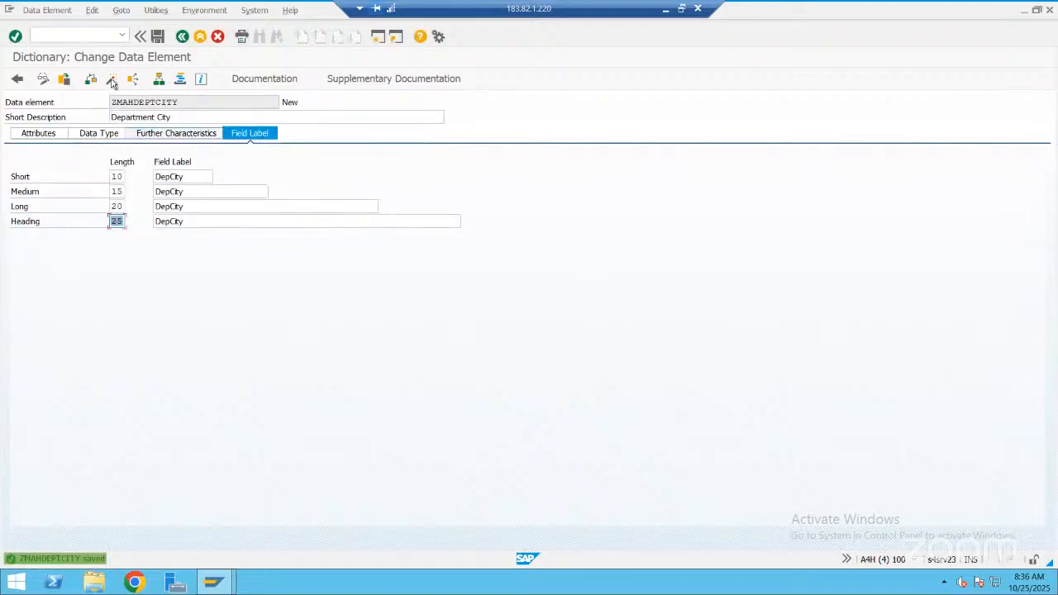
click(112, 80)
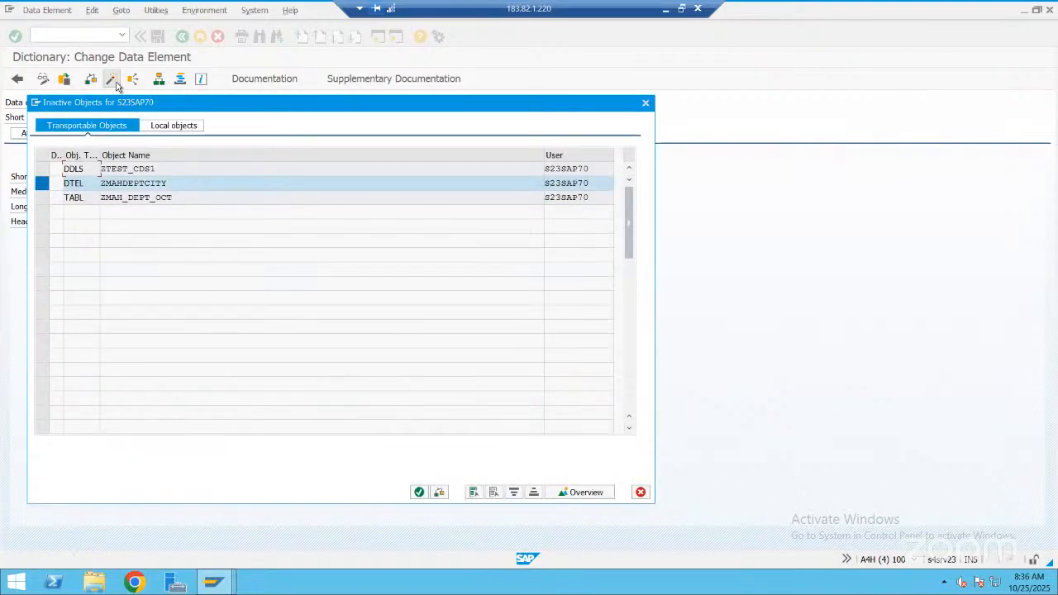
key(Return)
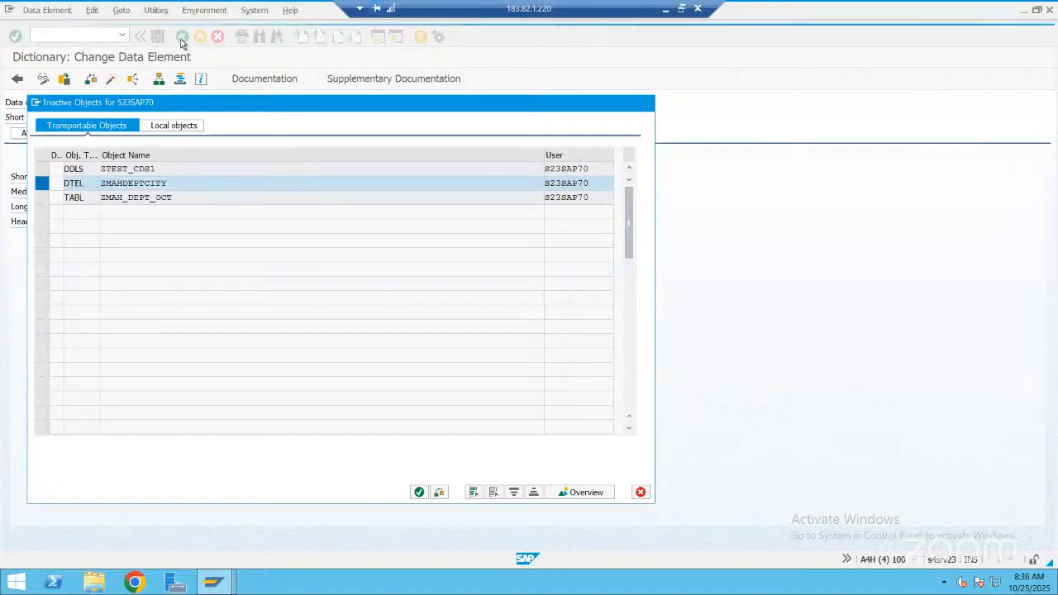
click(182, 42)
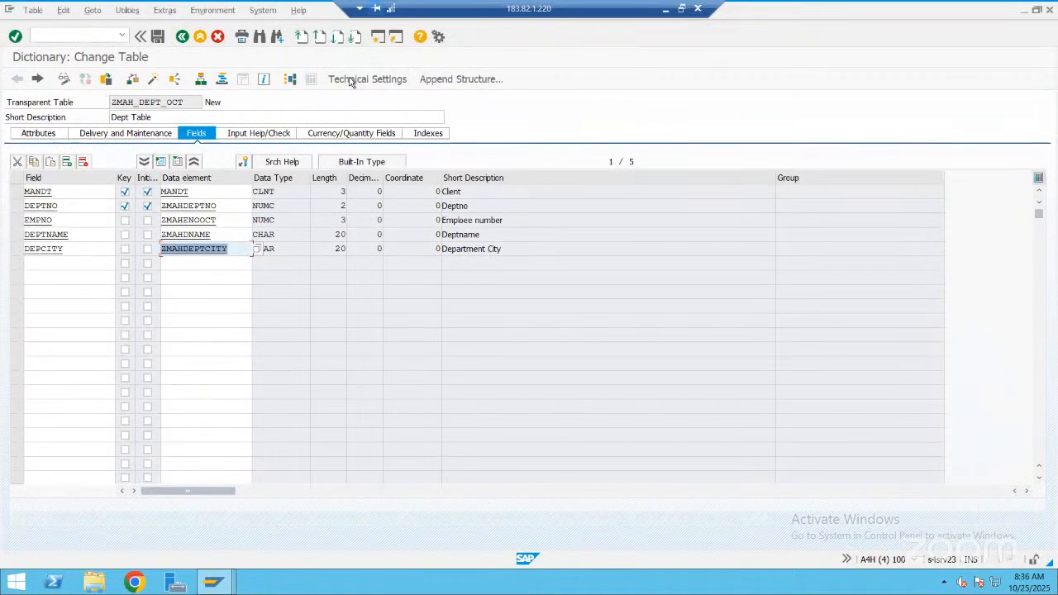
Define the table's technical settings with data class APPL0 and size category 0, and activate ZMAH_DEPT_OCT
click(351, 80)
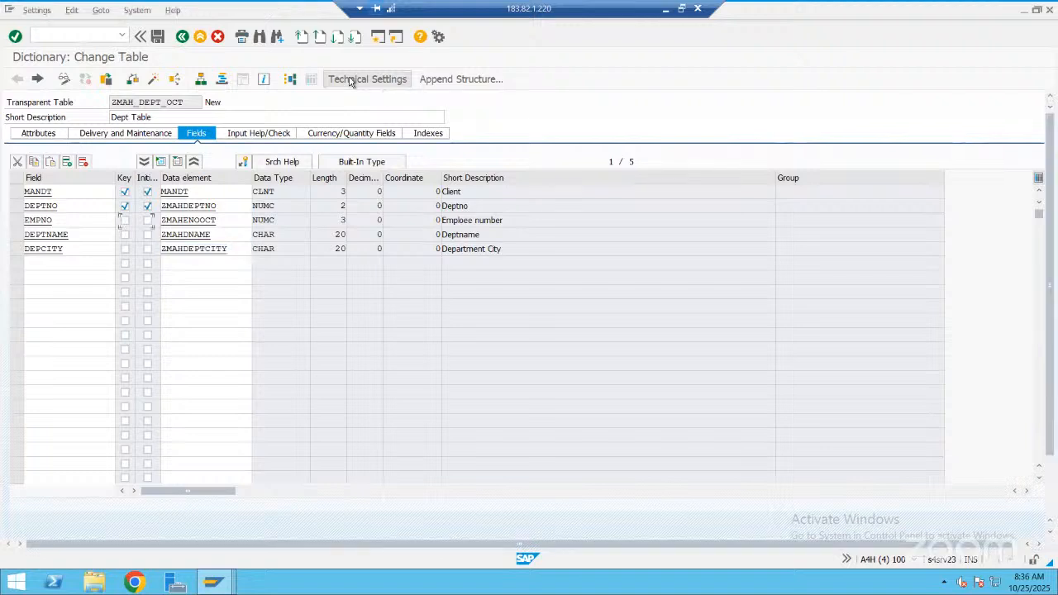
click(150, 224)
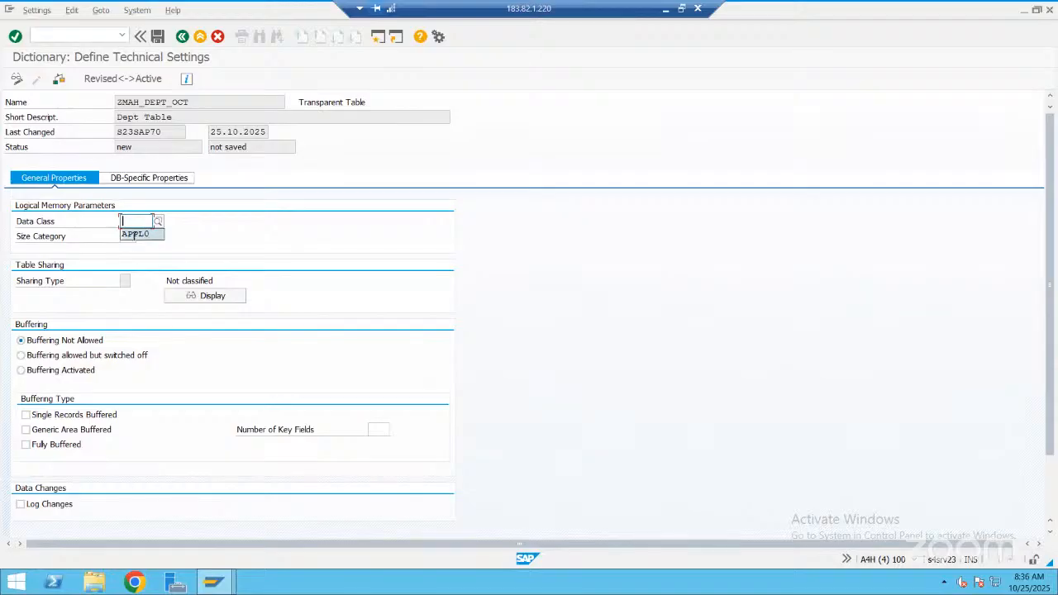
click(135, 235)
click(132, 237)
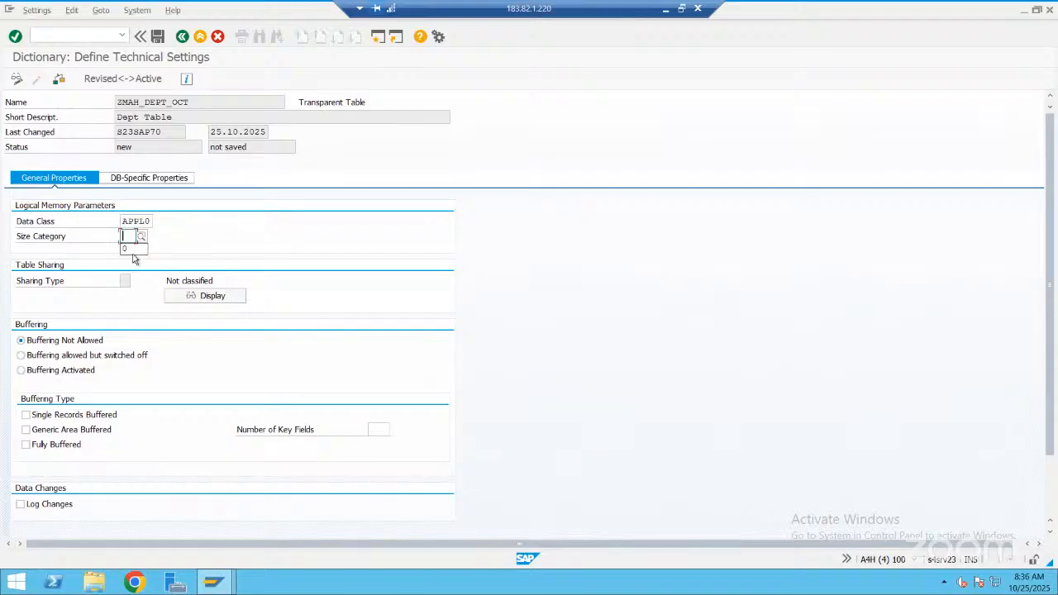
click(133, 249)
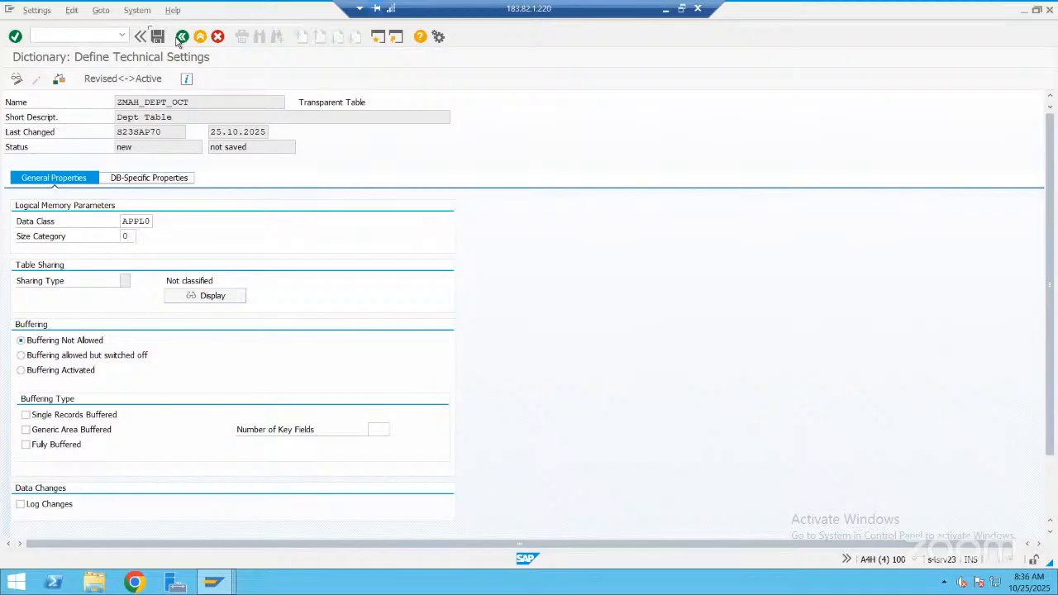
click(182, 37)
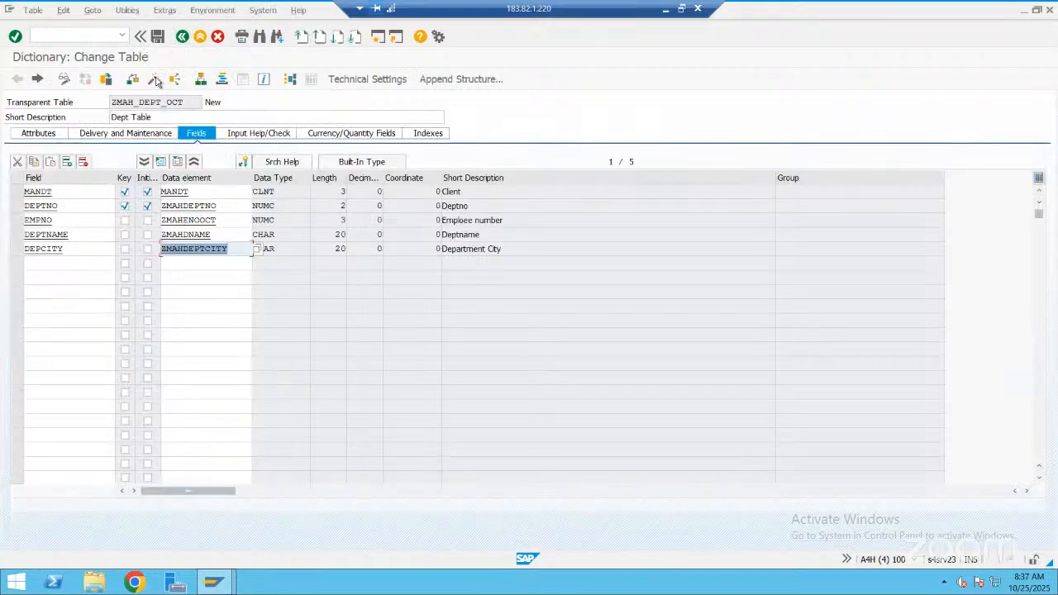
click(154, 79)
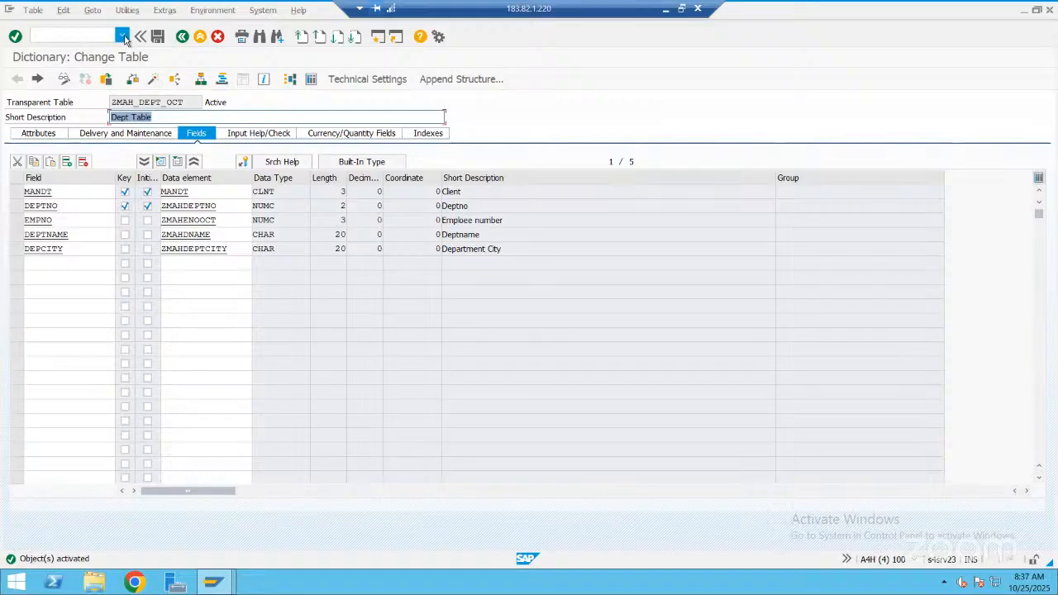
Open the table maintenance generator for ZMAH_DEPT_OCT and enter authorization group &NC& and function group ZMAH_DEPT_OCT
click(126, 10)
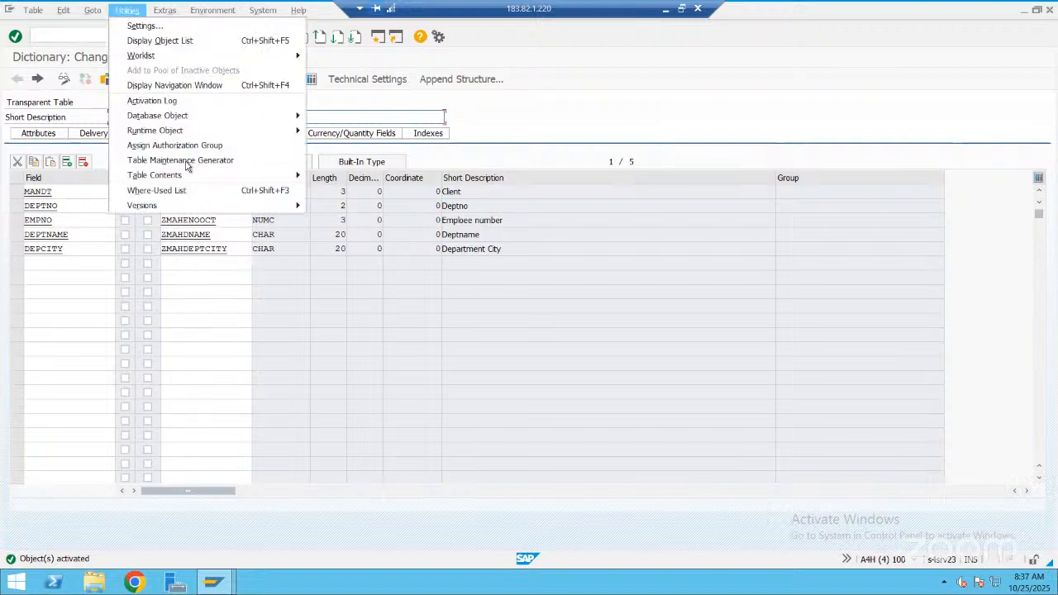
click(187, 162)
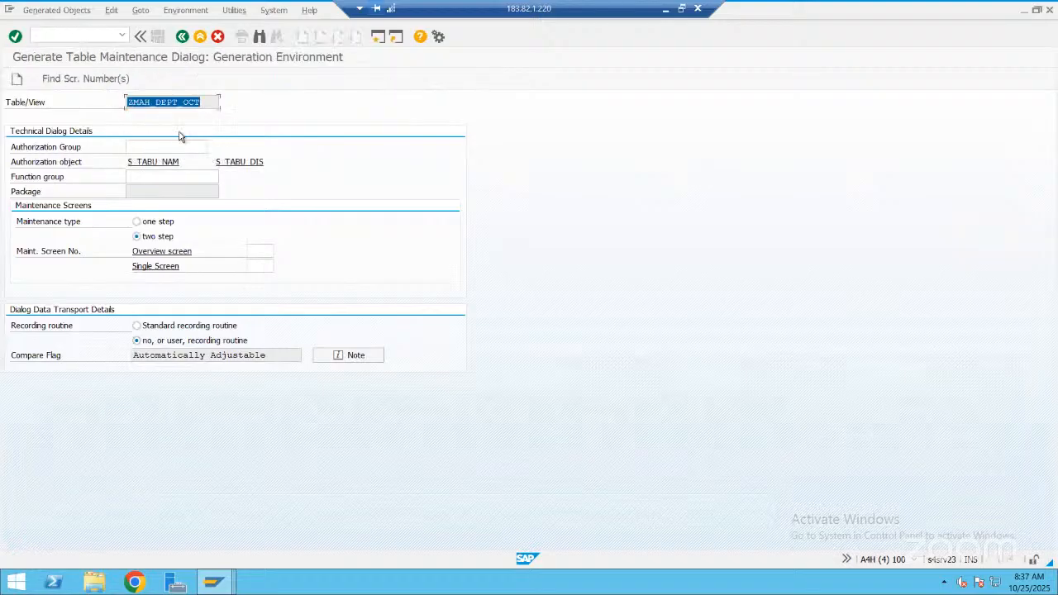
key(ctrl+c)
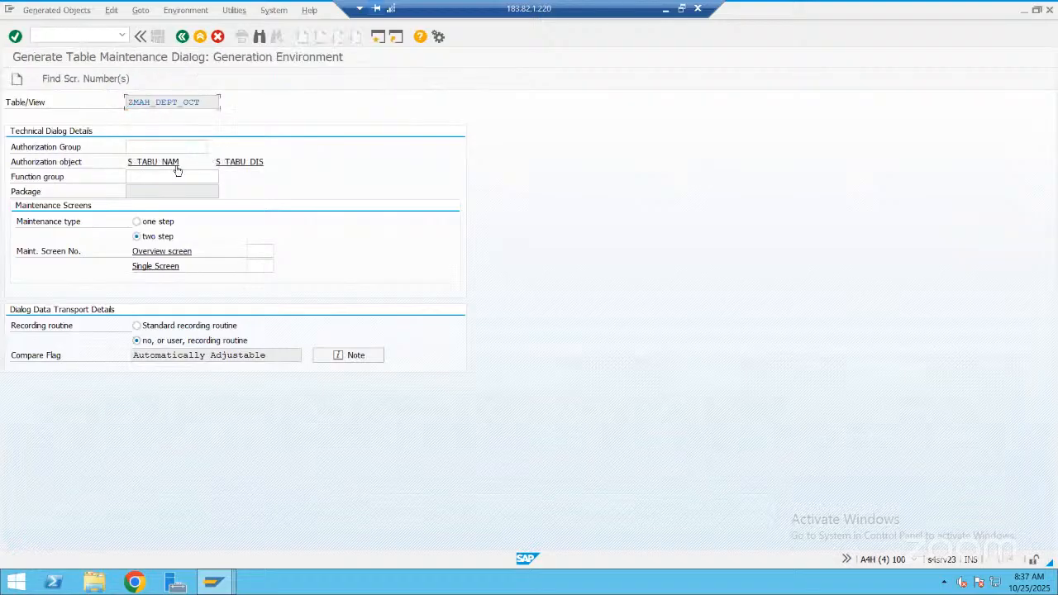
click(177, 176)
key(ctrl+v)
click(181, 146)
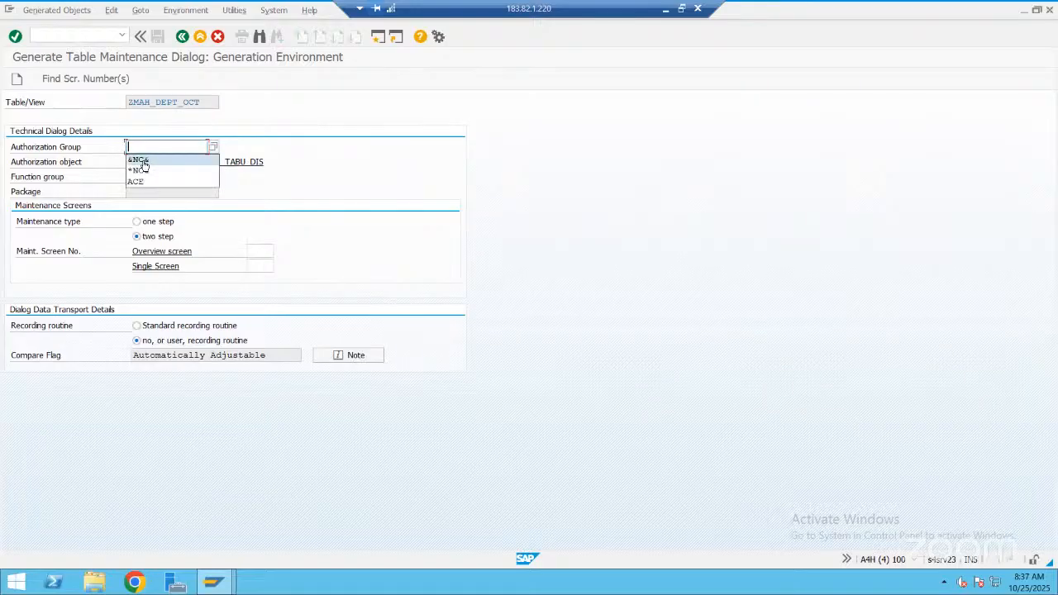
click(142, 159)
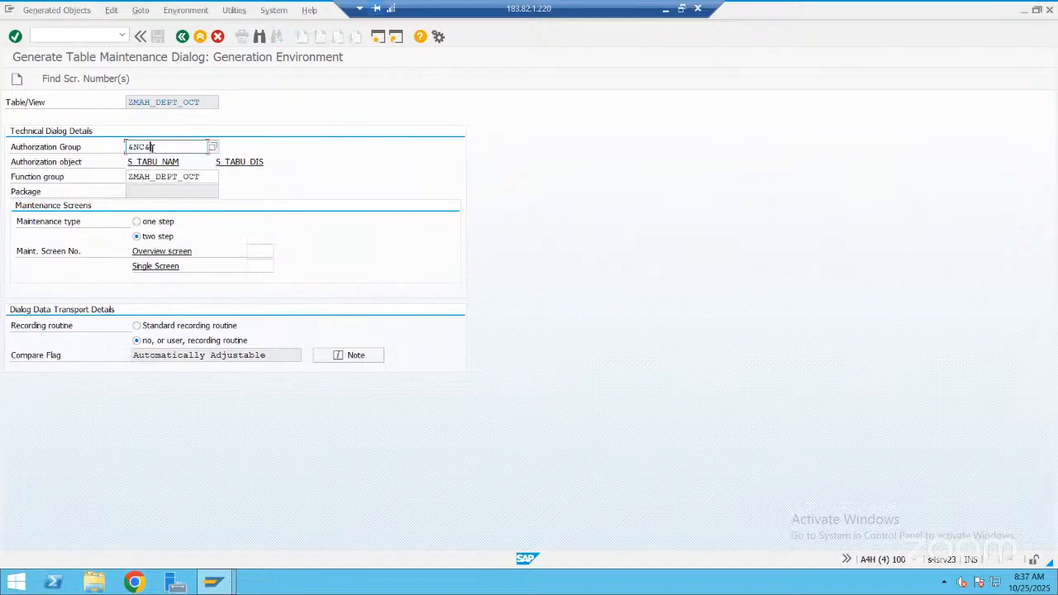
Set the maintenance screen numbers to 10 for the overview screen and 20 for the single screen
click(258, 248)
text(1)
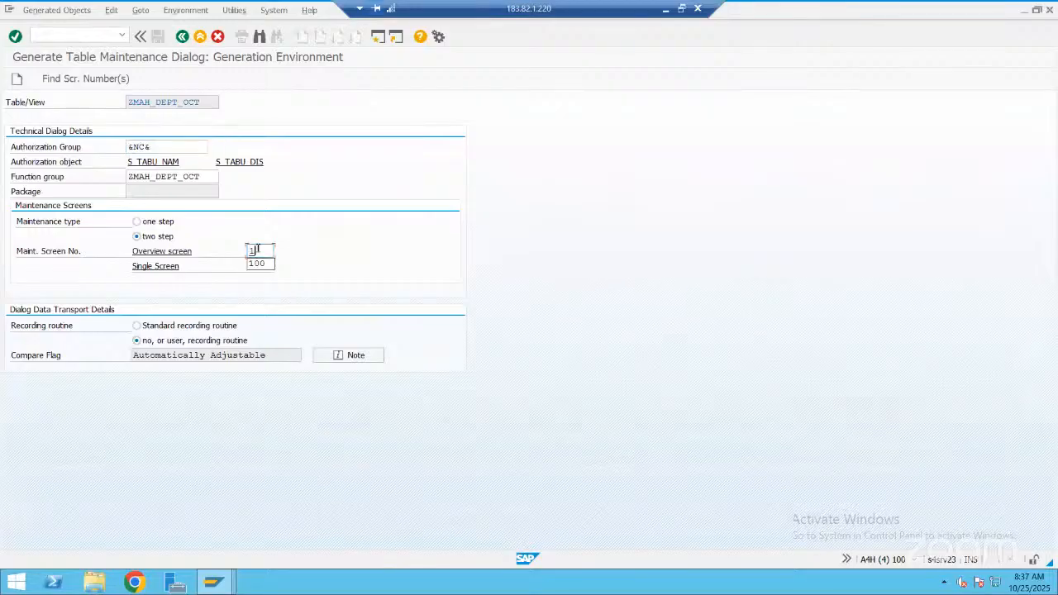
click(260, 262)
key(Tab)
text(2)
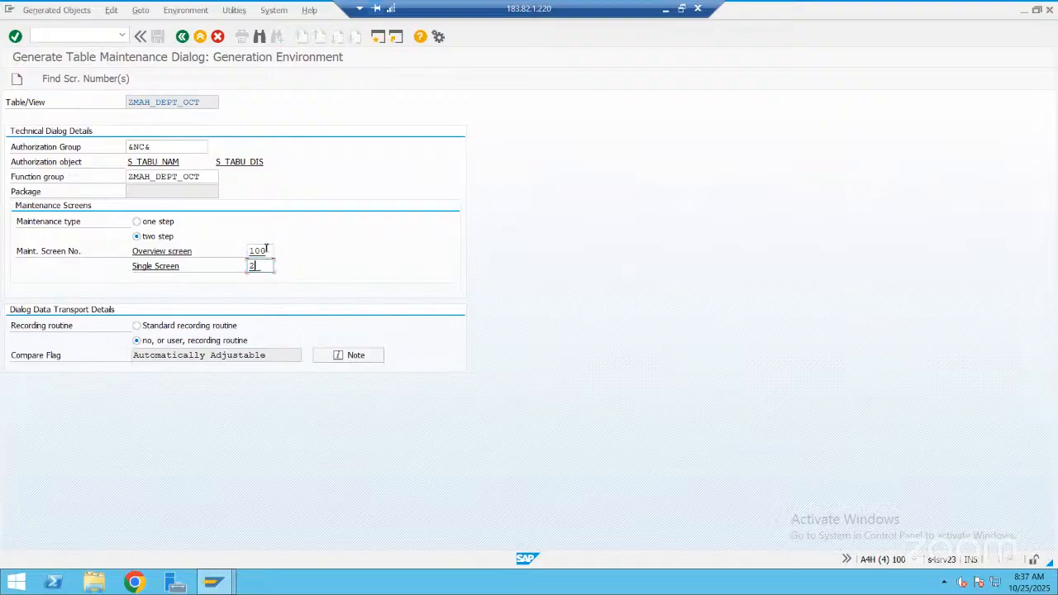
text(00)
click(266, 250)
key(BackSpace)
click(266, 263)
key(BackSpace)
Generate the maintenance dialog, saving its objects in package ZMAH_OCT_2025 and accepting the proposed workbench request
click(17, 79)
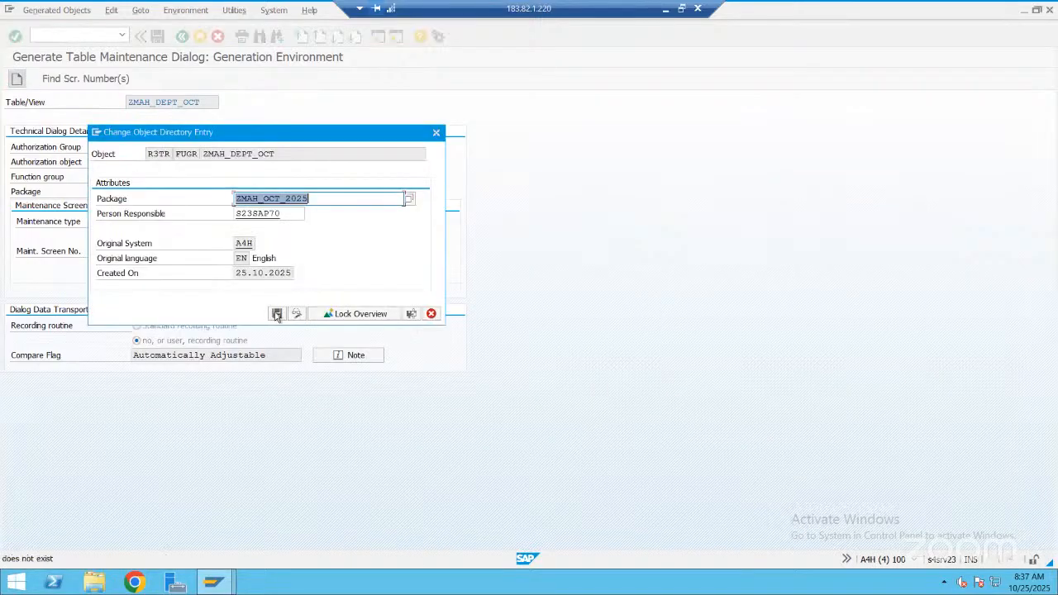
click(277, 314)
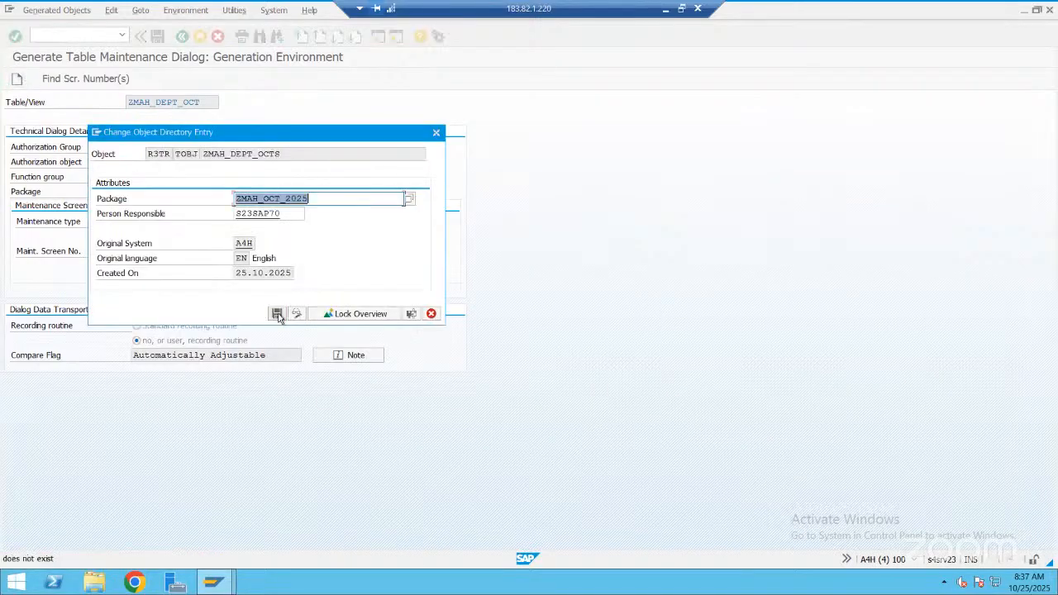
click(277, 314)
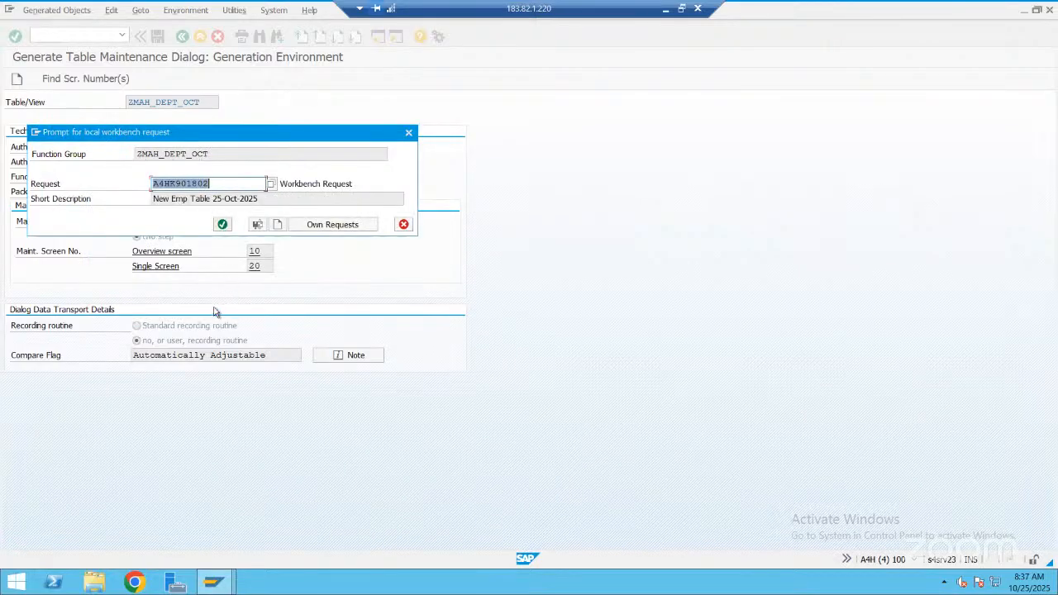
key(Return)
click(215, 314)
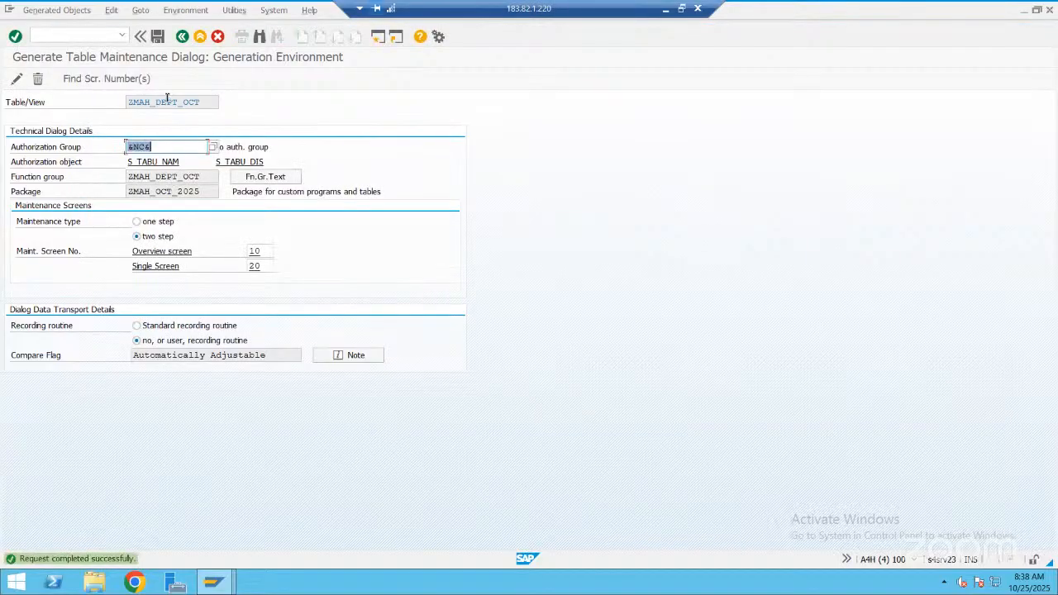
Copy the table name ZMAH_DEPT_OCT and switch to the session showing the Employee Master Data maintenance view
key(F3)
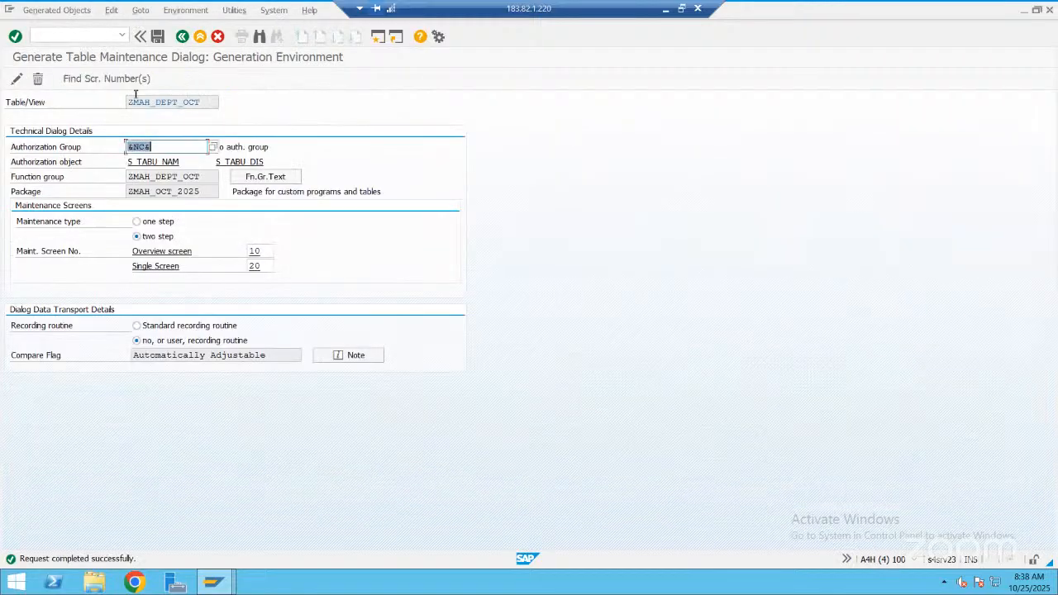
double_click(127, 99)
drag(128, 94, 125, 99)
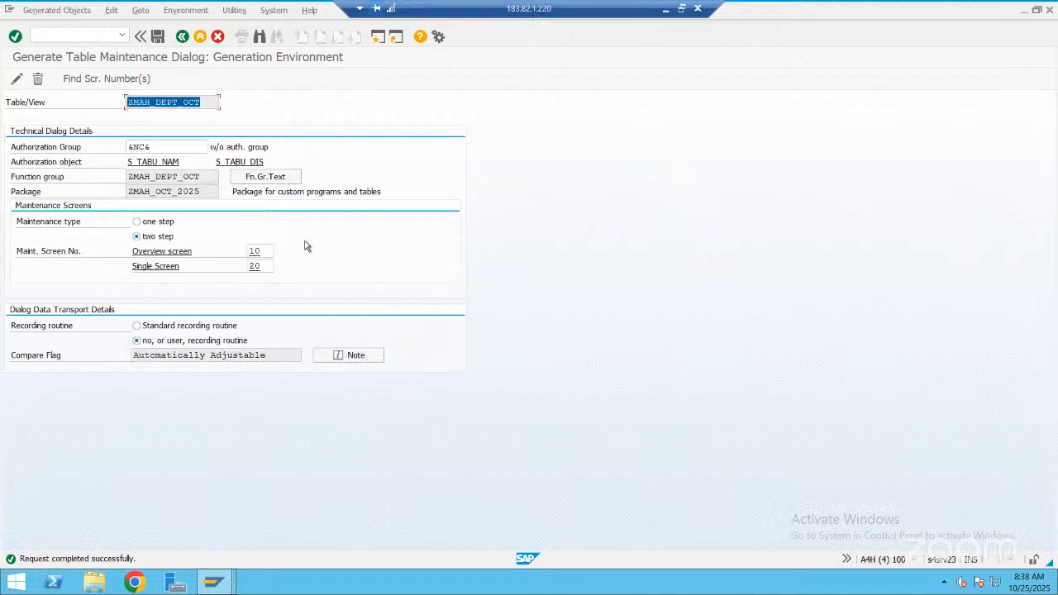
key(alt+Tab)
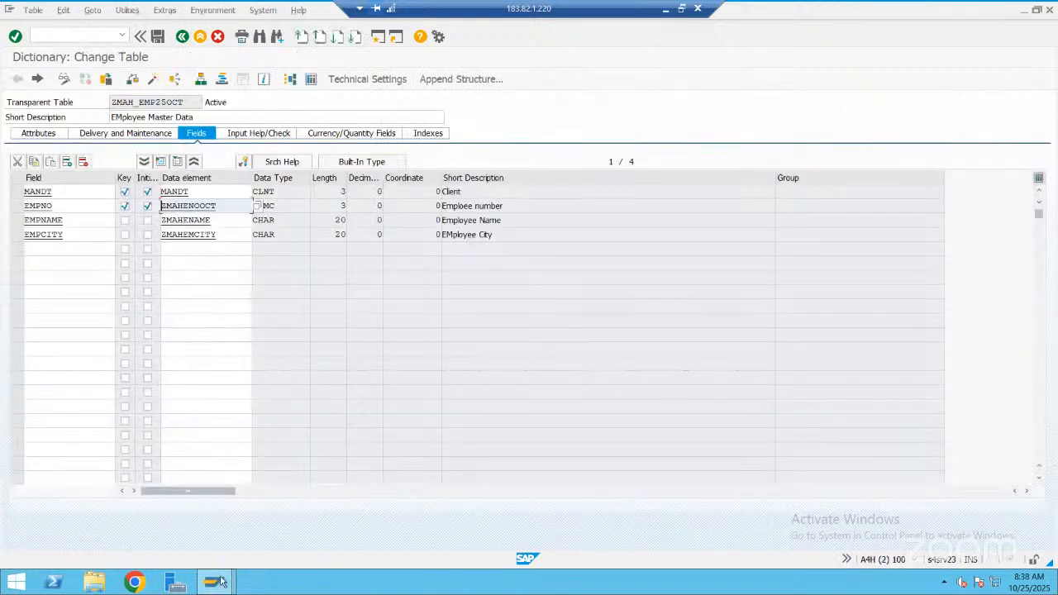
mouse_move(215, 582)
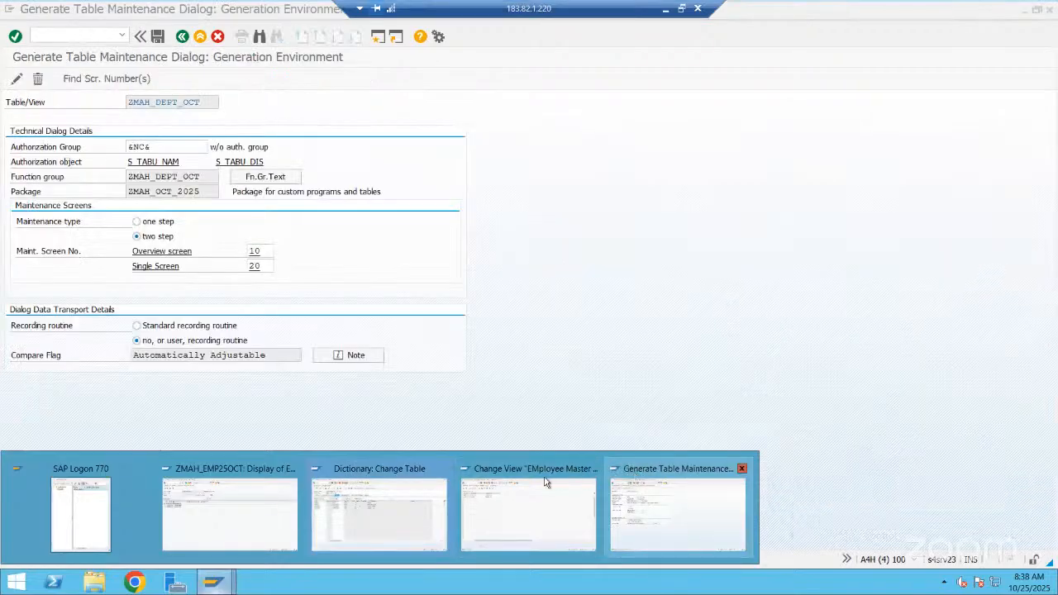
click(544, 477)
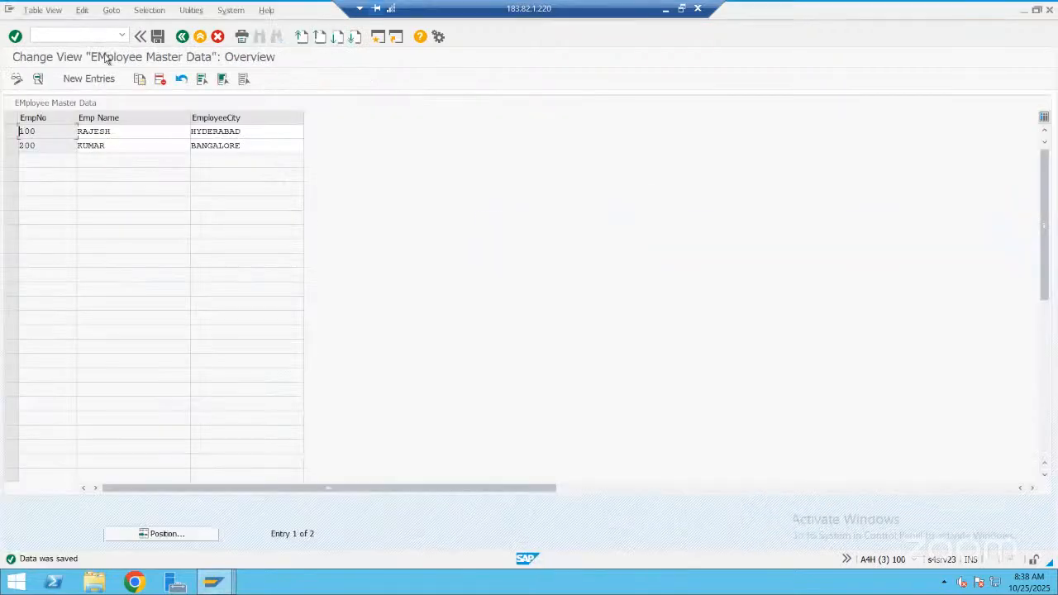
Start transaction SM30 and open table ZMAH_DEPT_OCT for editing without data restrictions
click(101, 33)
text(/nsm30)
key(Return)
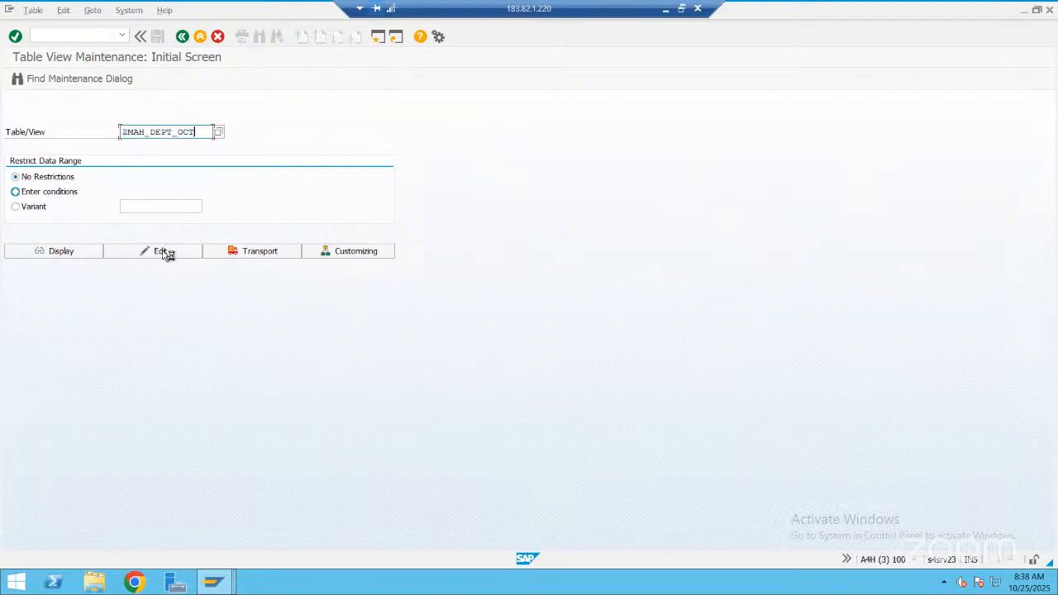
click(166, 253)
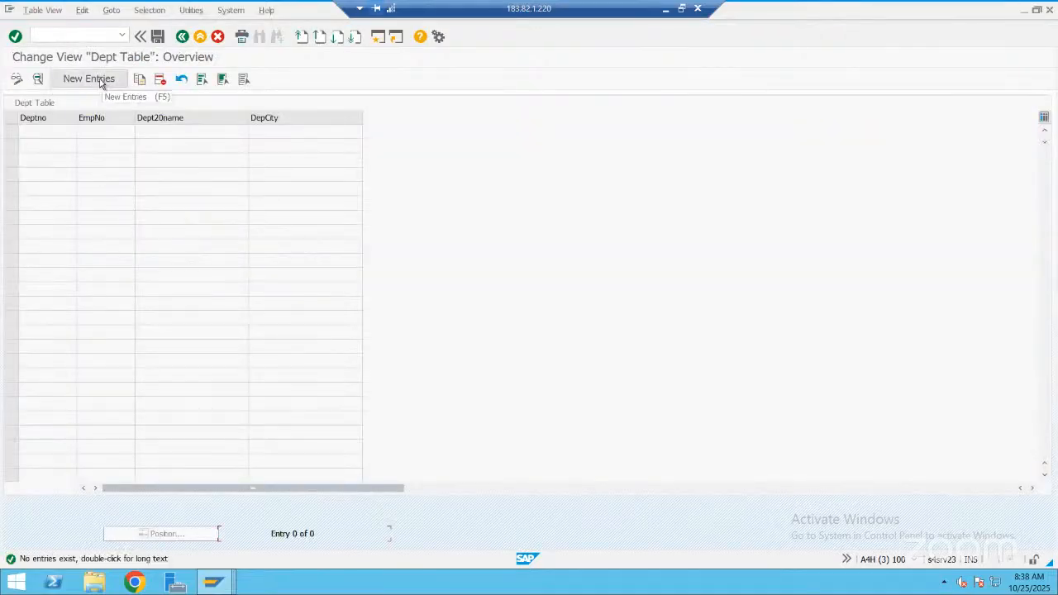
Fill in a new department entry with Dept Number 10, Emp Number 125, department name "Computers" and city "Bangalore"
click(97, 86)
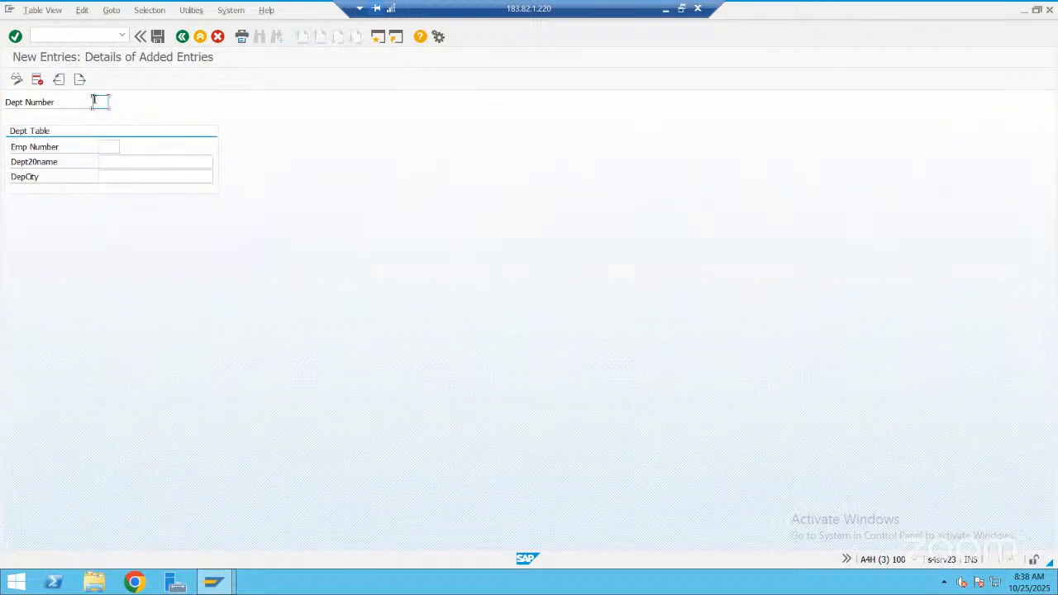
text(10)
click(110, 146)
text(125)
click(142, 163)
text(puters)
click(145, 179)
text(Bangalore)
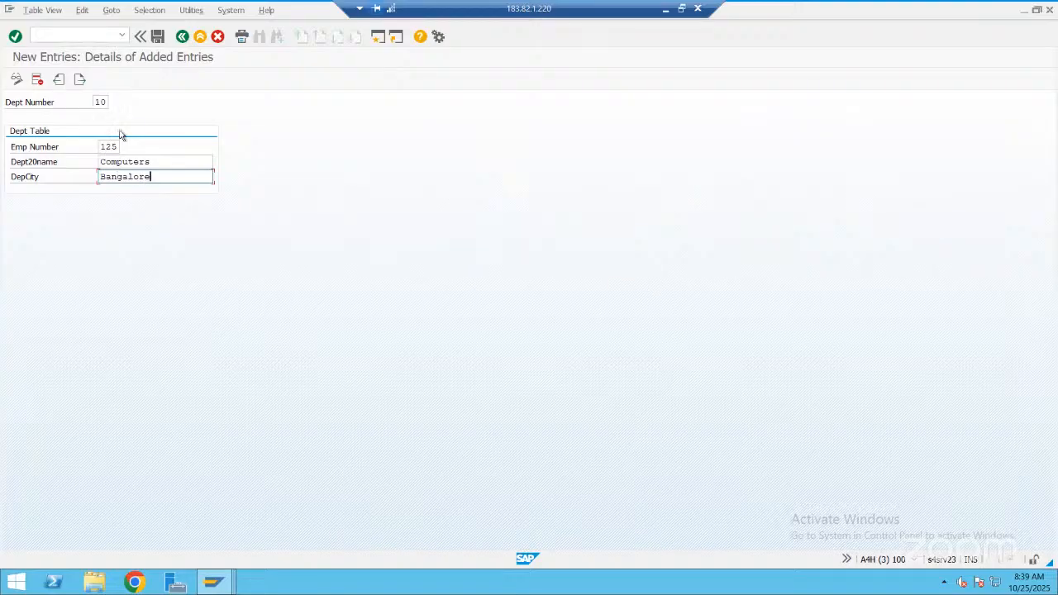
Display all entries of employee table ZMAH_EMP25OCT to check which employee numbers exist
key(alt+Tab)
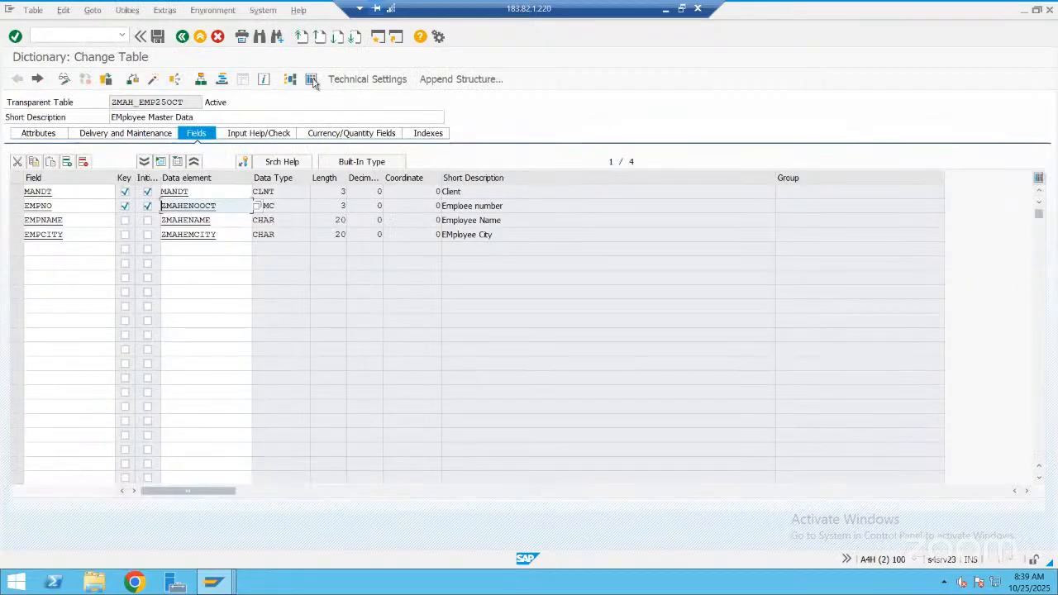
click(312, 79)
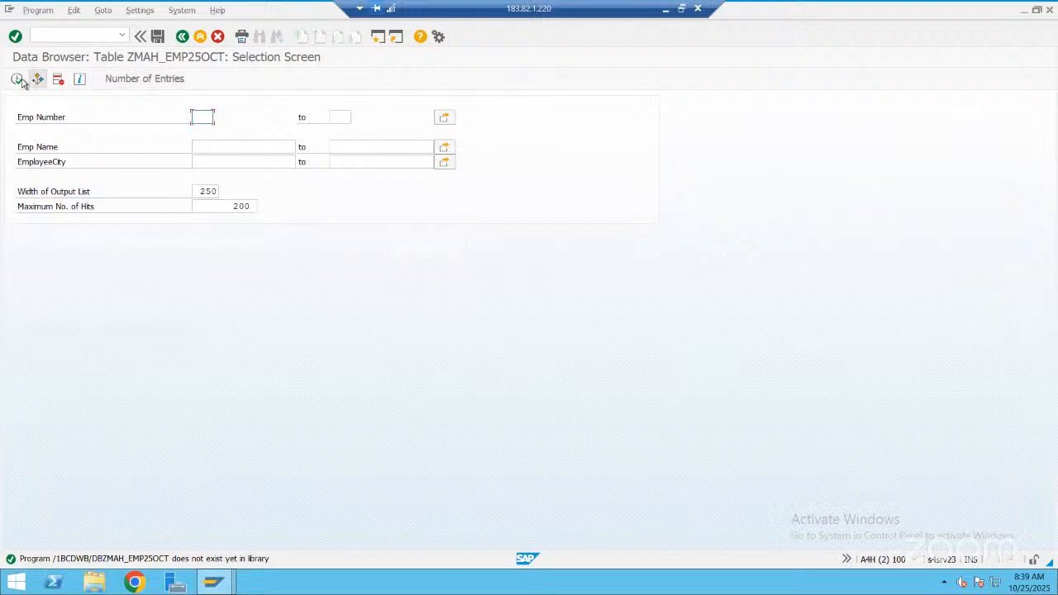
click(17, 79)
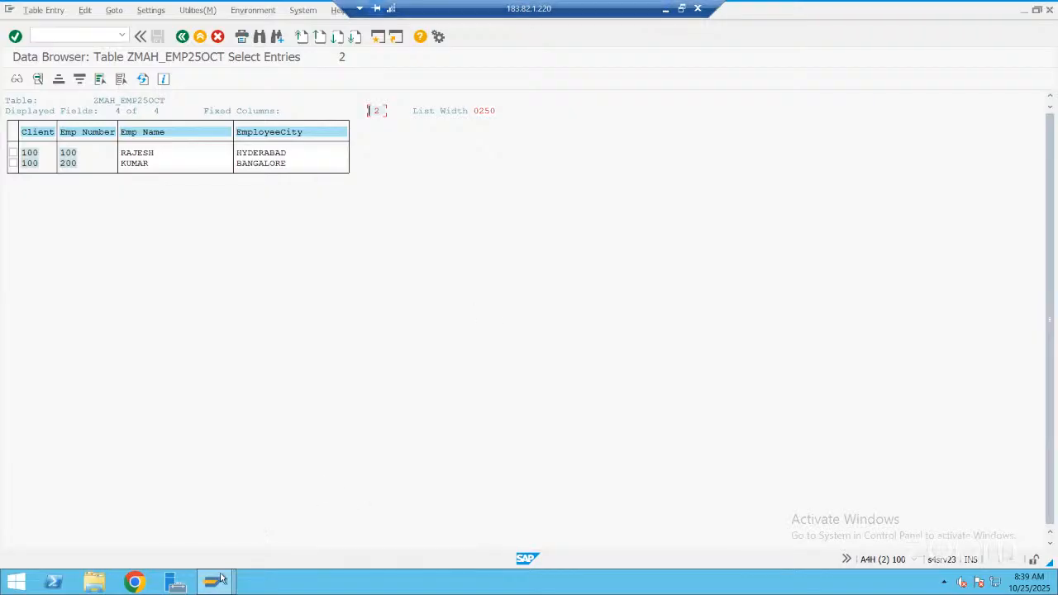
mouse_move(222, 580)
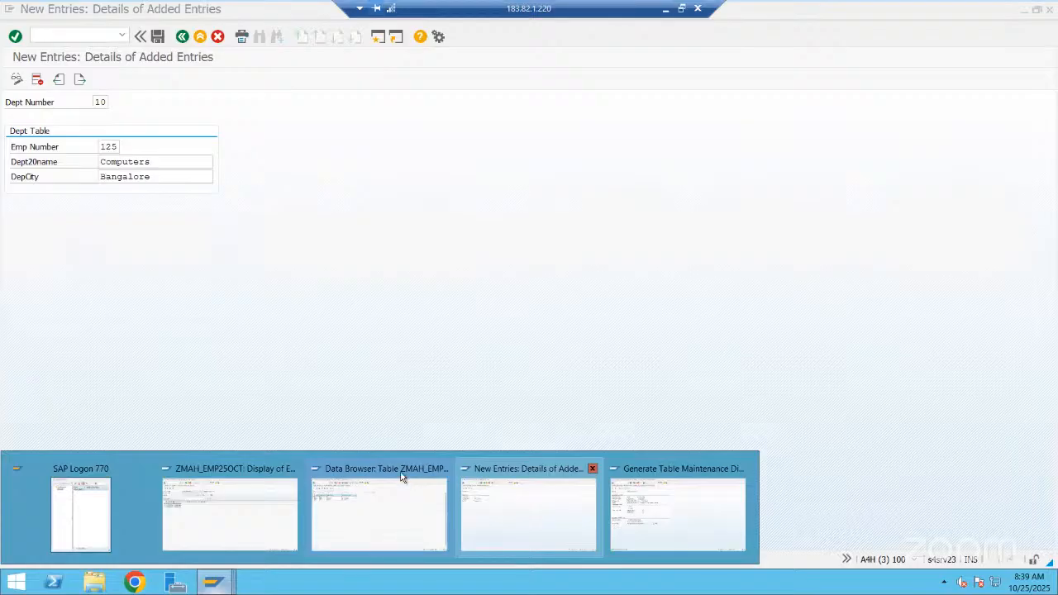
Save the department 10 entry and compare its employee number with the entries of employee table ZMAH_EMP25OCT
click(399, 475)
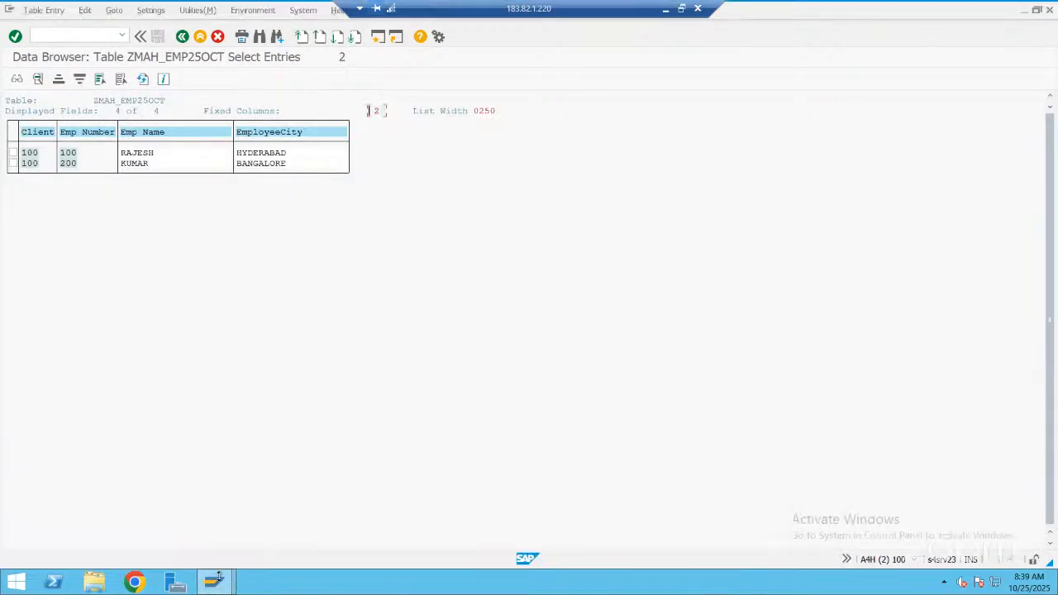
click(219, 576)
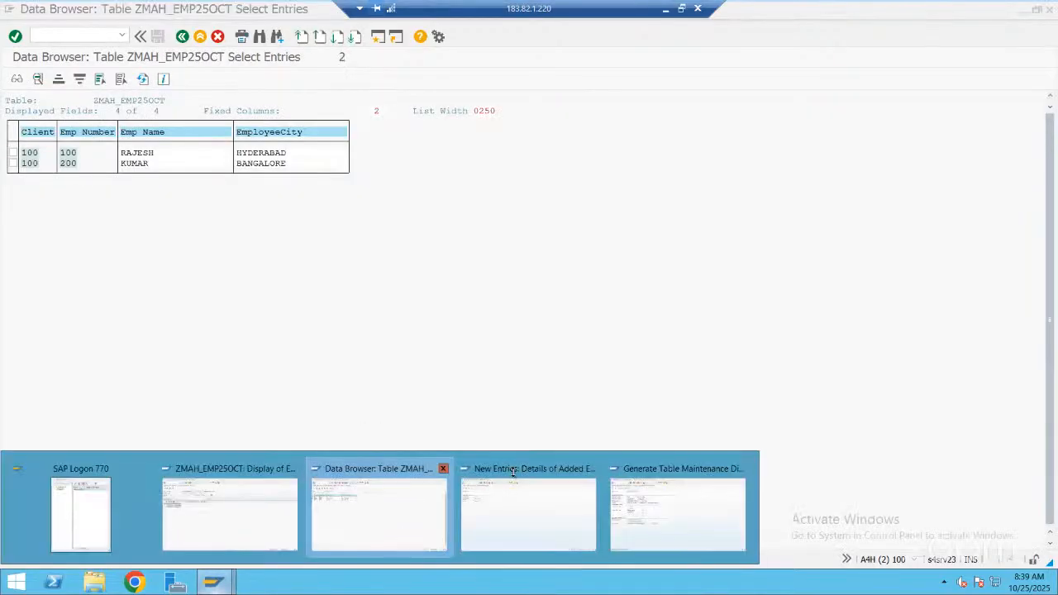
click(513, 472)
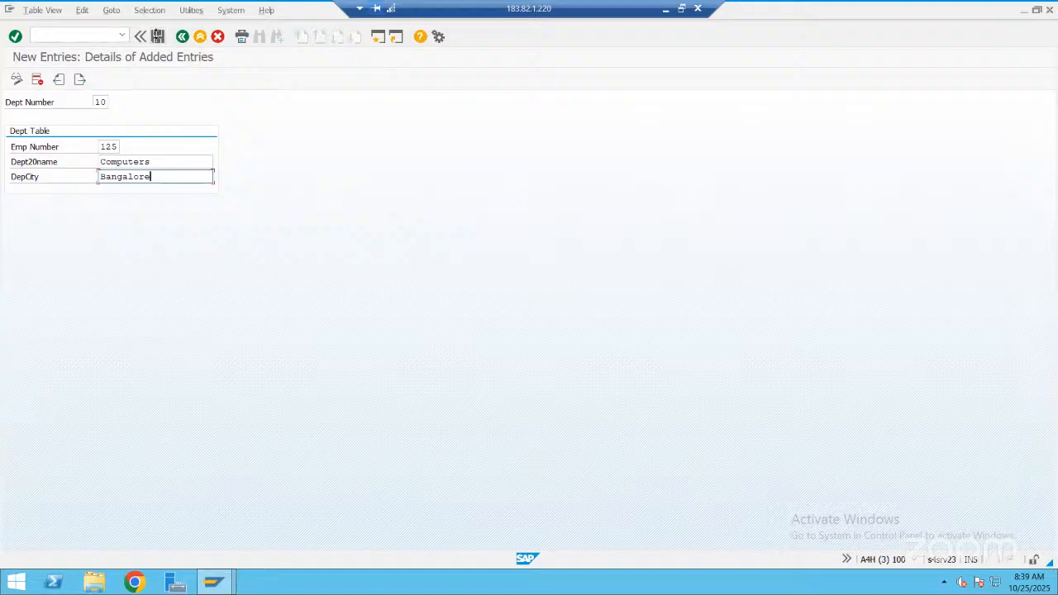
click(156, 35)
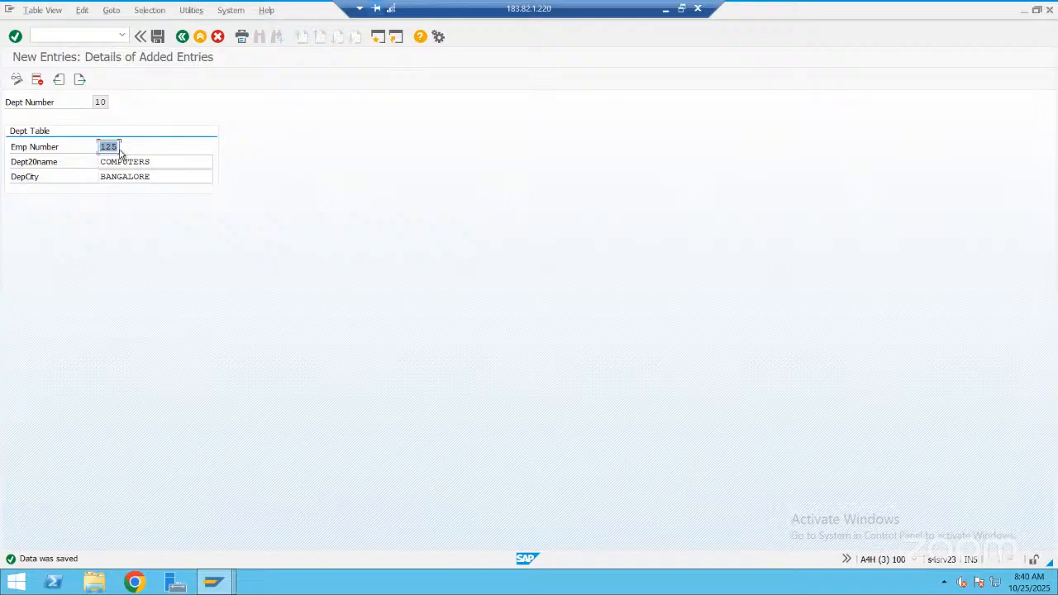
key(alt+Tab)
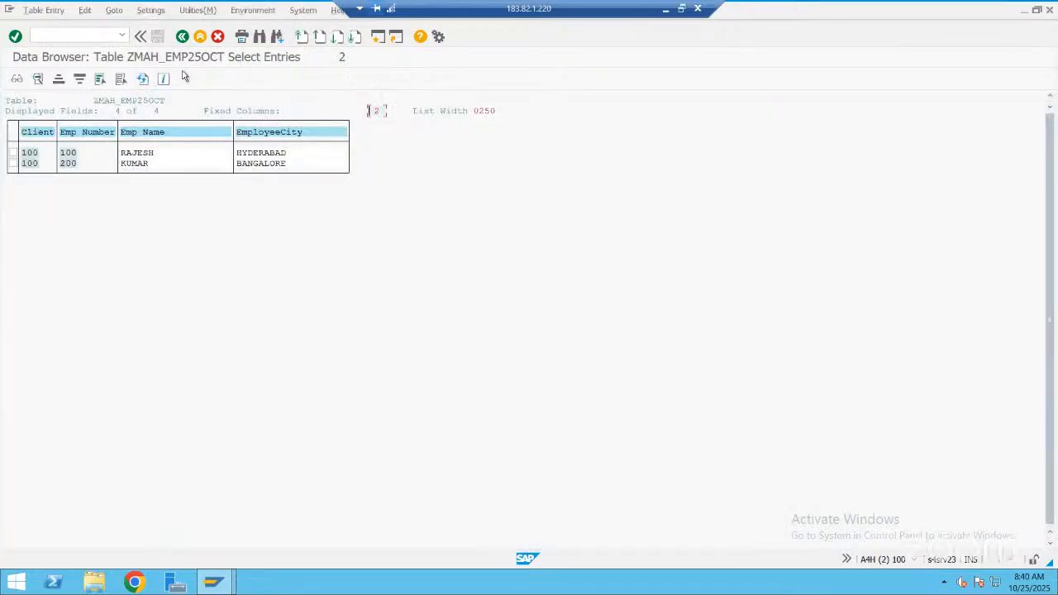
key(alt+Tab)
key(alt+Tab)
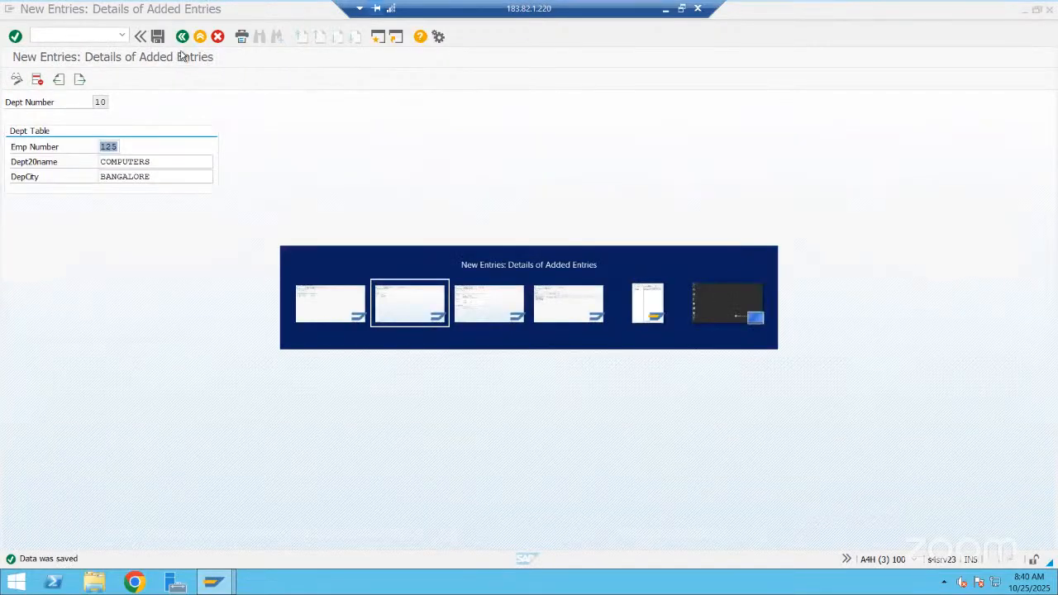
Start a foreign key for field EMPNO of table ZMAH_DEPT_OCT with ZMAH_EMP25OCT as check table
click(182, 38)
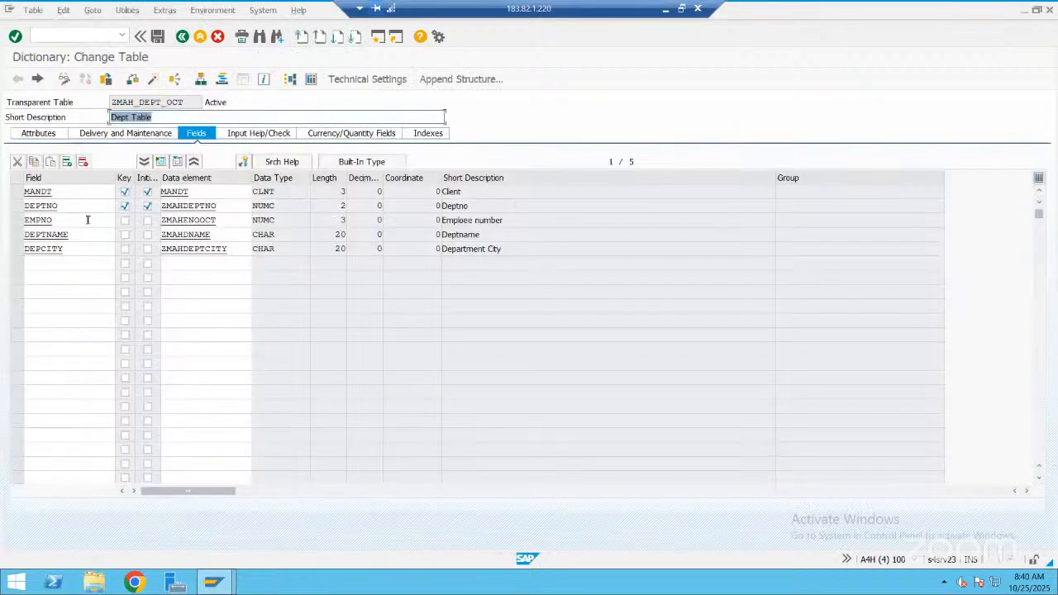
click(86, 220)
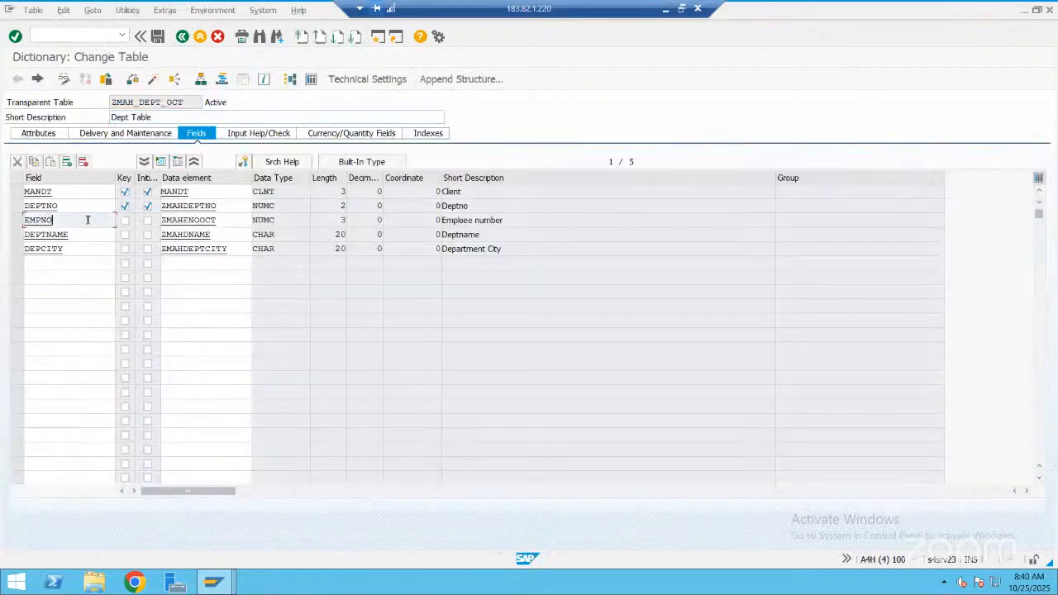
click(243, 162)
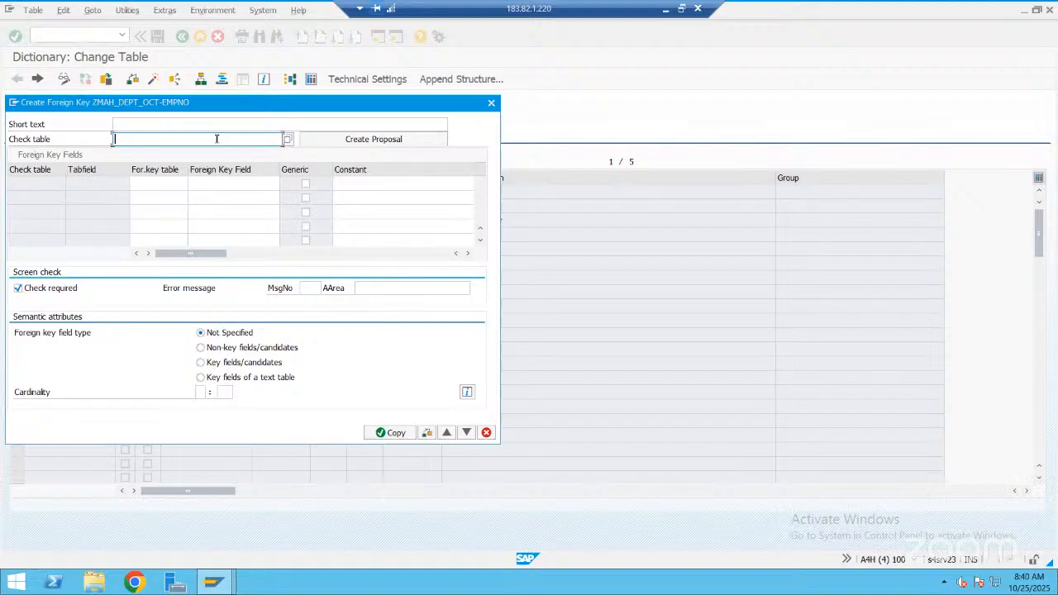
text(zmah*)
click(288, 140)
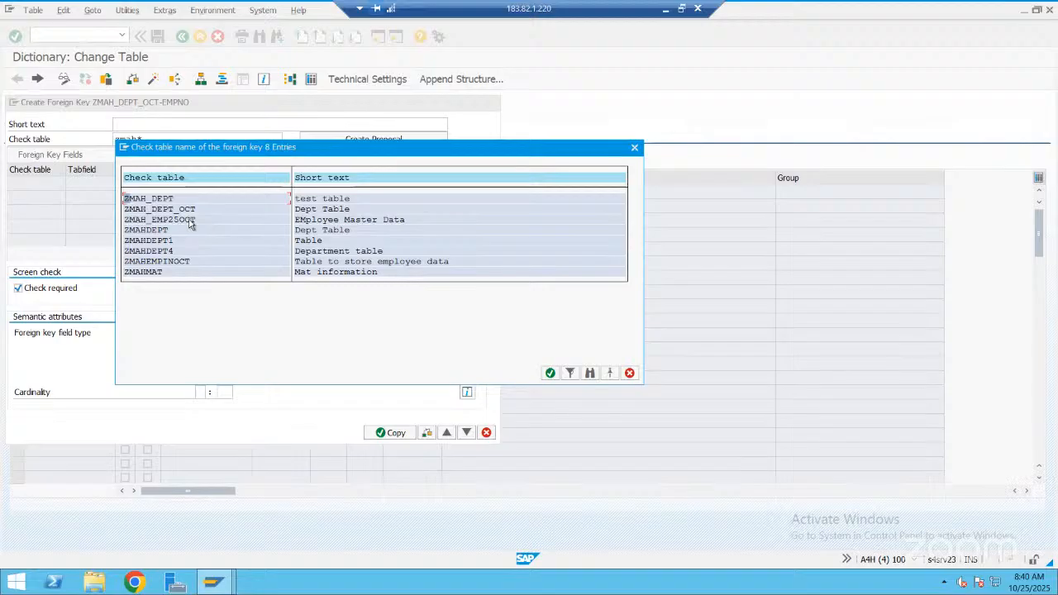
double_click(186, 221)
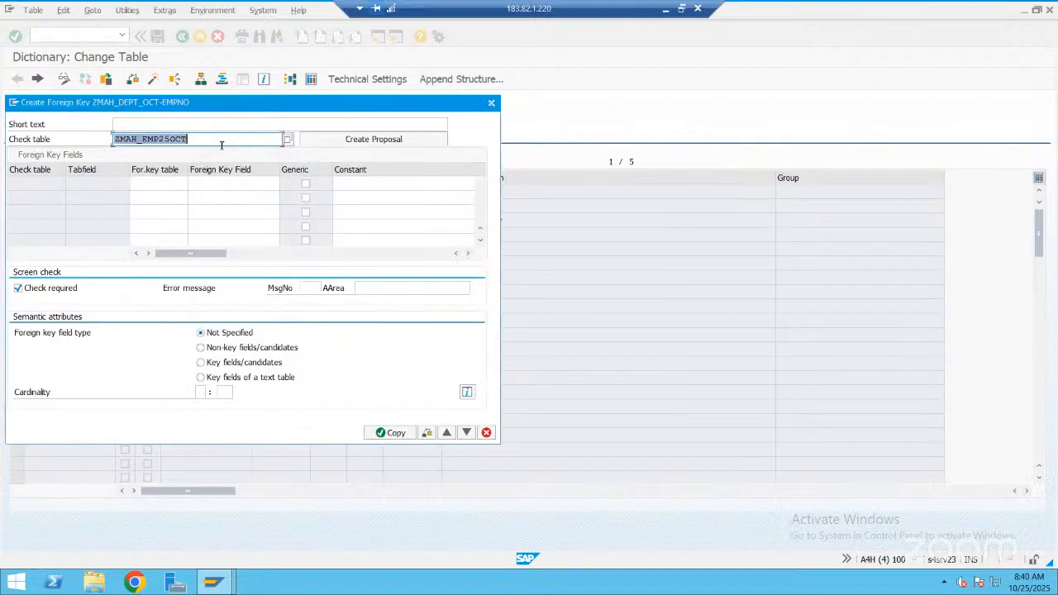
key(Return)
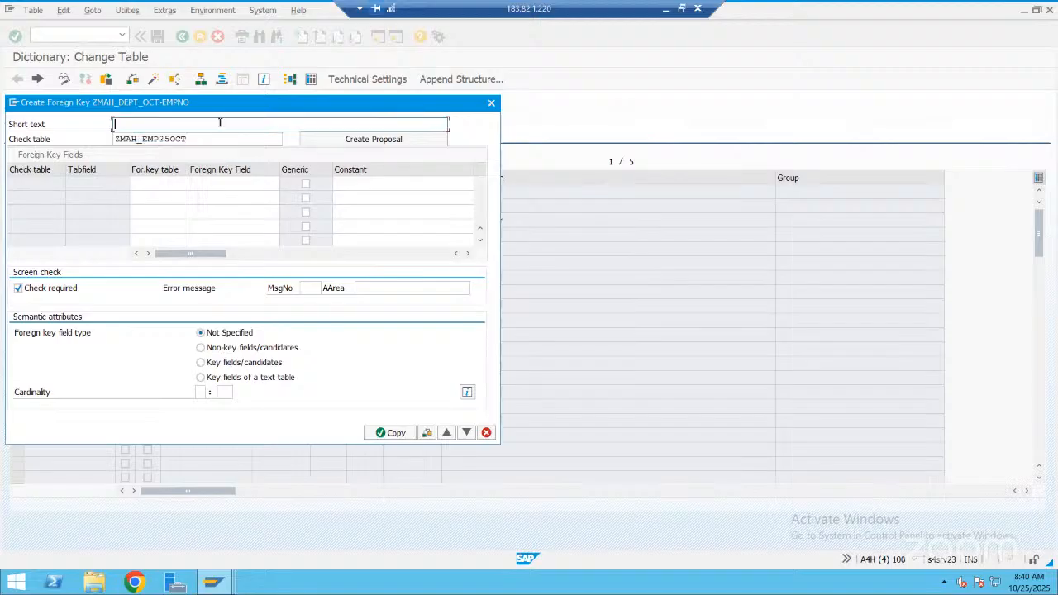
Enter the short text "FOreign key relation shp", generate the foreign key field proposal and accept the foreign key
text(FOreign key relation ship)
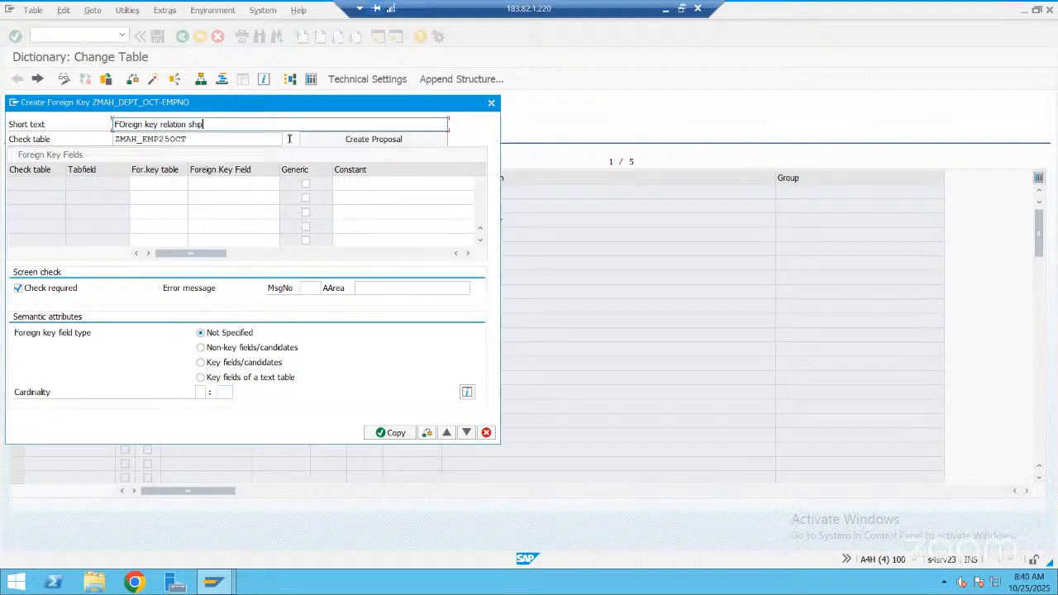
click(364, 143)
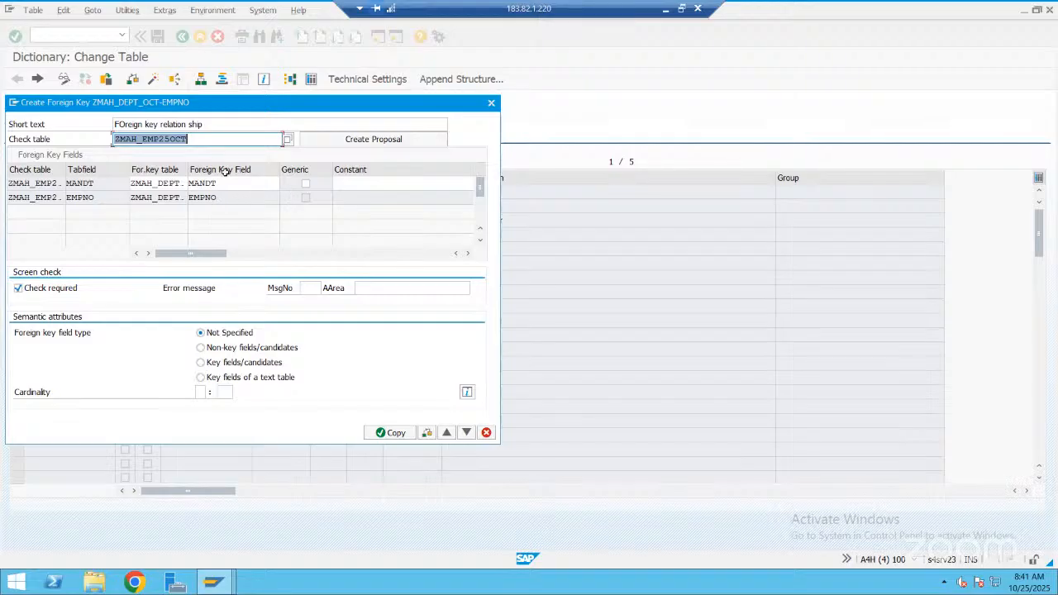
click(385, 432)
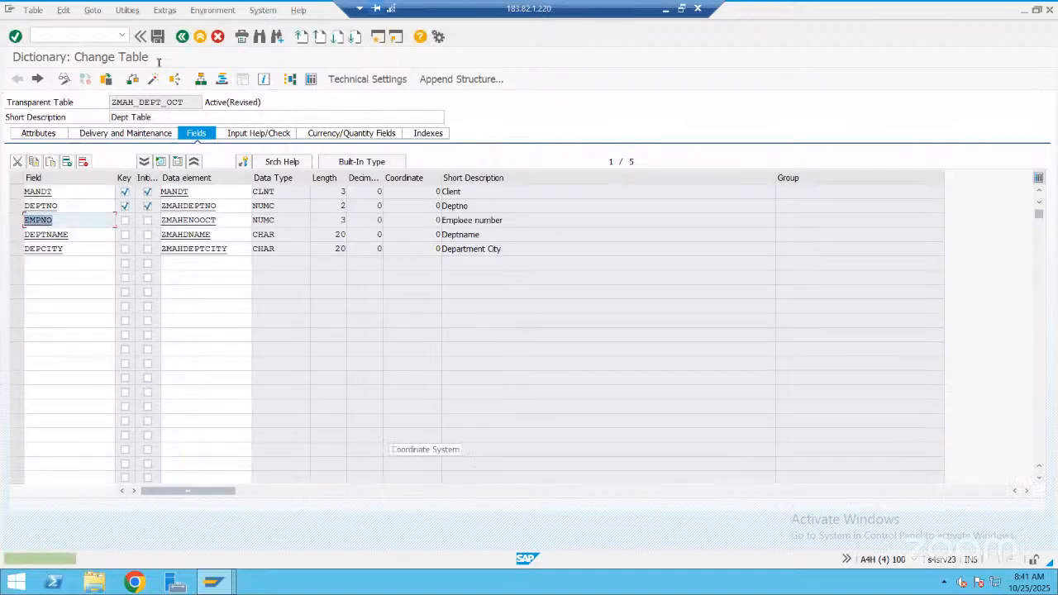
Save, check and activate table ZMAH_DEPT_OCT with its foreign key
key(ctrl+s)
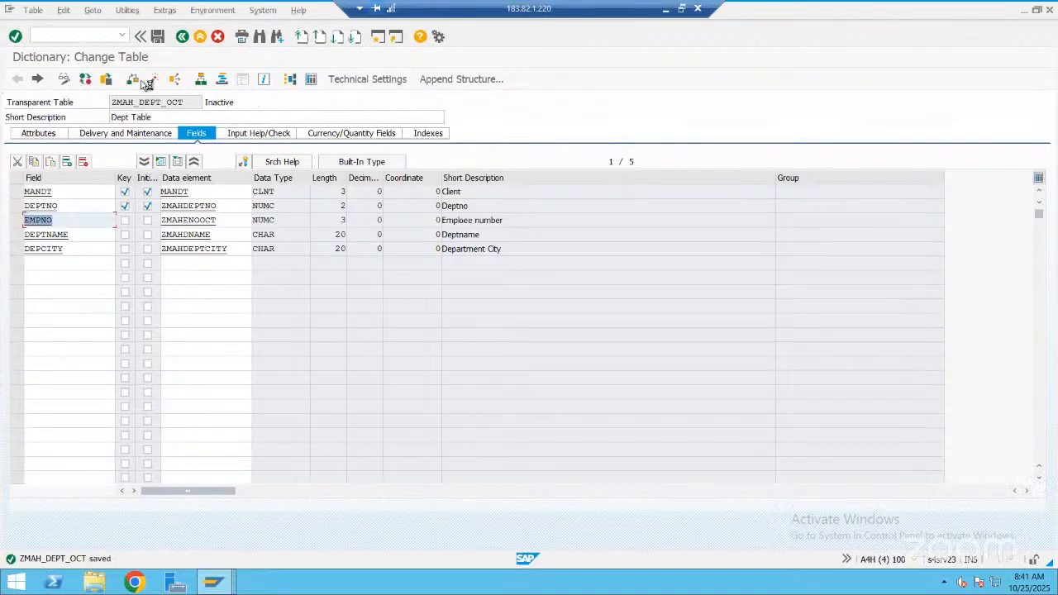
click(135, 79)
click(155, 81)
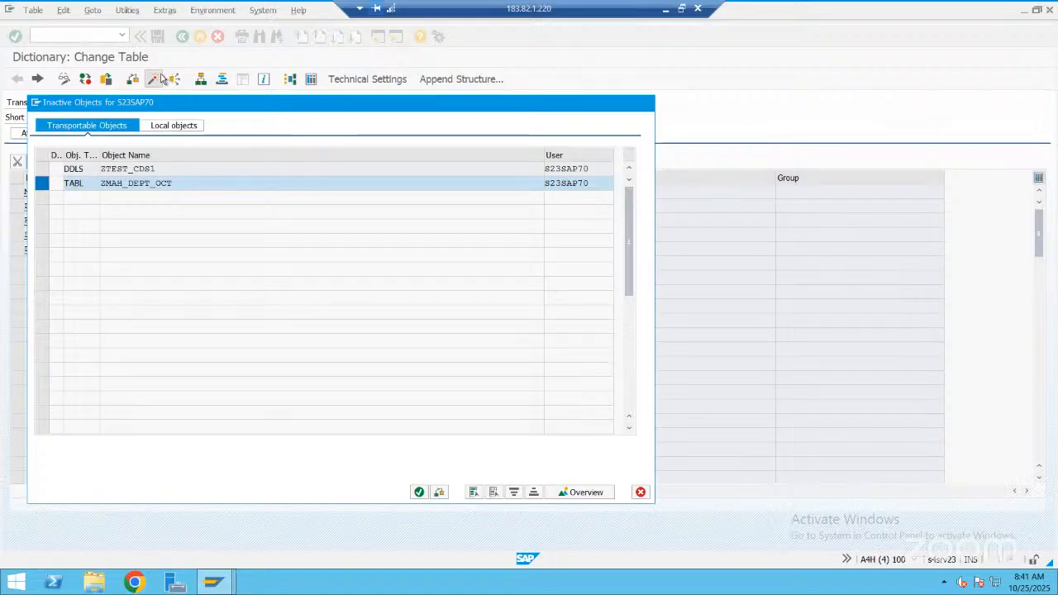
key(Return)
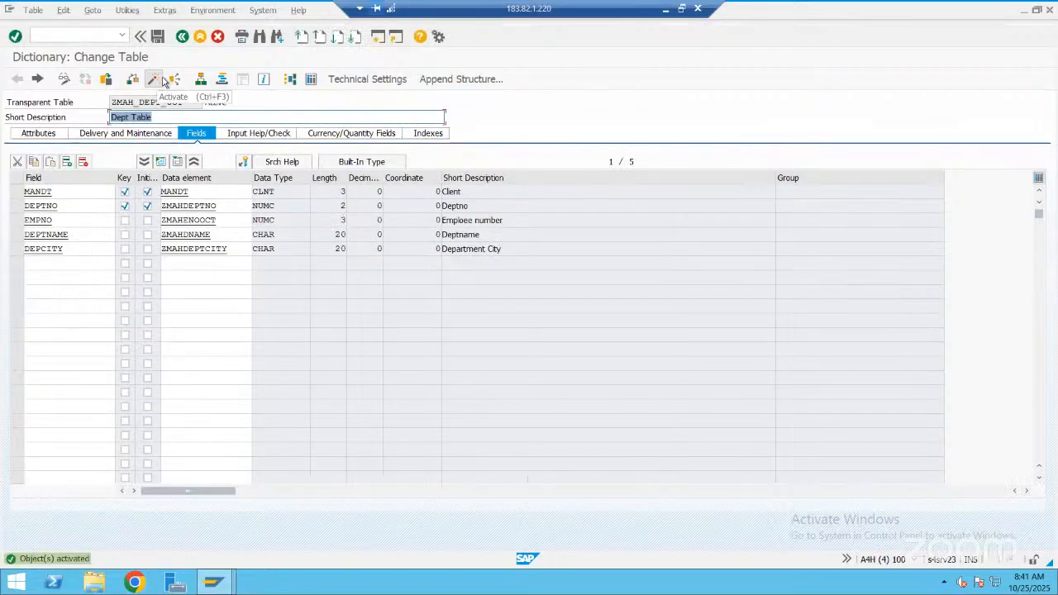
Return to the session maintaining ZMAH_DEPT_OCT, leave the department 10 entry and open a blank new entry
key(alt+Tab)
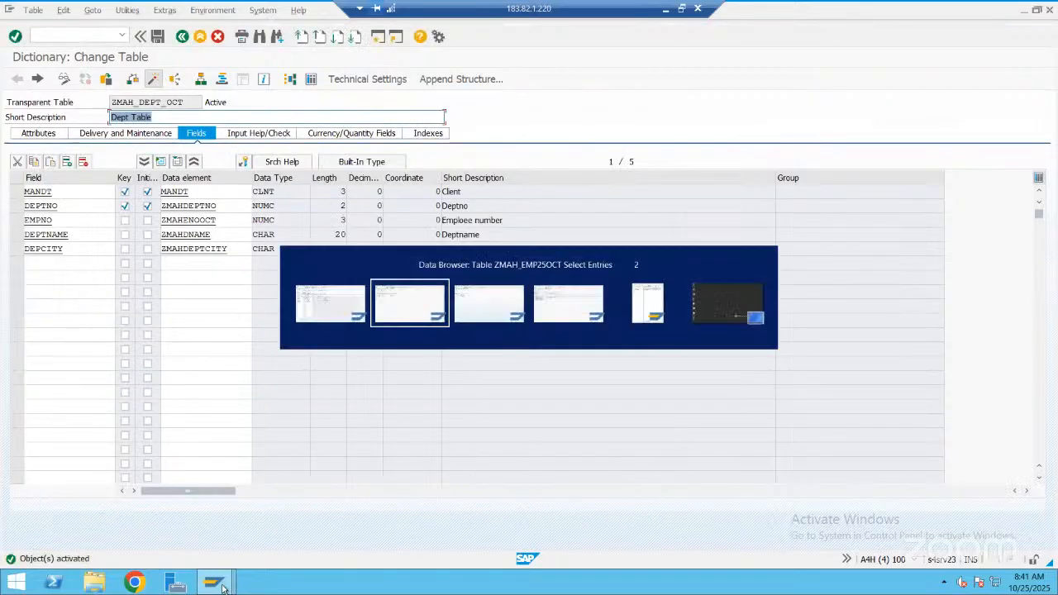
click(223, 589)
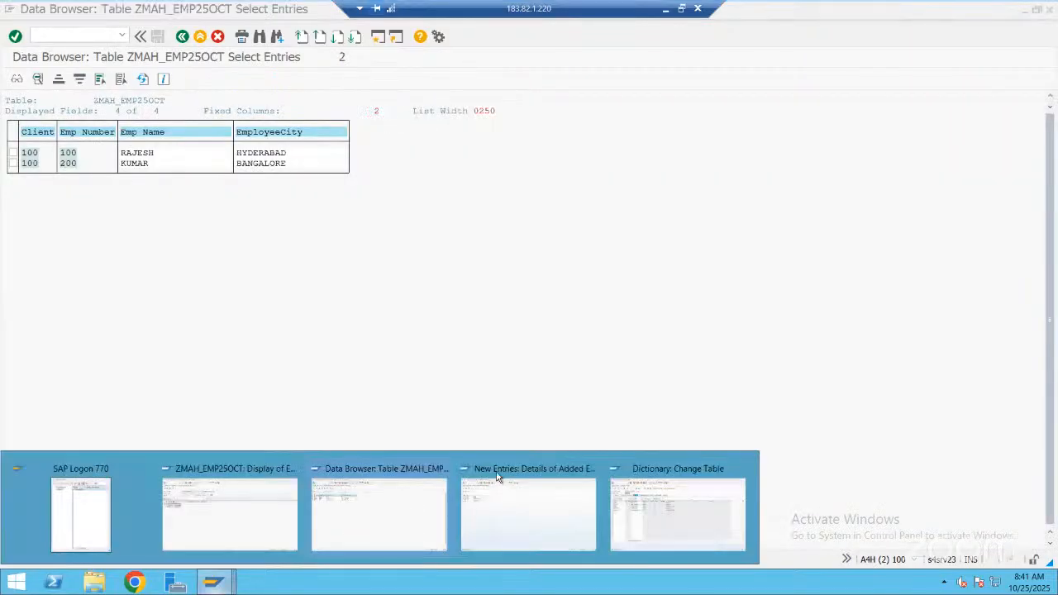
click(487, 470)
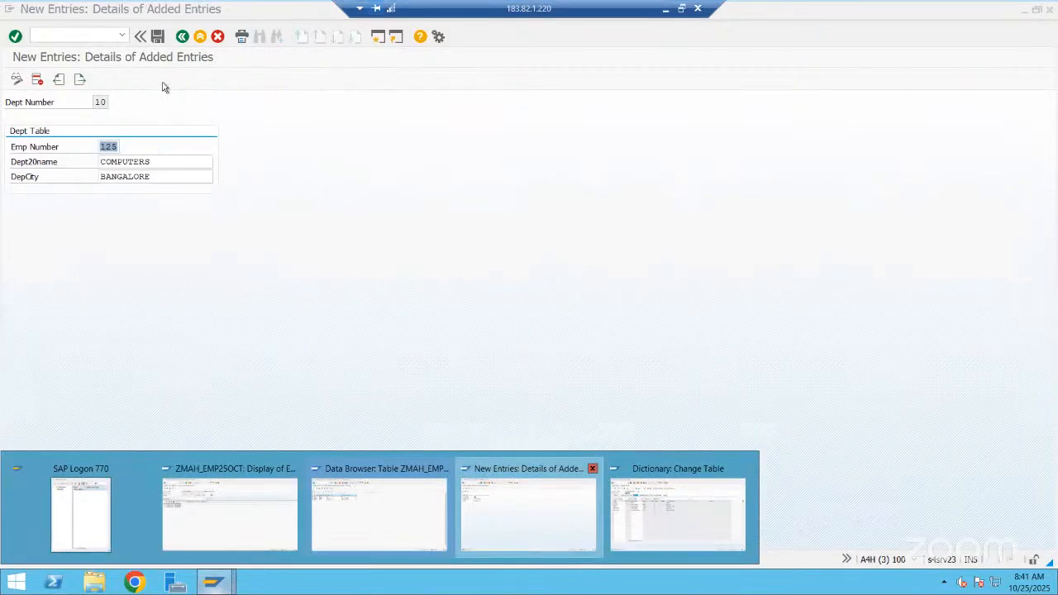
click(182, 39)
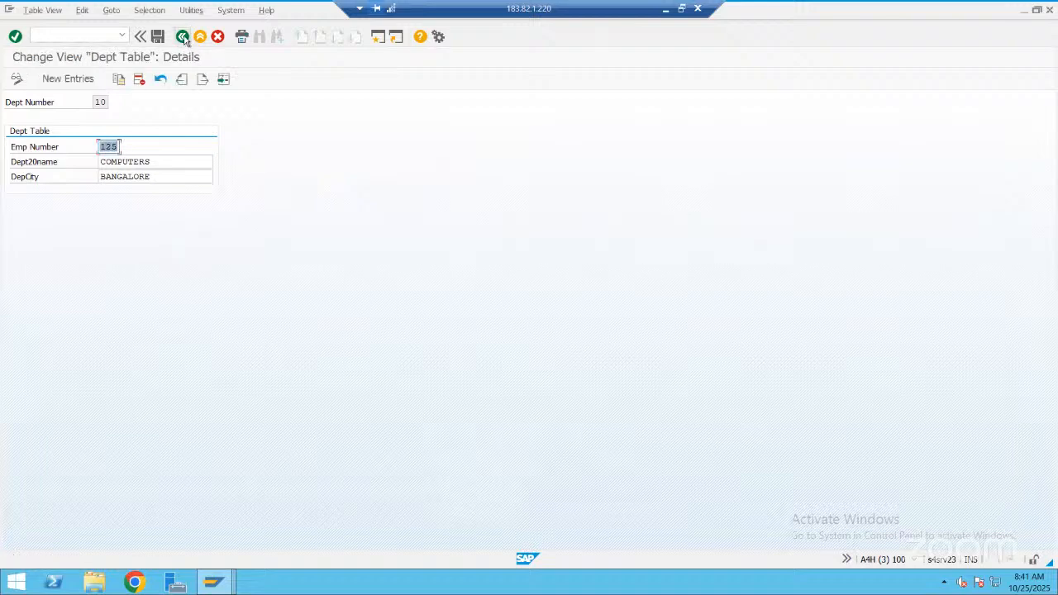
click(183, 39)
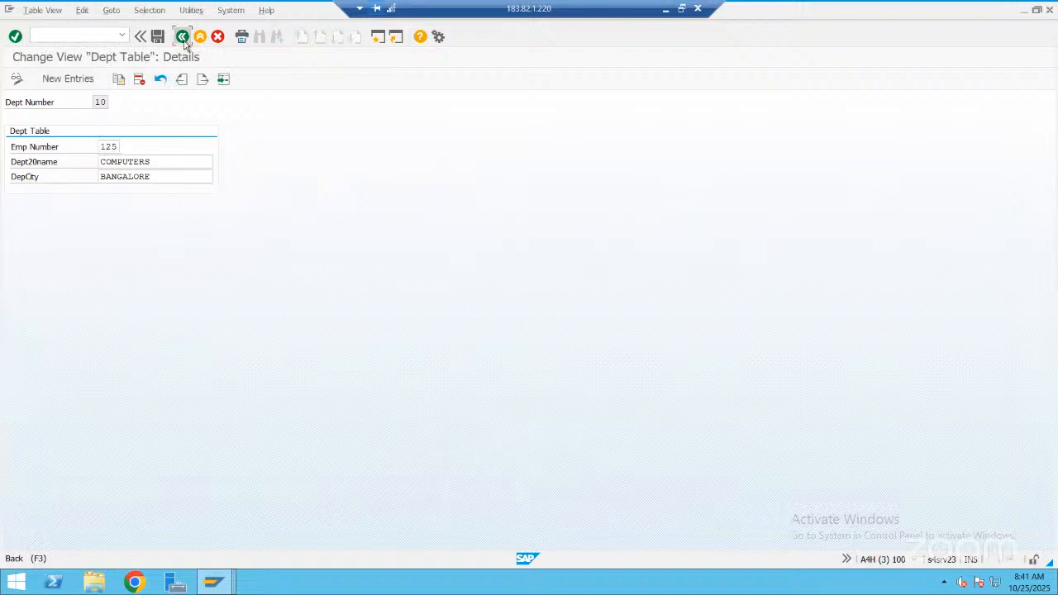
click(102, 79)
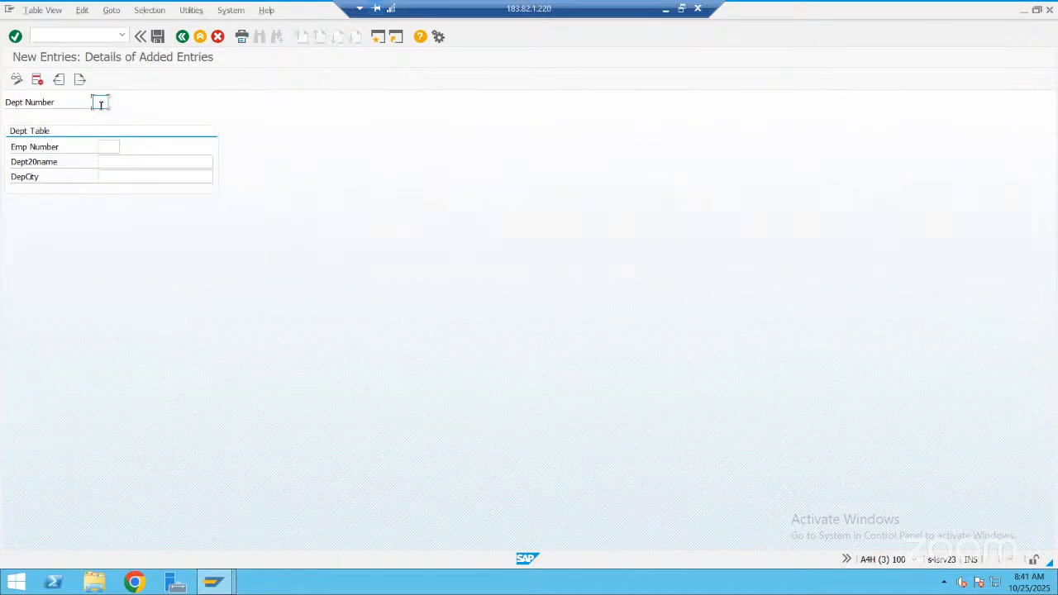
Fill in and save a department entry with Dept Number 11, Emp Number 126, department name "Computers" and city "Hyderabad"
text(11)
click(109, 147)
text(126)
click(119, 164)
key(Down)
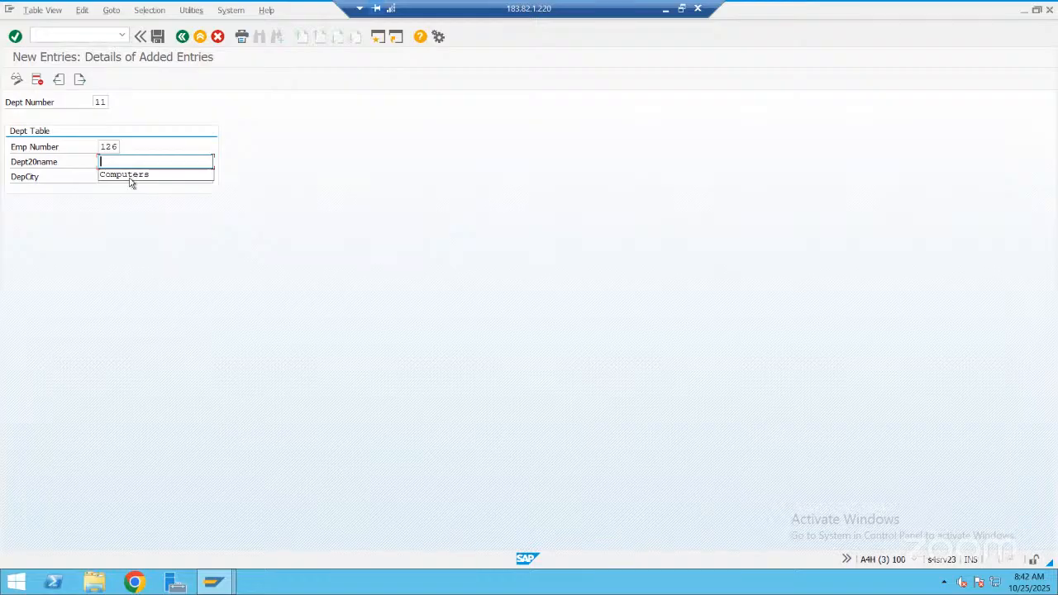
click(129, 175)
click(119, 177)
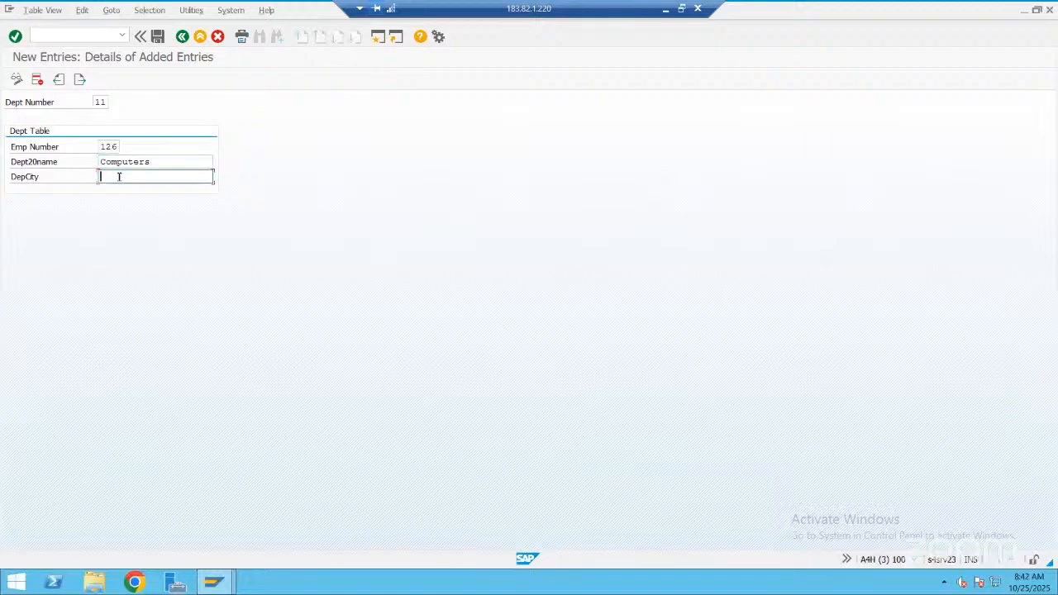
text(Hyderabad)
click(158, 40)
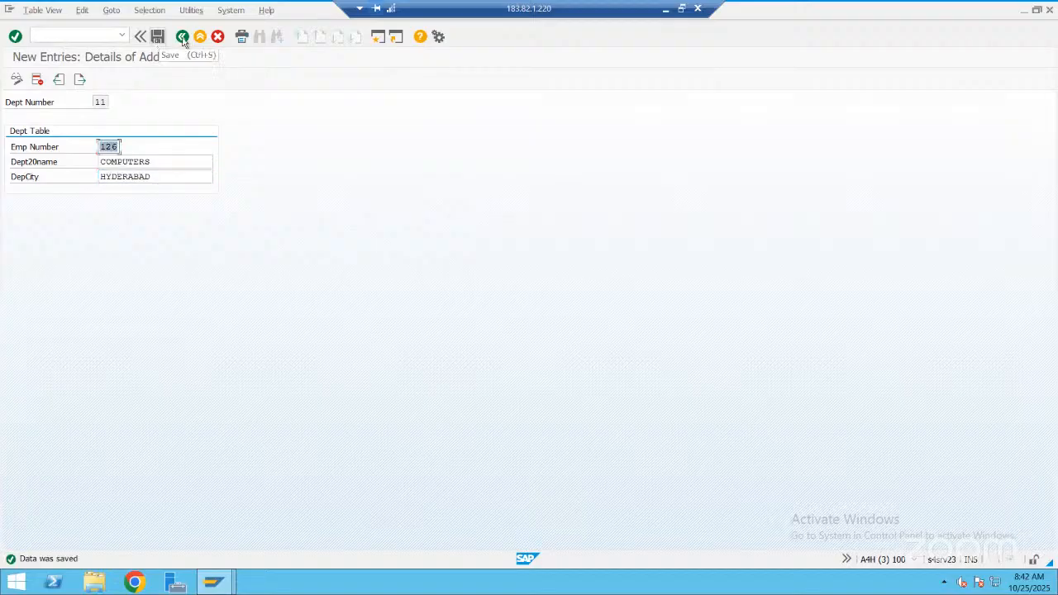
Leave the department entries and reopen table ZMAH_DEPT_OCT for editing from the maintenance initial screen
click(182, 37)
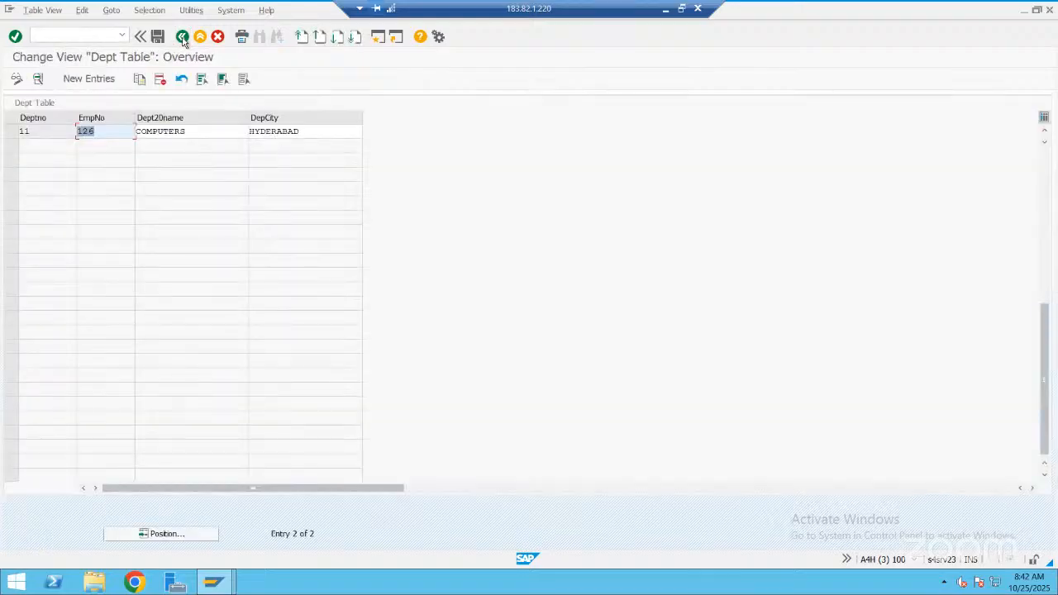
click(183, 37)
click(183, 37)
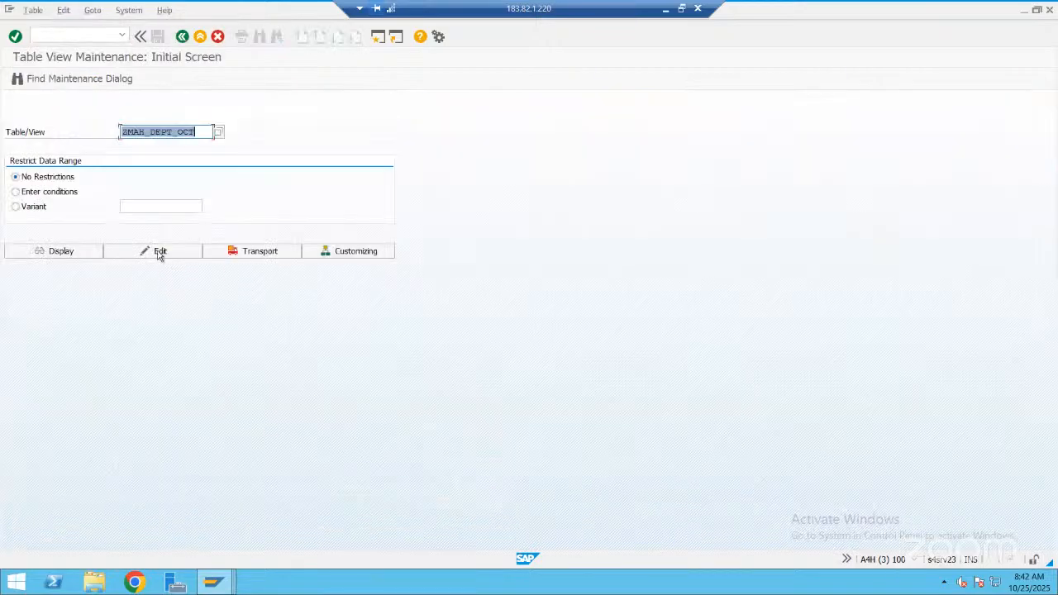
click(159, 253)
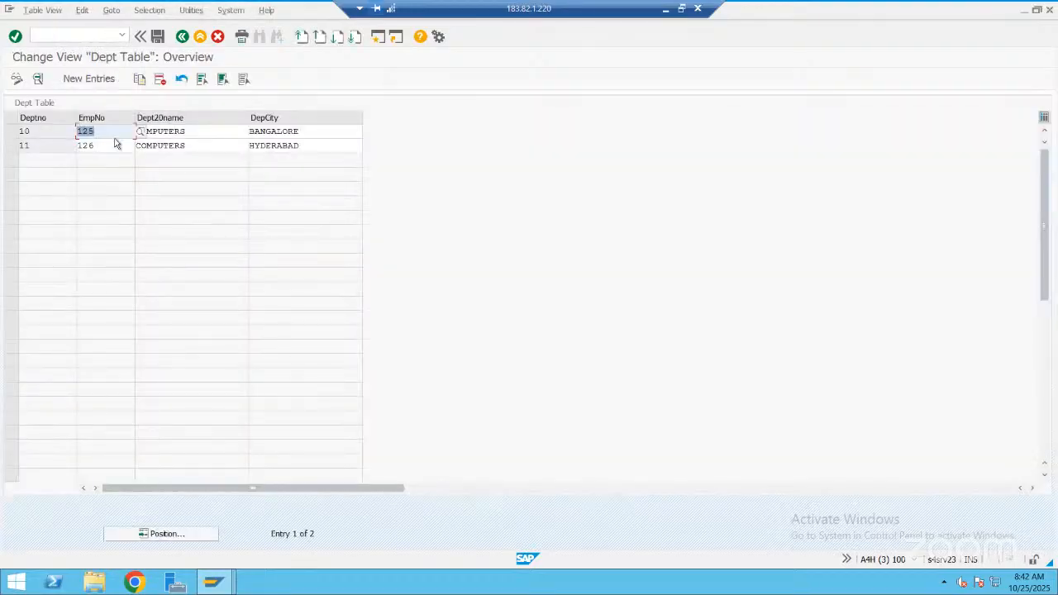
Start a new department entry with Dept Number 13, Emp Number 999 and department name "Mech"
click(88, 78)
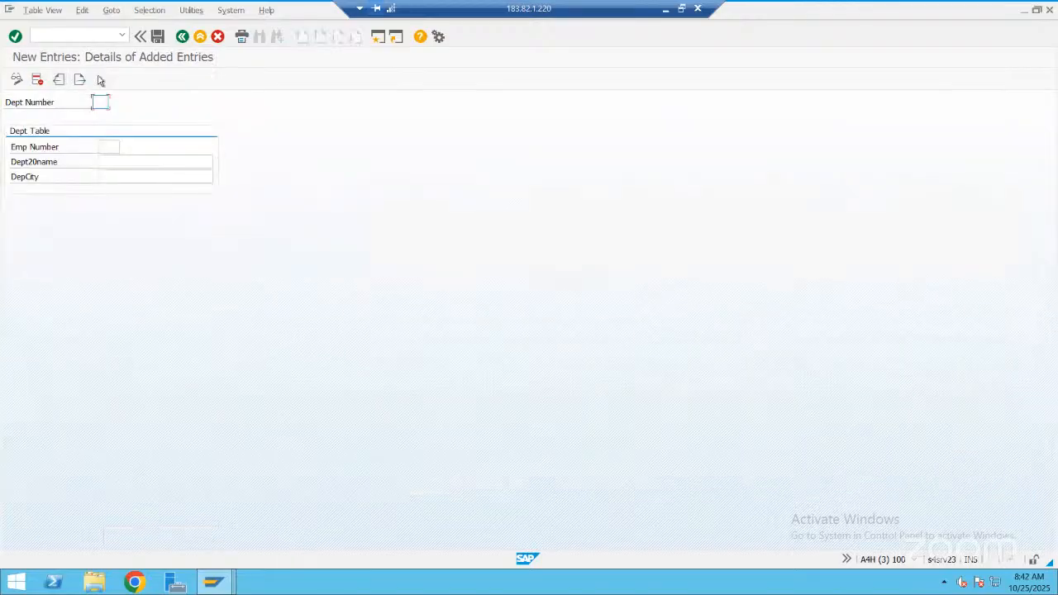
text(13)
click(107, 145)
text(999)
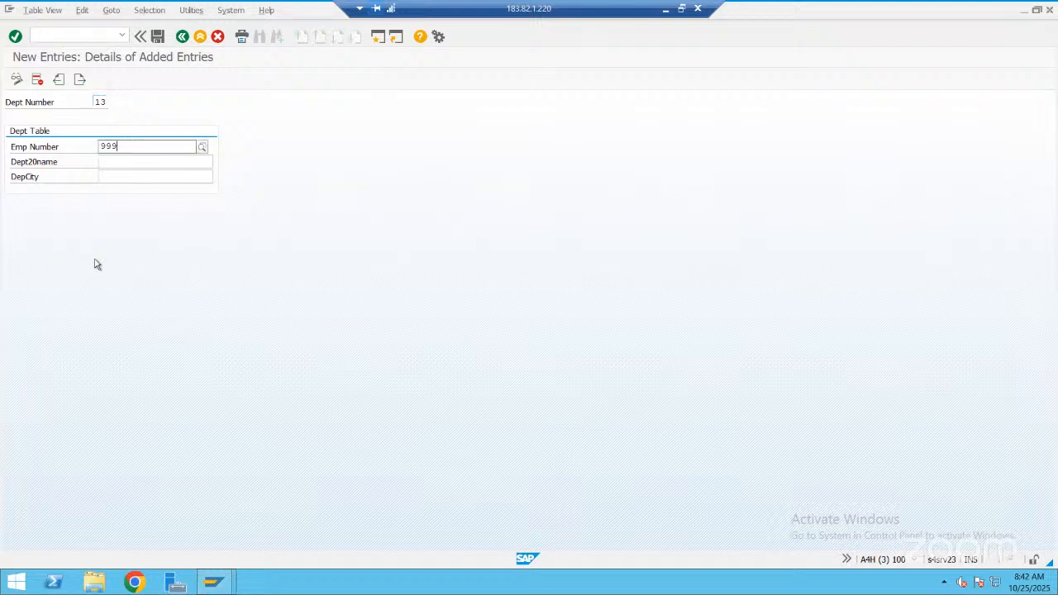
key(Return)
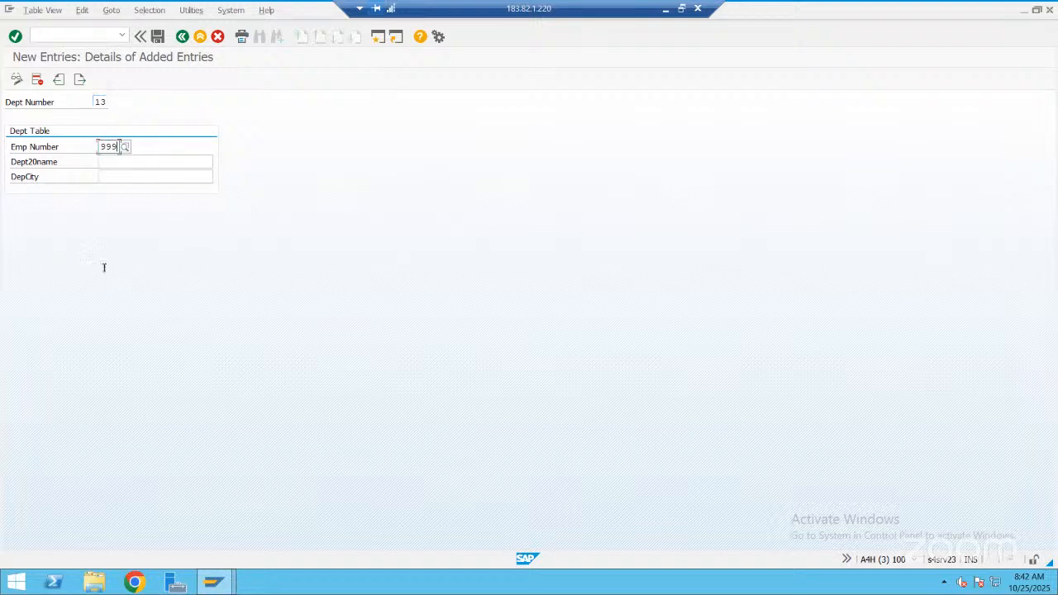
key(Tab)
text(Mech)
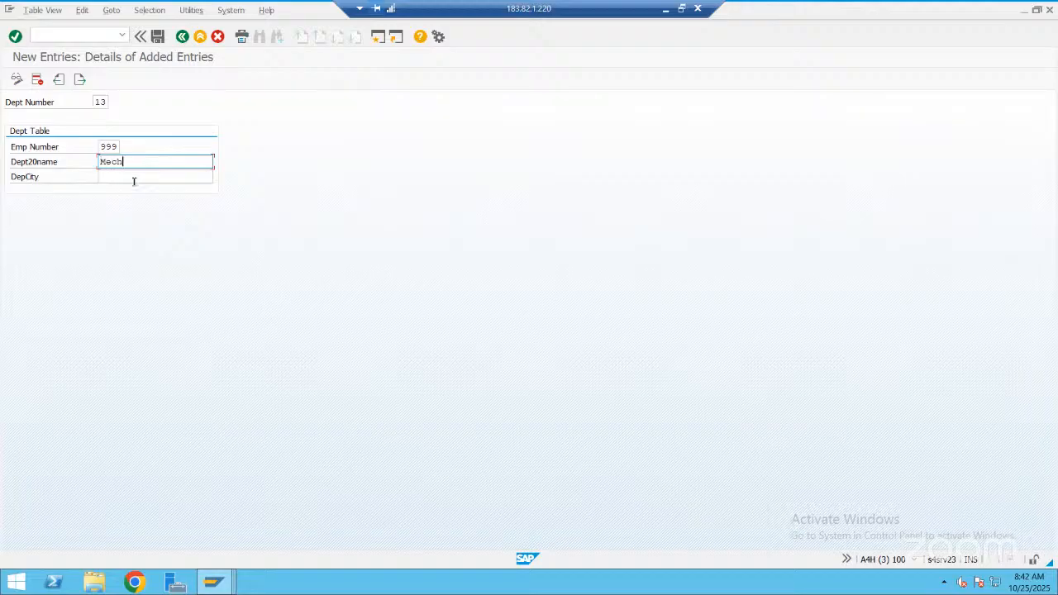
Try to save the department 13 entry with Hyderabad as its city, and discard the entry
click(134, 180)
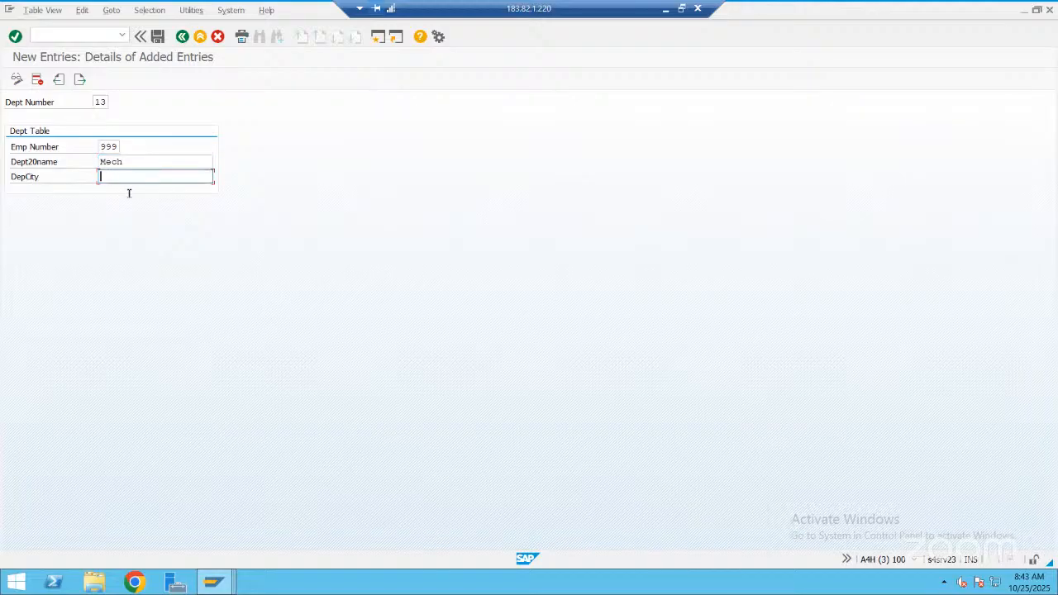
key(Down)
key(Down)
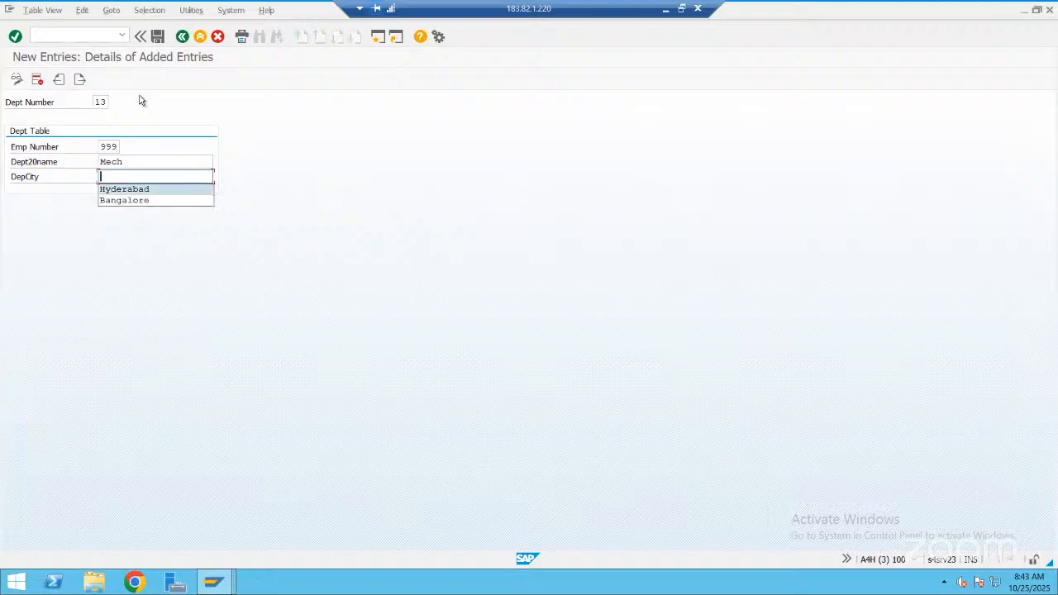
key(Return)
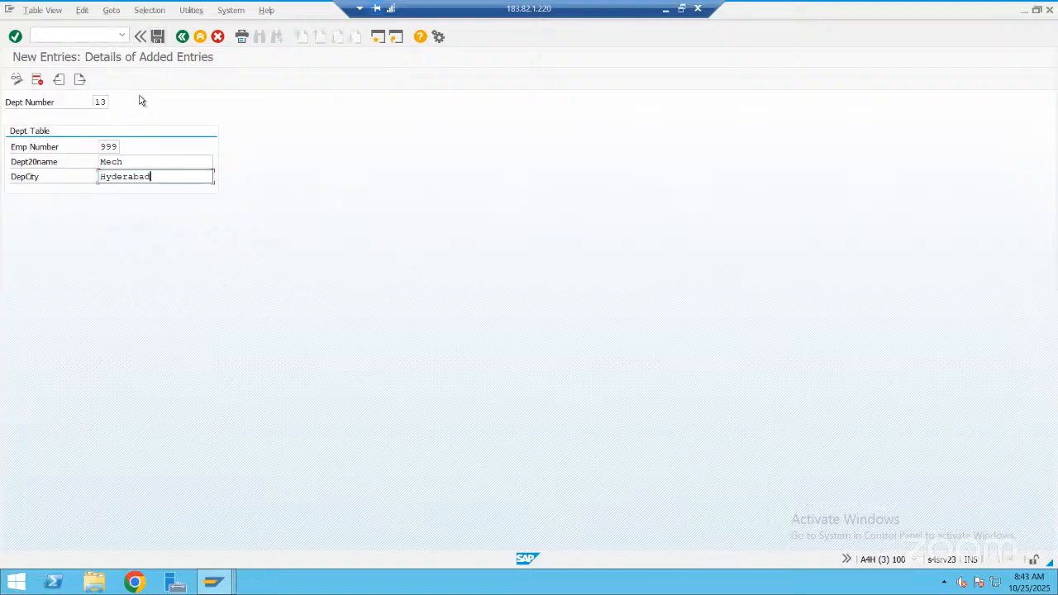
click(158, 37)
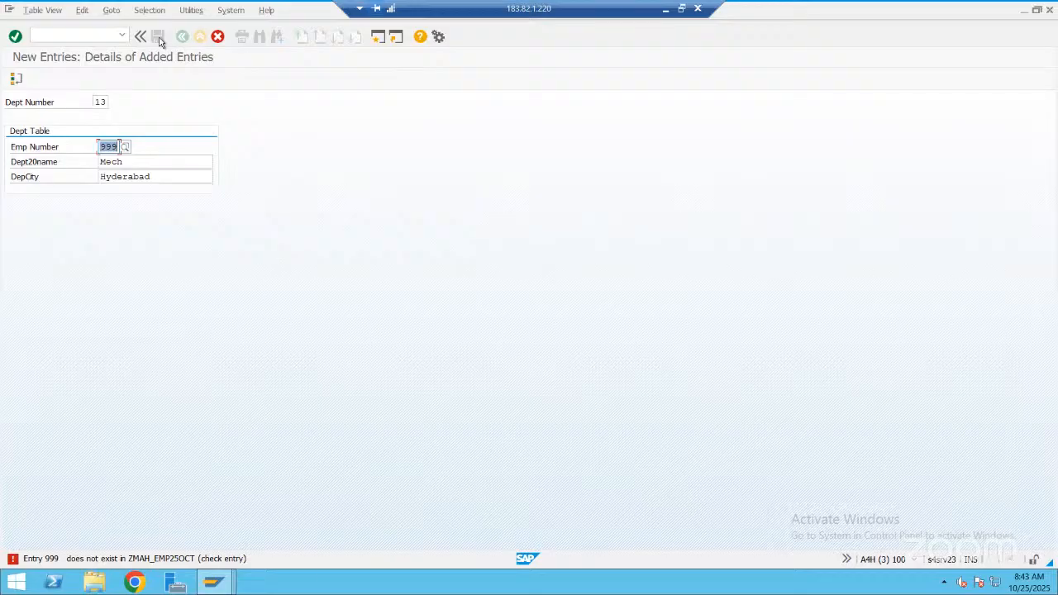
click(218, 41)
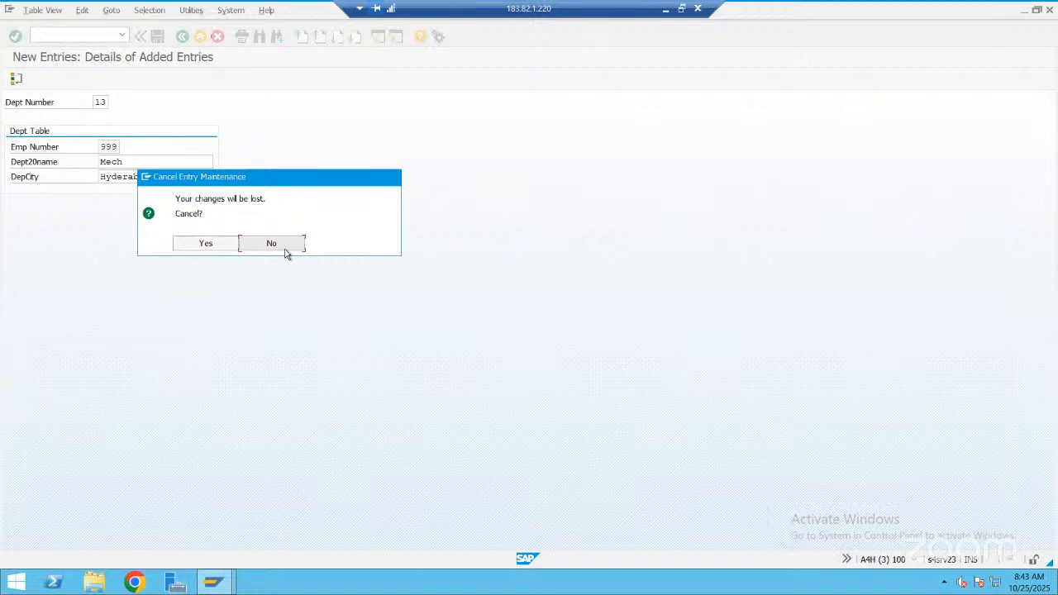
click(211, 246)
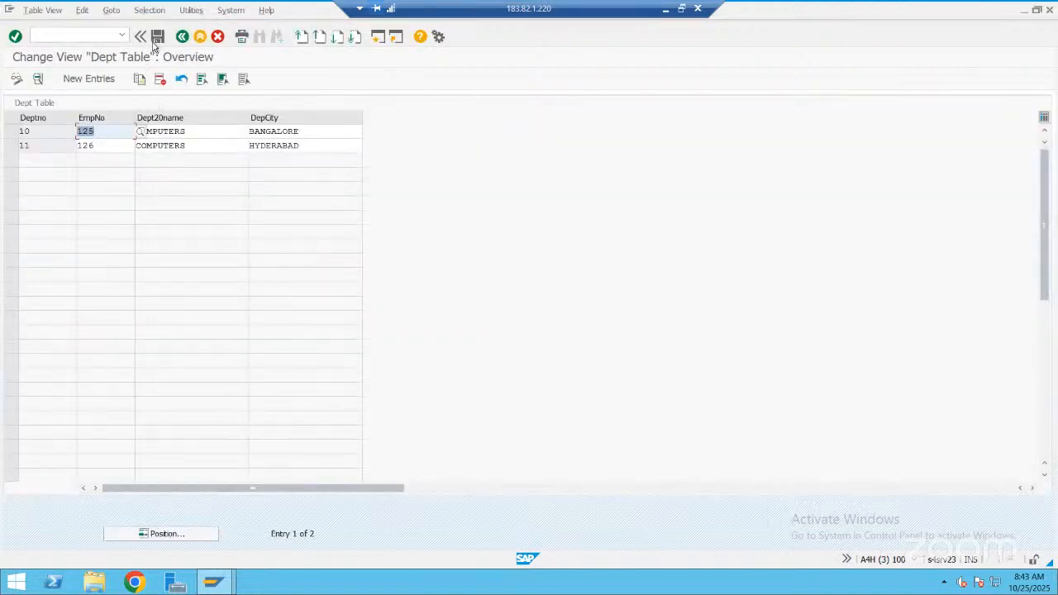
Delete the department 11 entry from the Dept Table and return to the overview of entries
key(Down)
click(10, 147)
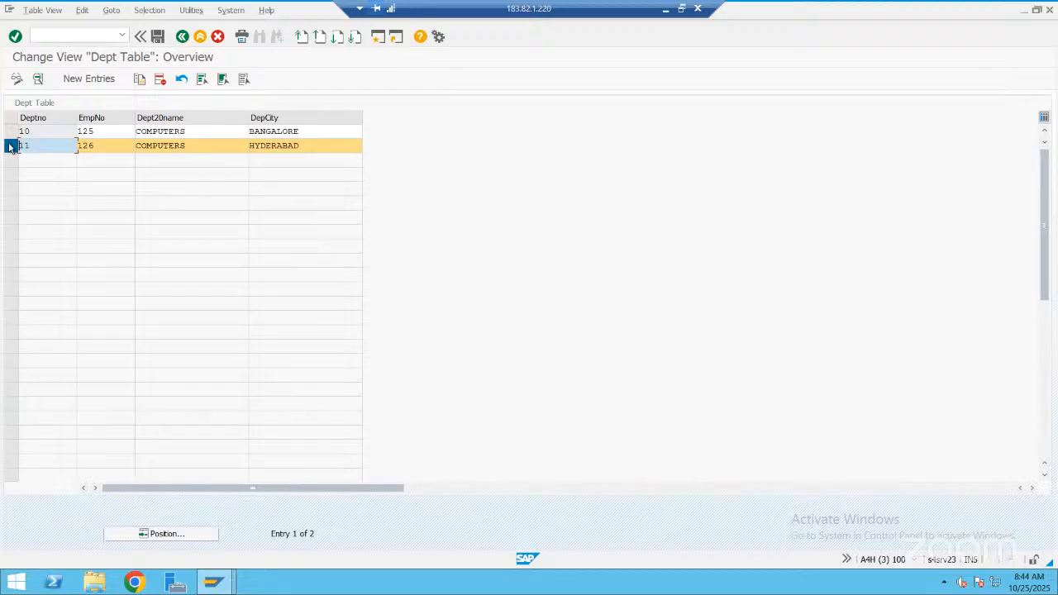
click(10, 146)
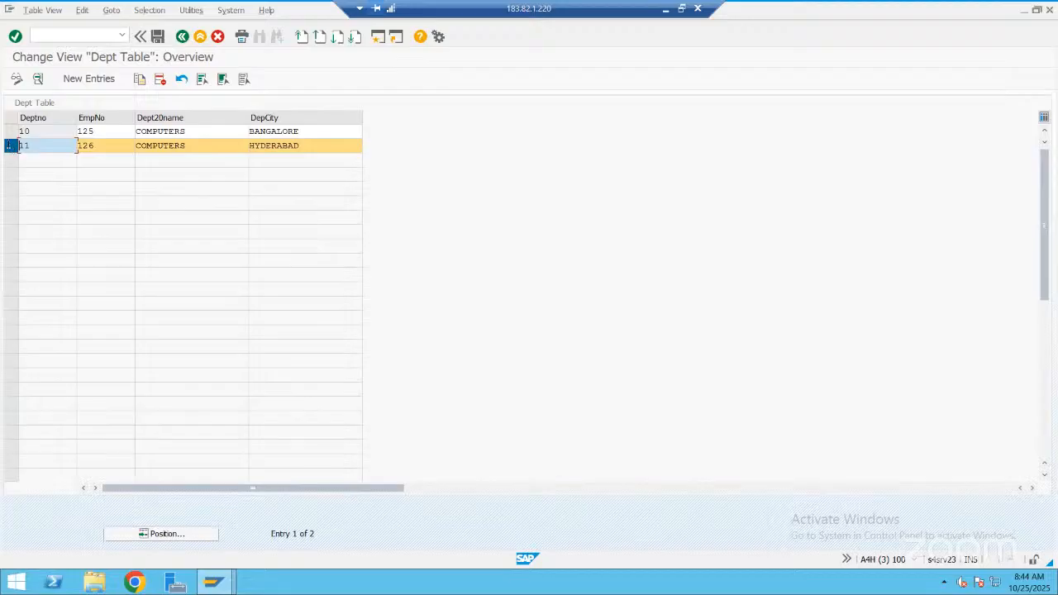
click(162, 80)
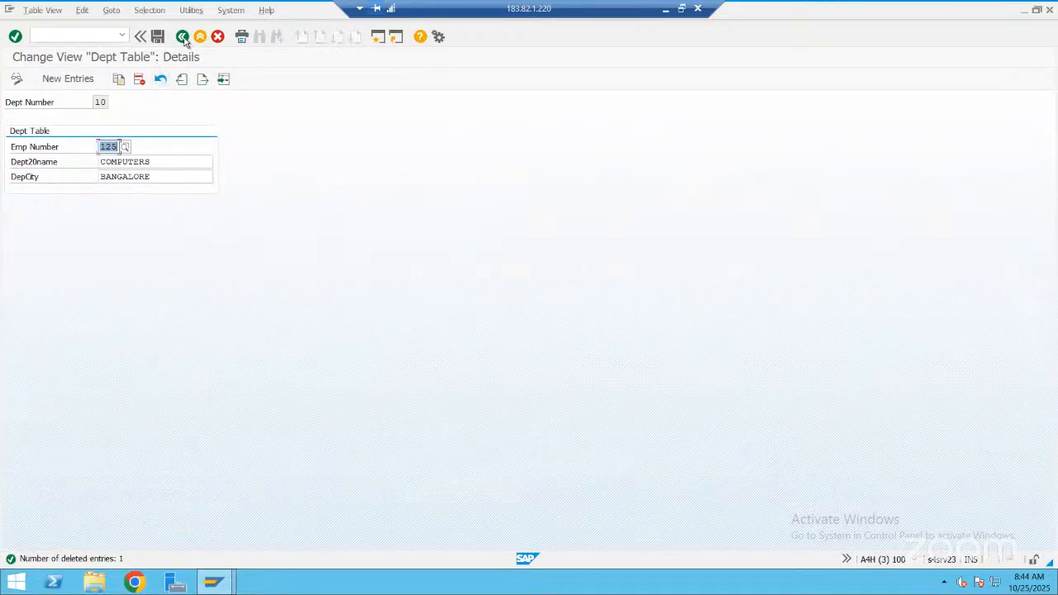
click(184, 40)
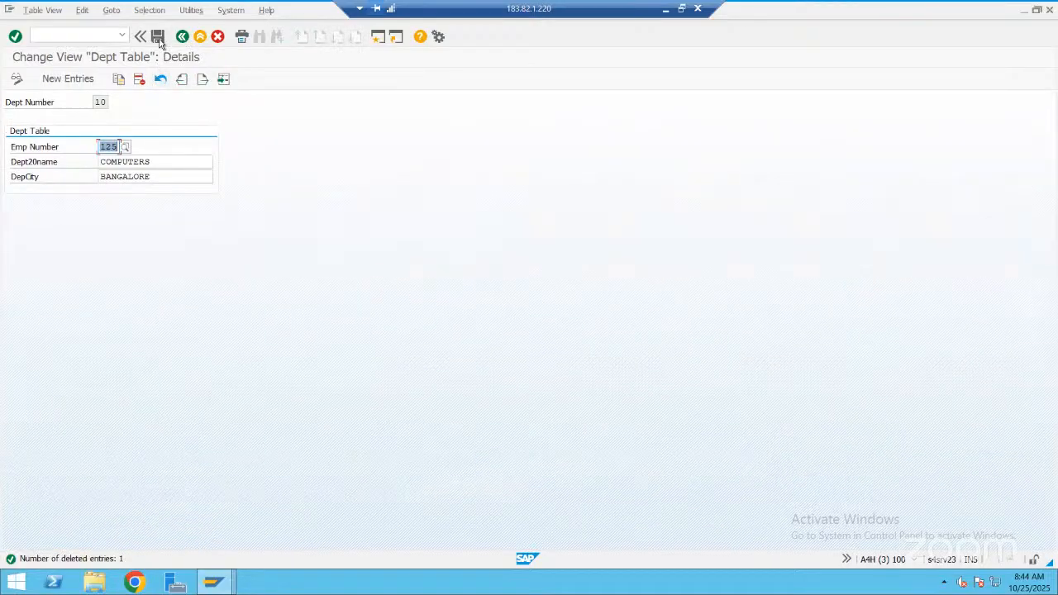
click(217, 36)
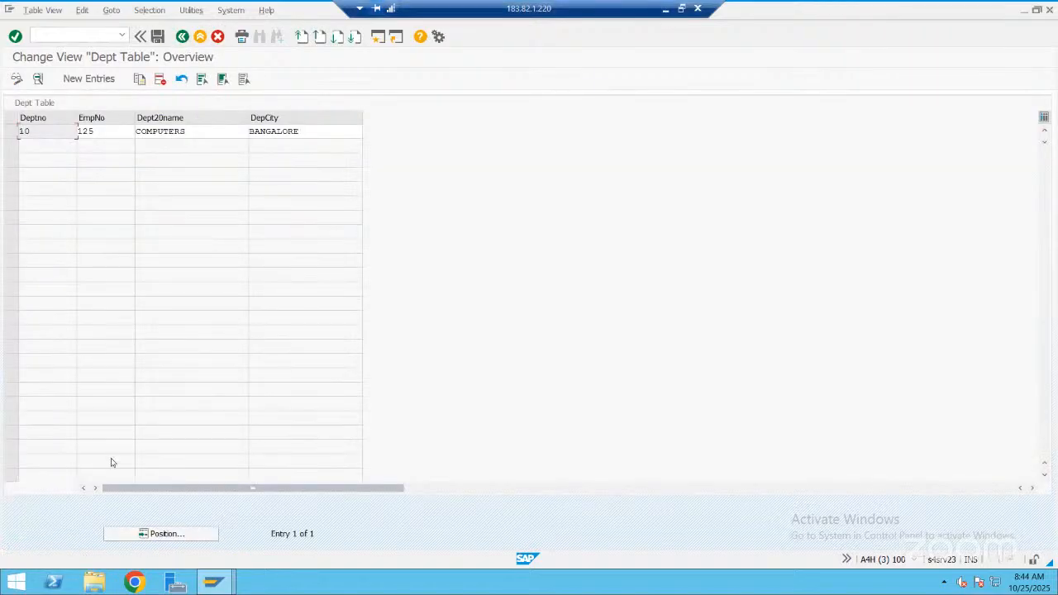
Switch to the Oct ABAP presentation in PowerPoint and add a new slide after slide 16
click(665, 9)
right_click(111, 480)
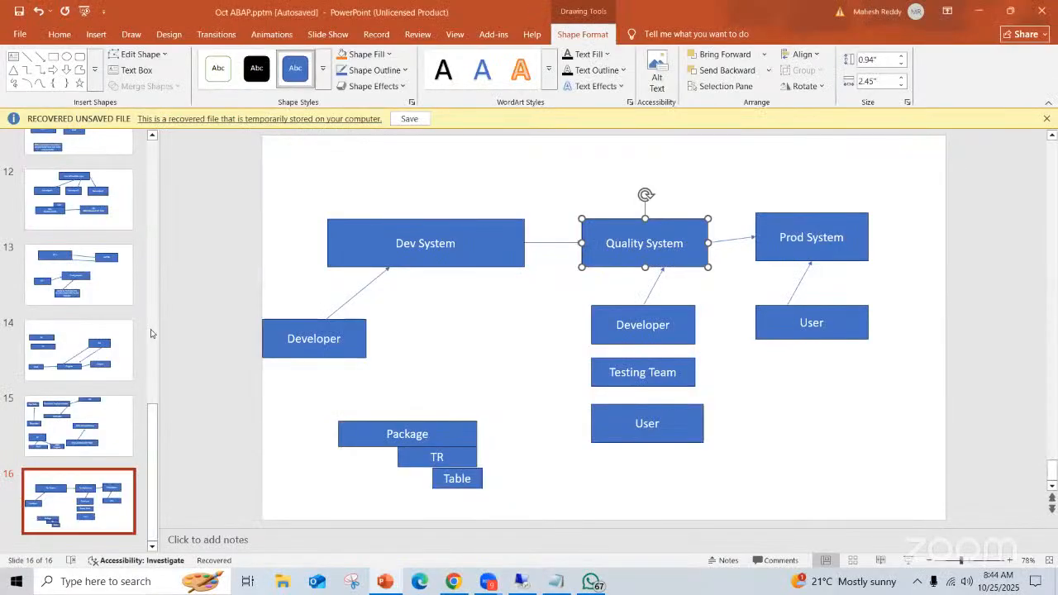
click(155, 321)
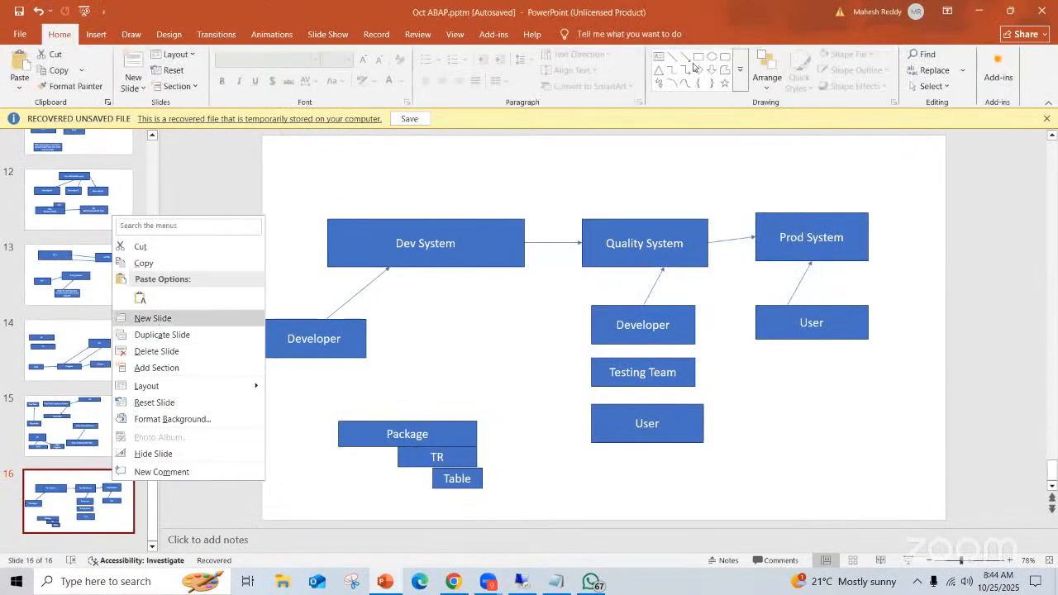
Draw a wide, flat rectangle in the upper-left area of the blank slide 17
click(699, 58)
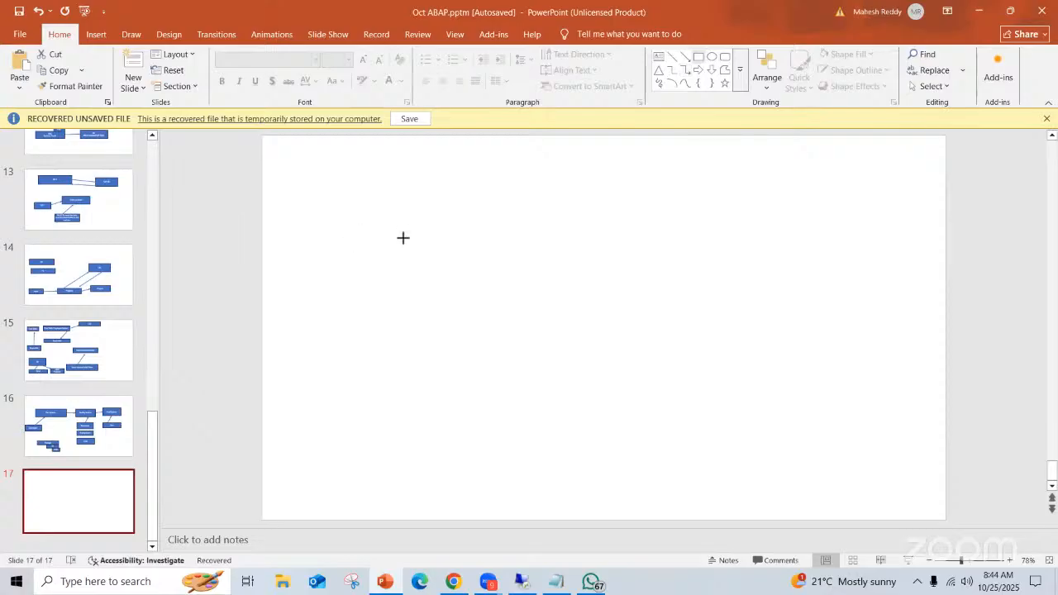
drag(293, 188, 489, 225)
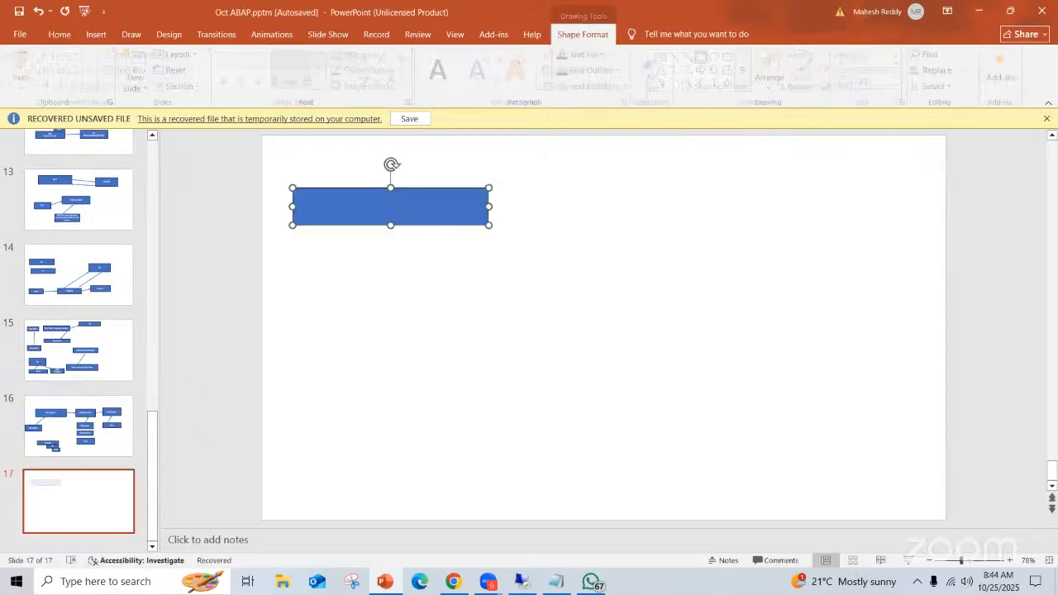